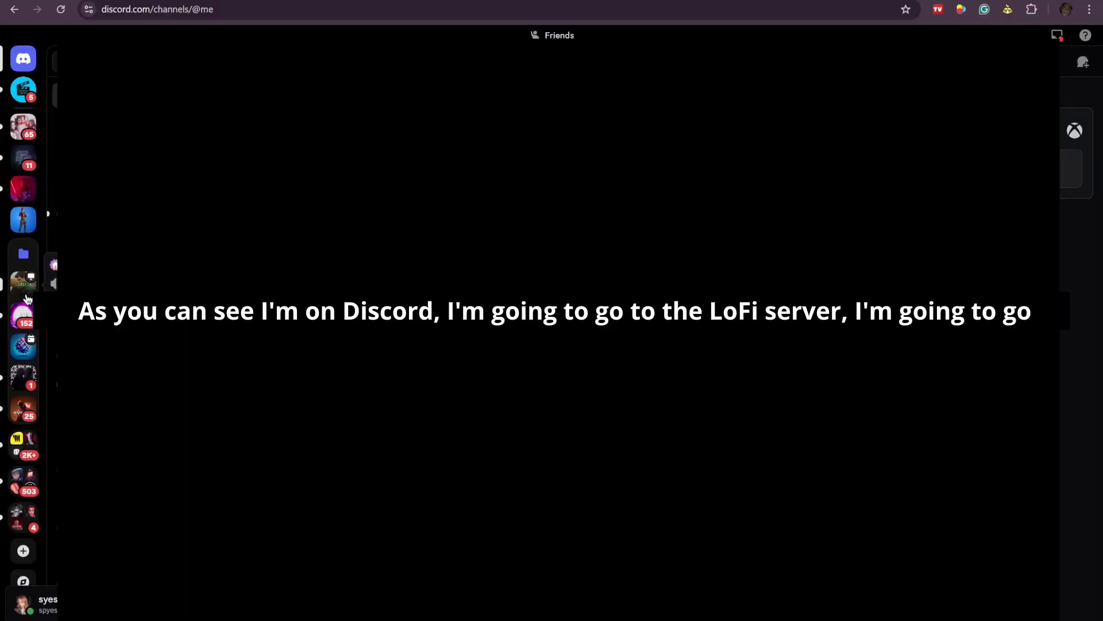
Open the free-market channel of the Lofix Discord server and examine its Windows and Mac software and plugin download lists
left_click(26, 295)
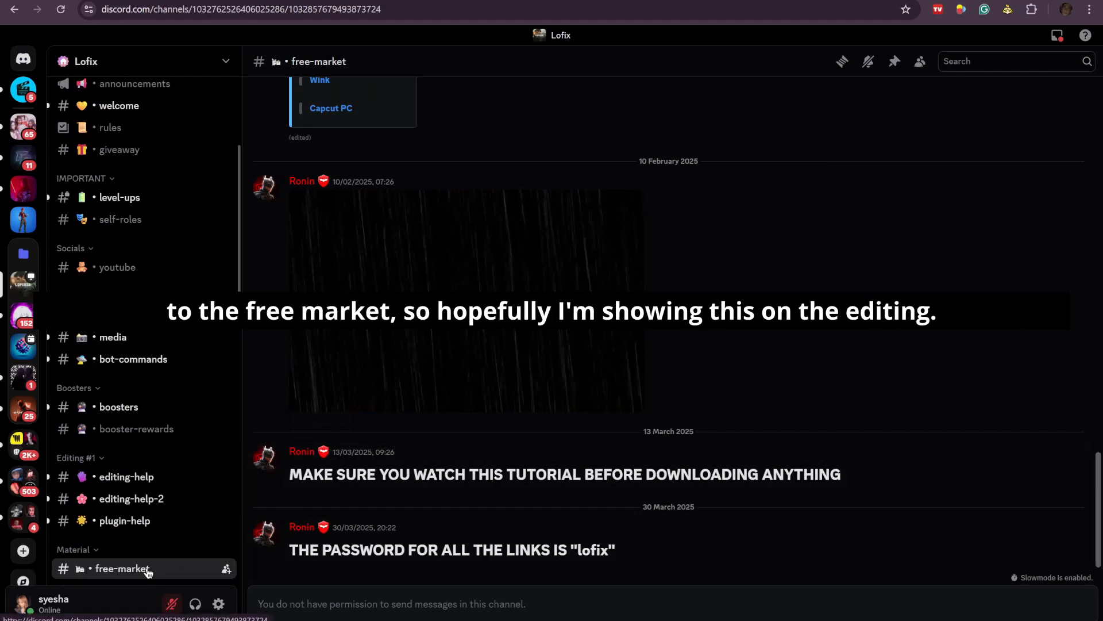
scroll(148, 572, "down", 2)
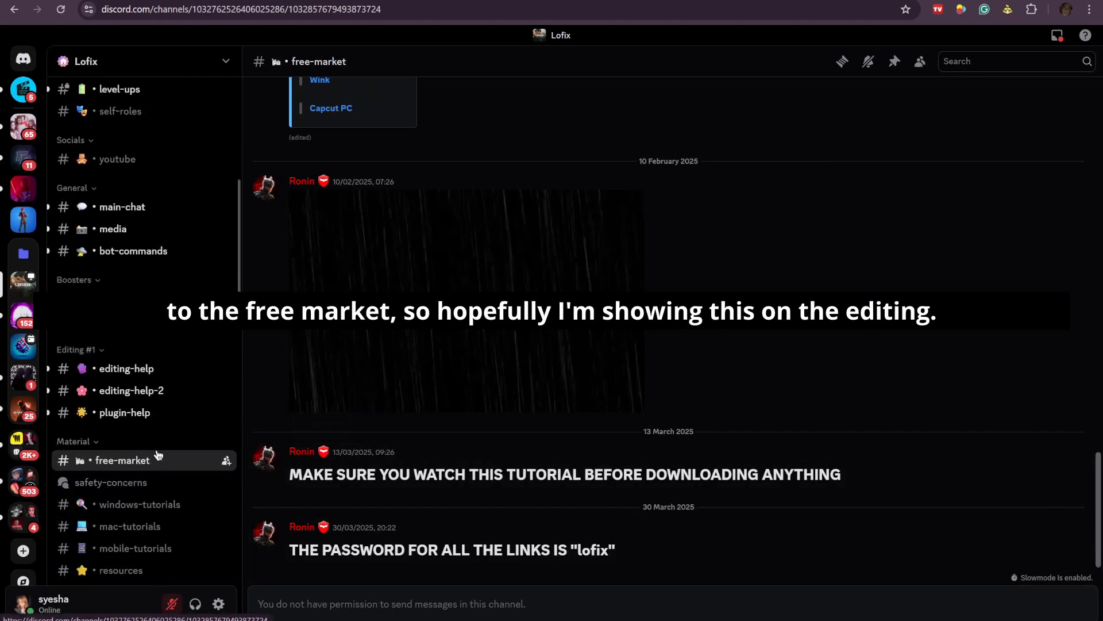
scroll(790, 344, "up", 10)
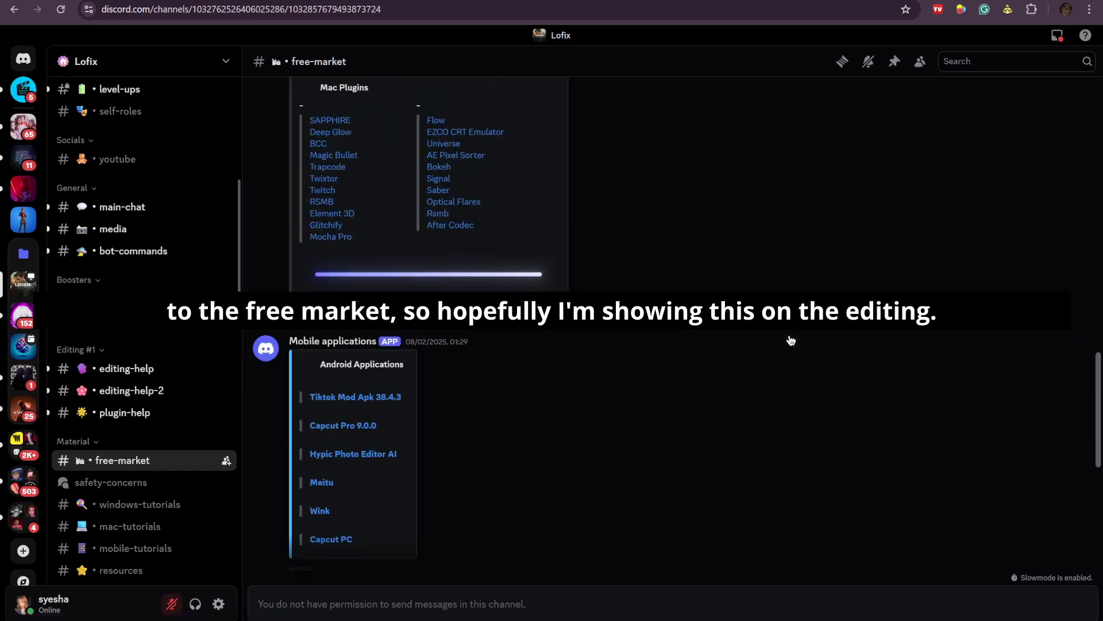
scroll(793, 348, "up", 3)
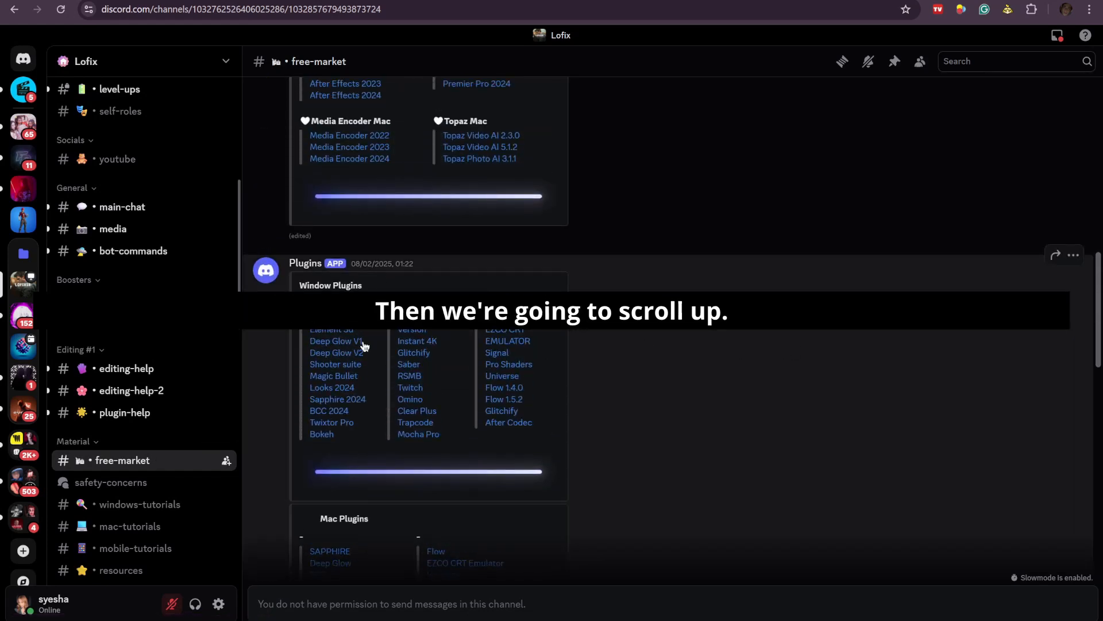
scroll(793, 348, "up", 5)
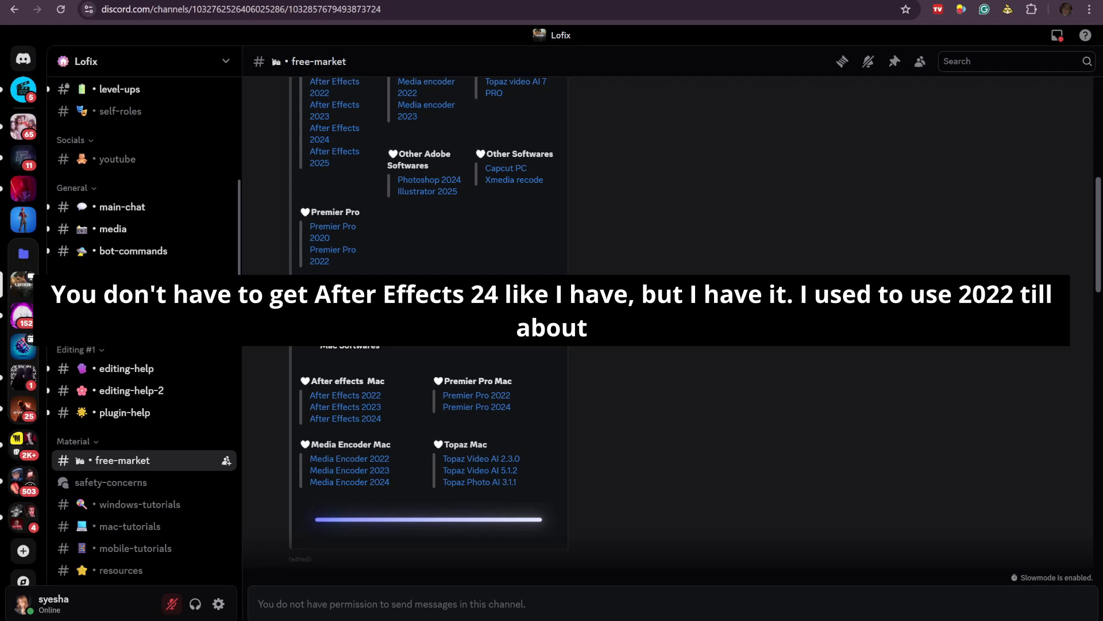
scroll(692, 264, "up", 3)
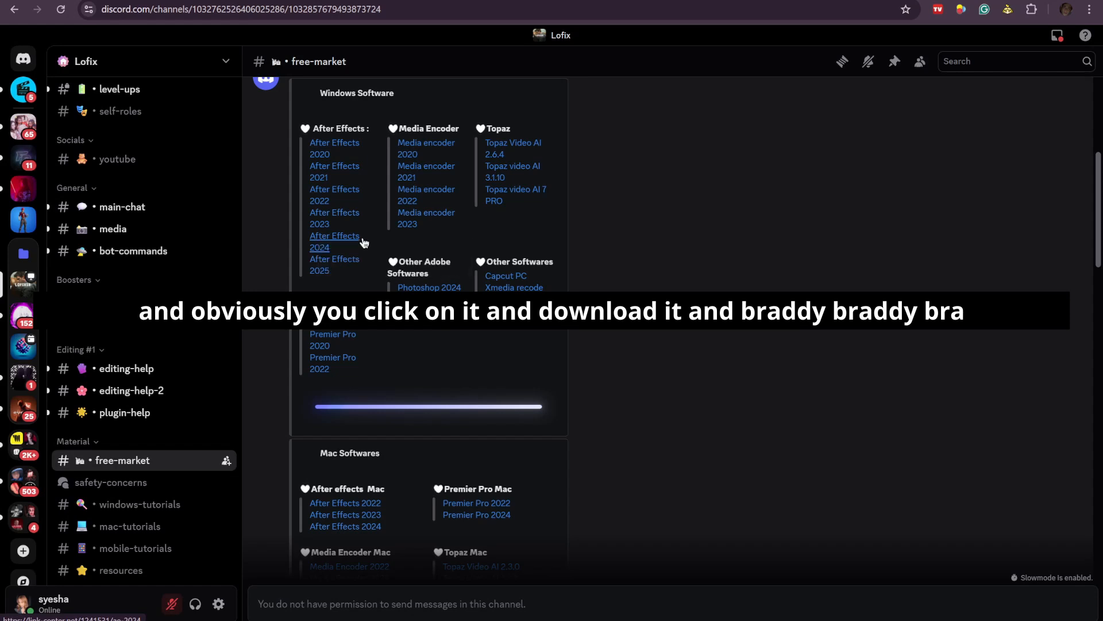
scroll(441, 289, "down", 2)
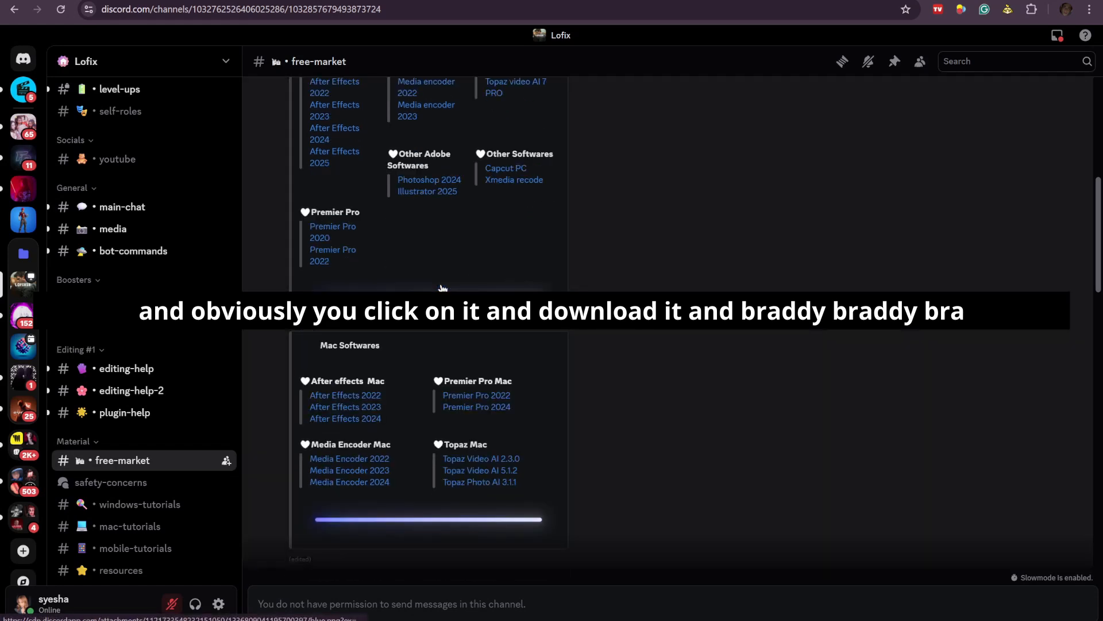
scroll(397, 347, "down", 2)
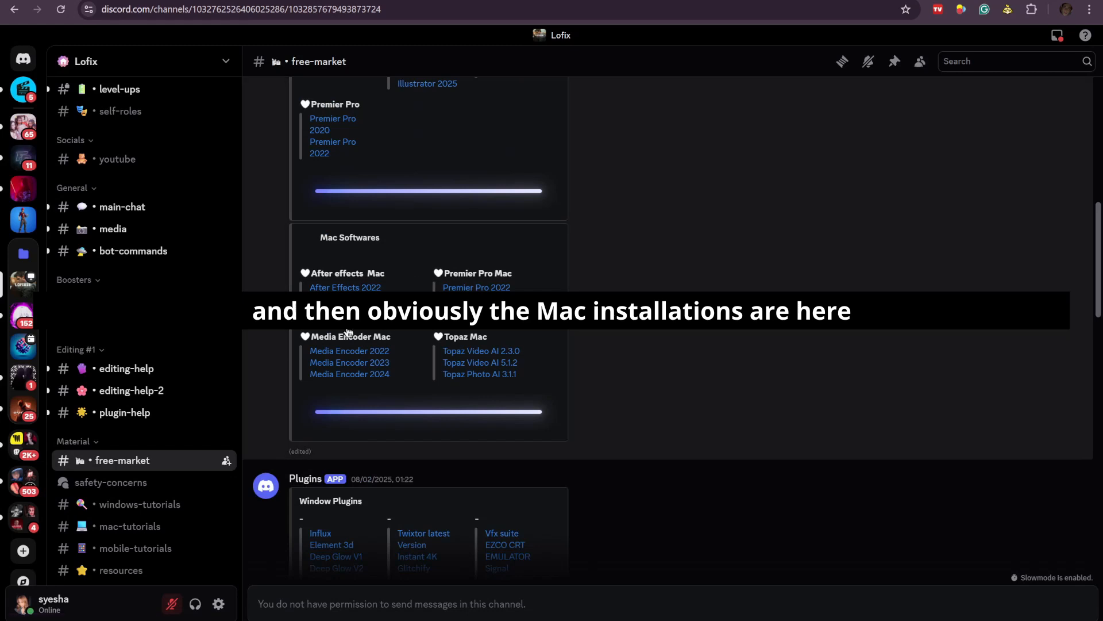
scroll(498, 410, "down", 4)
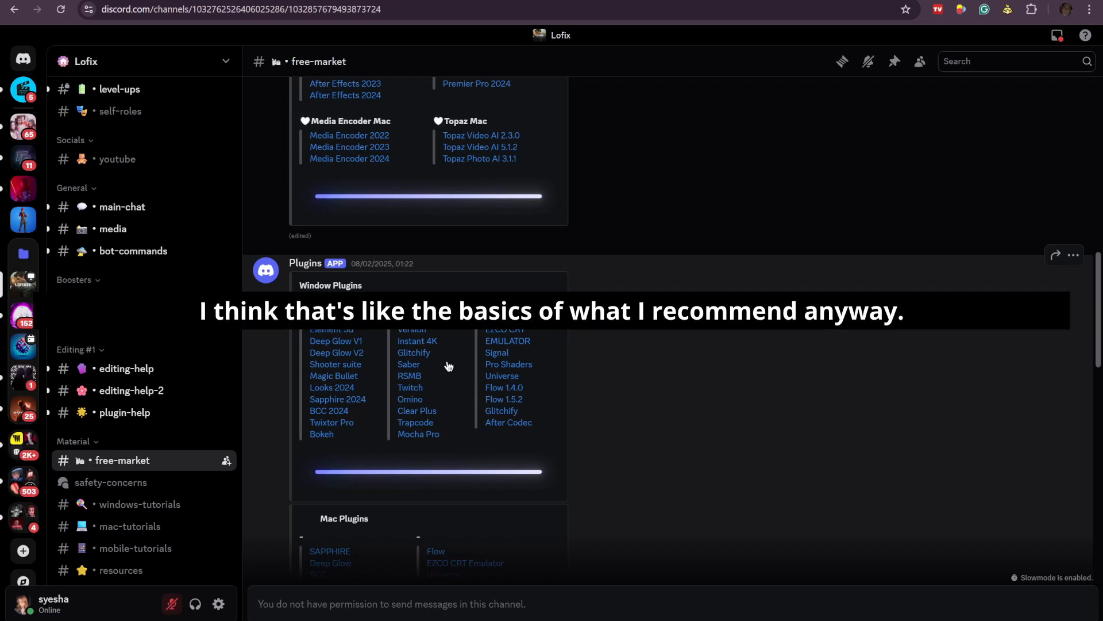
scroll(449, 362, "down", 4)
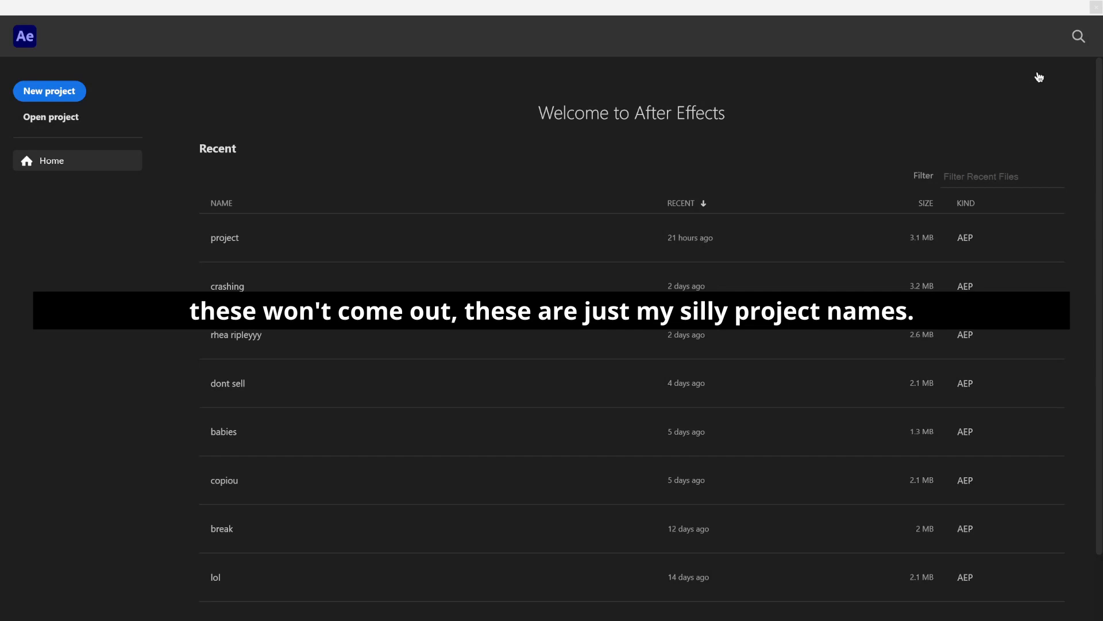
In After Effects, dismiss the welcome screen and create a new composition named tutorial
left_click(1084, 13)
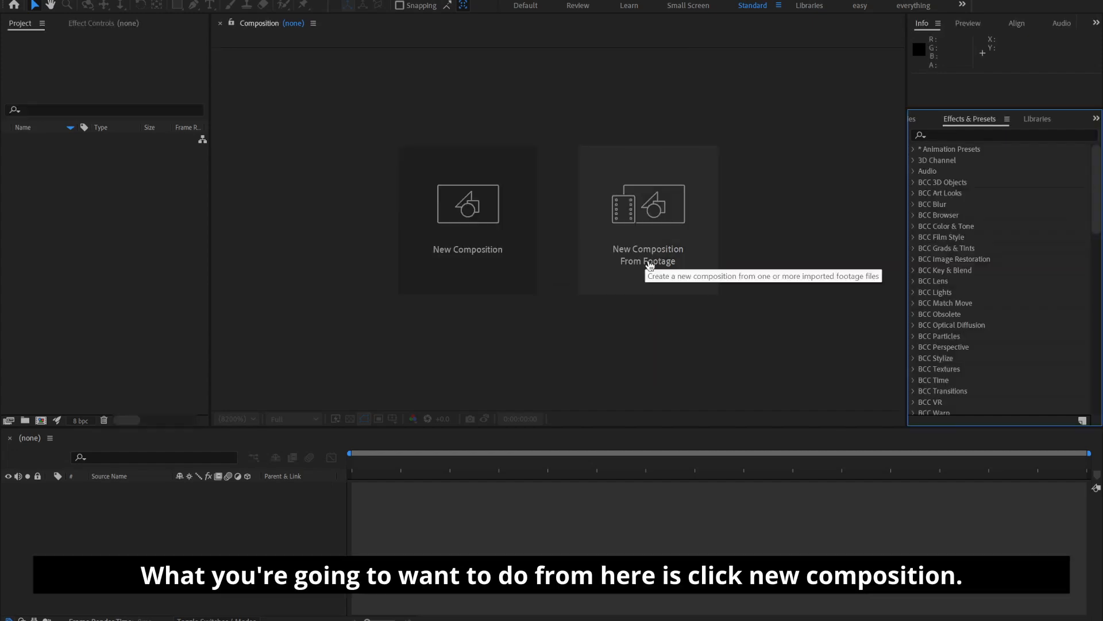
left_click(495, 213)
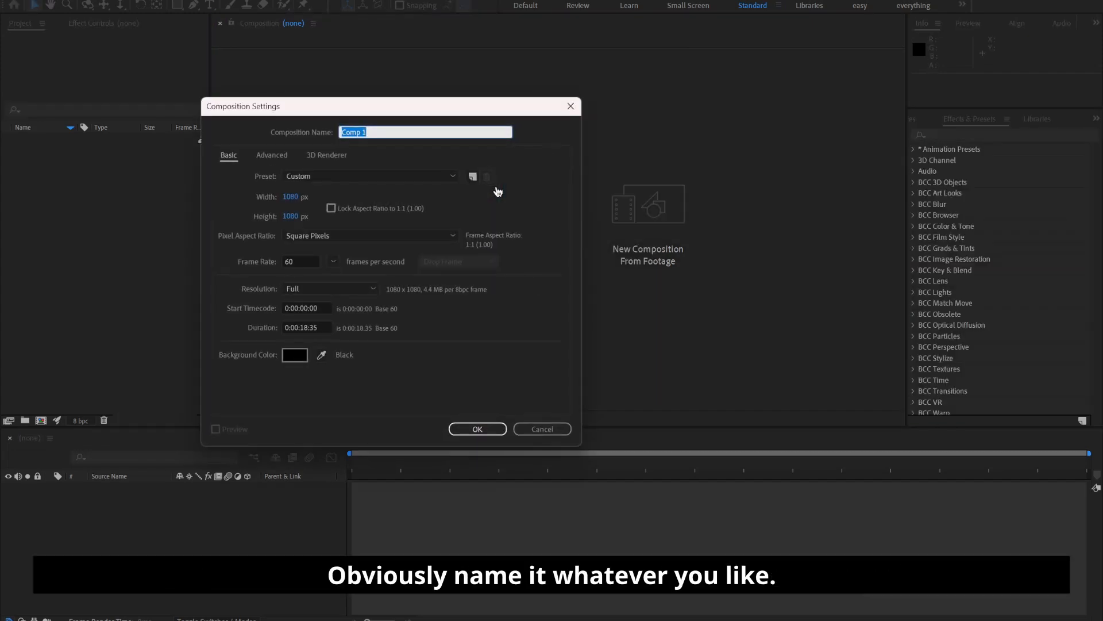
type("tutorial")
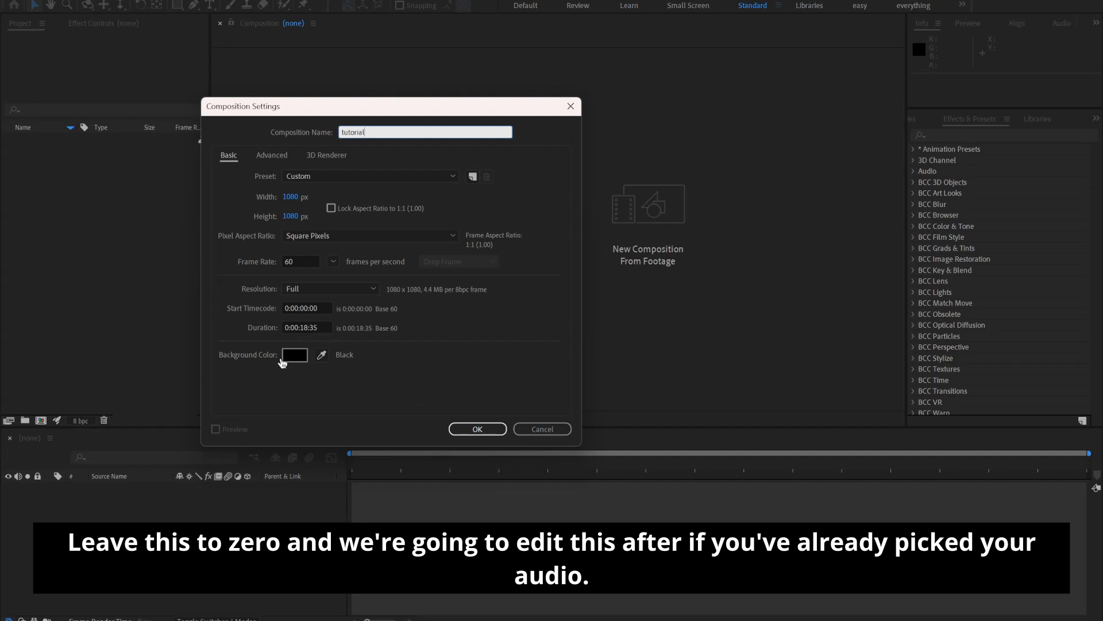
left_click(477, 429)
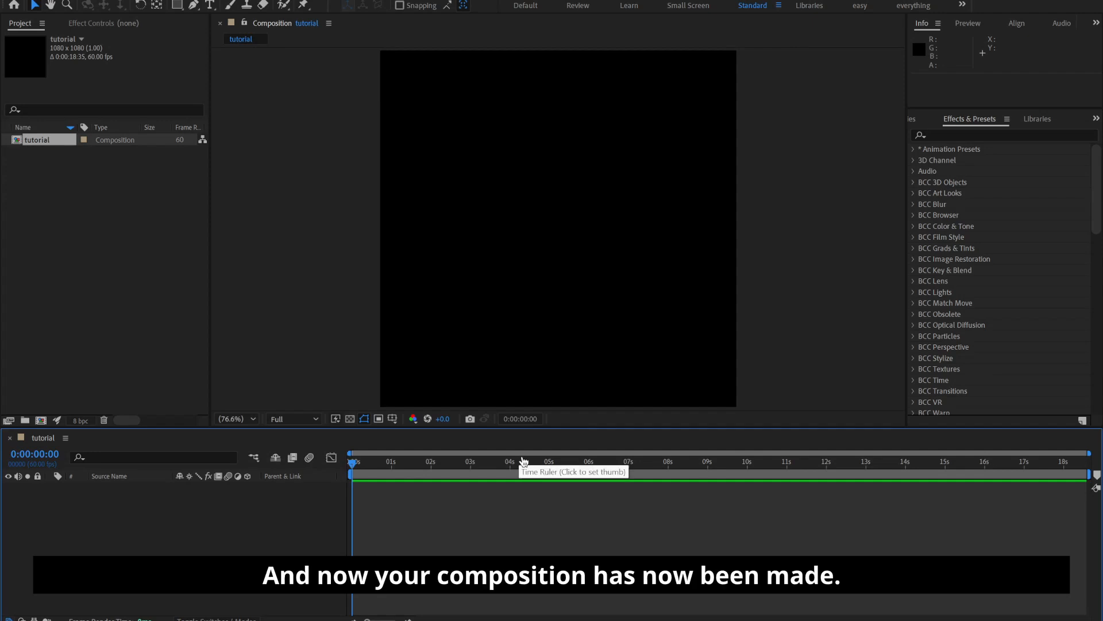
Import the SnapTik MP3 audio file and add it to the tutorial composition's timeline, starting at the first frame
right_click(93, 271)
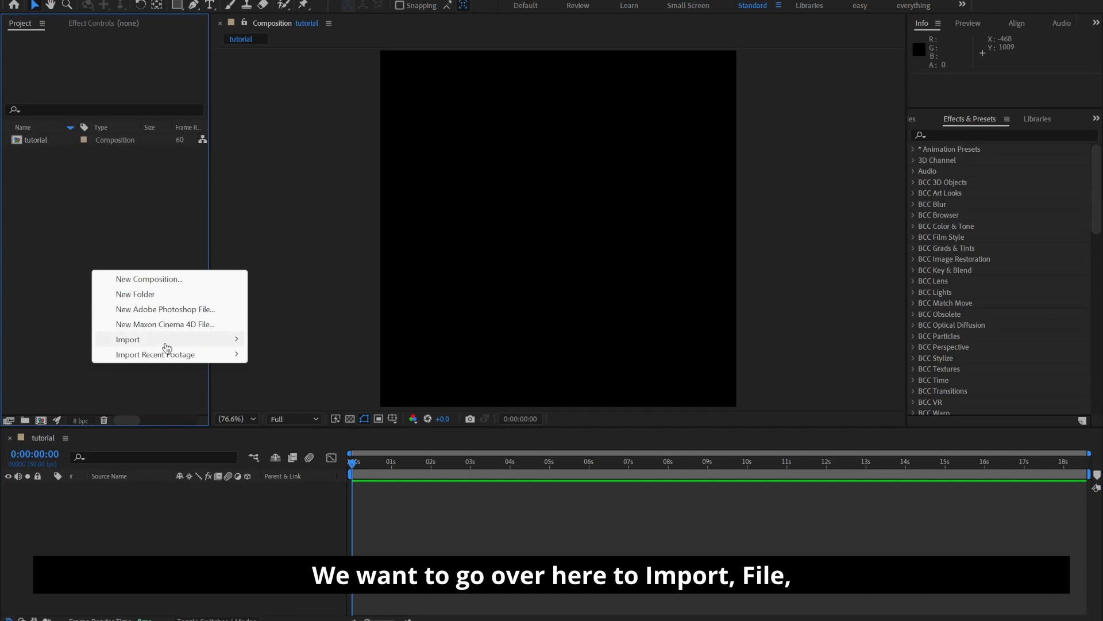
mouse_move(167, 344)
left_click(339, 340)
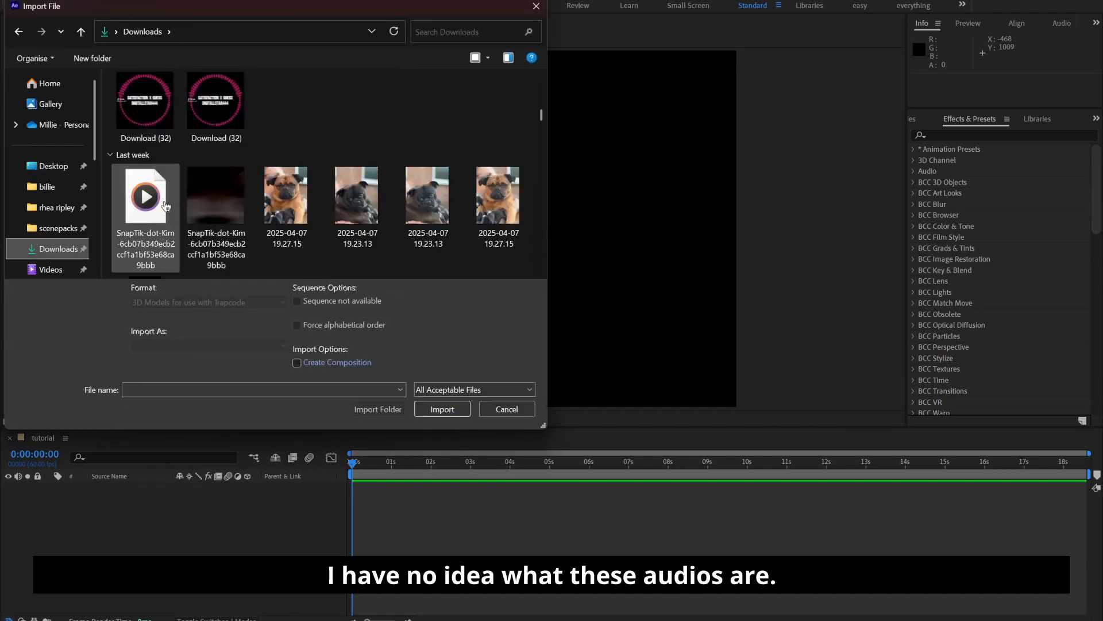
double_click(165, 205)
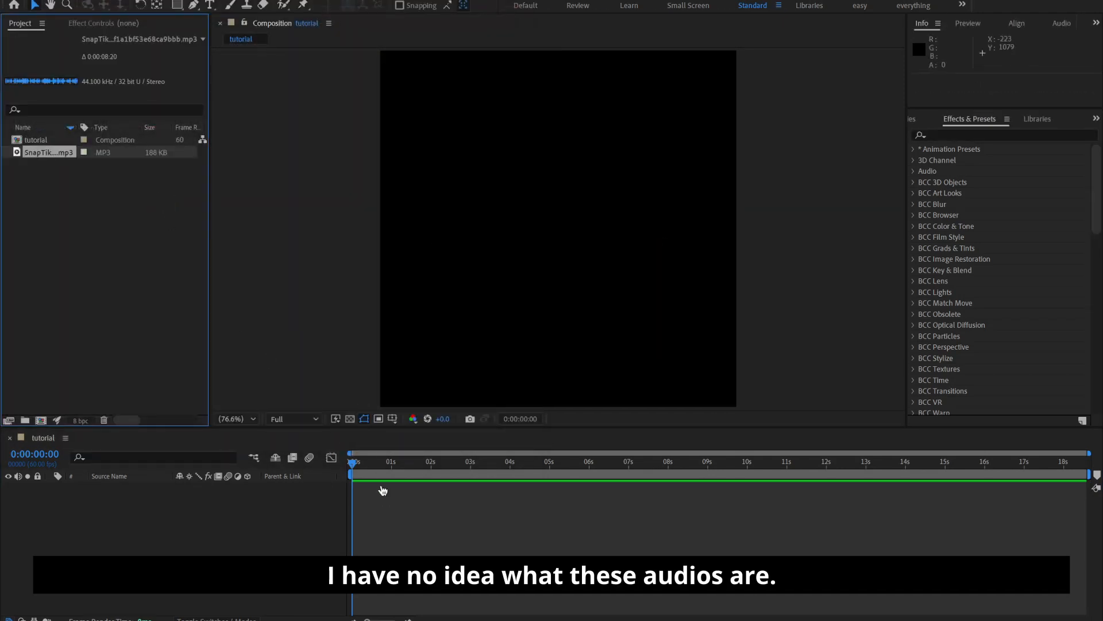
left_click_drag(43, 150, 581, 512)
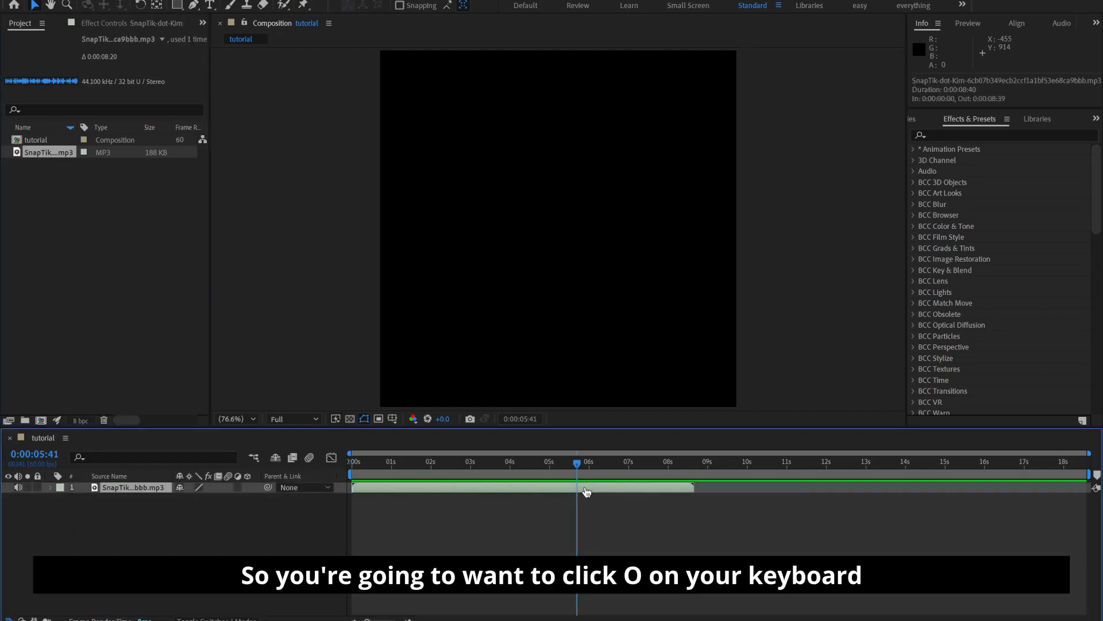
Move the playhead to the end of the audio layer and copy that timecode
key("o")
left_click(600, 516)
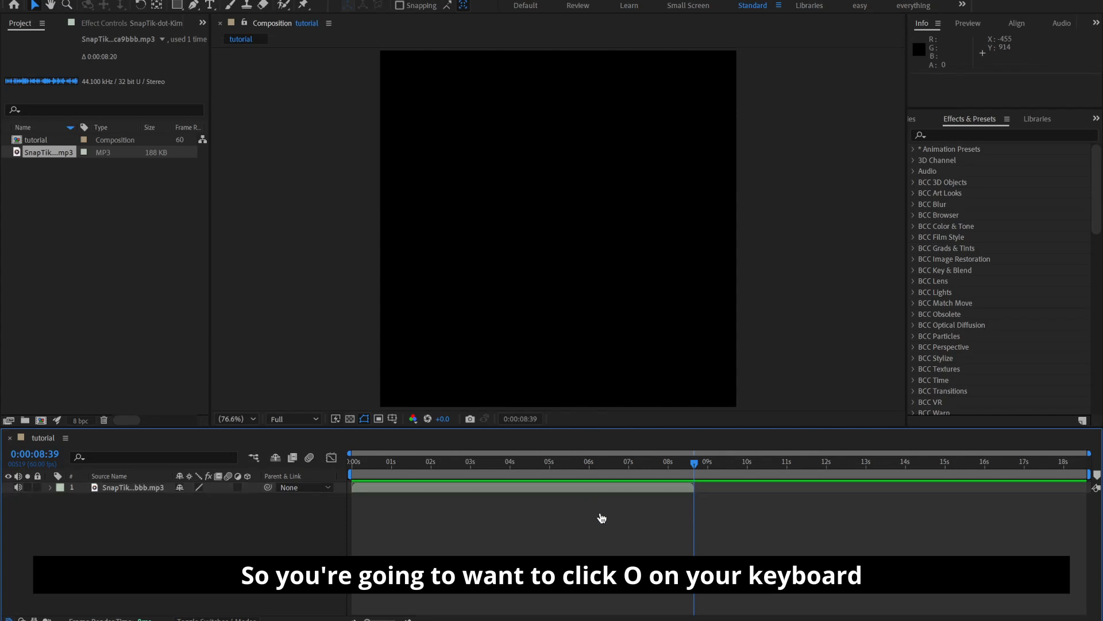
left_click(612, 489)
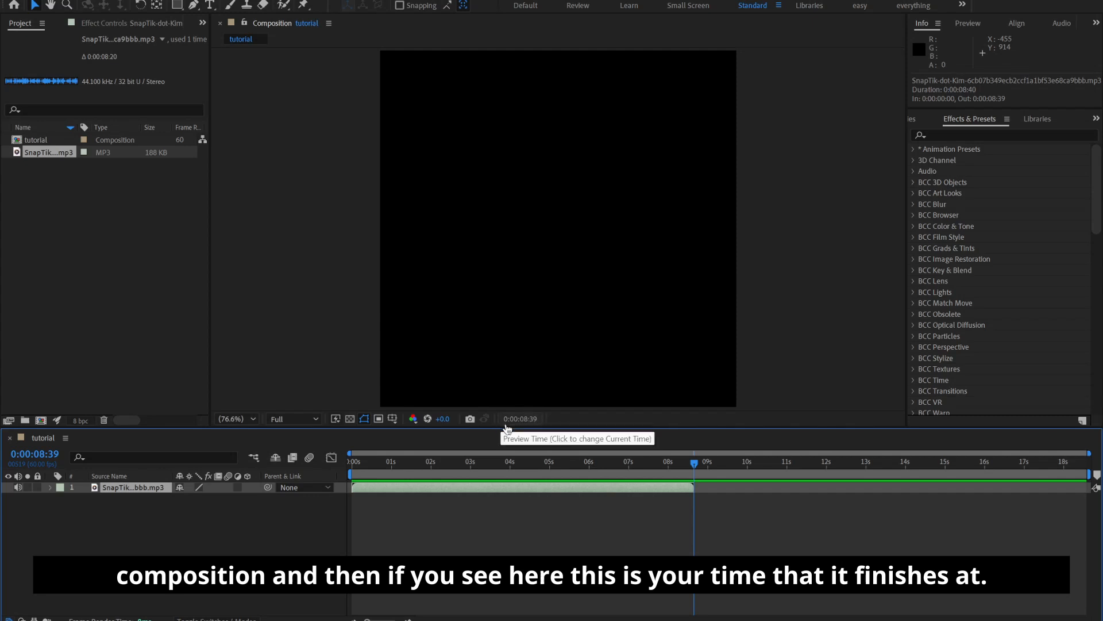
left_click(530, 421)
key("ctrl+c")
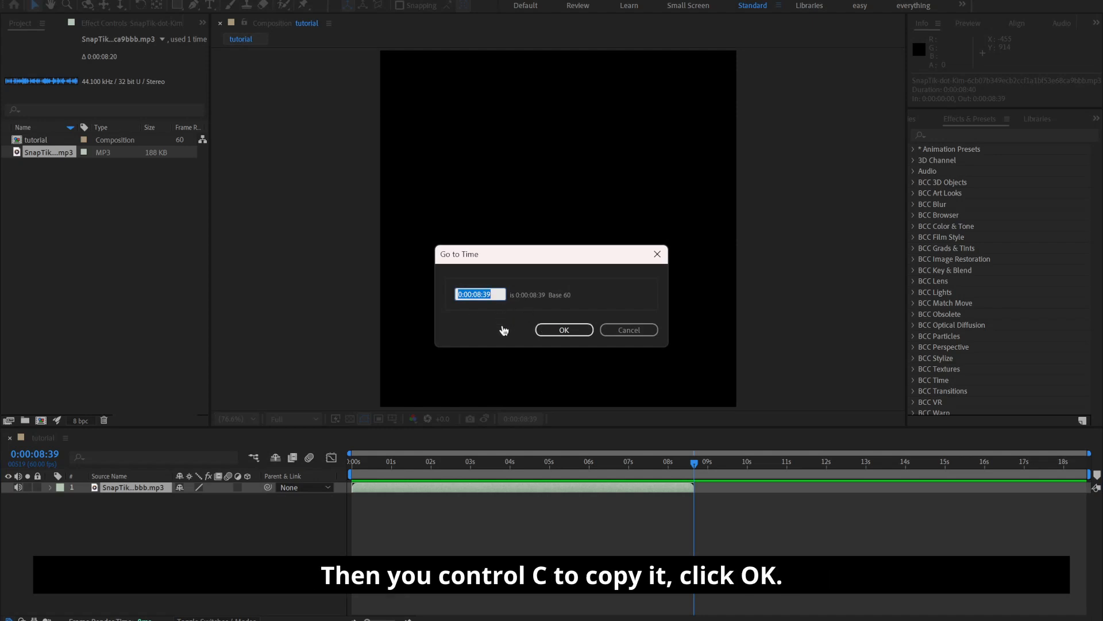
left_click(566, 331)
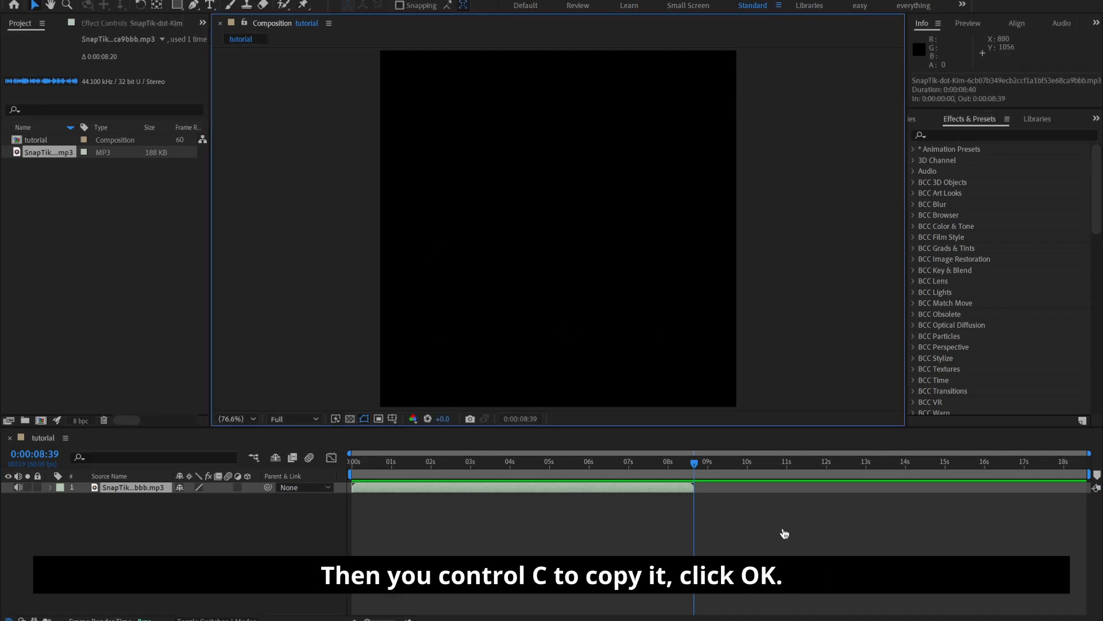
Set the tutorial composition's duration to 0:00:08:39 by pasting the copied timecode
right_click(634, 518)
right_click(570, 526)
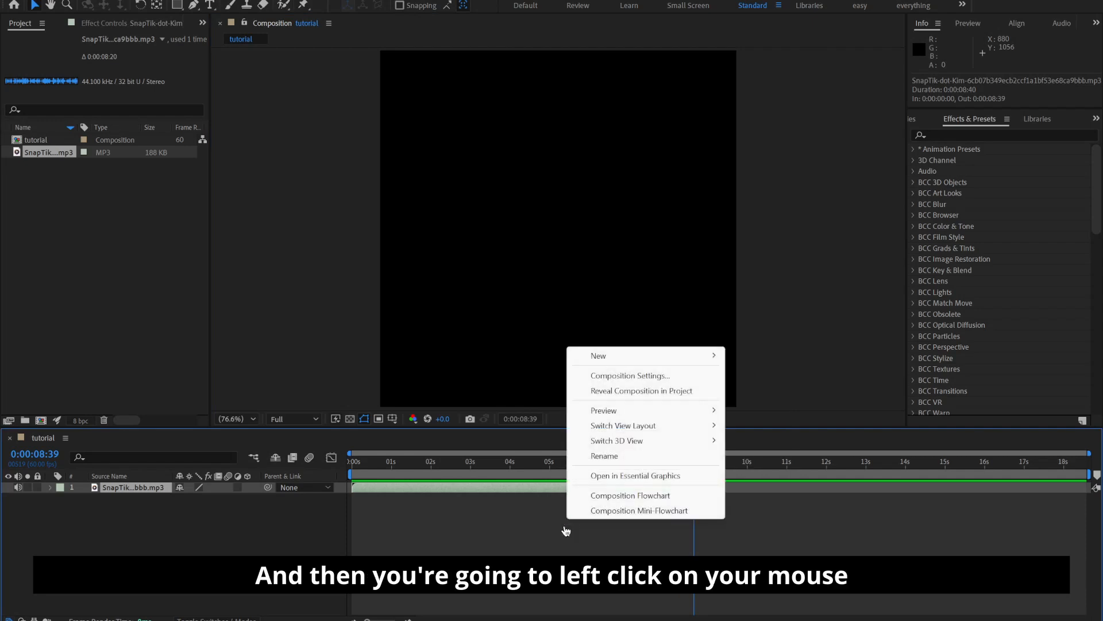
right_click(545, 544)
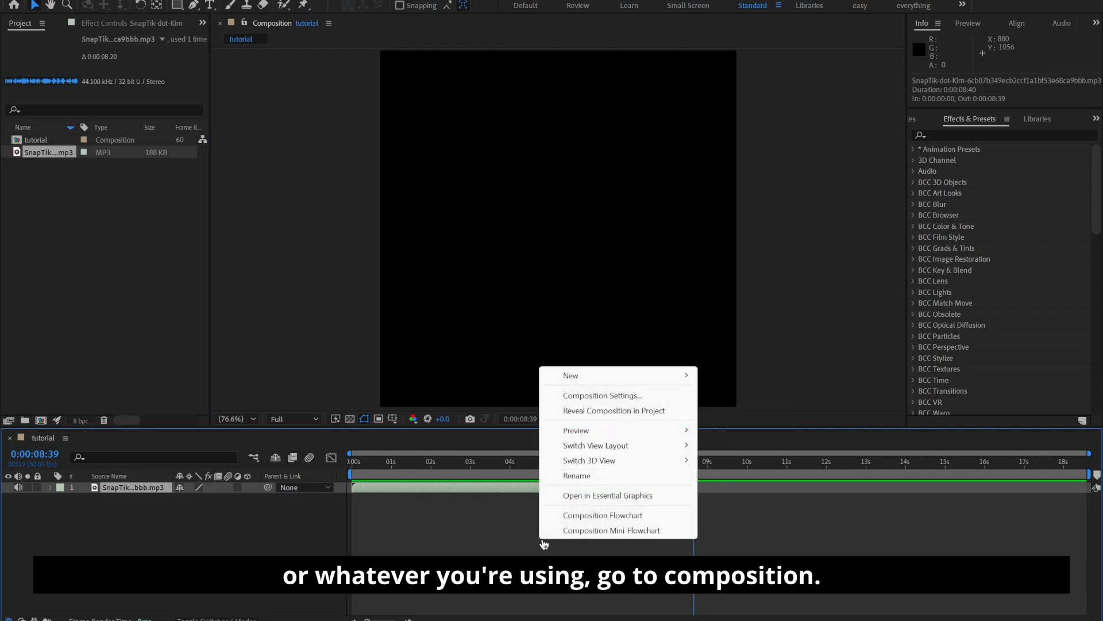
left_click(564, 396)
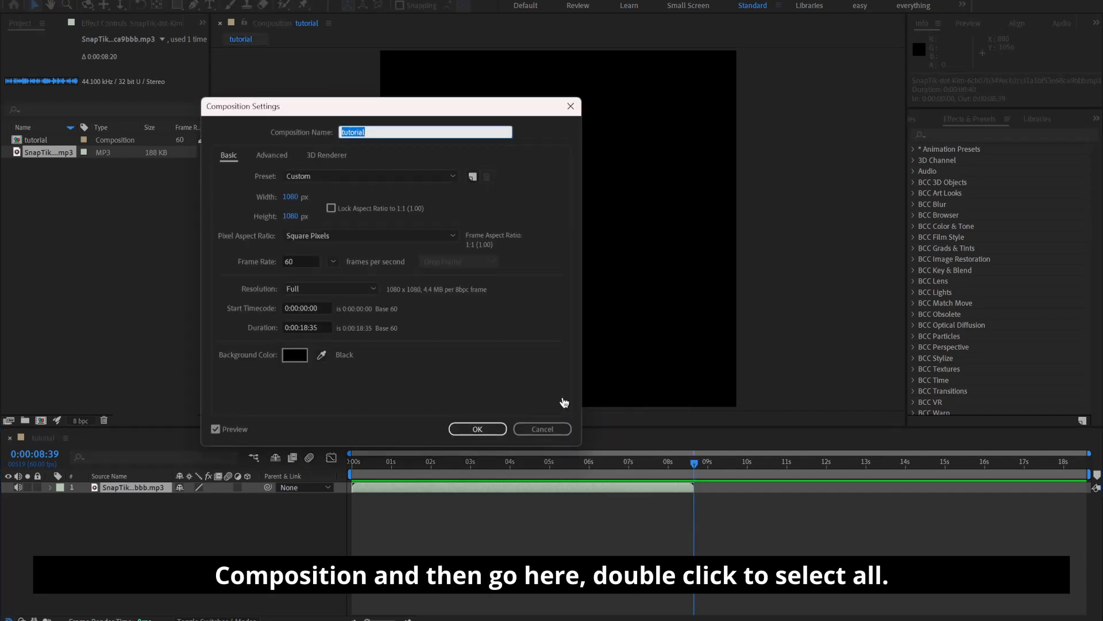
double_click(319, 328)
double_click(319, 328)
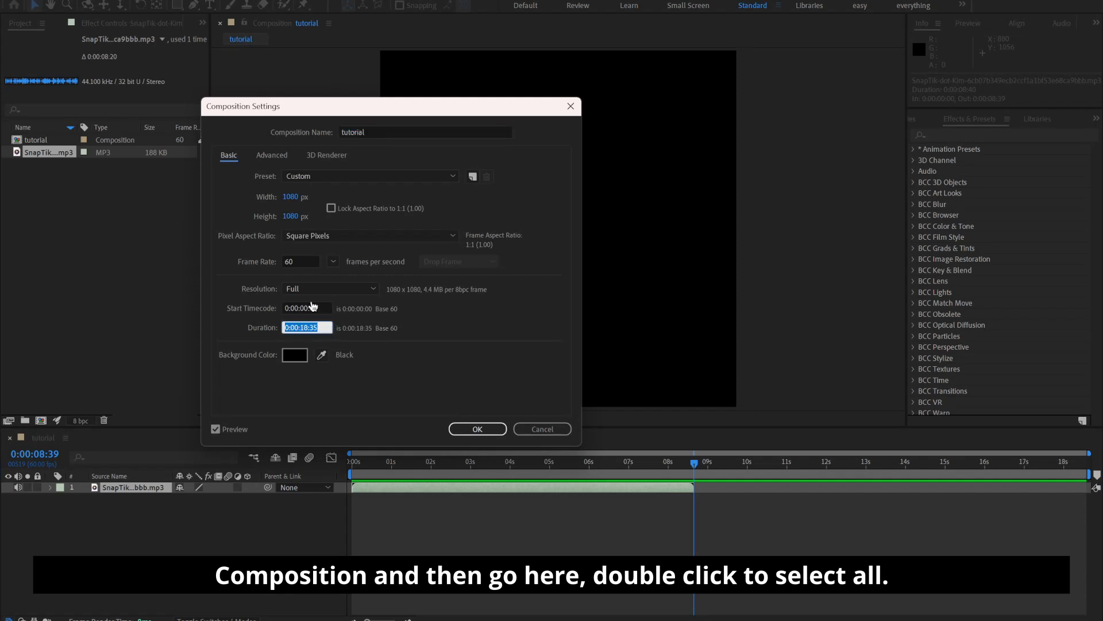
key("ctrl+v")
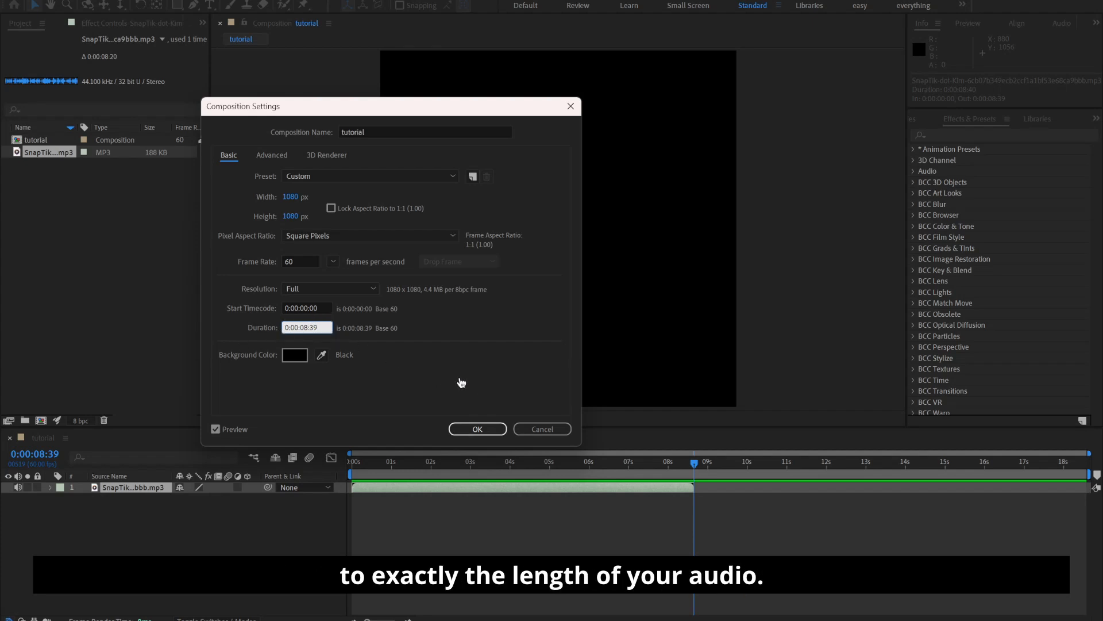
left_click(468, 428)
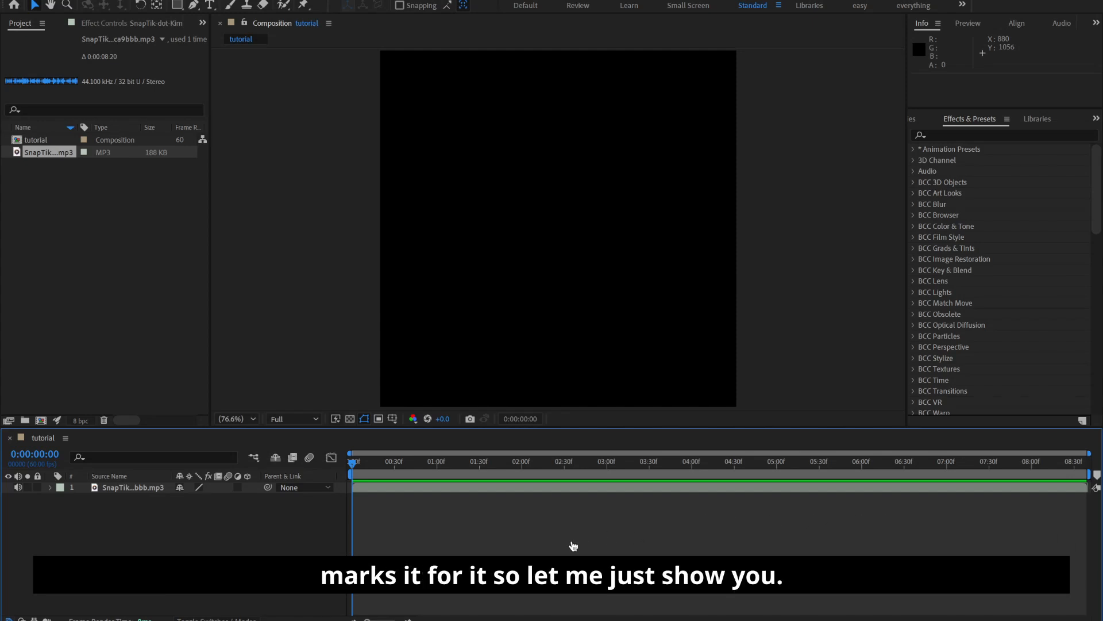
Play the audio and add composition markers on the beats between about 2.4 and 5.6 seconds, then return the playhead to the start
key("space")
key("space")
key("space")
key("KP_Multiply")
key("KP_Multiply")
key("KP_Multiply")
key("KP_Multiply")
key("KP_Multiply")
key("KP_Multiply")
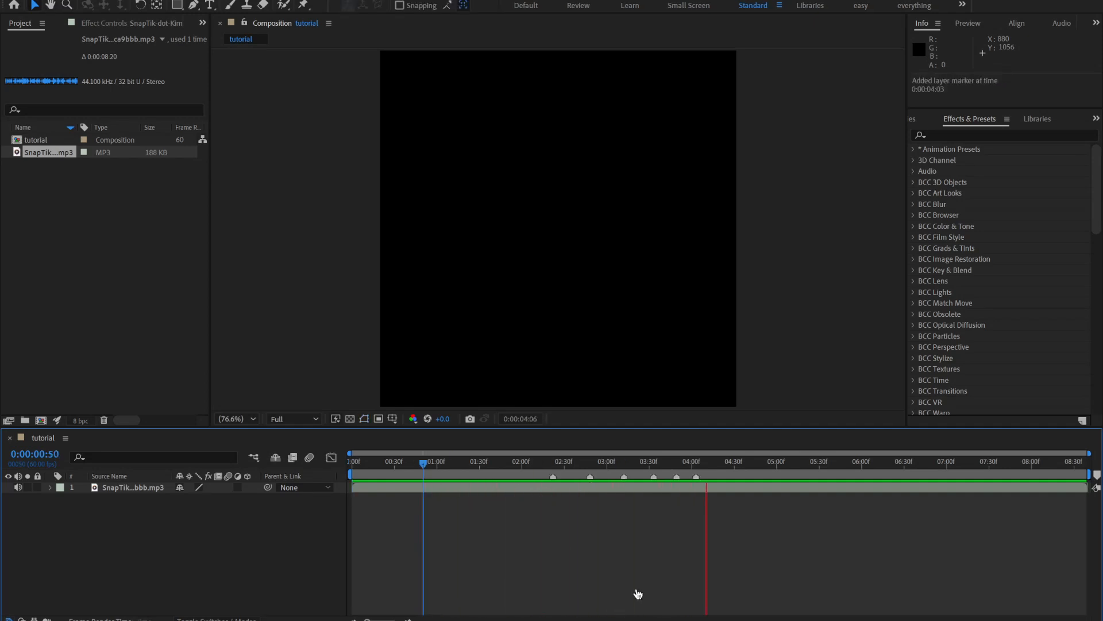
key("KP_Multiply")
key("KP_Multiply")
key("space")
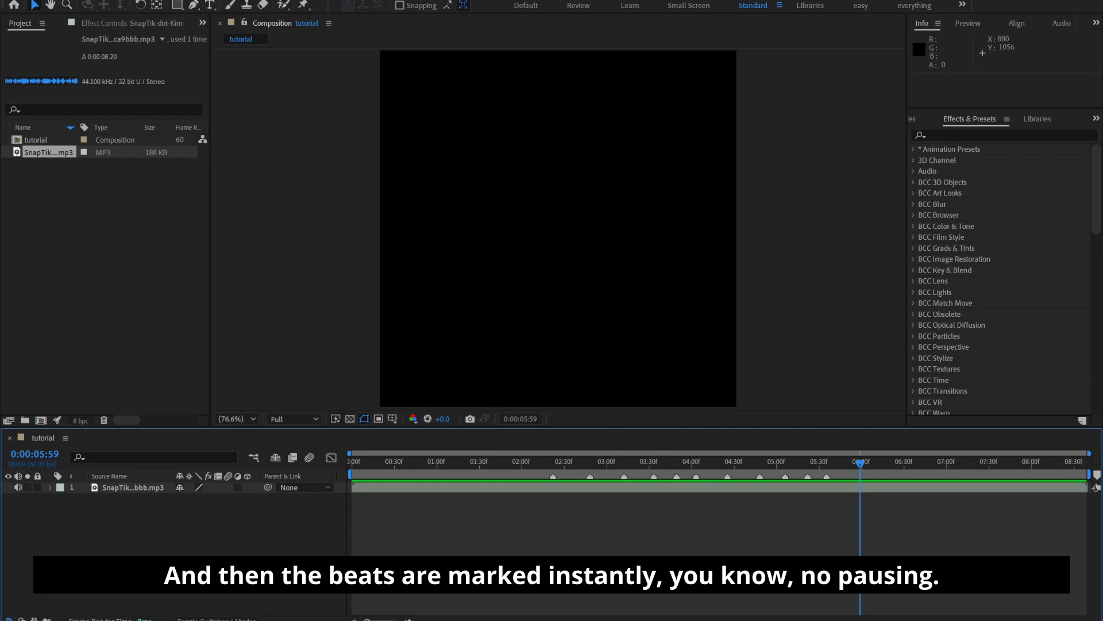
key("Home")
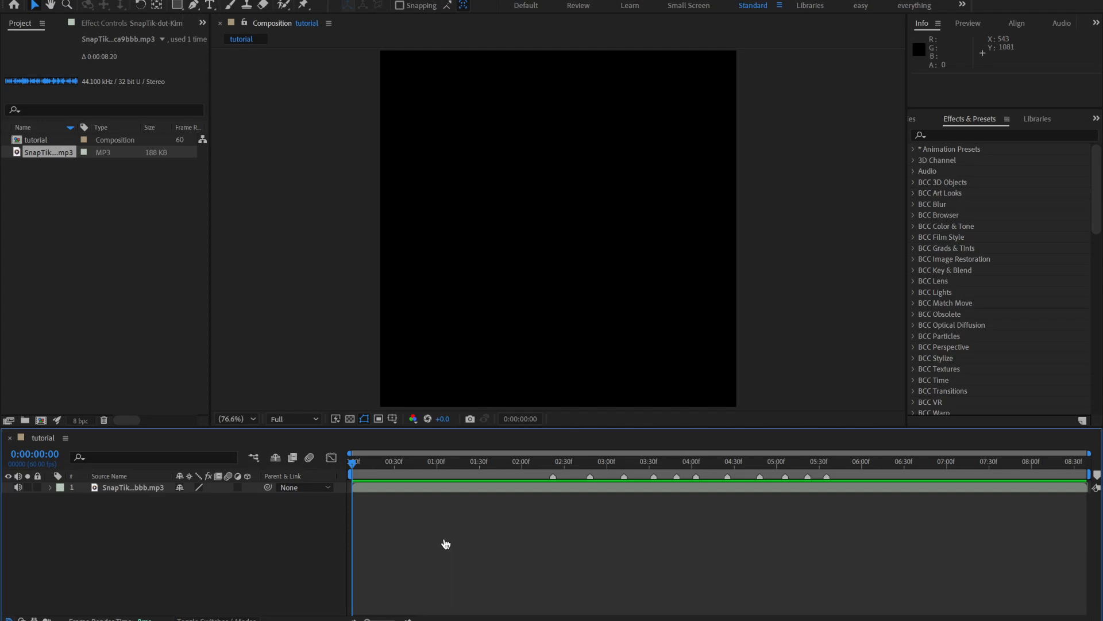
Import the video clip part 6.mov into the project as footage
right_click(72, 207)
mouse_move(158, 277)
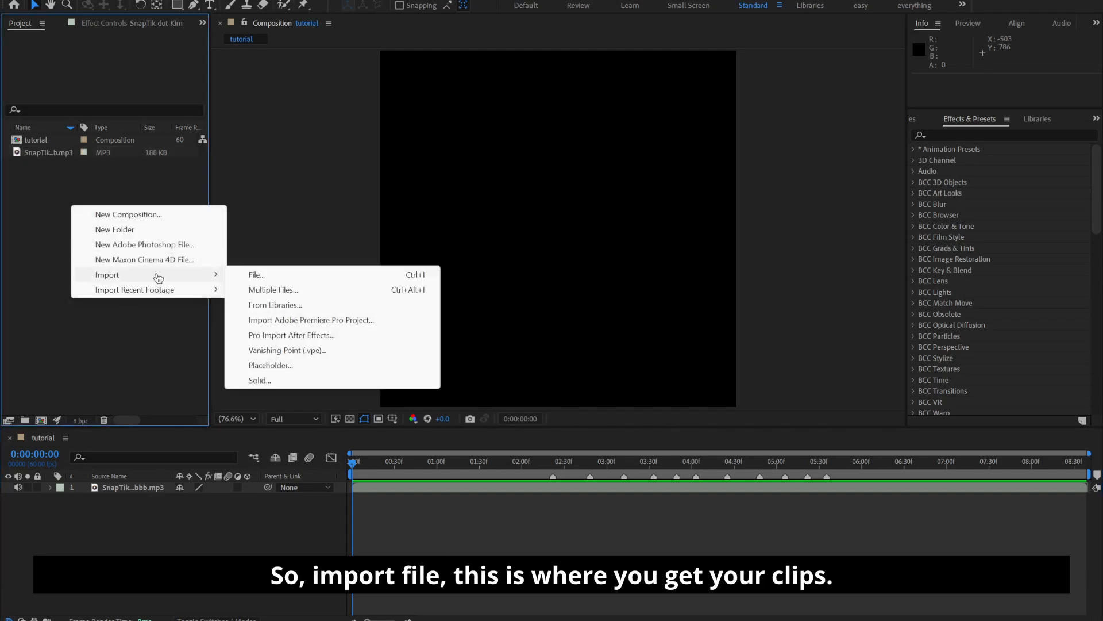
left_click(257, 275)
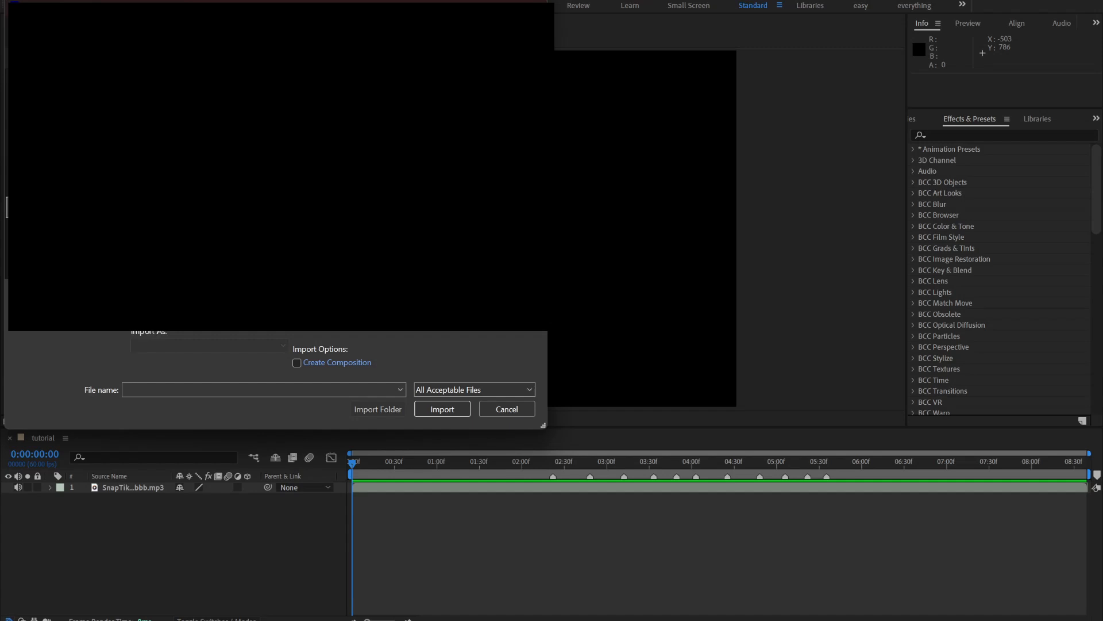
left_click(460, 201)
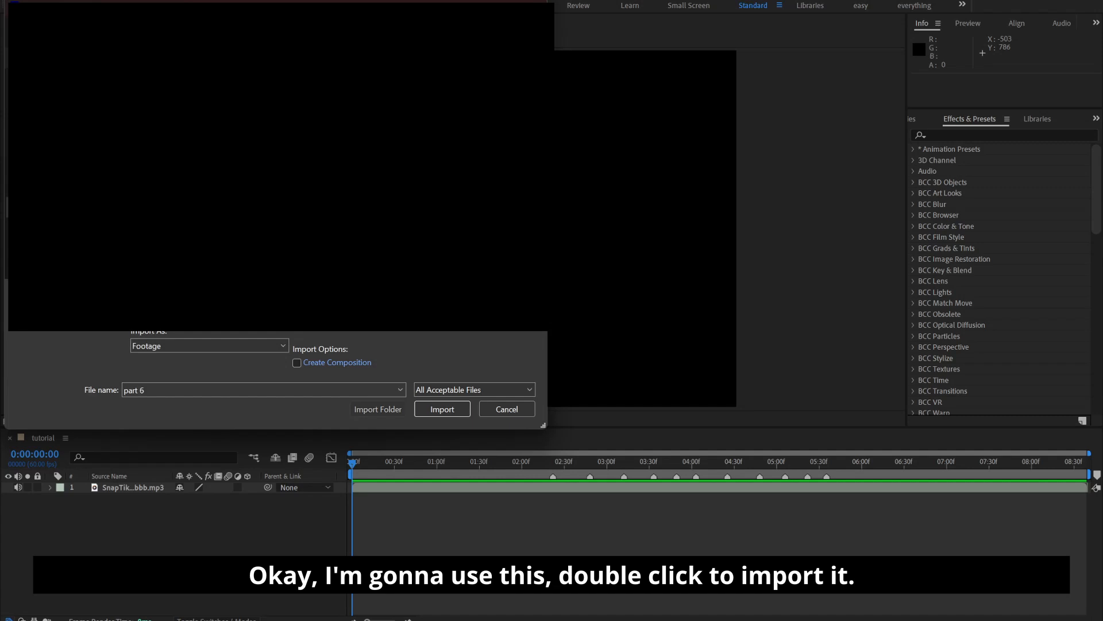
double_click(150, 190)
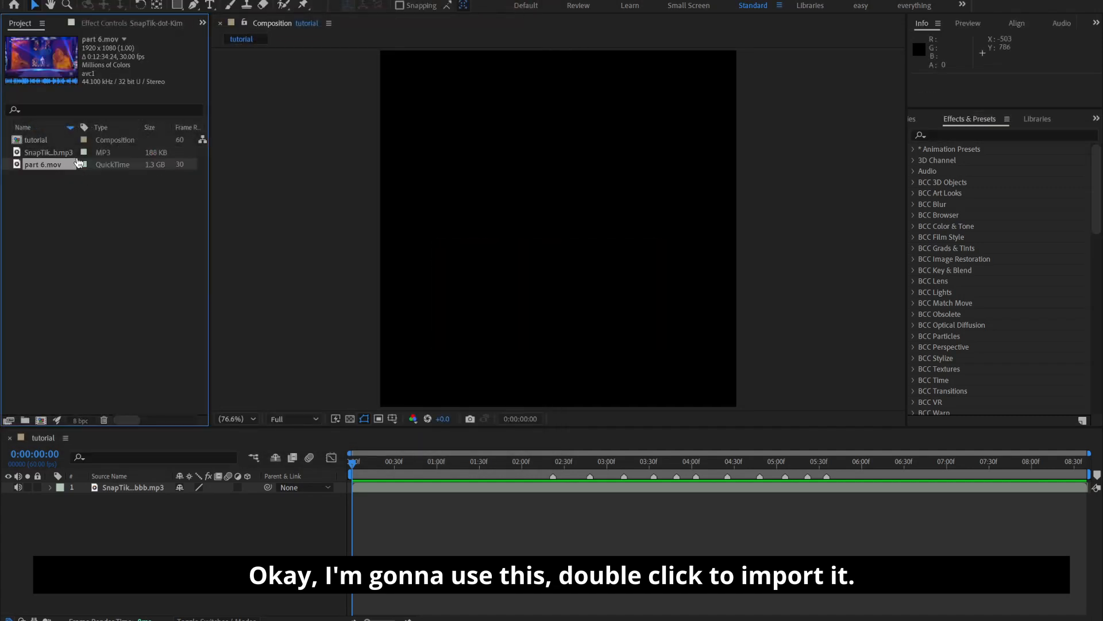
Add part 6.mov to the timeline above the audio layer, preview it, and undo the trial shift of the layer
left_click_drag(57, 171, 138, 484)
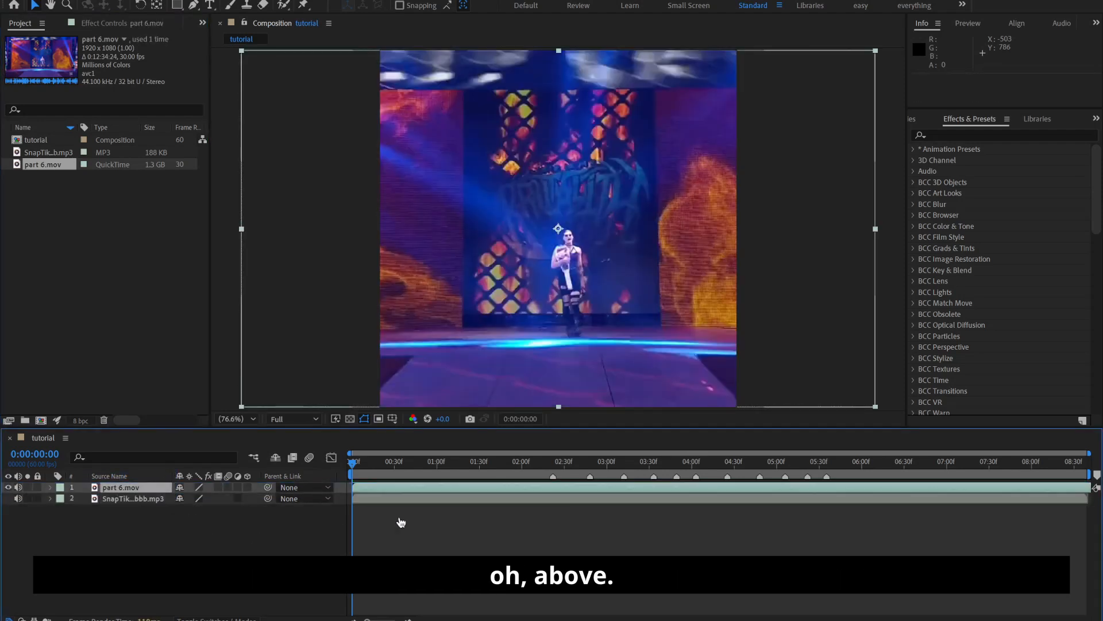
key("space")
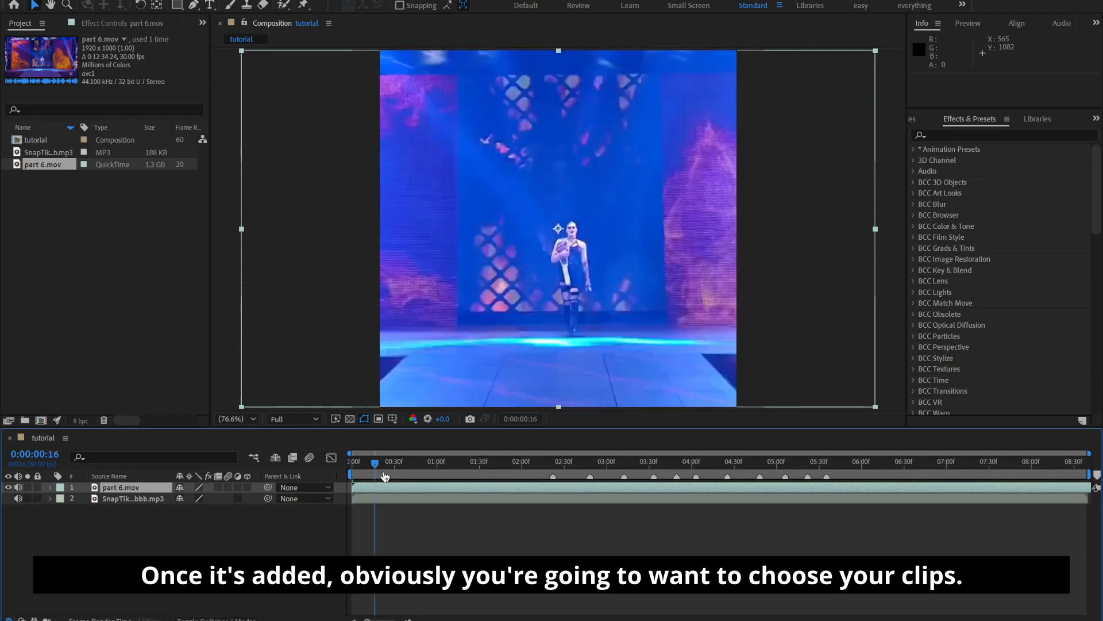
key("space")
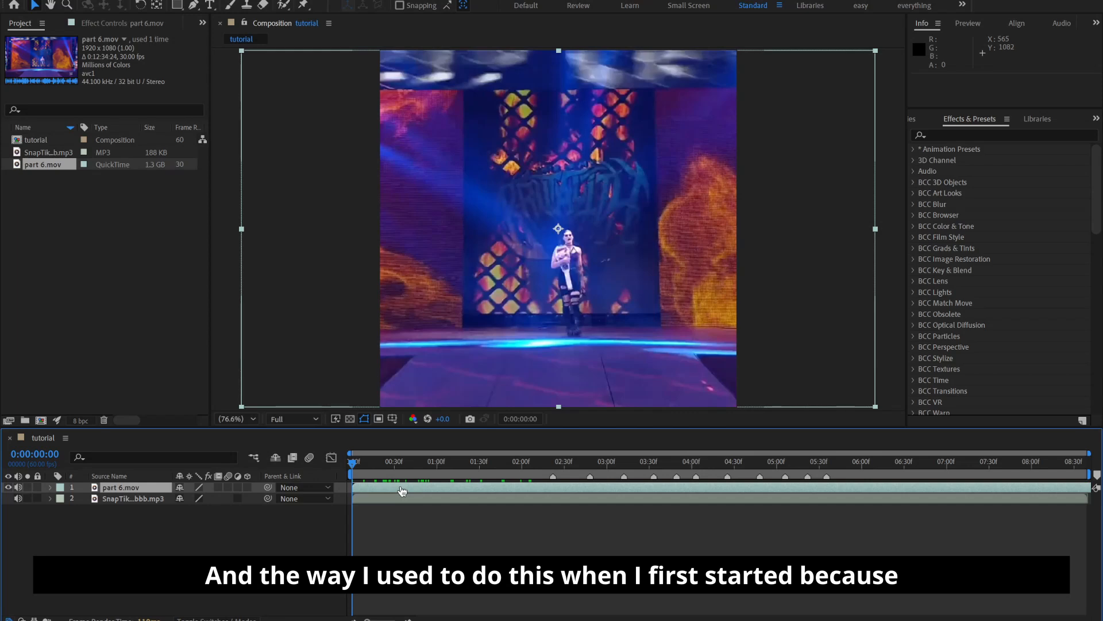
left_click_drag(402, 490, 457, 512)
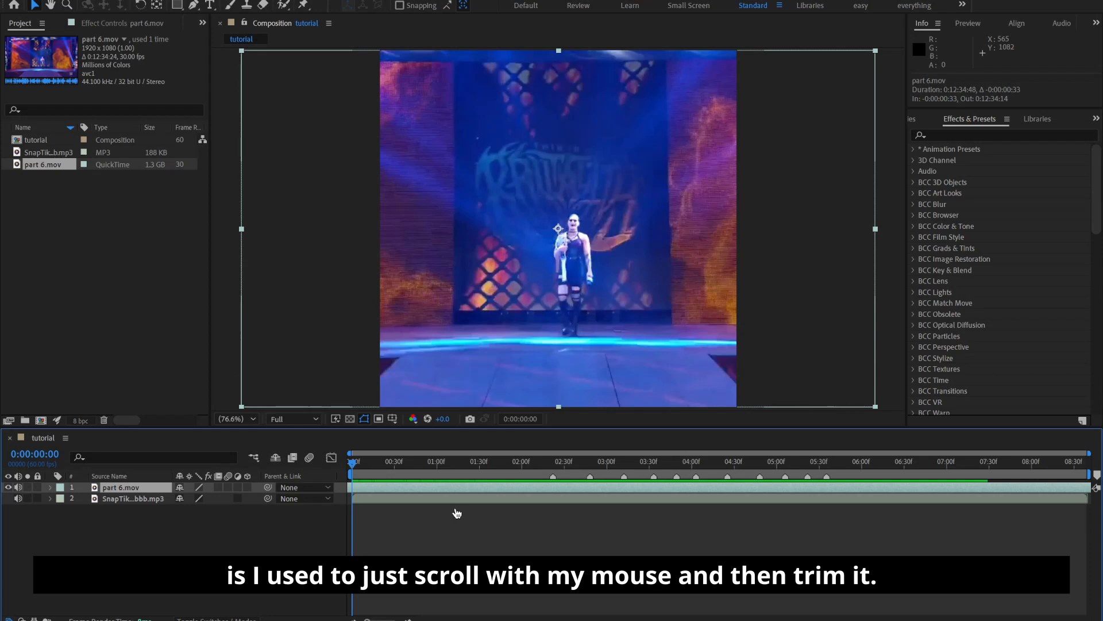
key("ctrl+z")
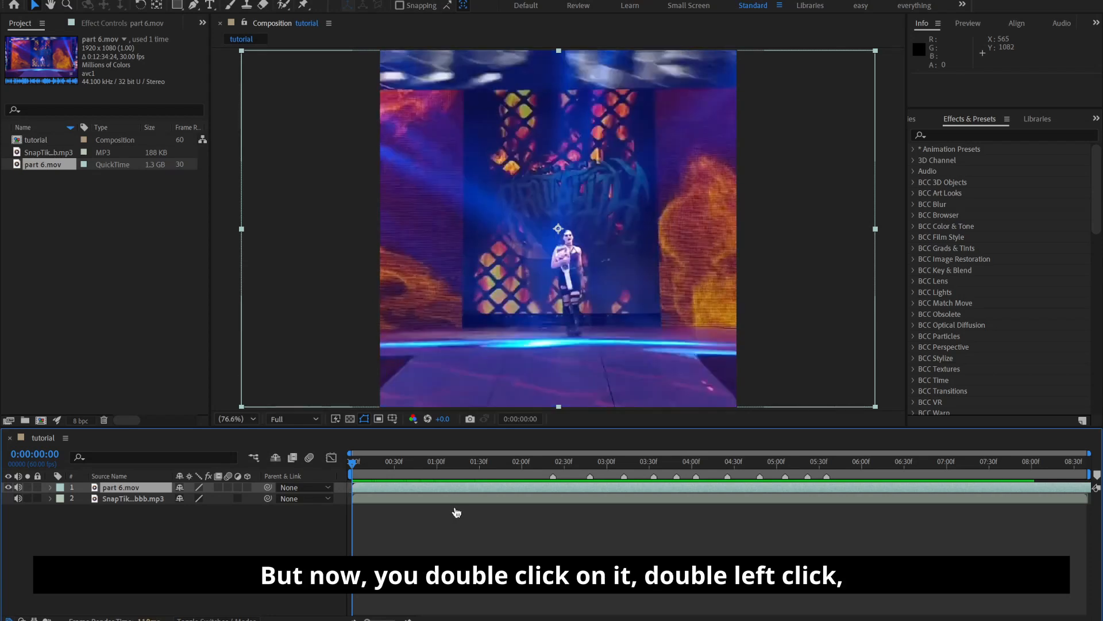
Open part 6.mov in its layer view, set its in point to 0:00:22:21, and return to the tutorial composition
double_click(443, 493)
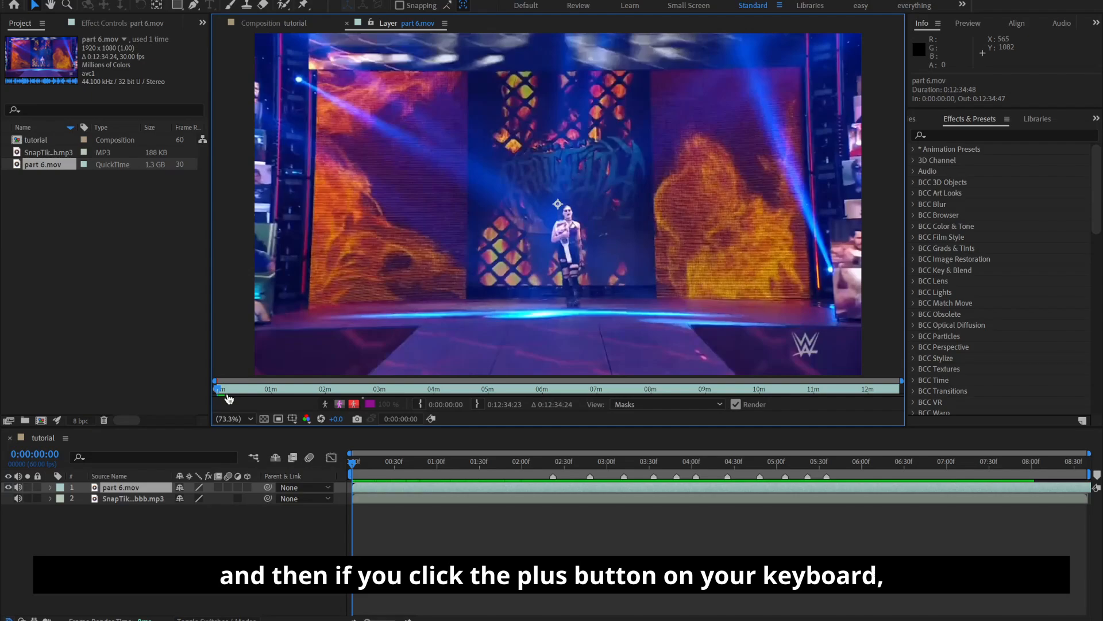
key("equal")
key("equal")
key("equal")
key("equal")
left_click_drag(230, 394, 547, 386)
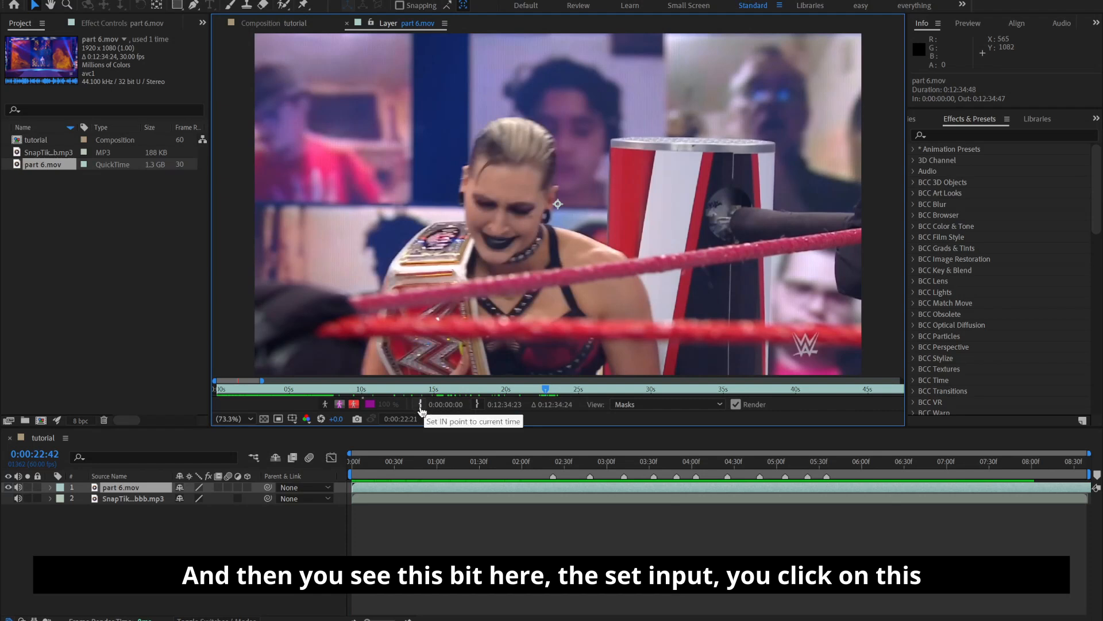
left_click(419, 405)
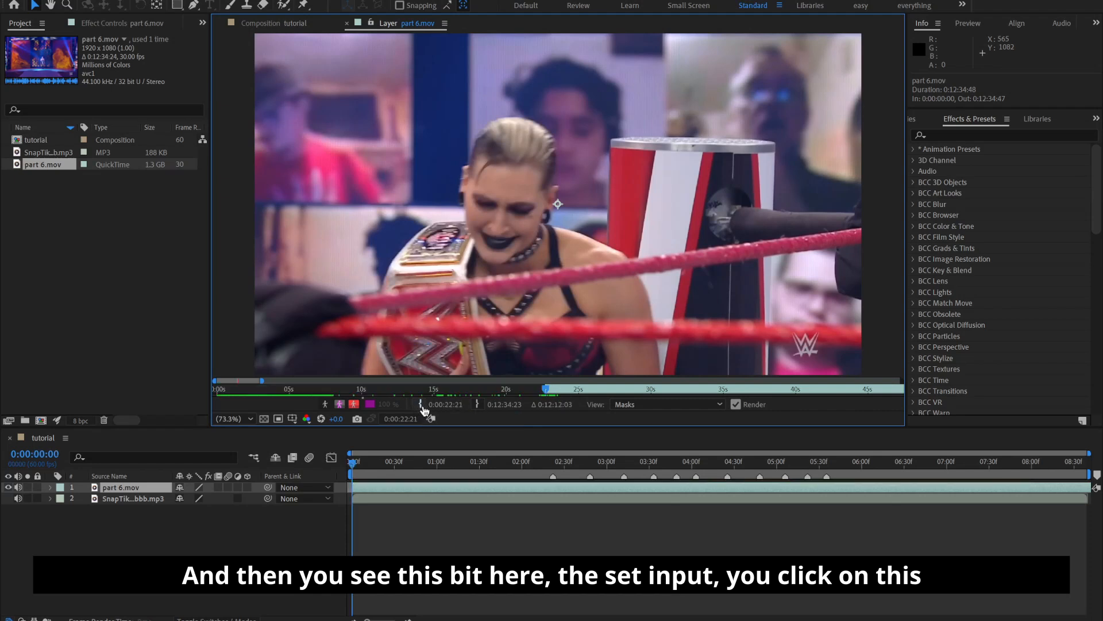
left_click(275, 24)
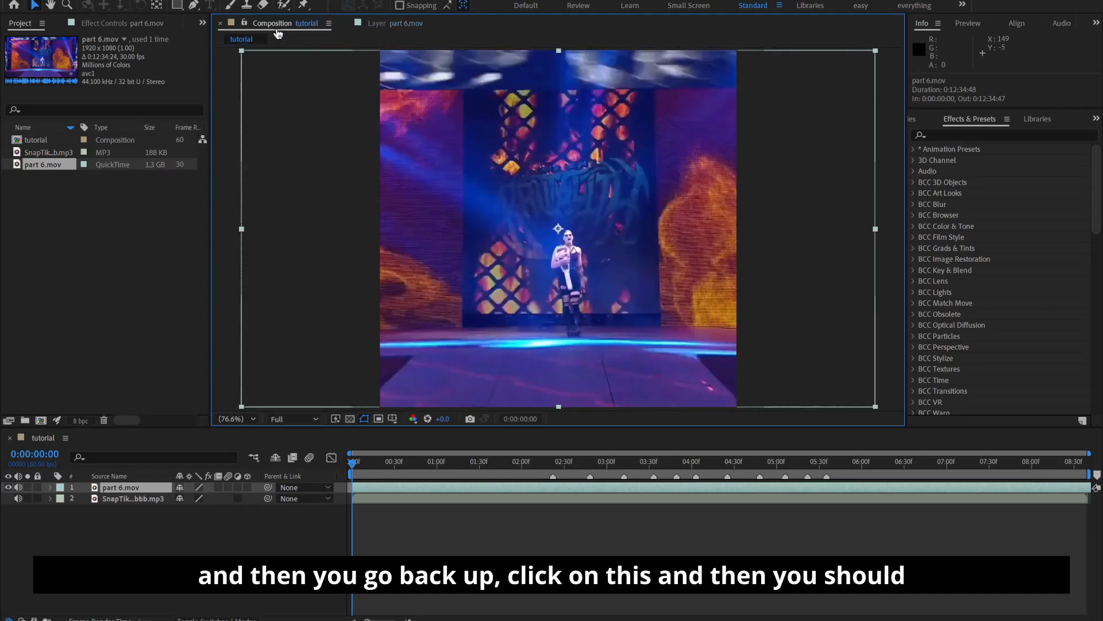
Move the playhead to the first beat marker at 0:00:02:22 and split the part 6.mov layer there
left_click_drag(451, 471, 561, 517)
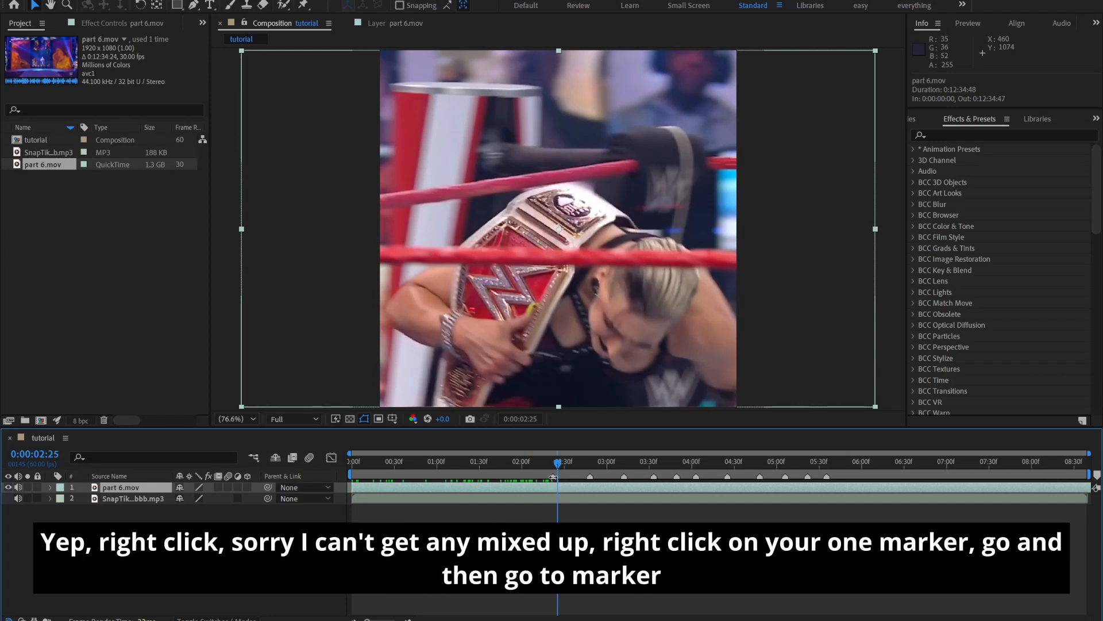
right_click(553, 476)
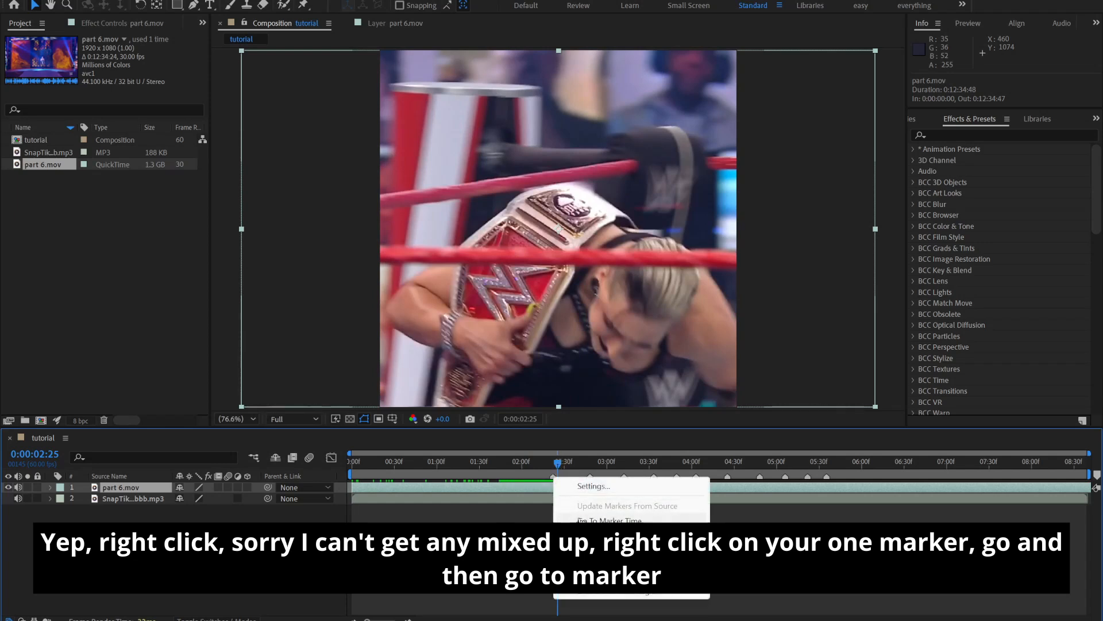
left_click(580, 520)
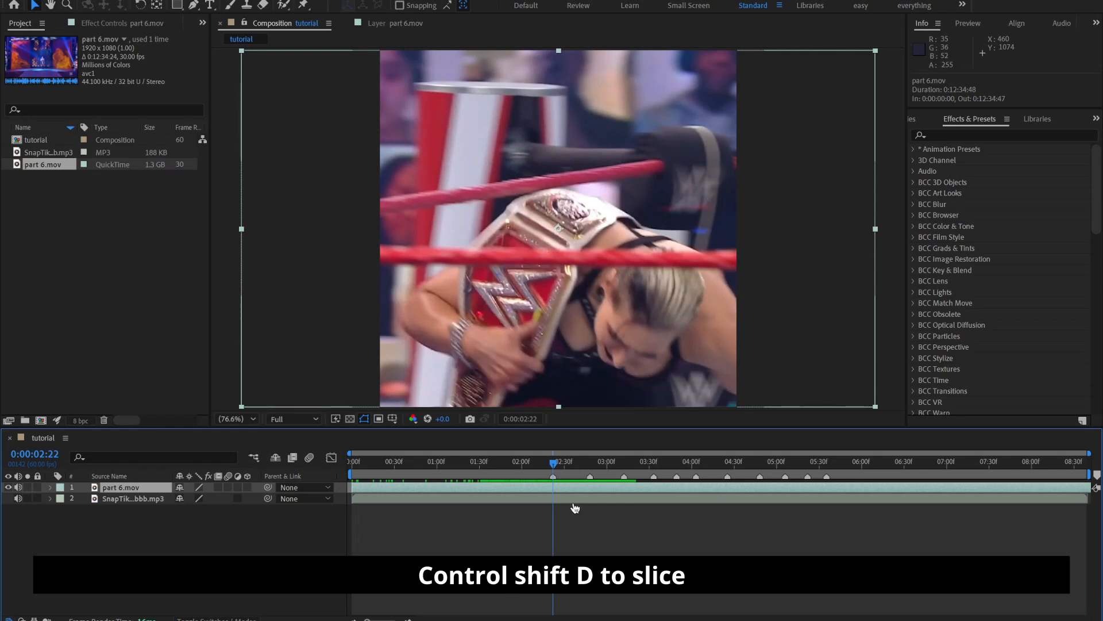
key("ctrl+shift+d")
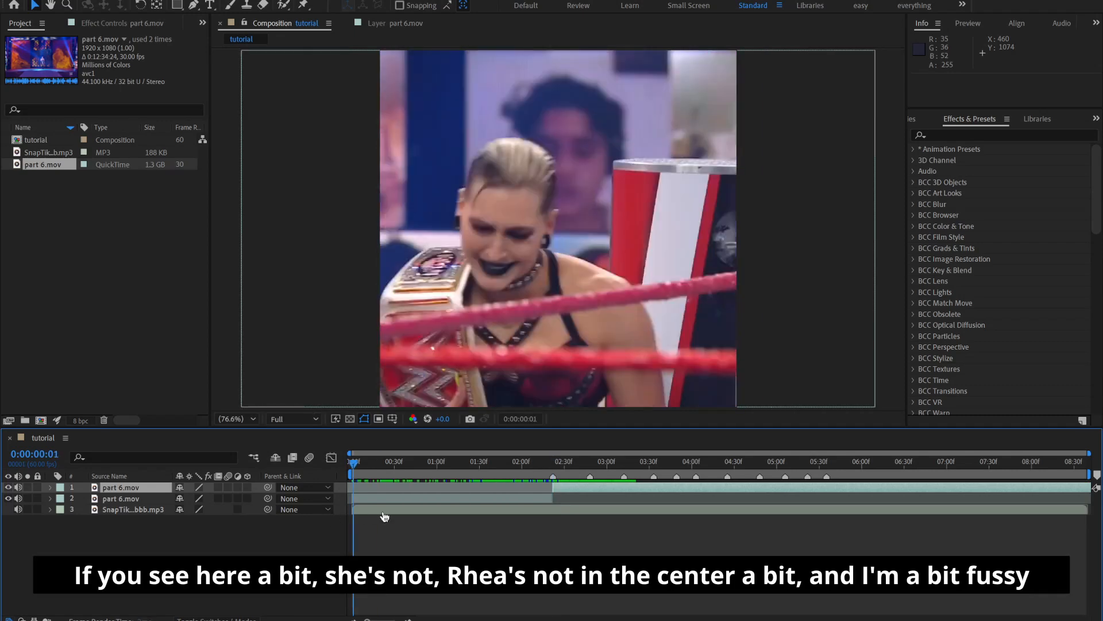
Add a Position keyframe to the opening part 6.mov clip at 0:00:00:12
mouse_move(384, 517)
left_mouse_down()
mouse_move(486, 504)
mouse_move(343, 521)
mouse_move(395, 516)
mouse_move(364, 517)
mouse_move(374, 513)
left_mouse_up()
left_click(377, 502)
key("p")
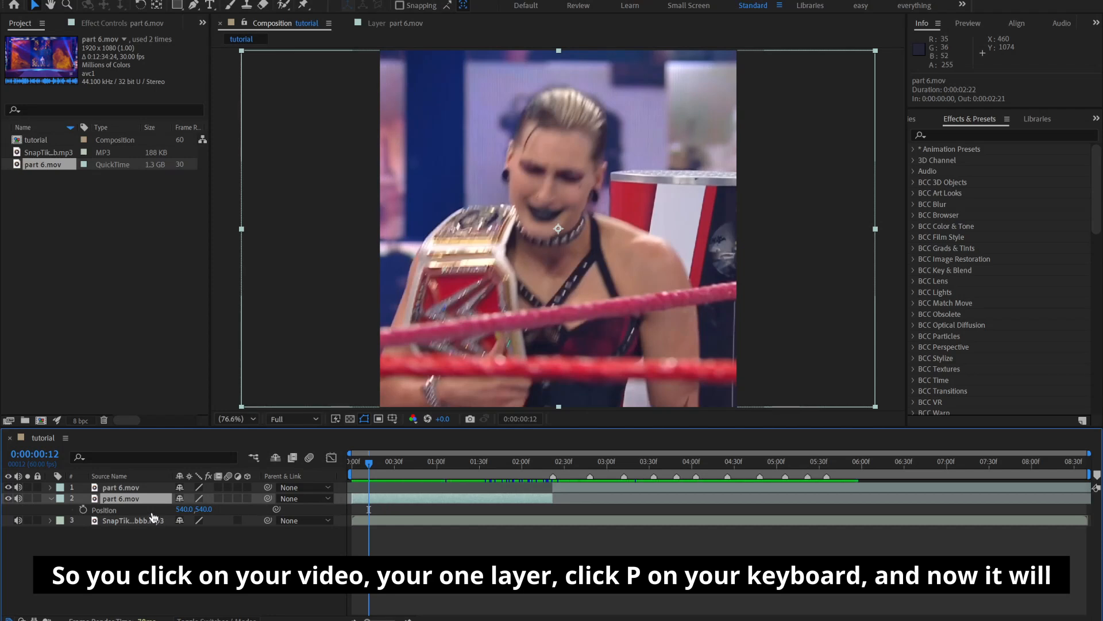
left_click(84, 510)
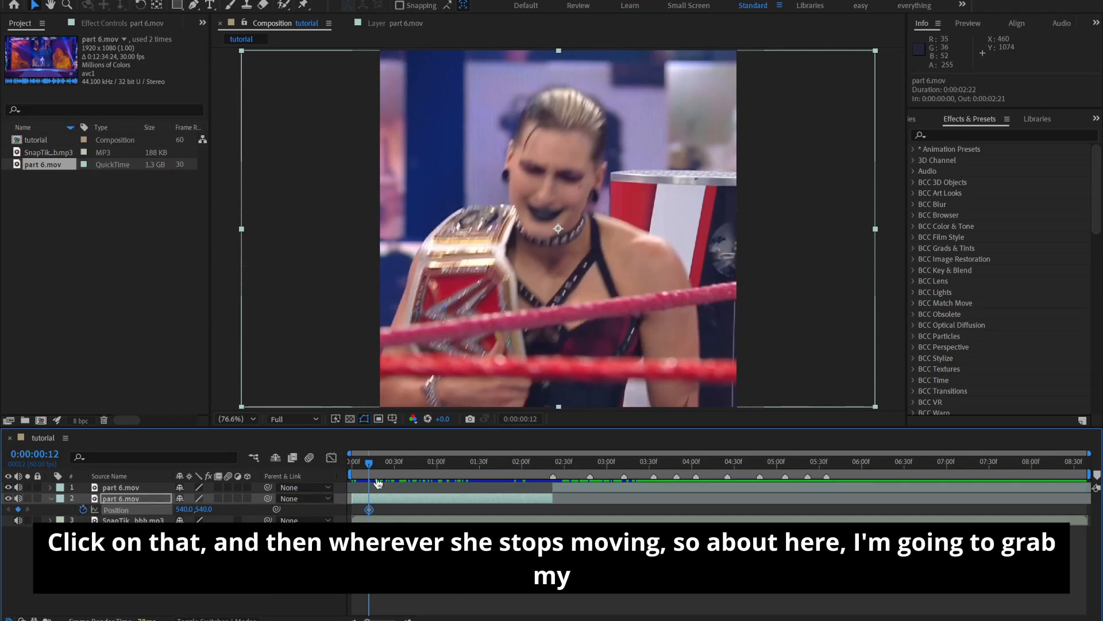
At 0:00:00:42, shift the opening clip horizontally to X about 344 to centre the subject, and align it vertically to the composition
left_click(393, 469)
mouse_move(394, 471)
left_mouse_down()
mouse_move(440, 475)
mouse_move(411, 475)
left_mouse_up()
left_click_drag(578, 244, 518, 245)
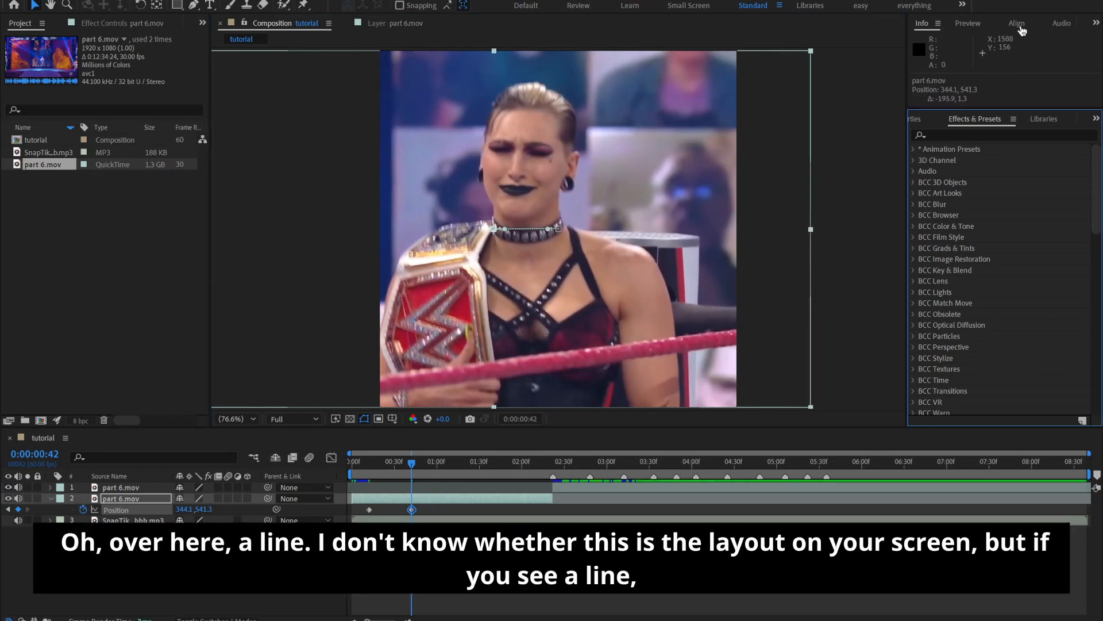
left_click(1017, 23)
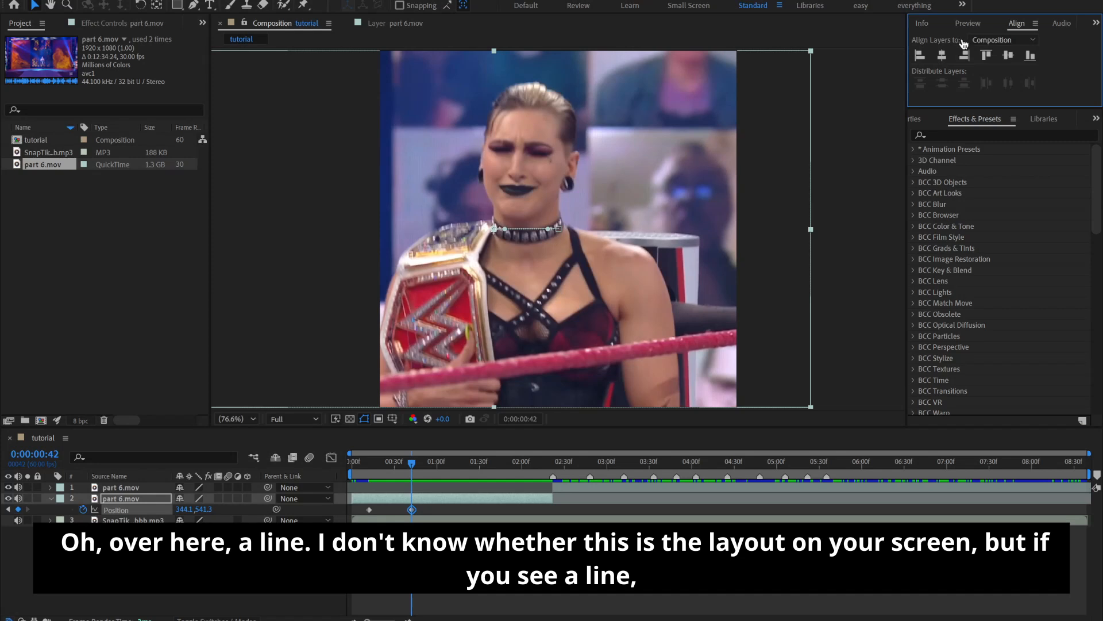
left_click(1018, 55)
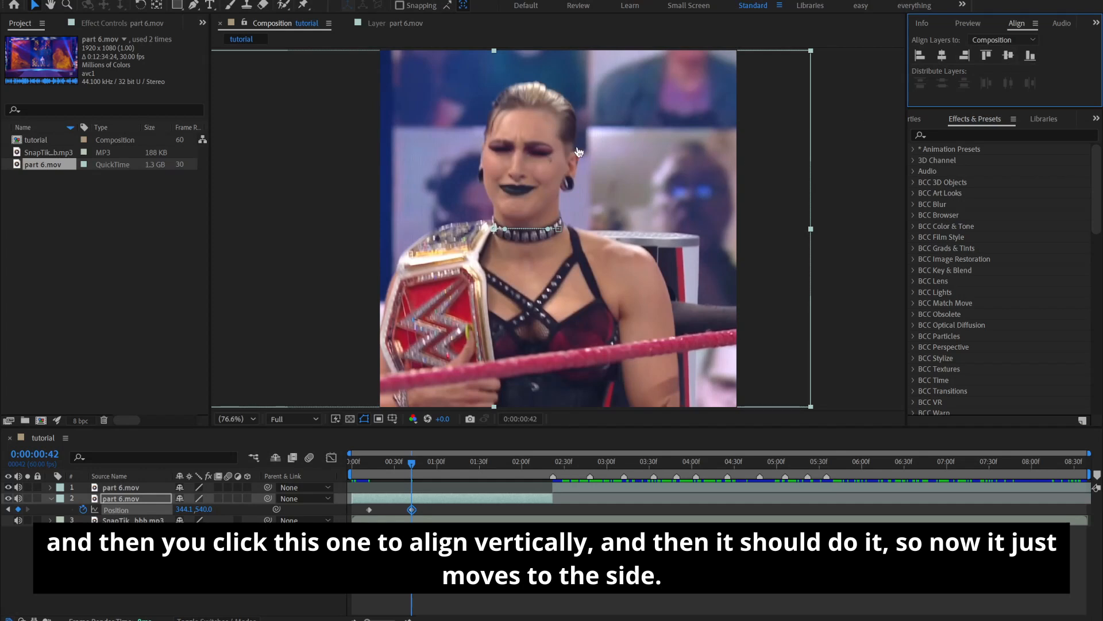
Recentre the subject at about 0:00:01:06 with a Position keyframe near X 471, align it vertically, and preview the movement
left_click_drag(420, 472, 446, 467)
left_click_drag(494, 185, 533, 184)
left_click(1009, 56)
left_click_drag(402, 467, 463, 519)
key("space")
Apply Easy Ease to the opening clip's three Position keyframes
double_click(447, 510)
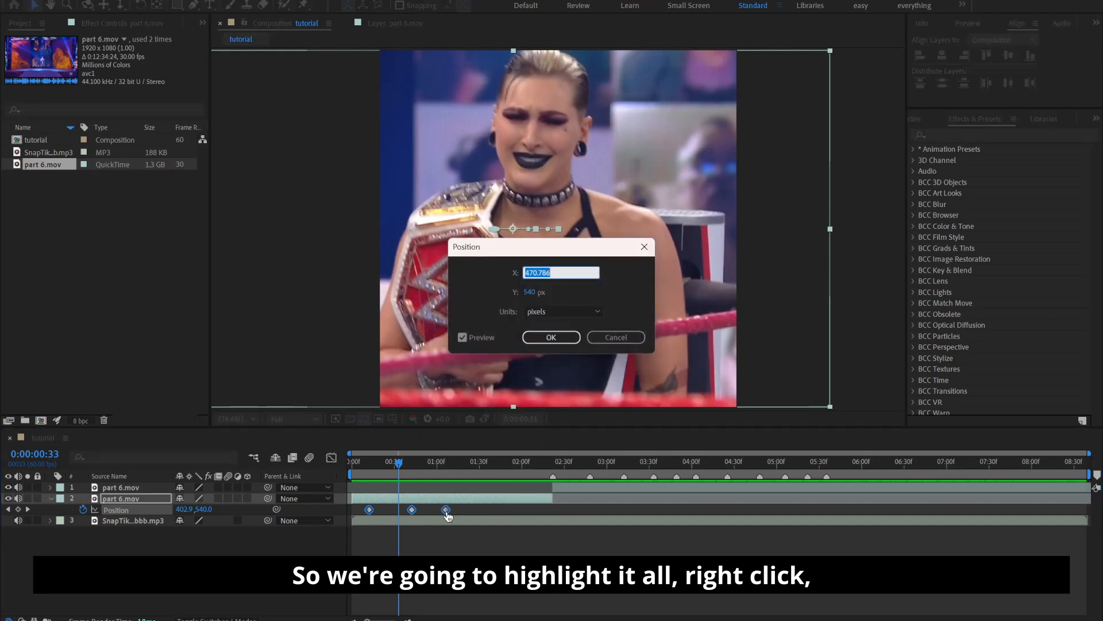
left_click(642, 338)
right_click(448, 511)
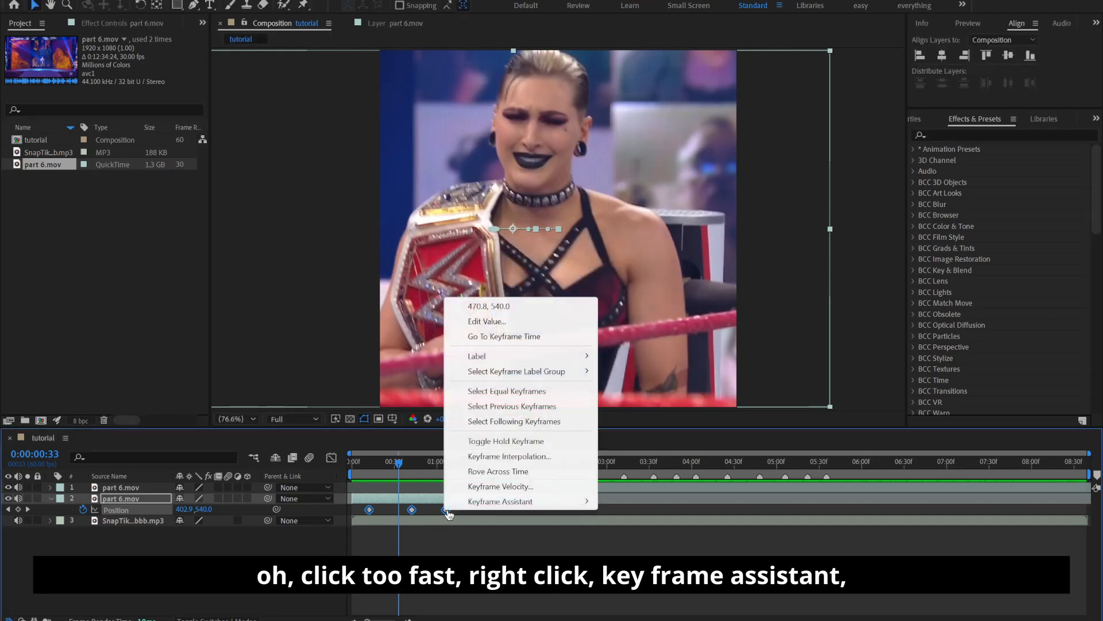
mouse_move(467, 508)
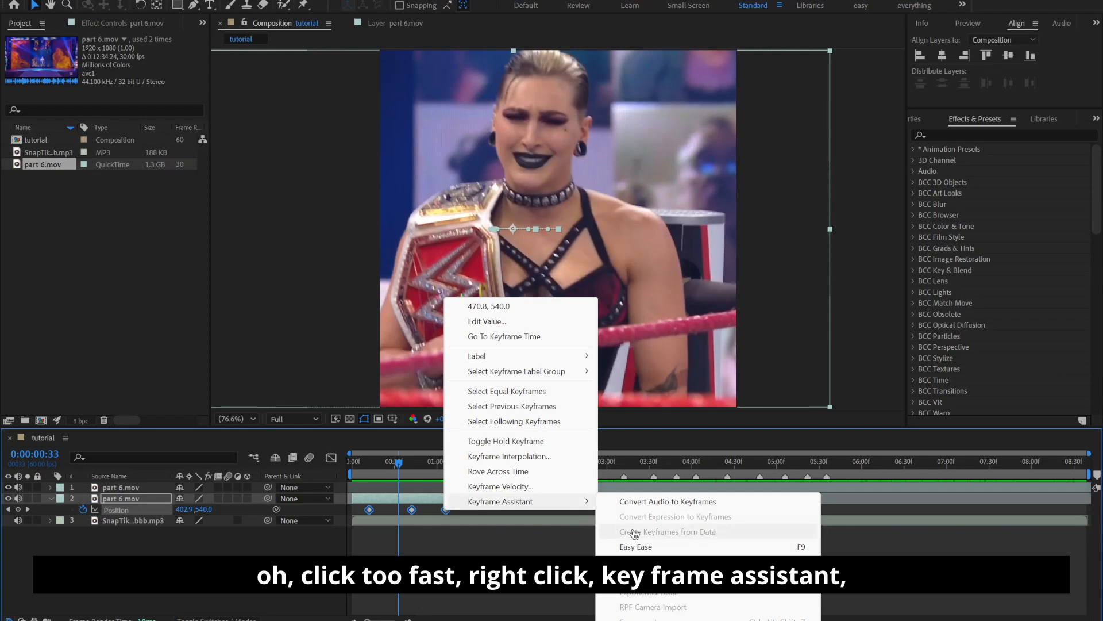
left_click(637, 547)
Play back the opening clip from the start and check its eased position movement at the keyframes
left_click_drag(400, 464, 346, 523)
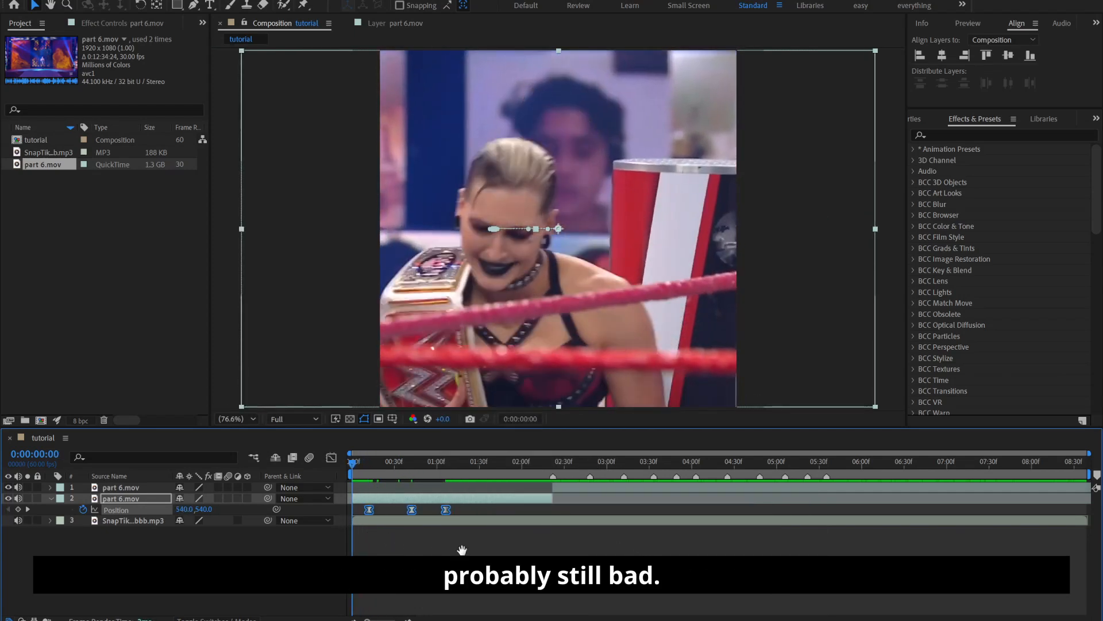
key("space")
left_click_drag(408, 491, 416, 497)
left_click(445, 551)
key("shift+Page_Down")
left_click(8, 509)
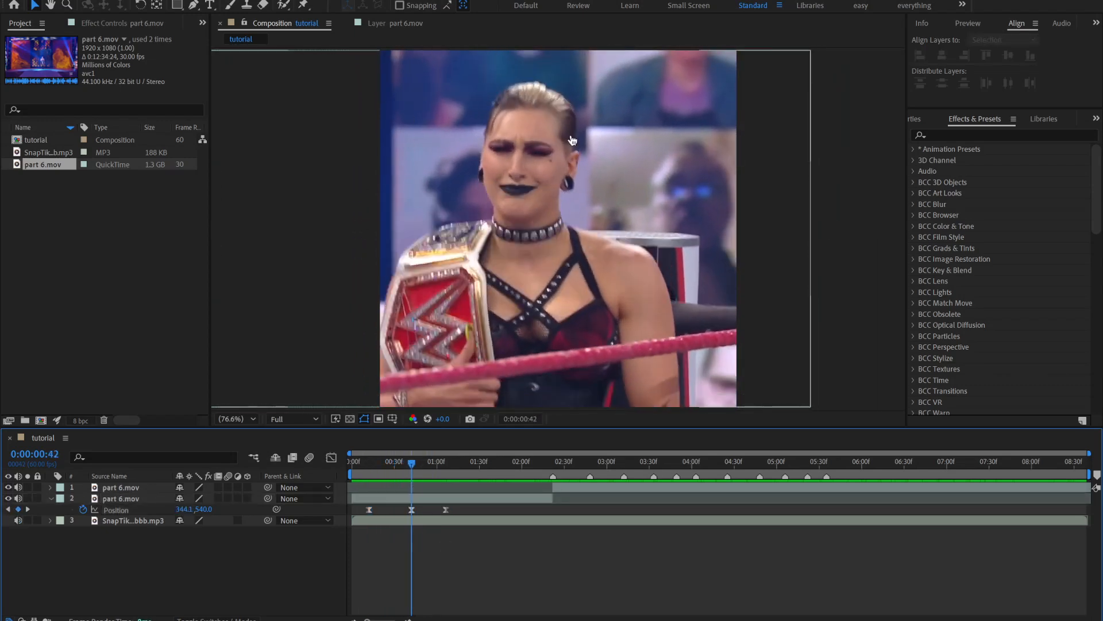
key("Home")
key("space")
key("space")
key("space")
key("space")
Collapse the opening clip's properties and save the project under the name tutor in the projects folder
key("u")
key("ctrl+s")
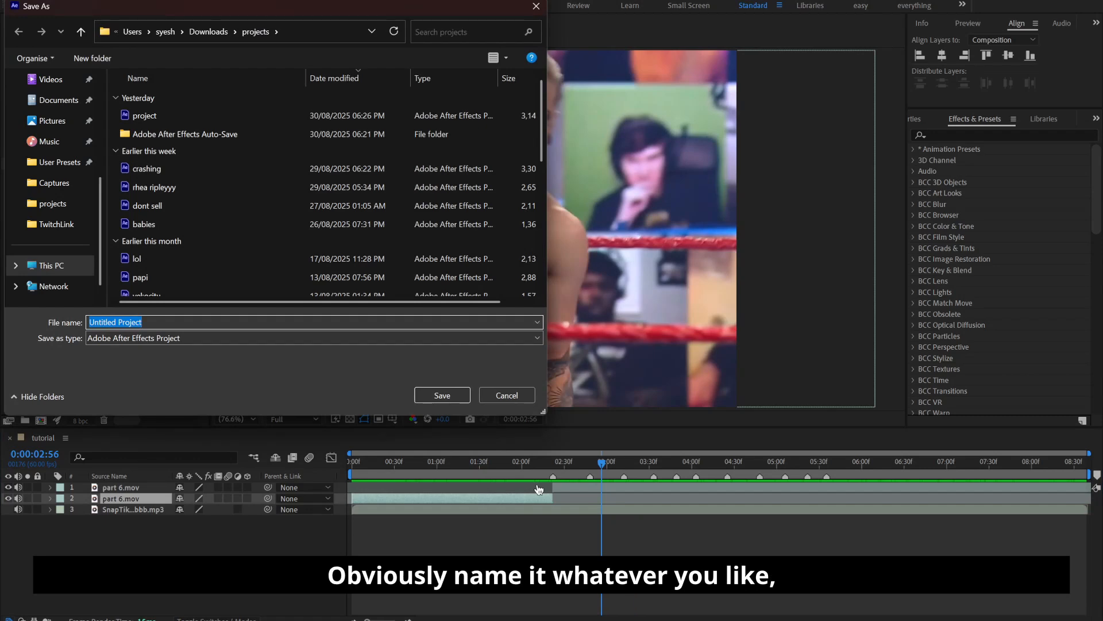
type("tutor")
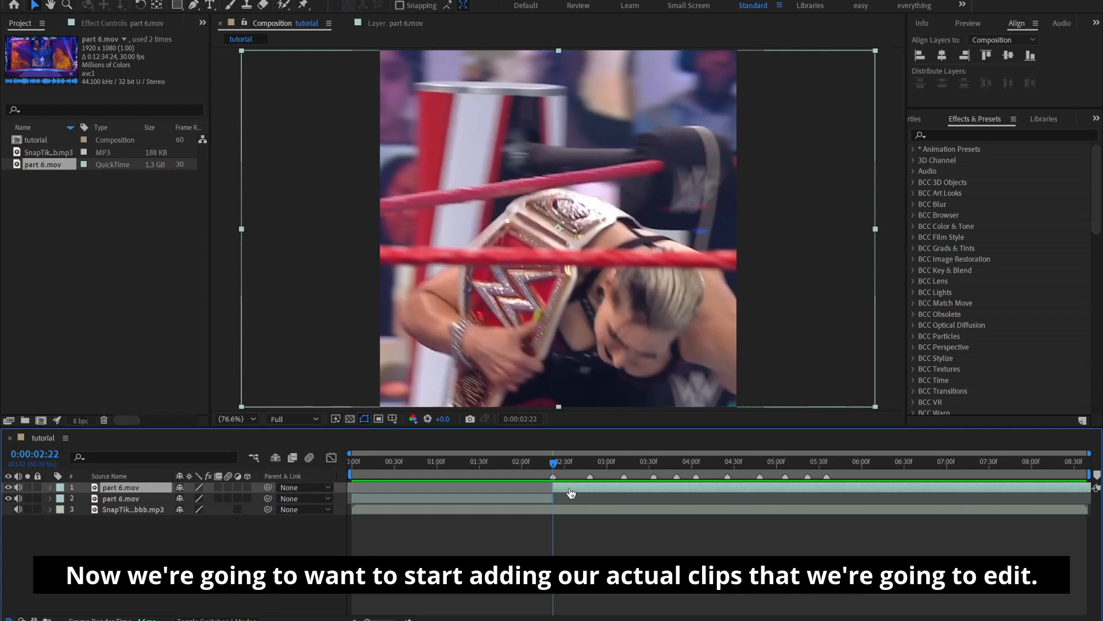
Look for a new shot in the layer view of the remaining part 6.mov clip and set its in point to 0:01:55:12
double_click(571, 492)
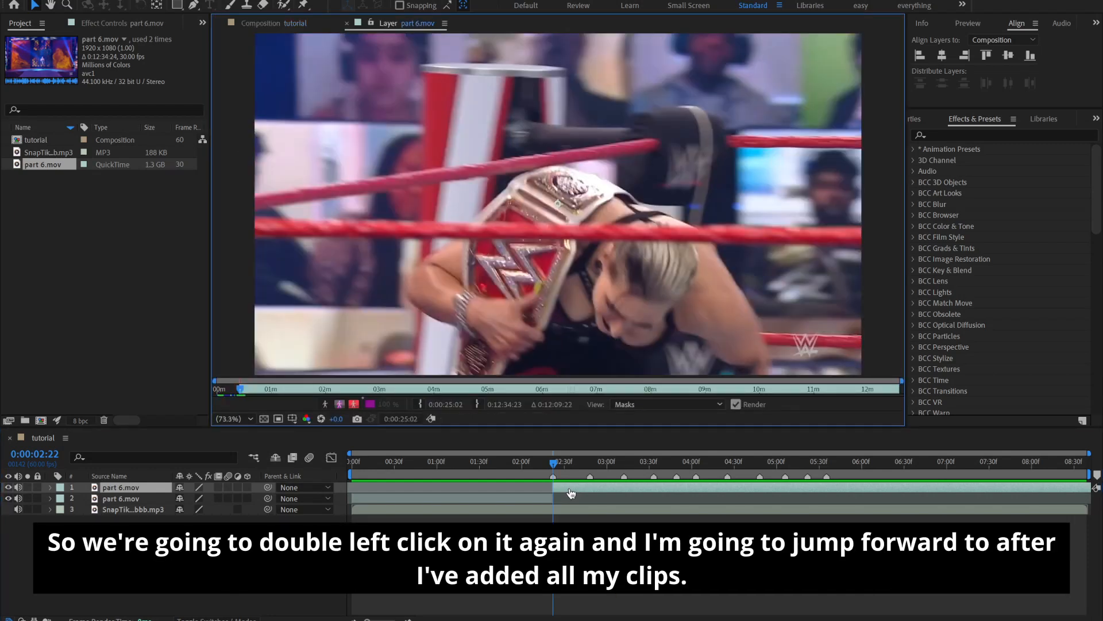
left_click(251, 390)
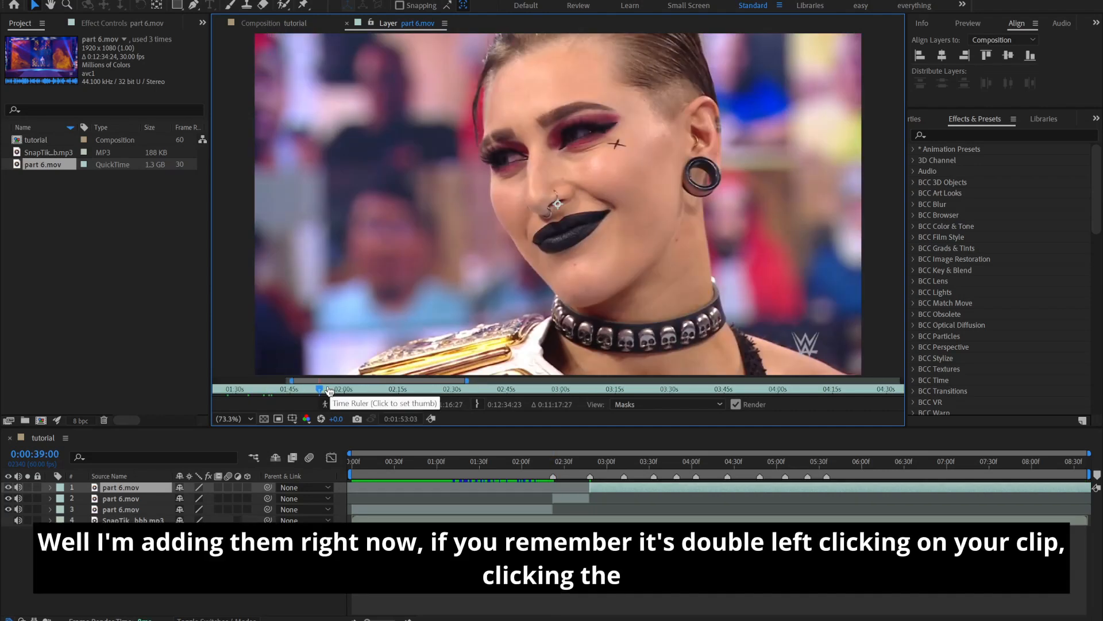
left_click(328, 390)
left_click_drag(328, 391, 331, 392)
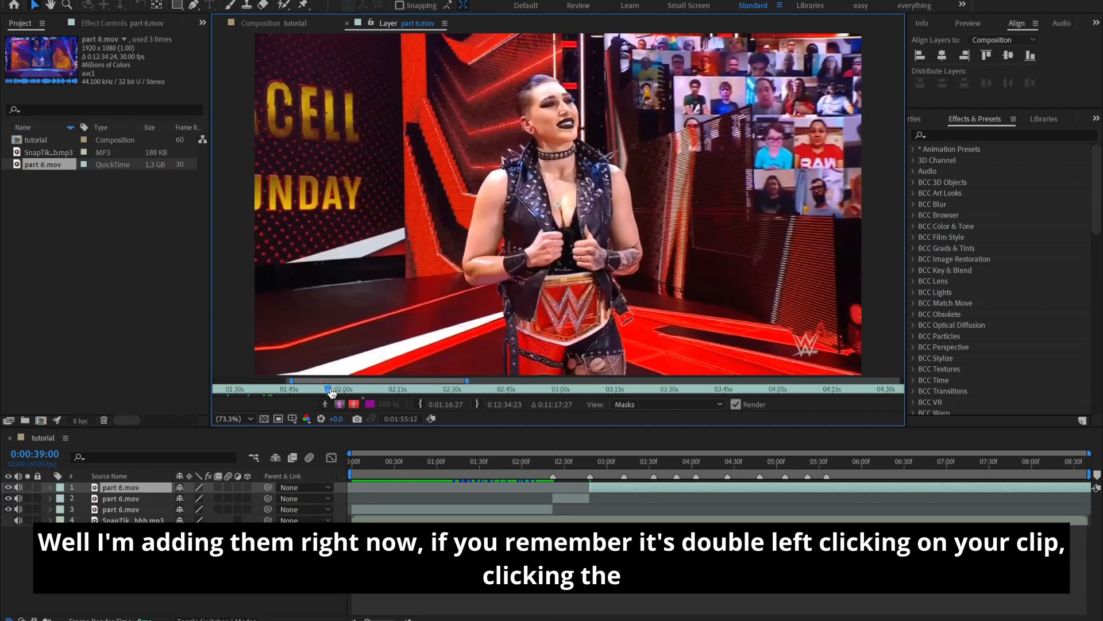
left_click(420, 404)
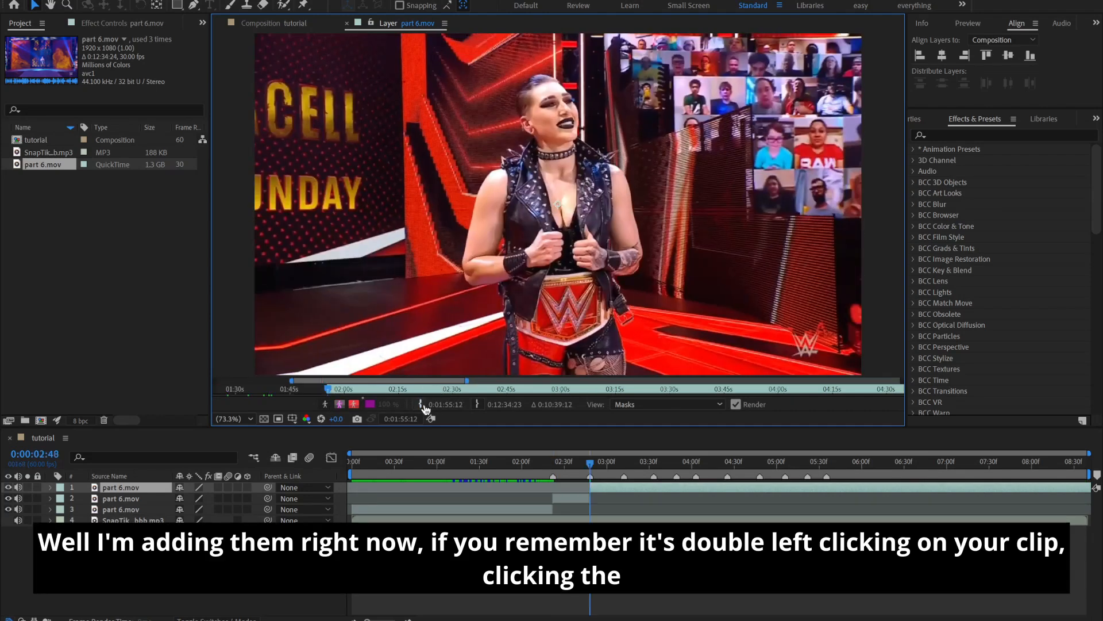
Return to the tutorial composition and move the playhead to the beat marker just after three seconds
left_click(336, 389)
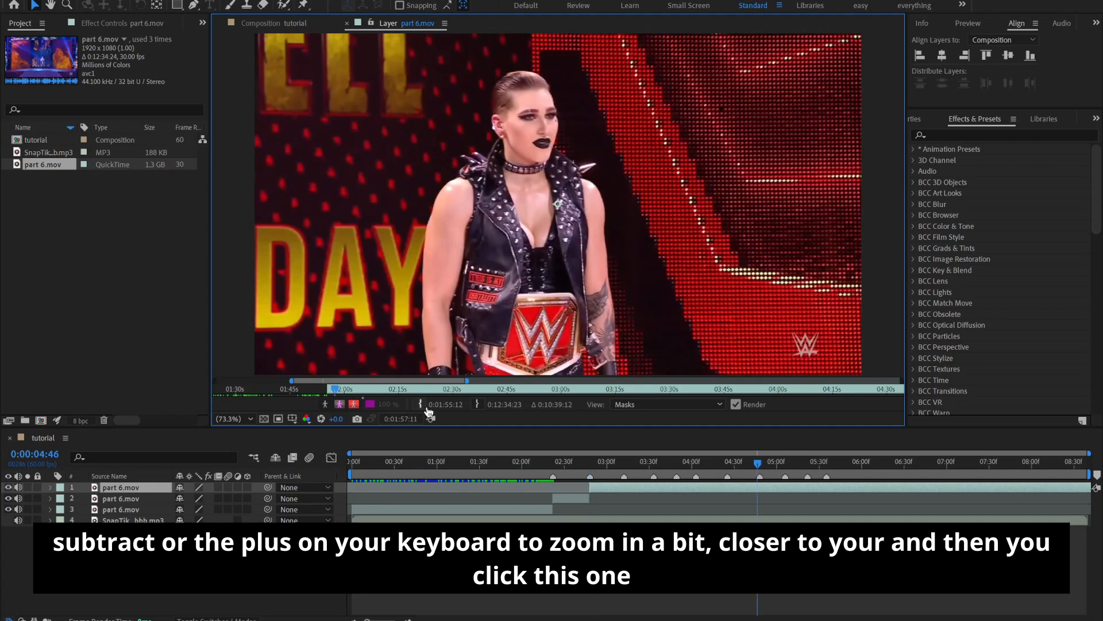
left_click(287, 23)
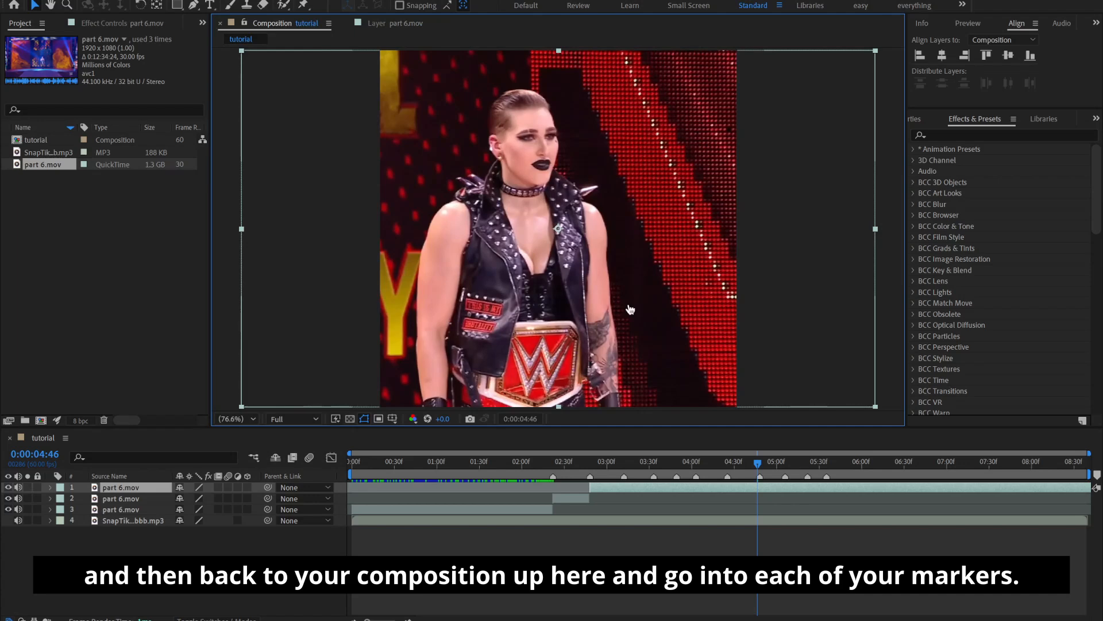
right_click(623, 475)
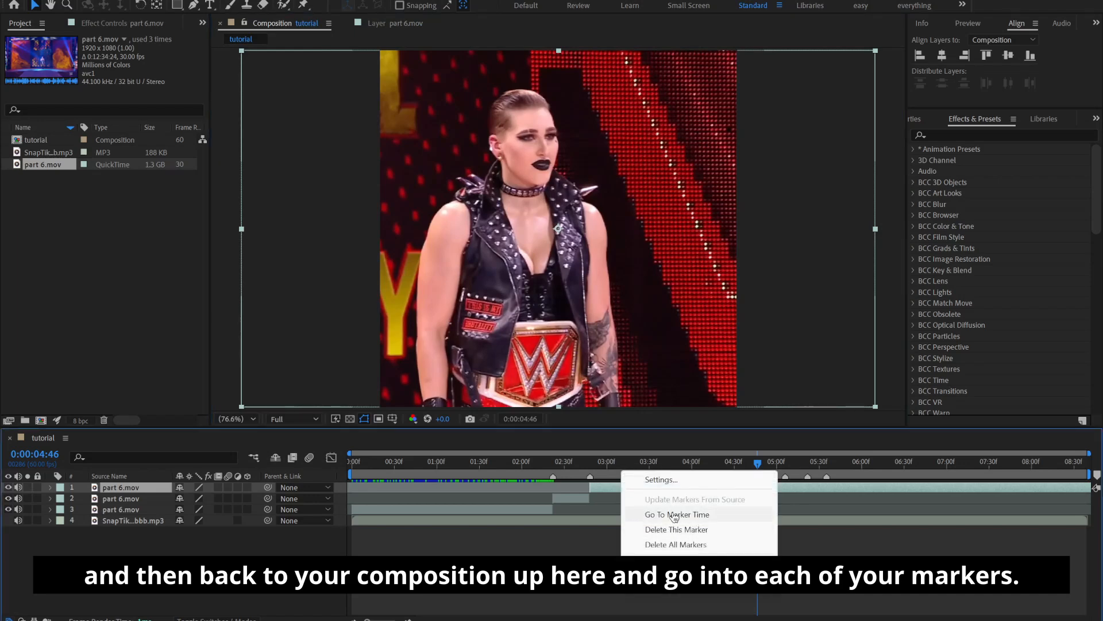
left_click(669, 511)
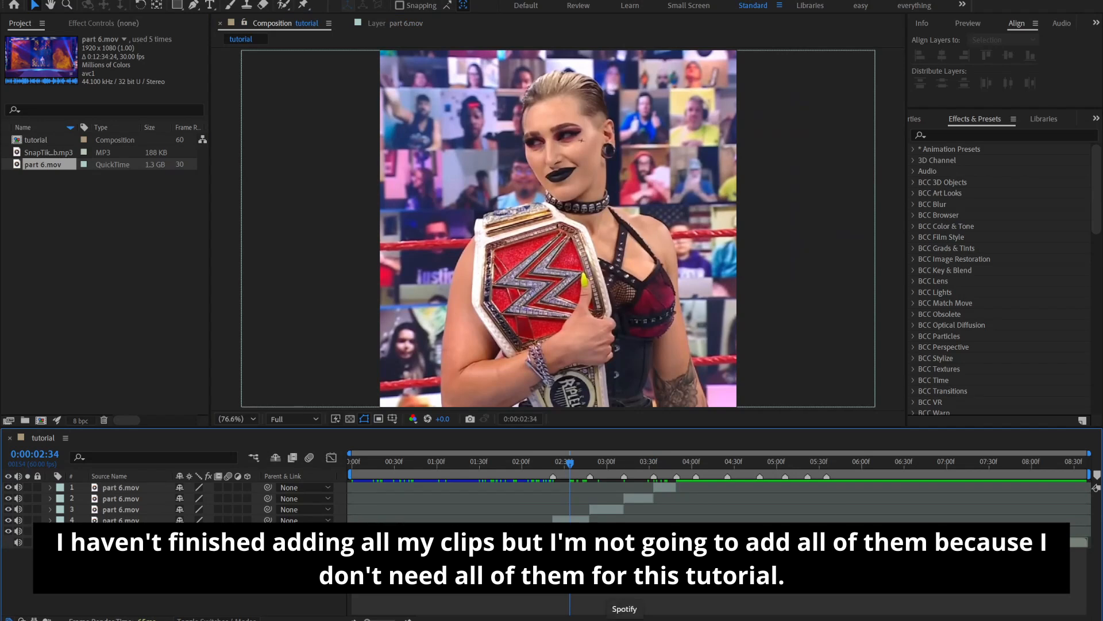
Mute the audio of the four part 6.mov clips that follow the opening clip and play the edit from the start
left_click_drag(568, 466, 603, 513)
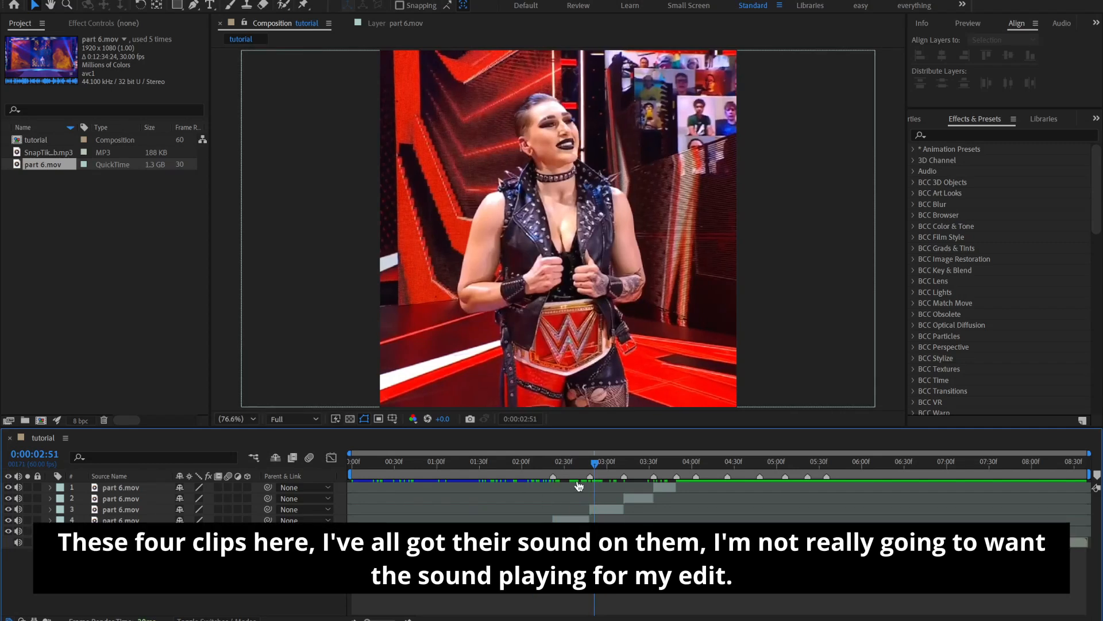
left_click_drag(79, 487, 88, 519)
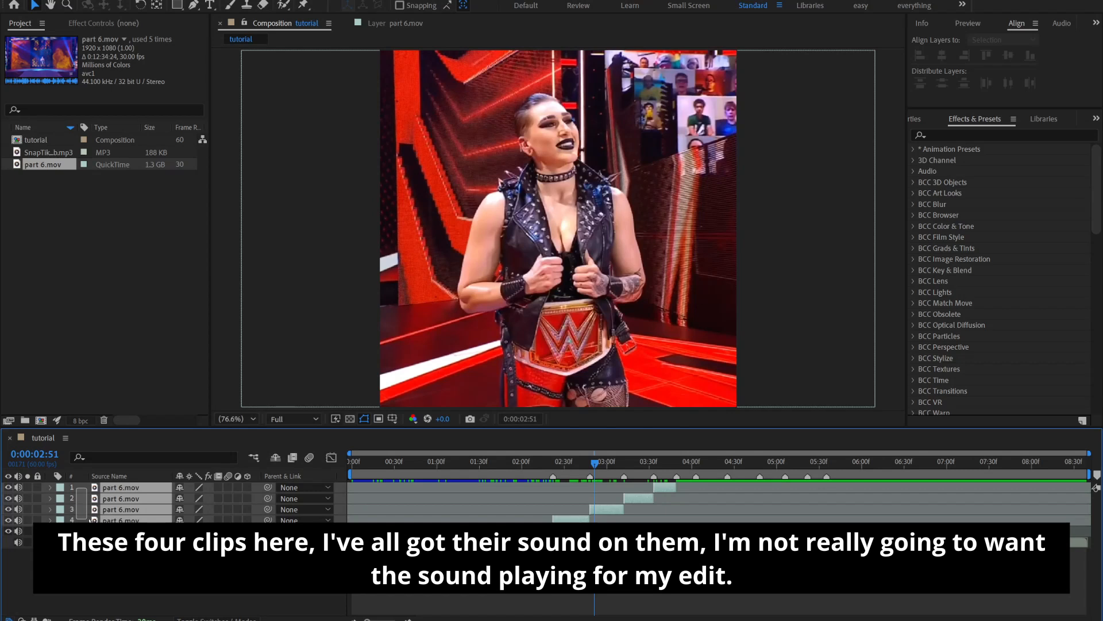
left_click_drag(88, 519, 86, 522)
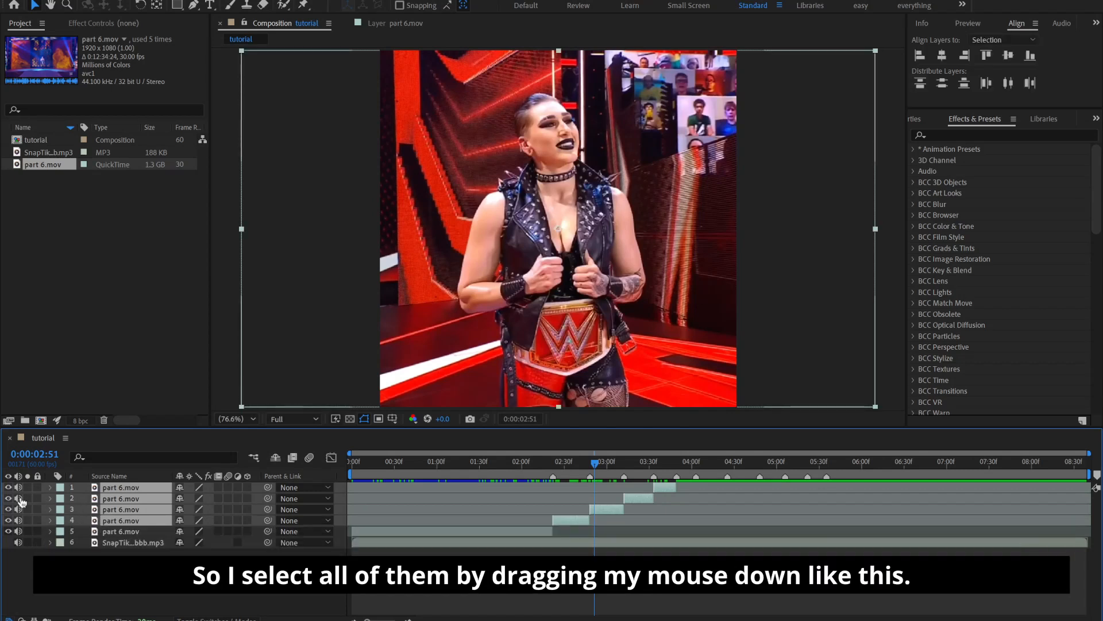
left_click(141, 602)
left_click_drag(81, 492, 83, 522)
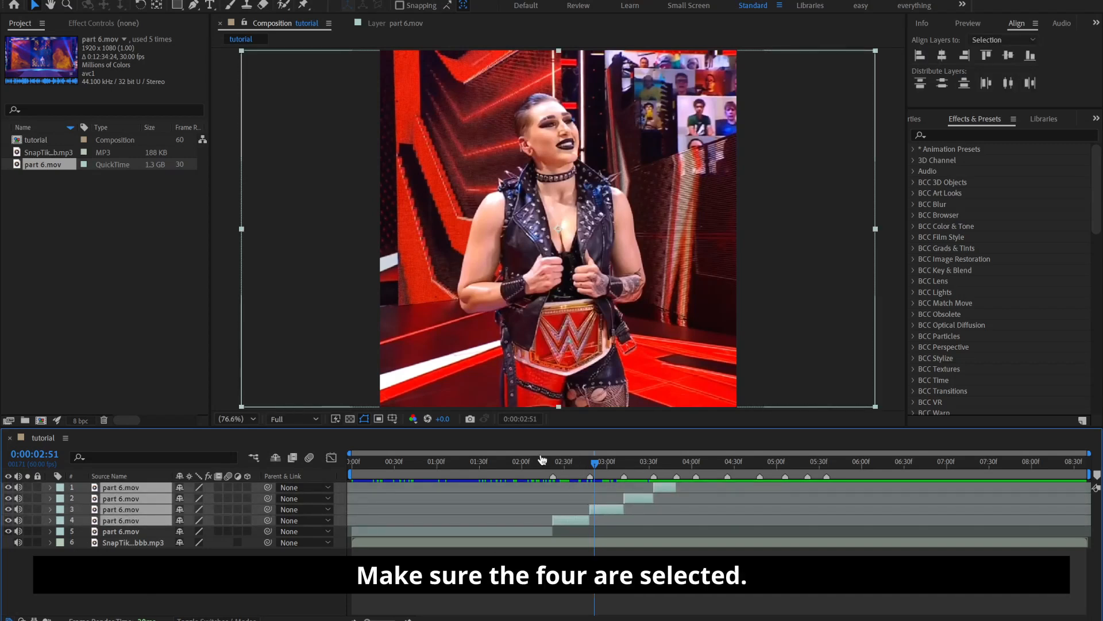
left_click(20, 489)
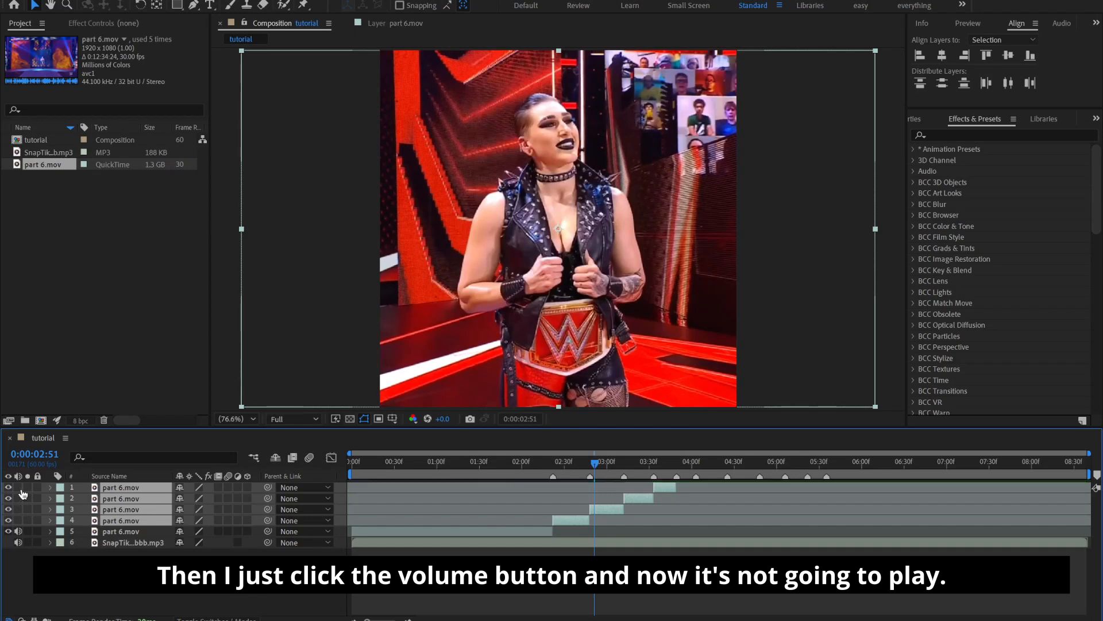
left_click(368, 574)
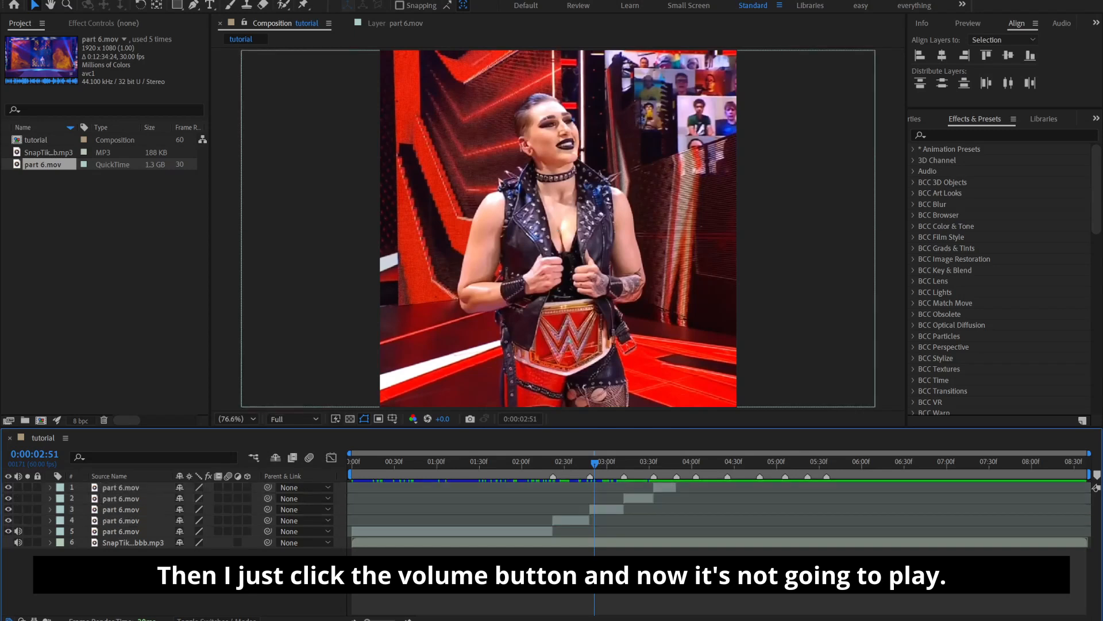
left_click_drag(510, 467, 202, 522)
key("space")
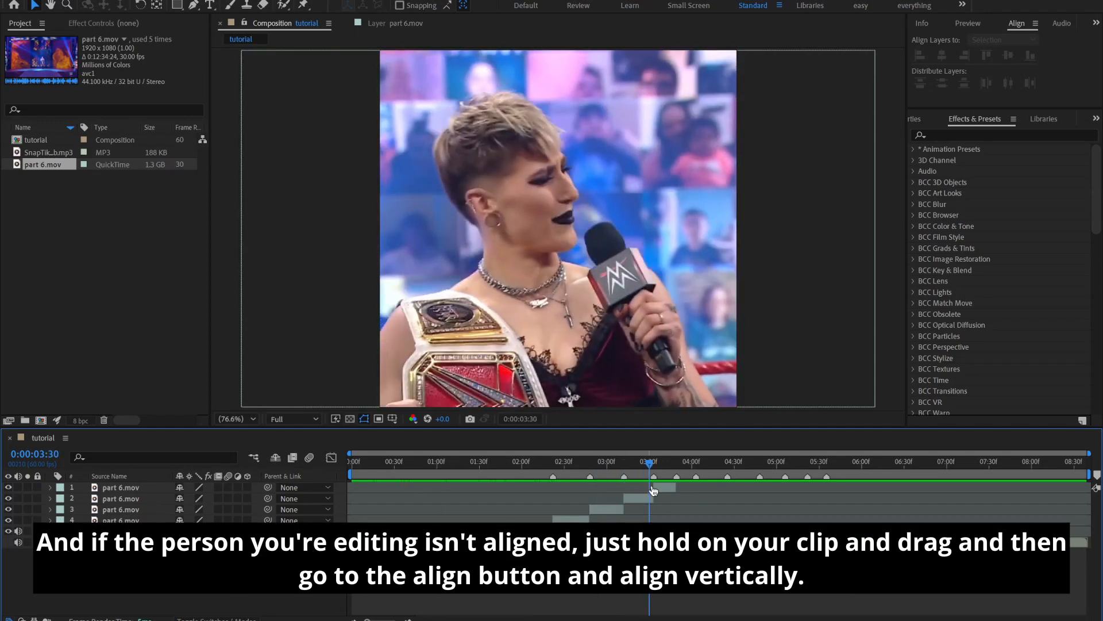
Shift the clip at 0:00:03:25 sideways to centre the subject in the frame and align it vertically to the composition
left_click(495, 214)
left_click_drag(495, 214, 526, 215)
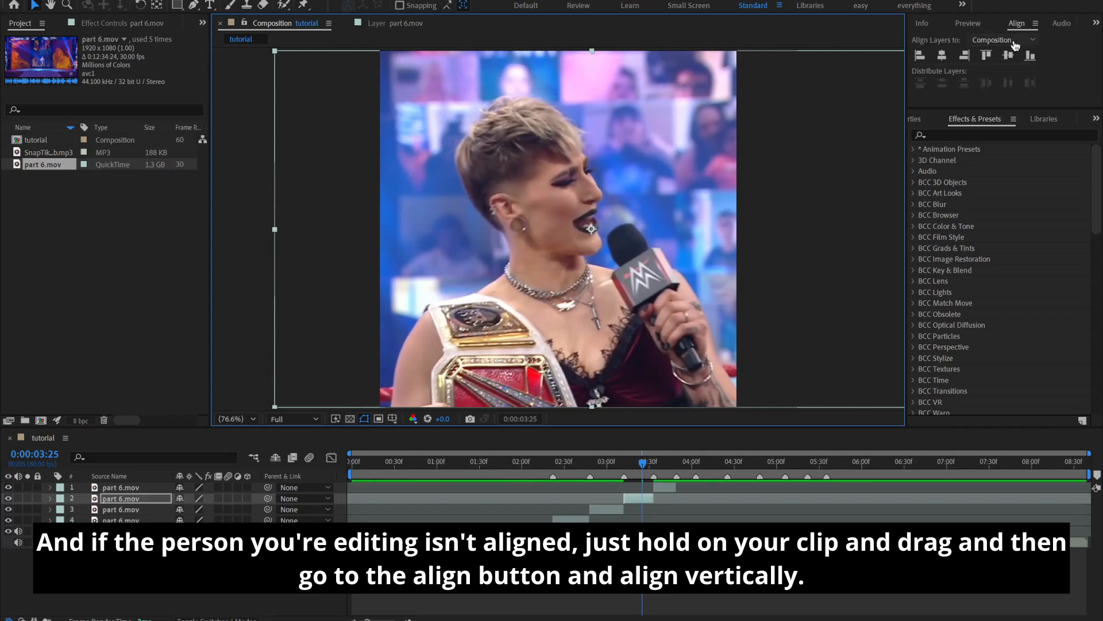
left_click(1009, 56)
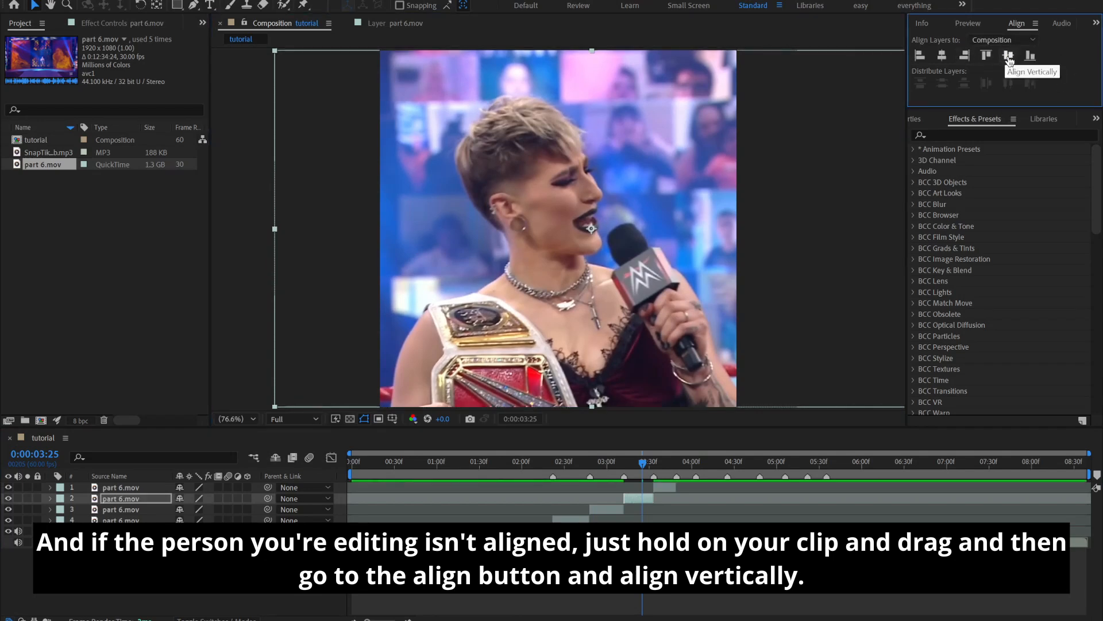
Set the preview resolution to Third and move the playhead to the start of the second clip at 0:00:02:22
left_click(293, 419)
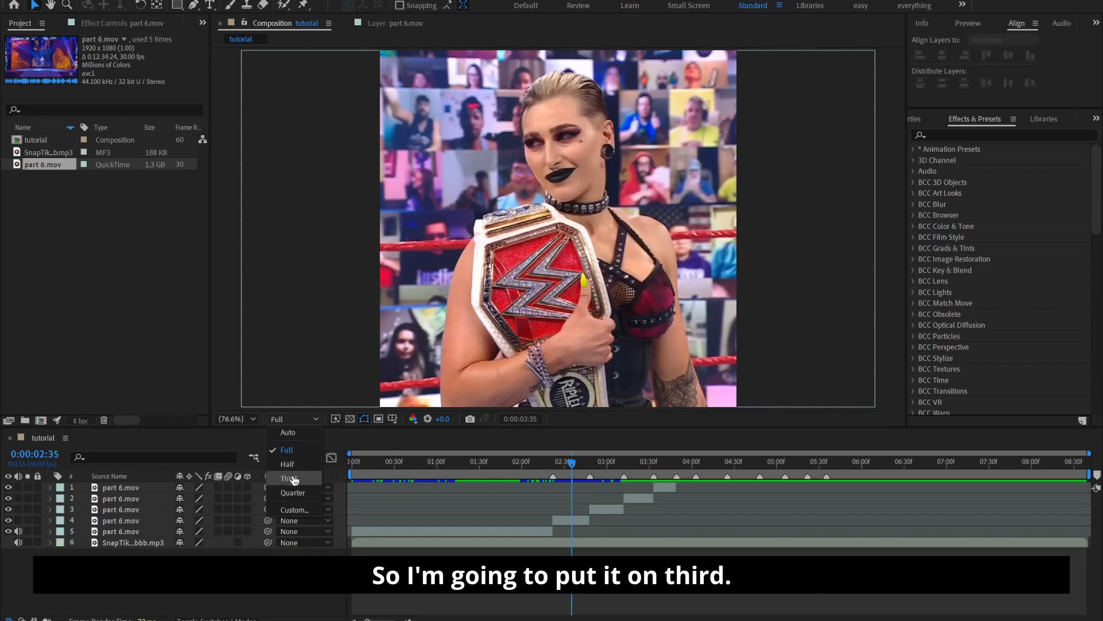
left_click(293, 479)
left_click(565, 521)
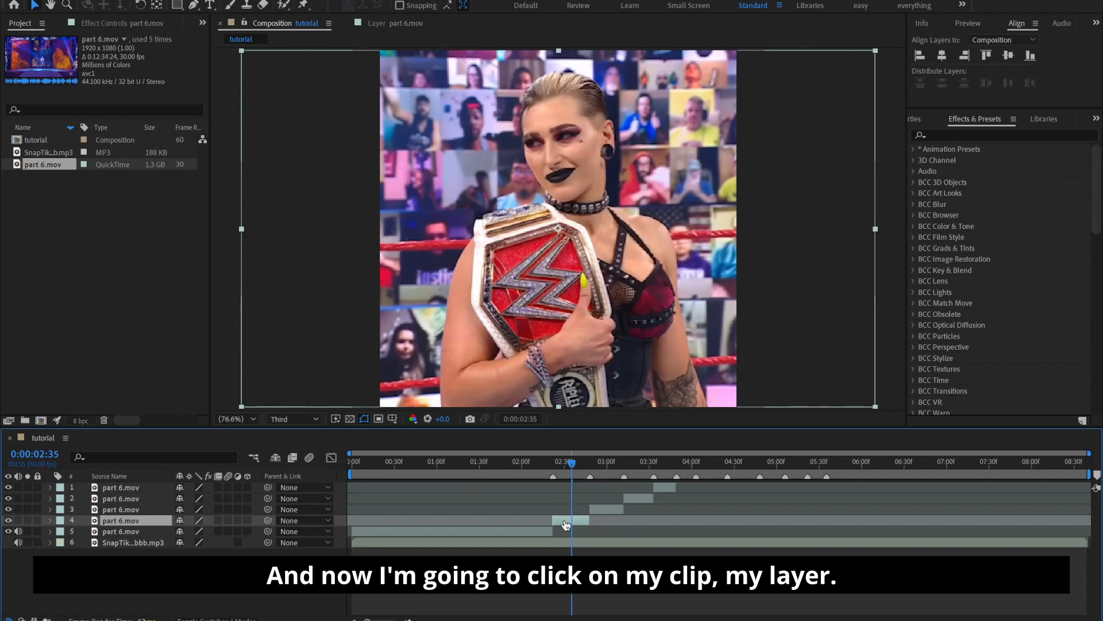
key("i")
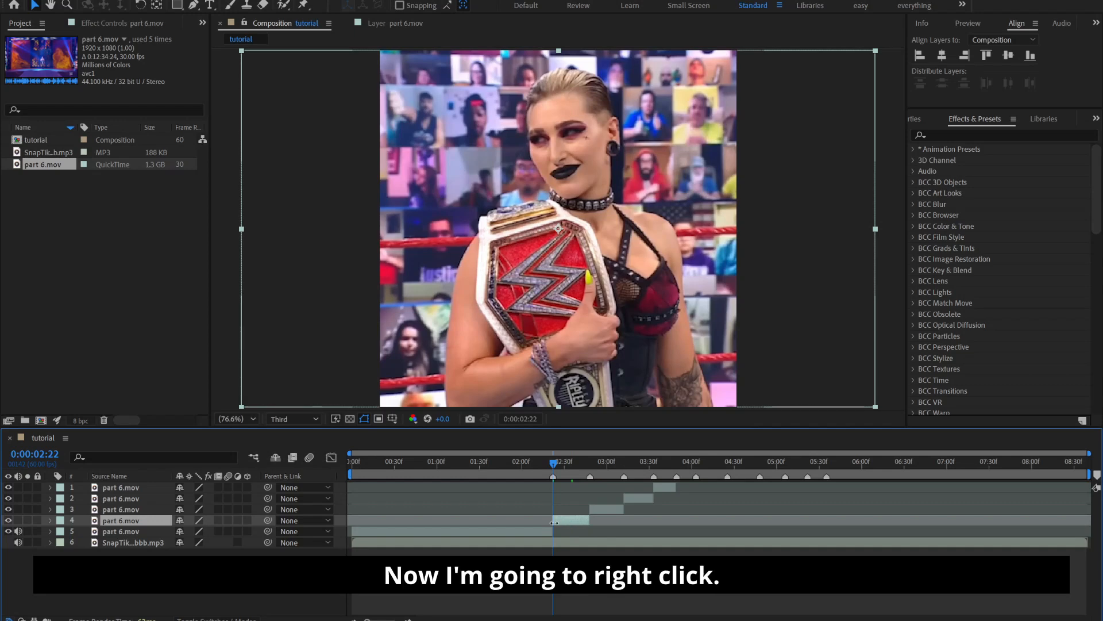
Pre-compose the second clip as part 6.mov Comp 1, moving all attributes and adjusting the composition duration to the layer's time span
right_click(554, 522)
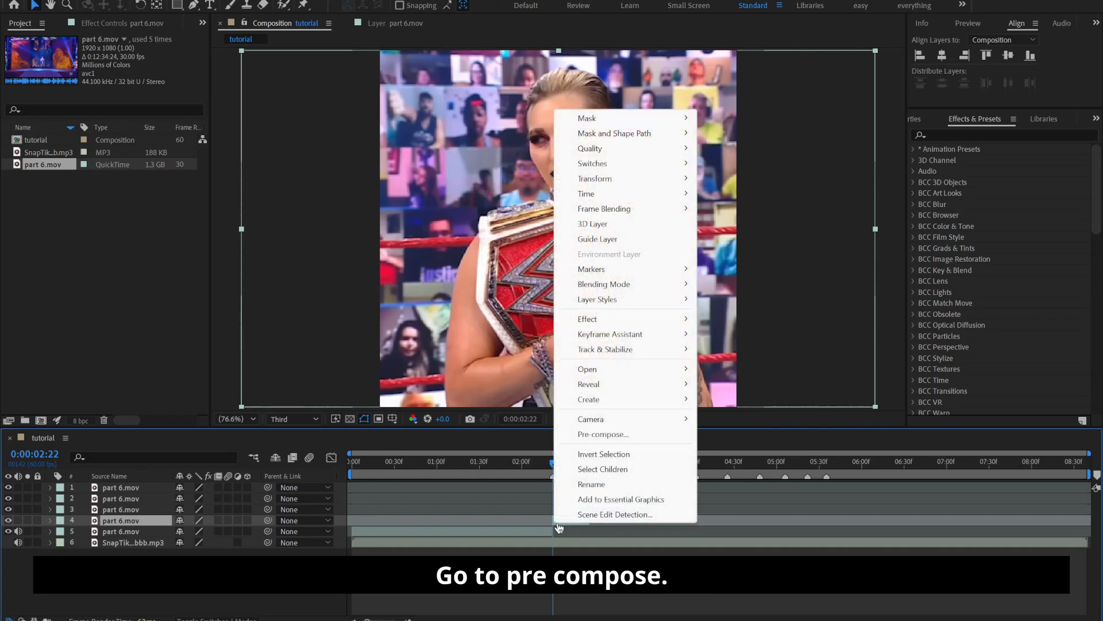
left_click(587, 436)
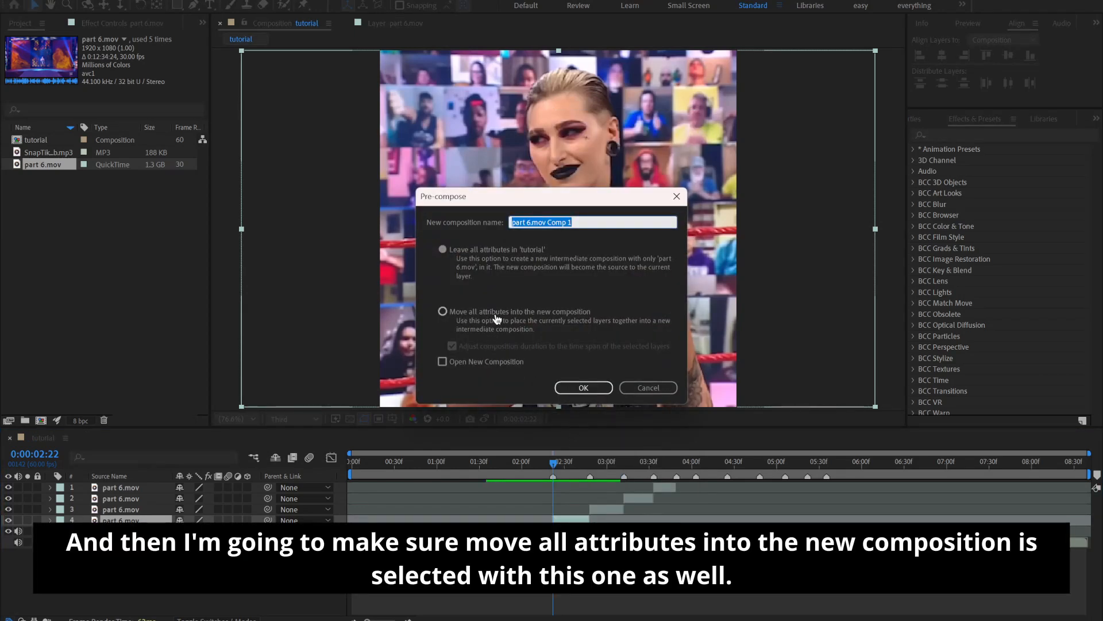
left_click(577, 317)
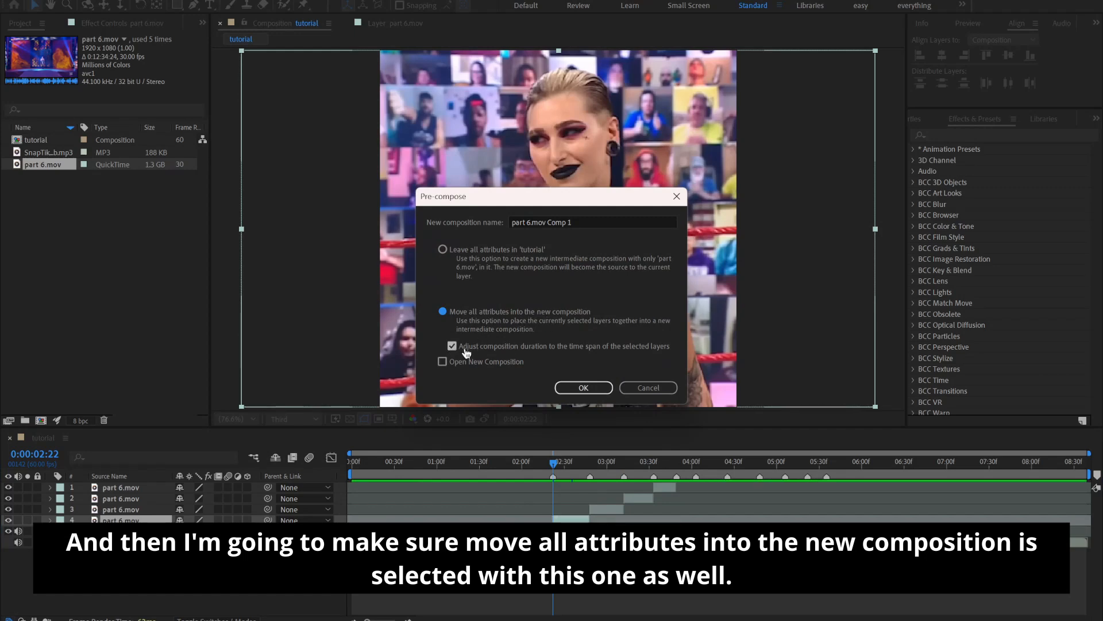
left_click(584, 387)
key("equal")
key("equal")
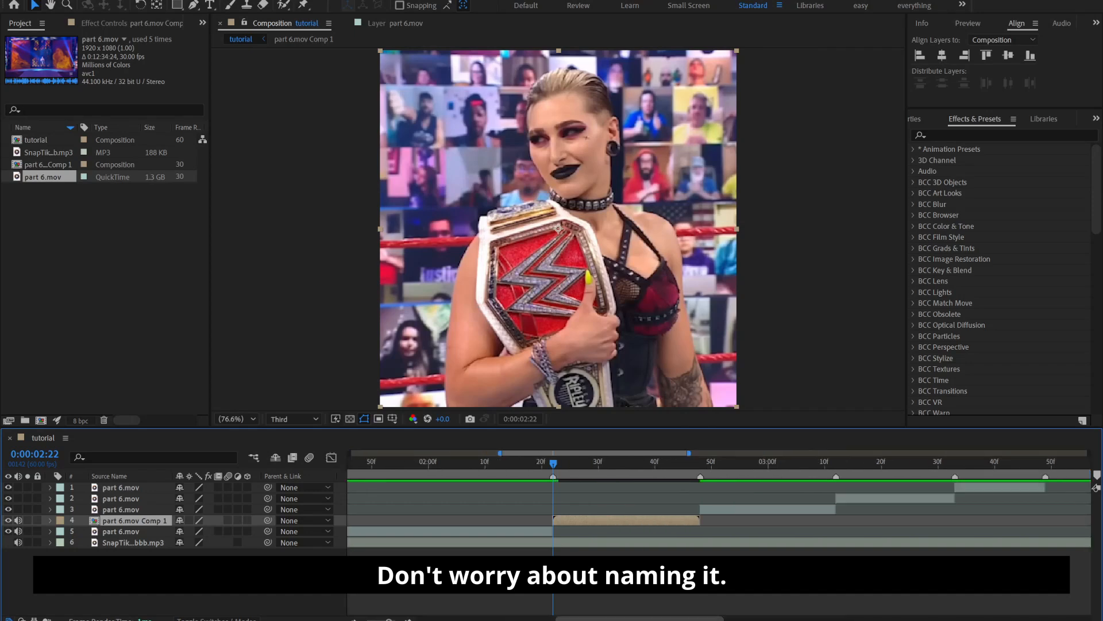
Apply the RE:Vision Twixtor effect to part 6.mov Comp 1 and turn off In FPS is Out FPS
left_click(536, 489)
left_click(566, 464)
left_click(570, 463)
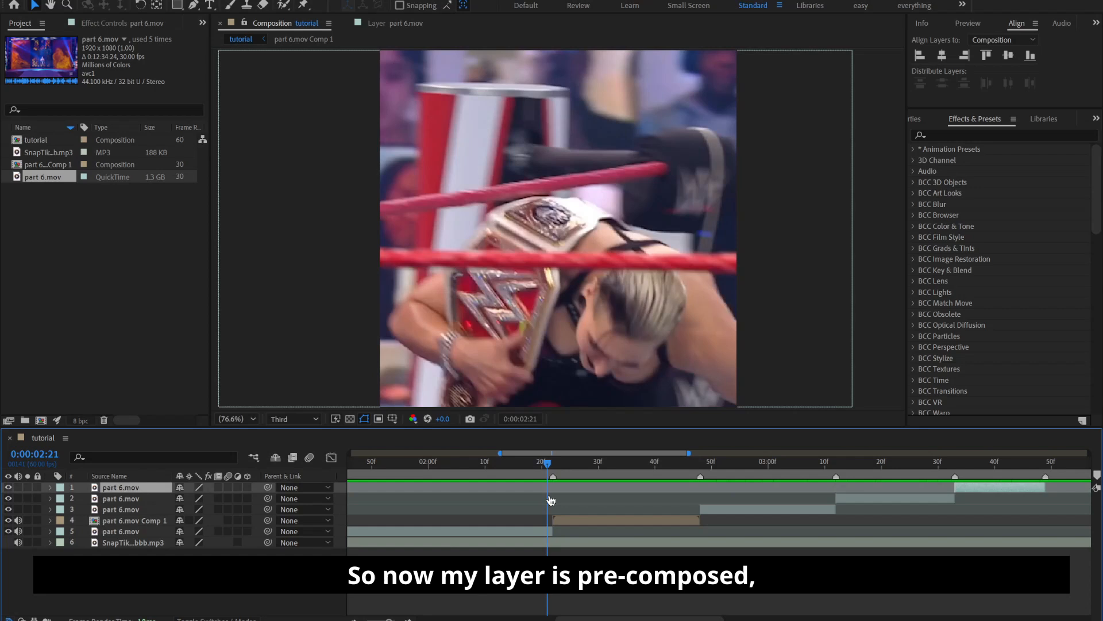
left_click(566, 521)
key("i")
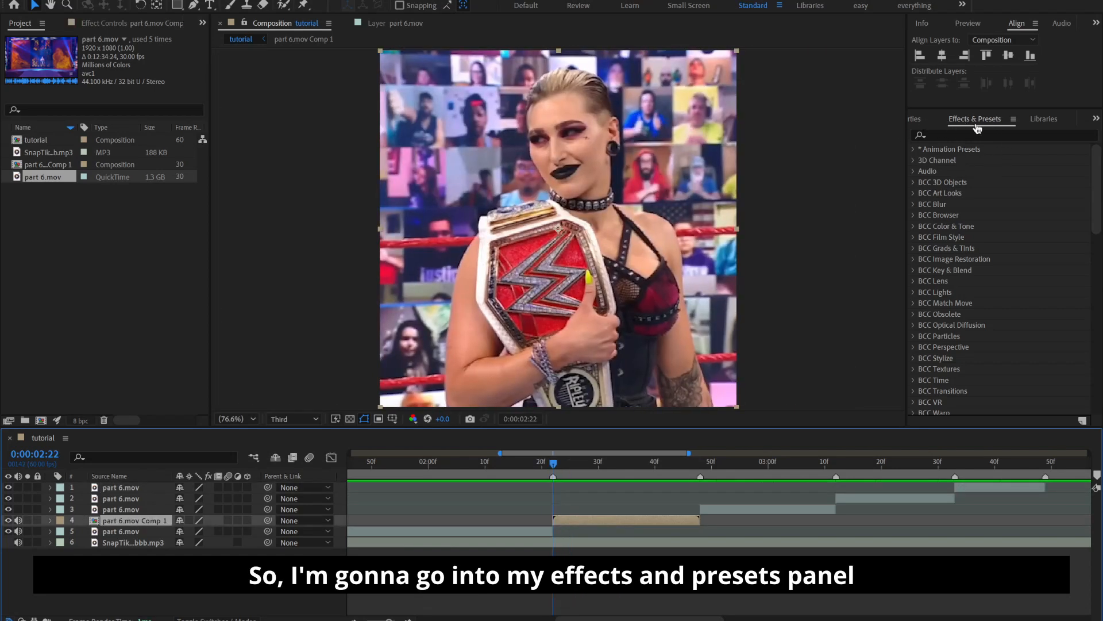
left_click(968, 134)
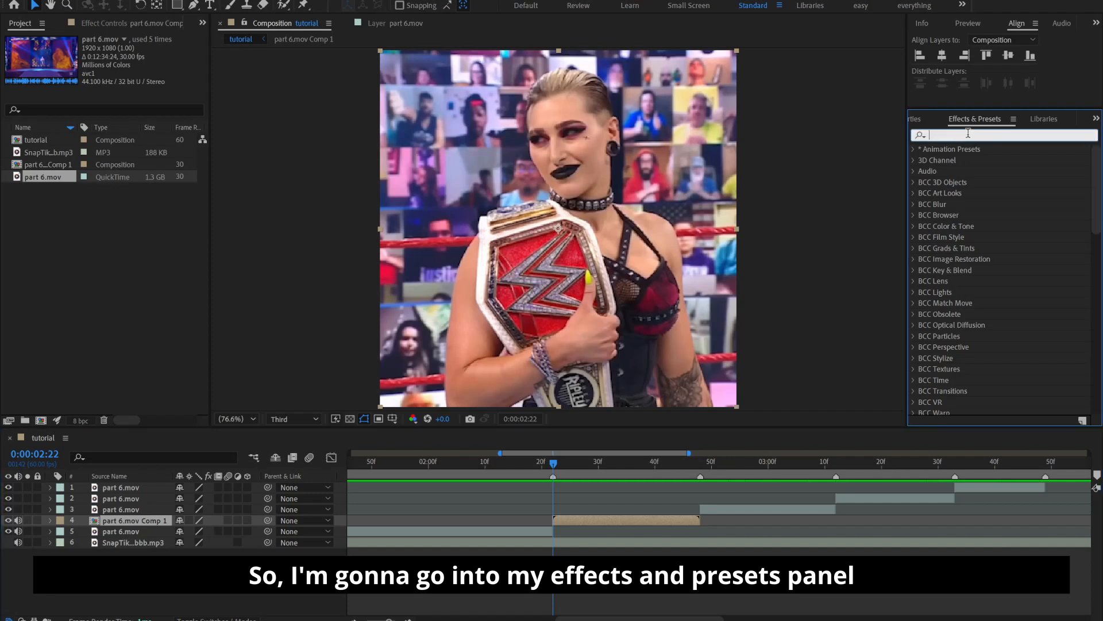
type("twix")
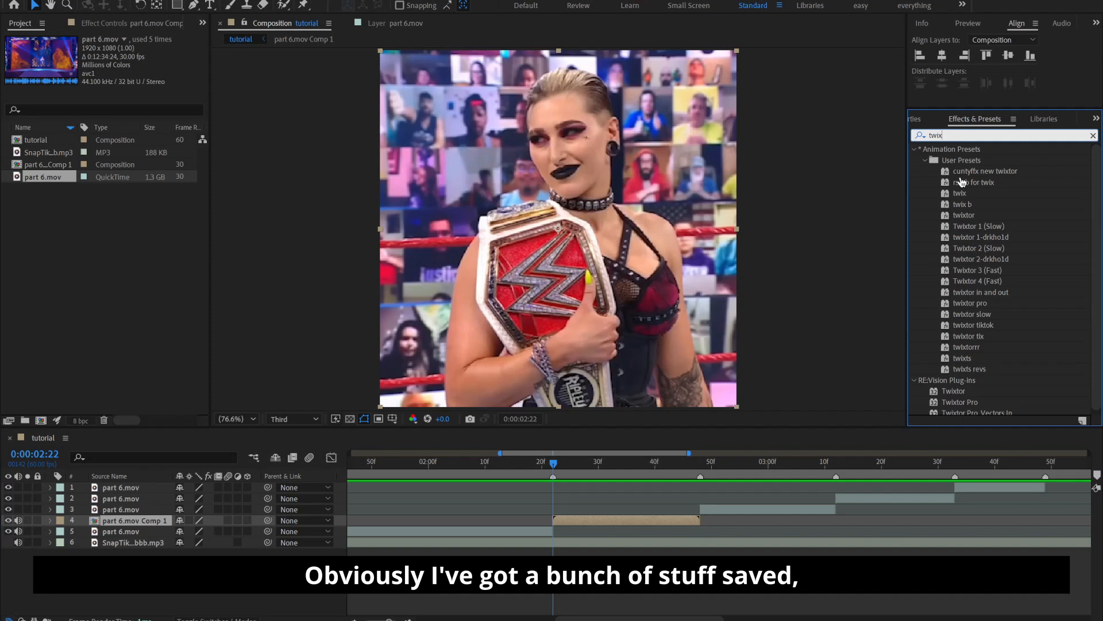
scroll(968, 233, "down", 1)
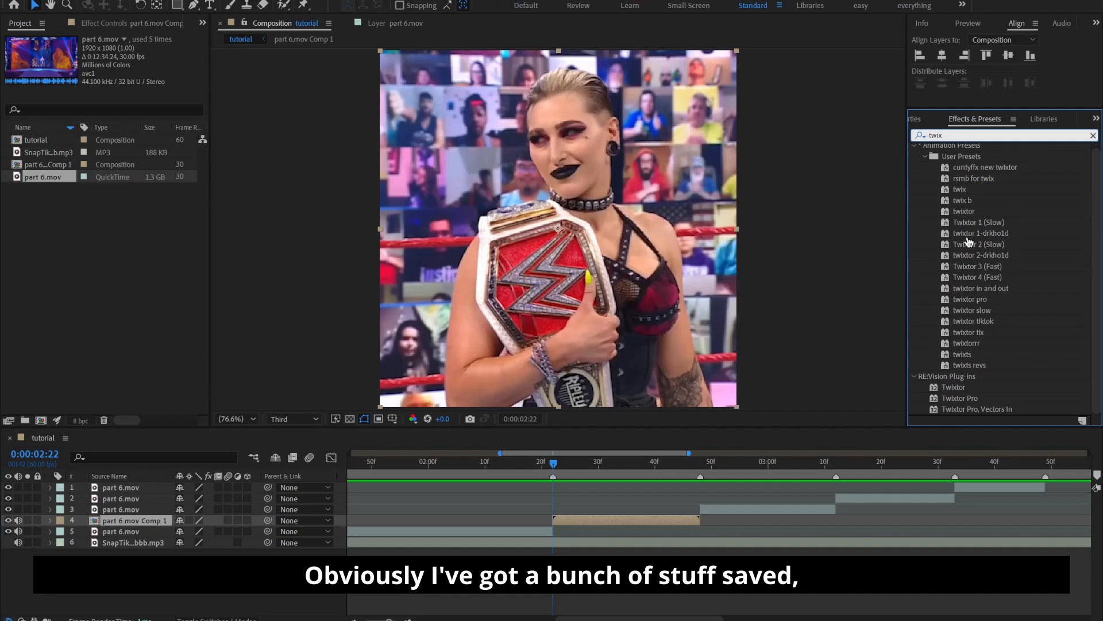
left_click(962, 387)
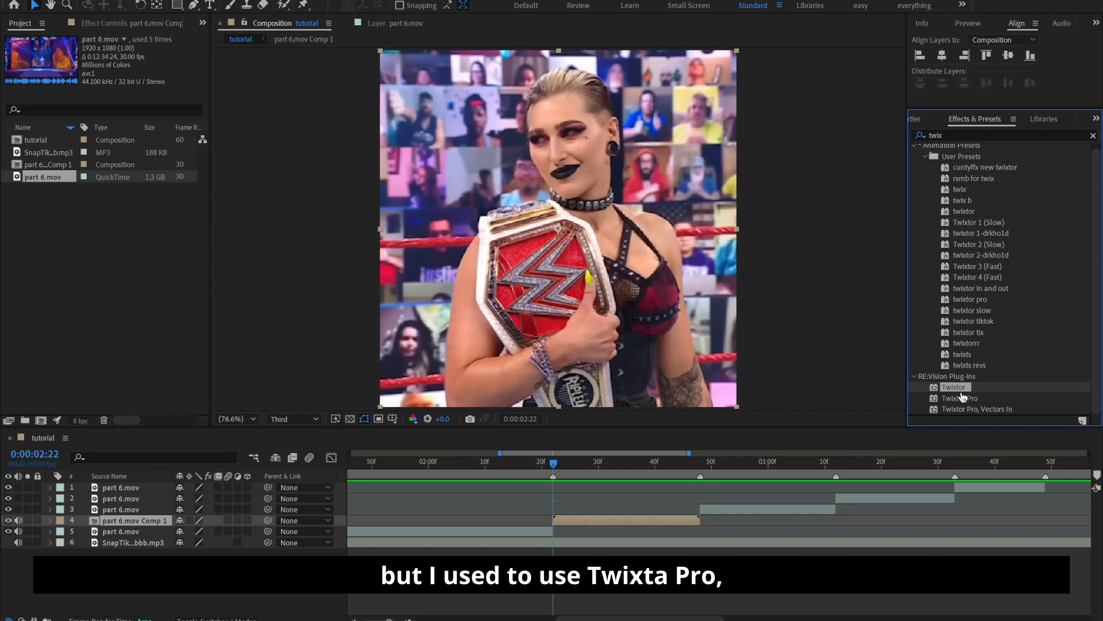
left_click_drag(962, 389, 666, 521)
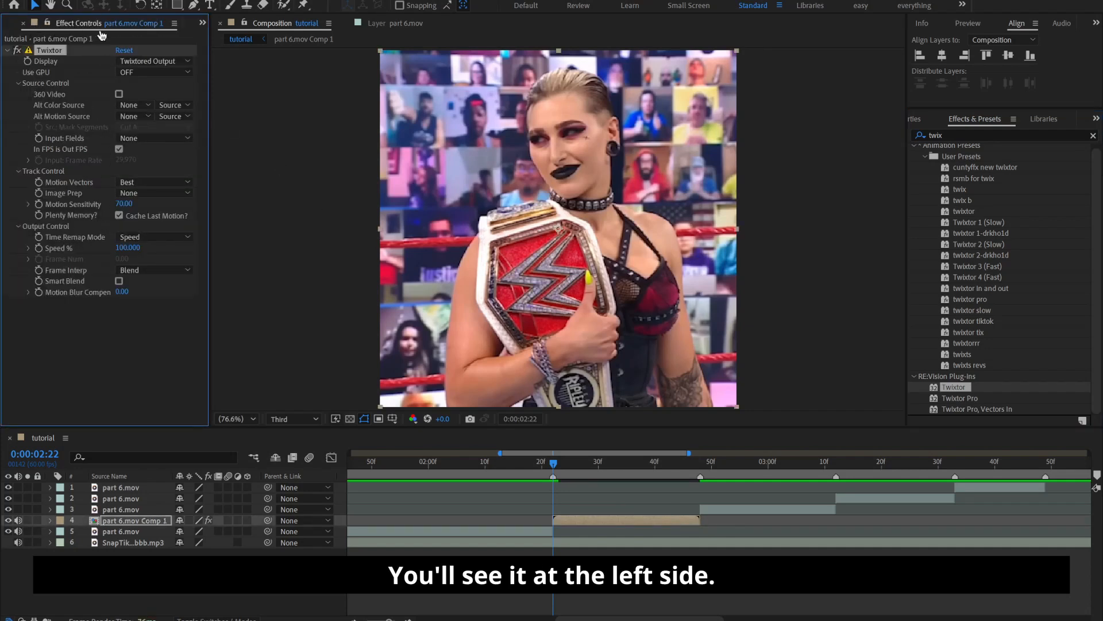
left_click(119, 150)
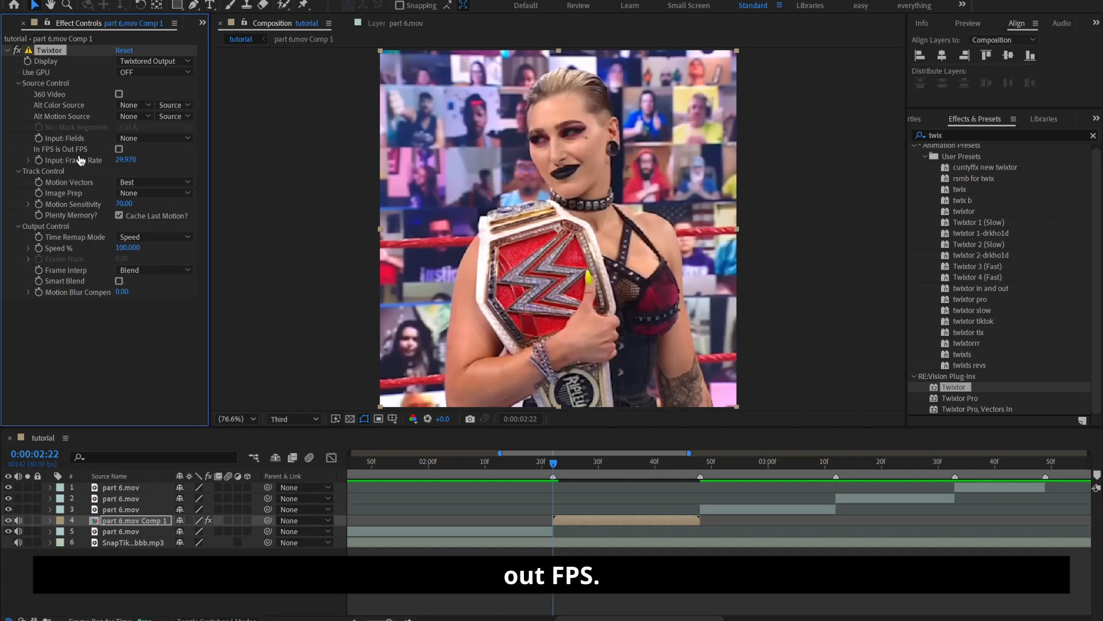
Check the frame rate of the part 6.mov source footage in the project's item list
left_click(202, 23)
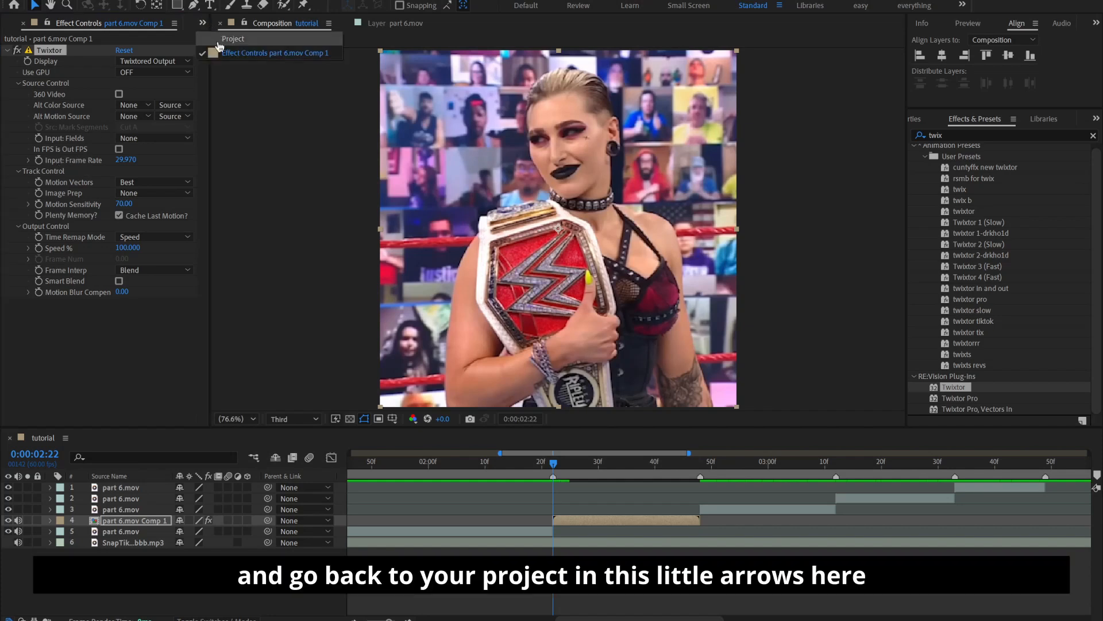
left_click(221, 38)
left_click(202, 23)
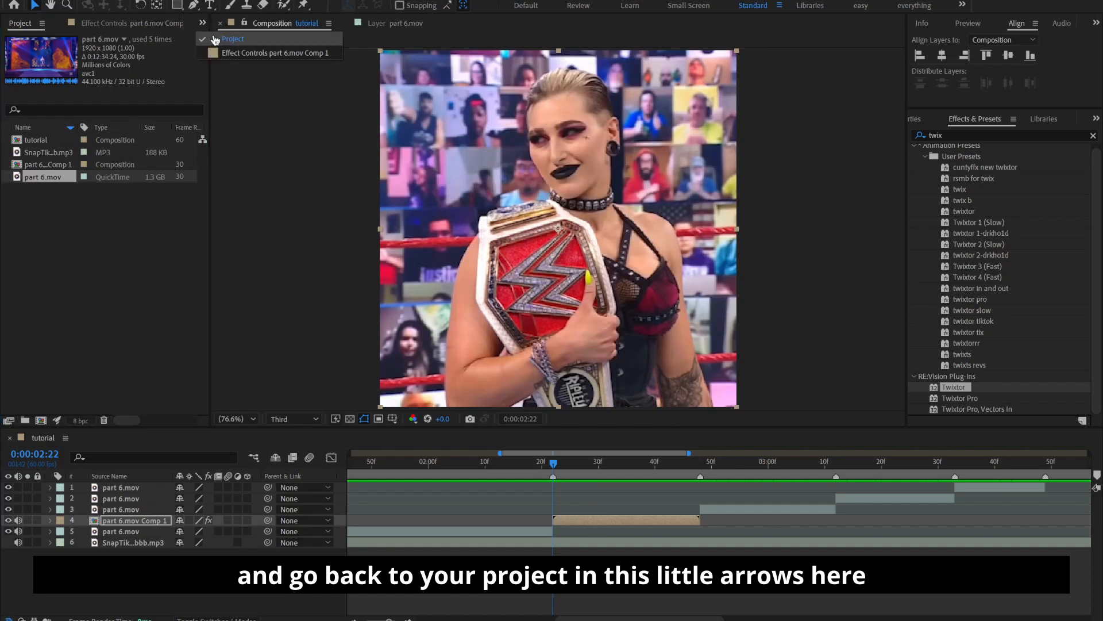
left_click(241, 53)
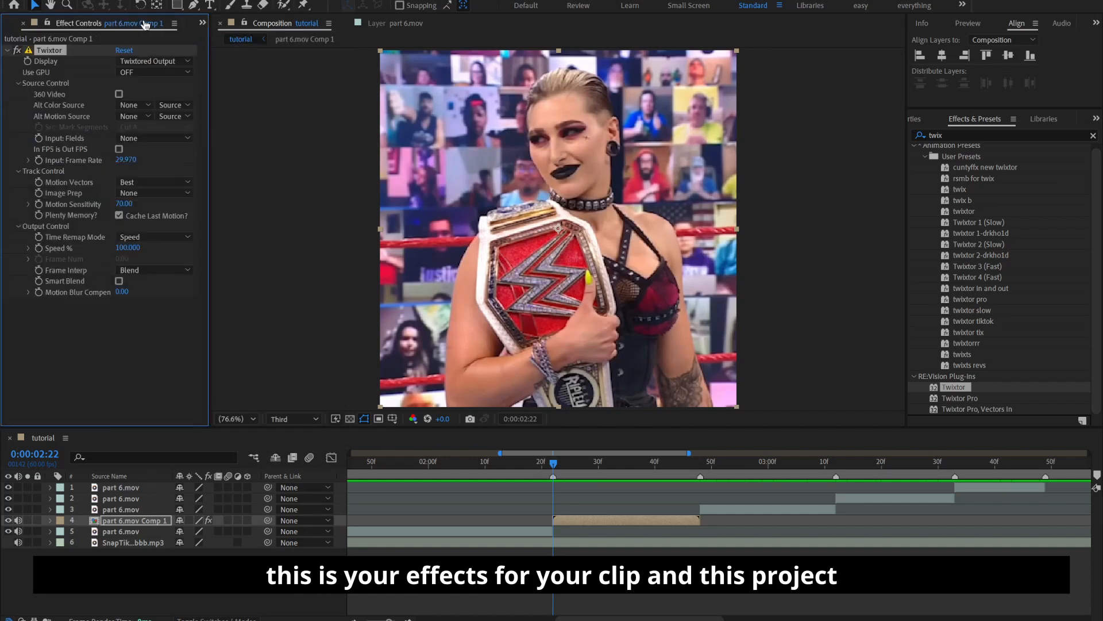
left_click(203, 24)
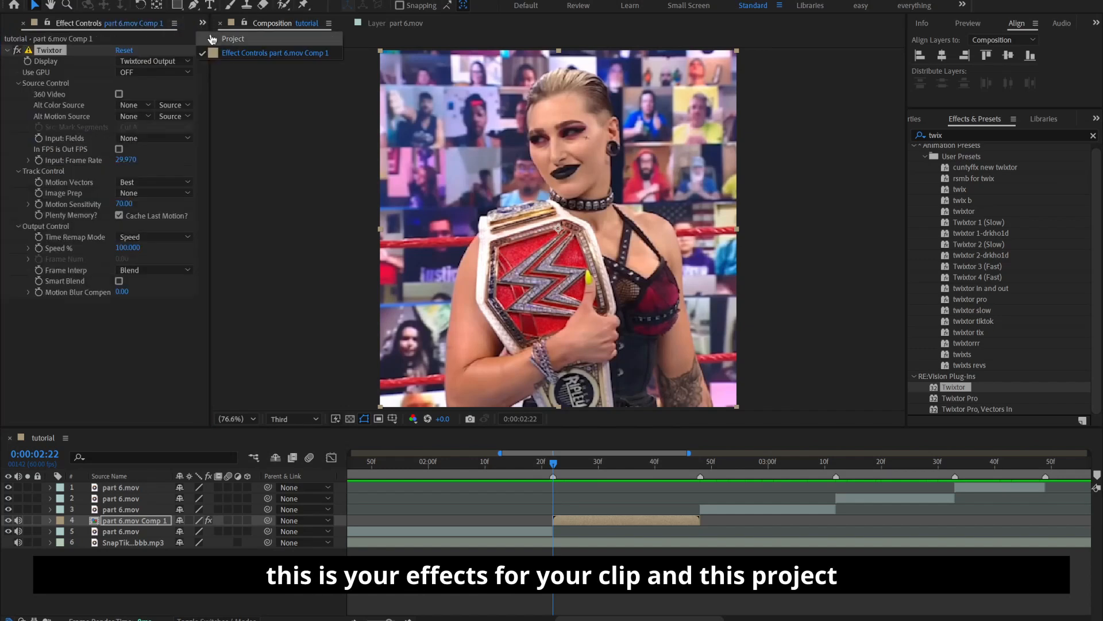
left_click(212, 39)
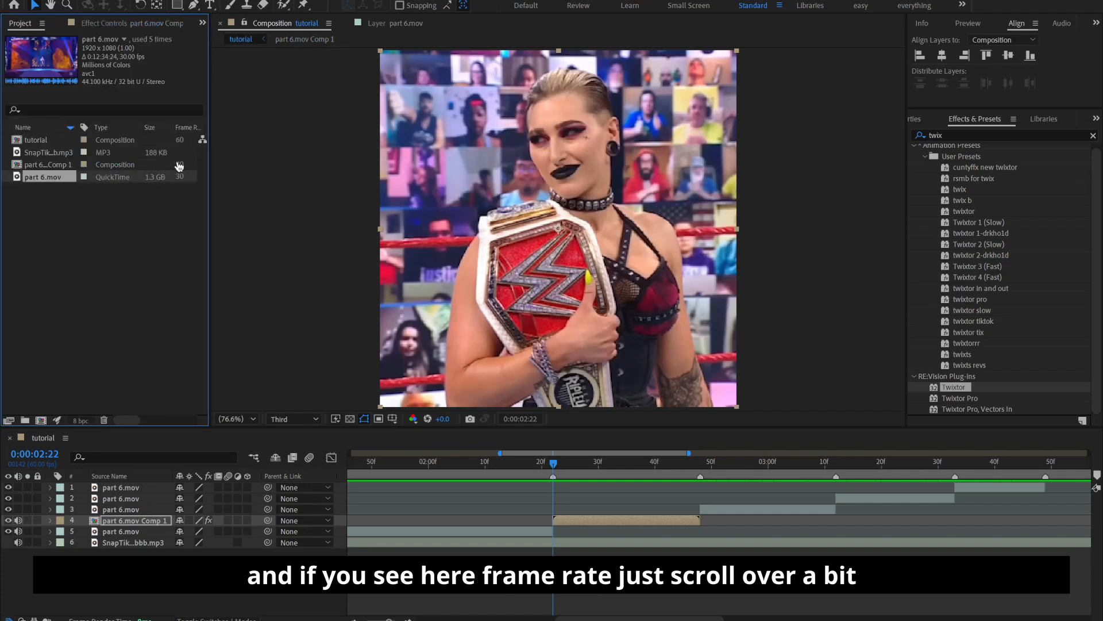
left_click(126, 421)
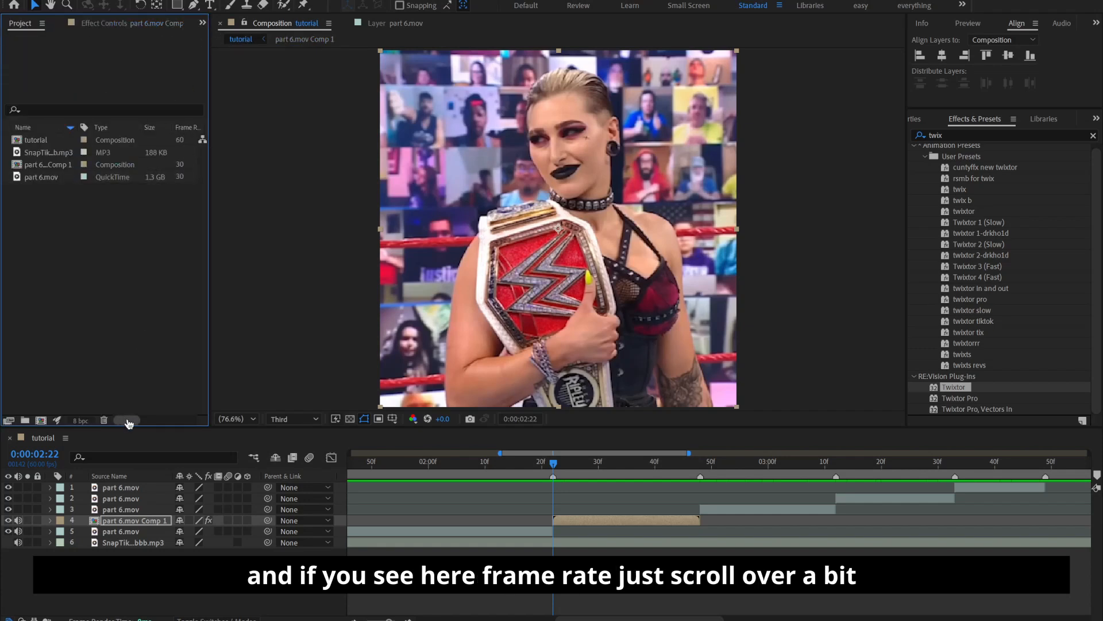
left_click_drag(124, 421, 136, 420)
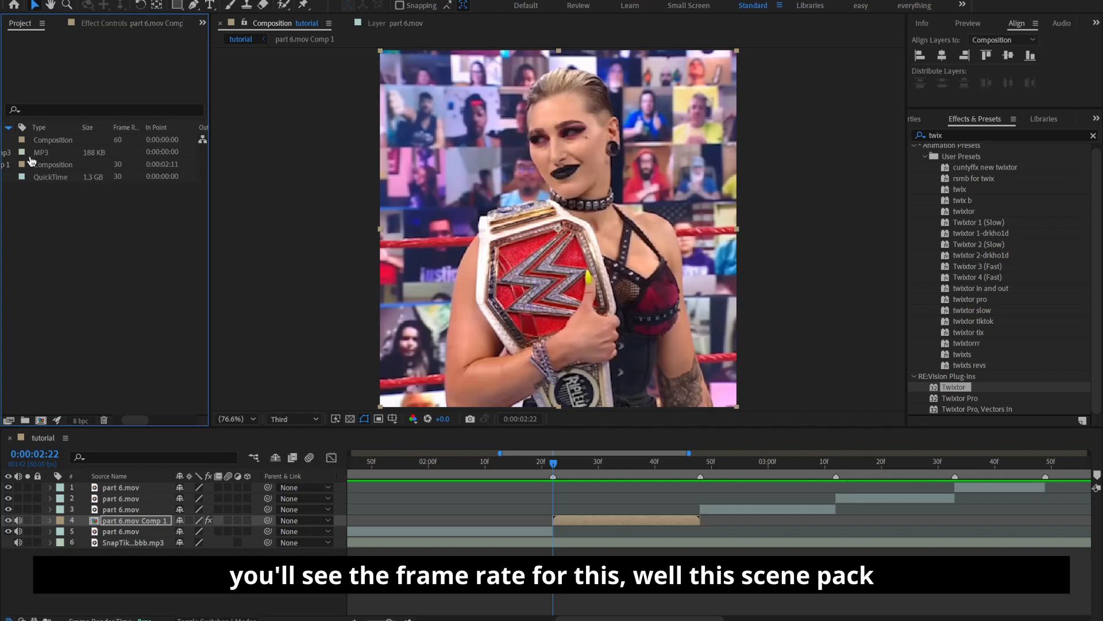
mouse_move(139, 422)
left_mouse_down()
mouse_move(130, 430)
mouse_move(145, 431)
left_mouse_up()
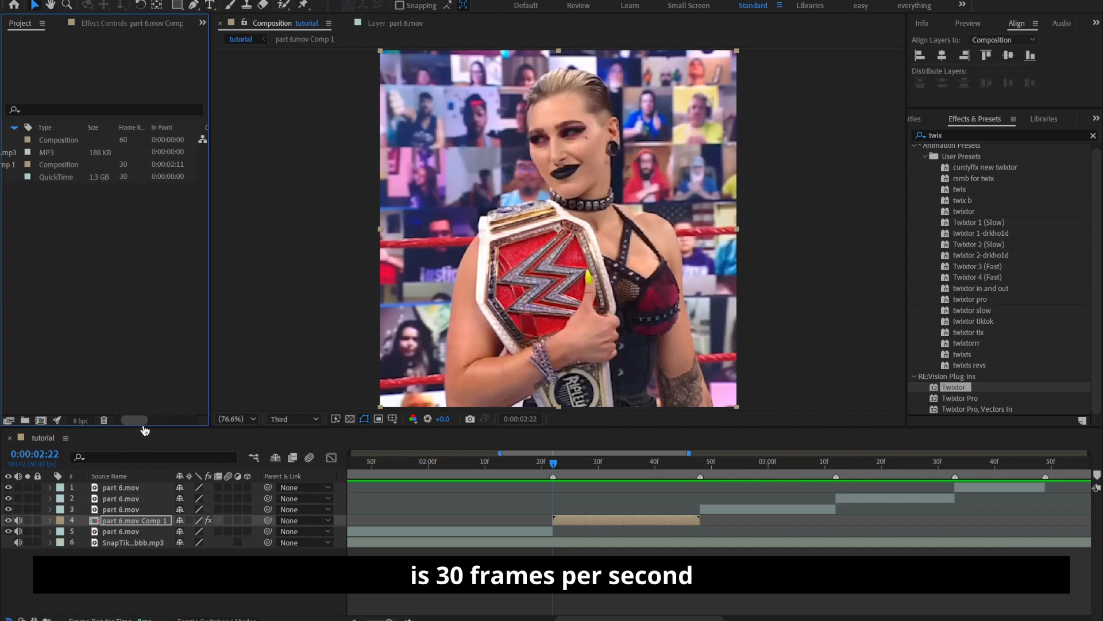
Set Twixtor's input frame rate to 30 and its Image Prep to Contrast/Edge Enhance
left_click(106, 23)
left_click(127, 160)
type("30")
key("Return")
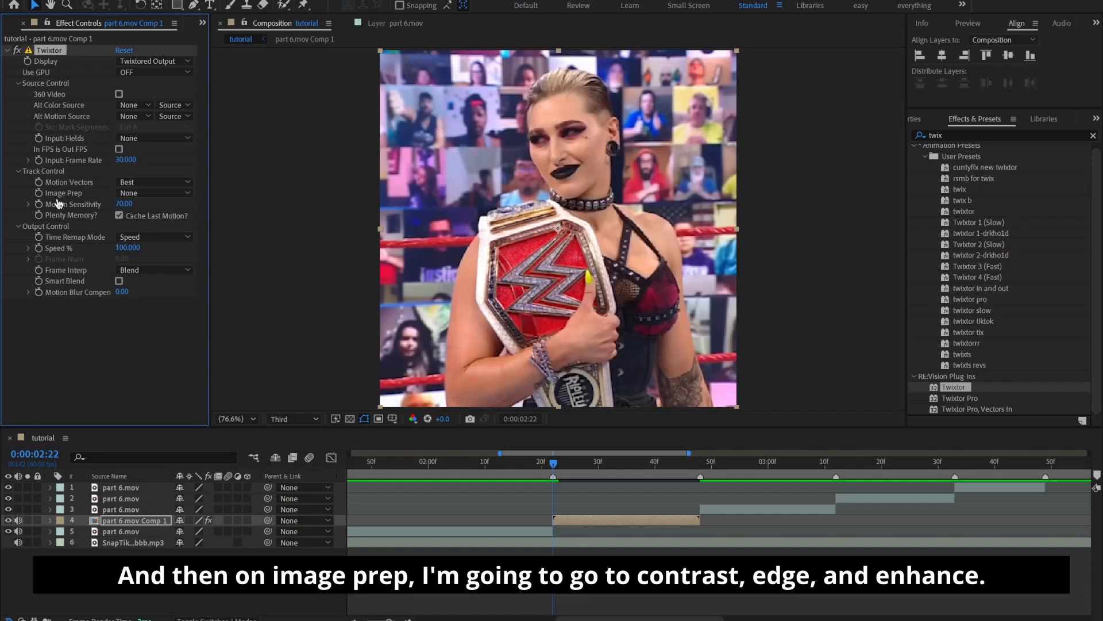
left_click(154, 194)
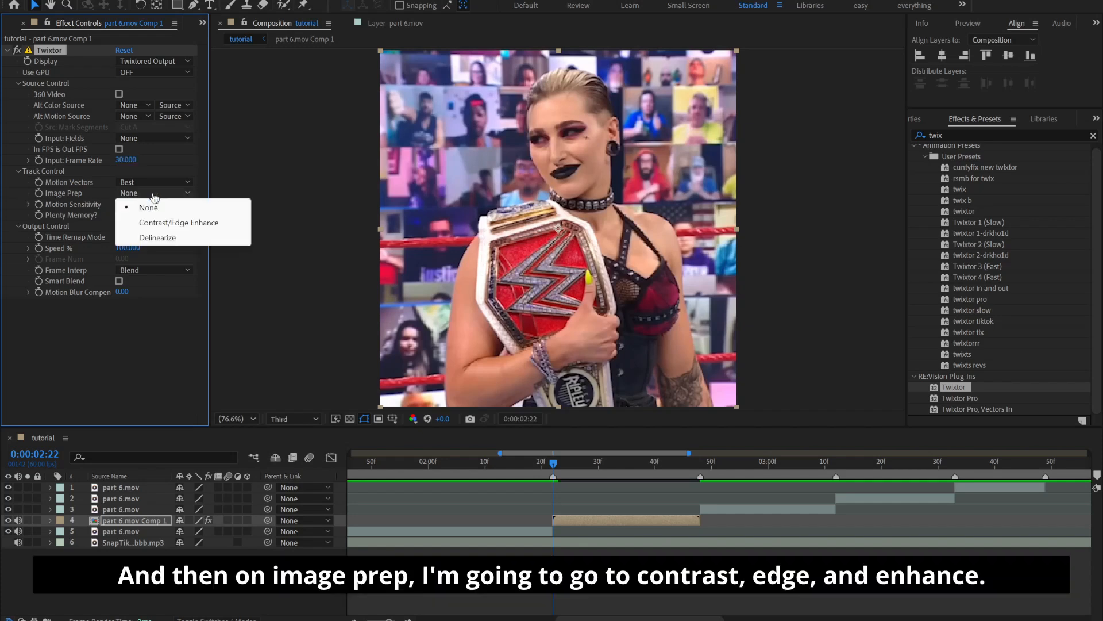
left_click(181, 223)
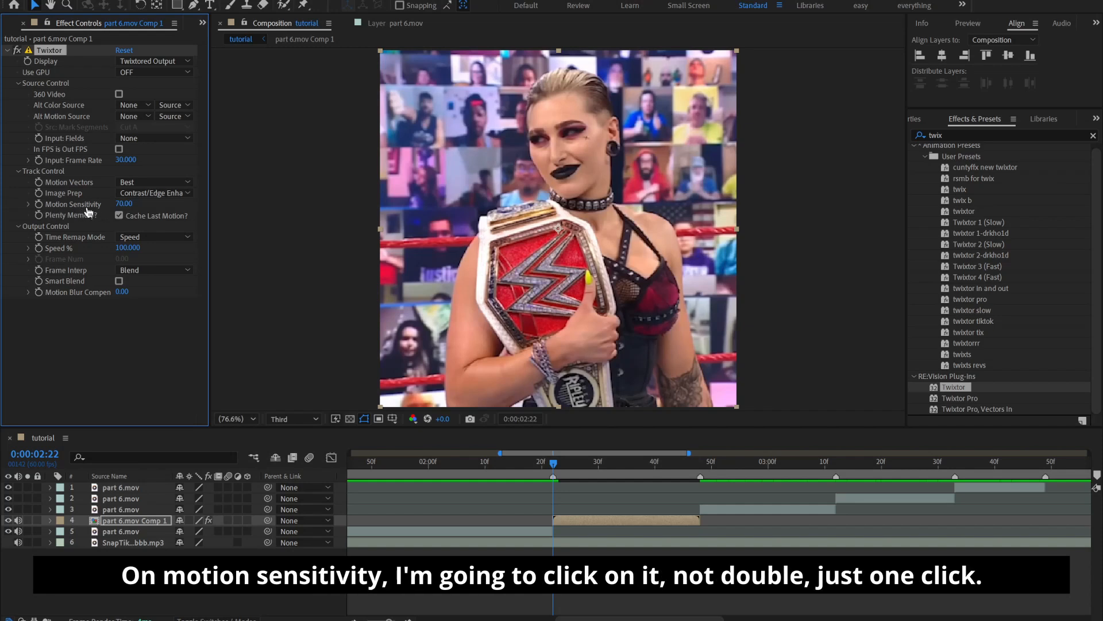
Set Twixtor's Motion Sensitivity to 100 and its Frame Interp to Motion Weighted Blend with Smart Blend enabled
left_click(122, 204)
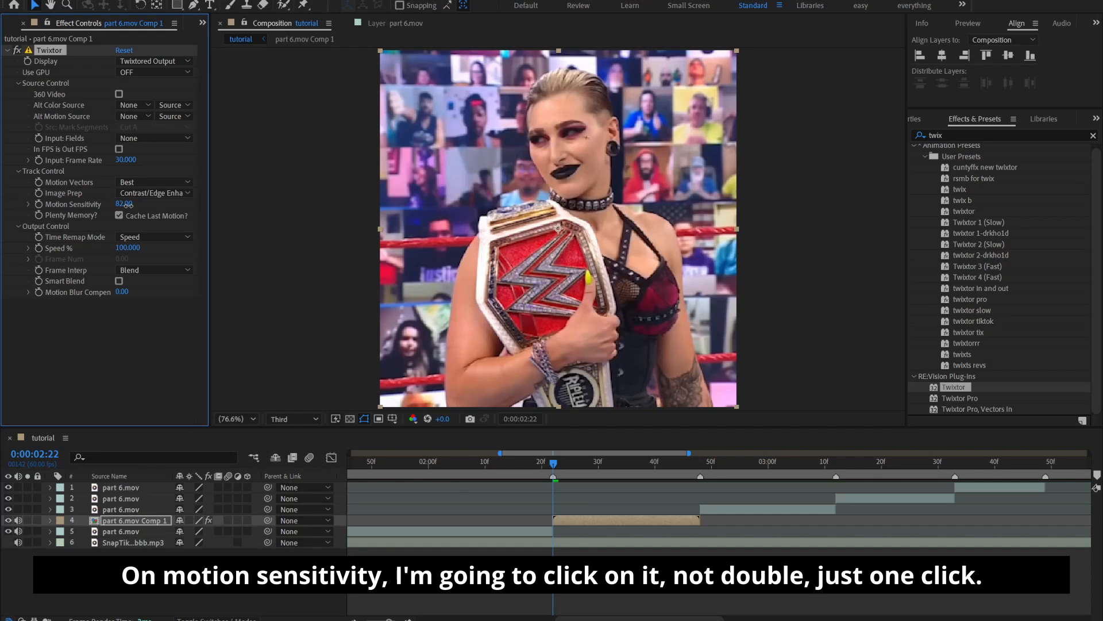
left_click_drag(127, 205, 169, 210)
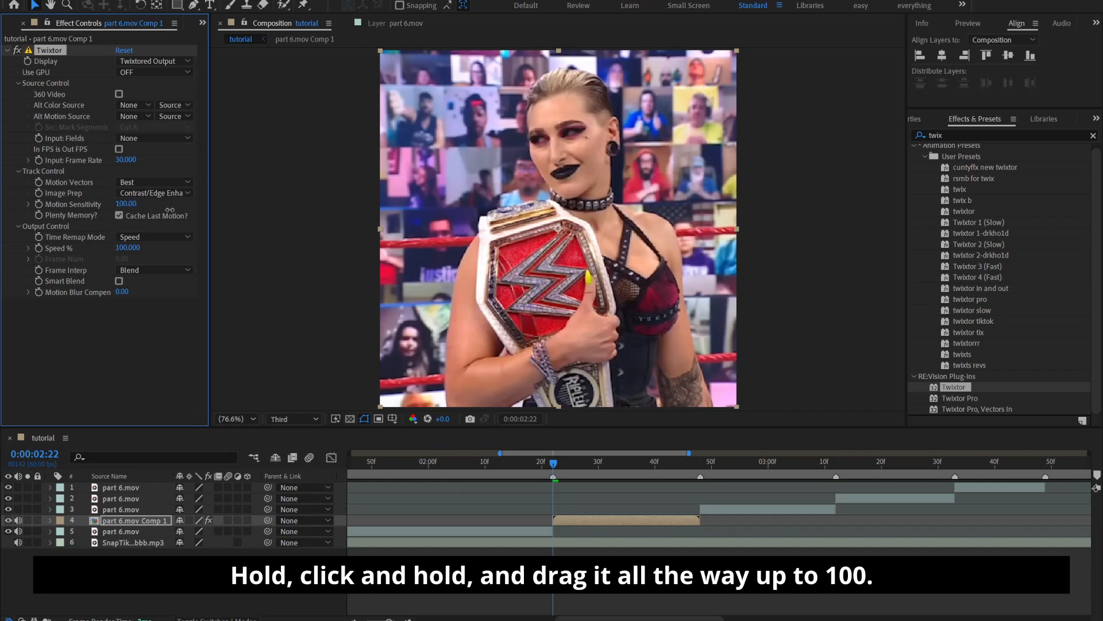
left_click(130, 205)
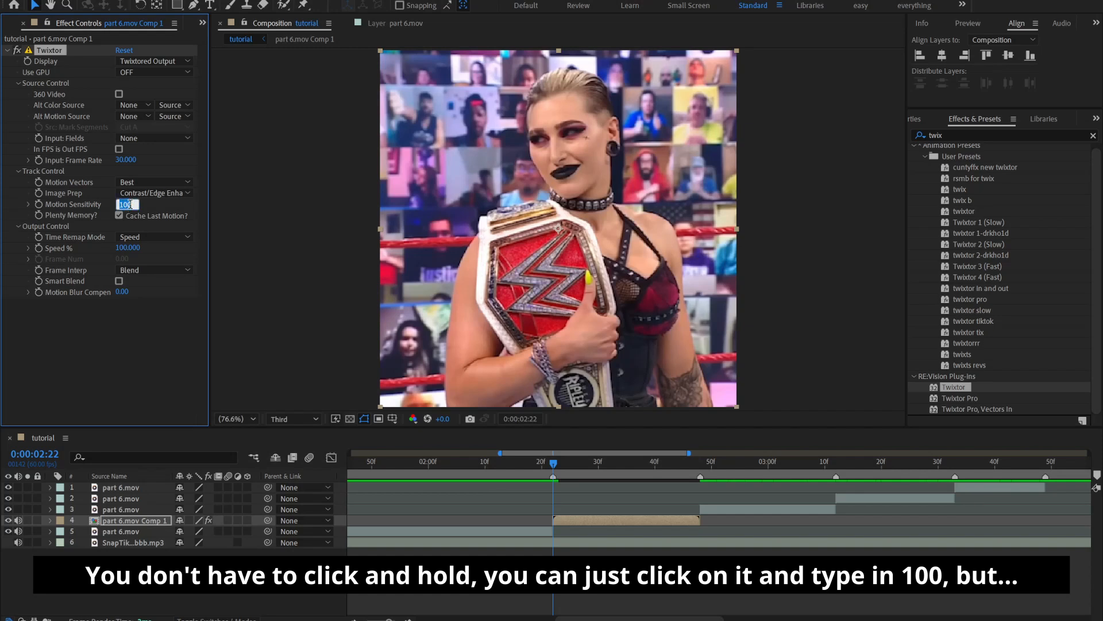
left_click(177, 206)
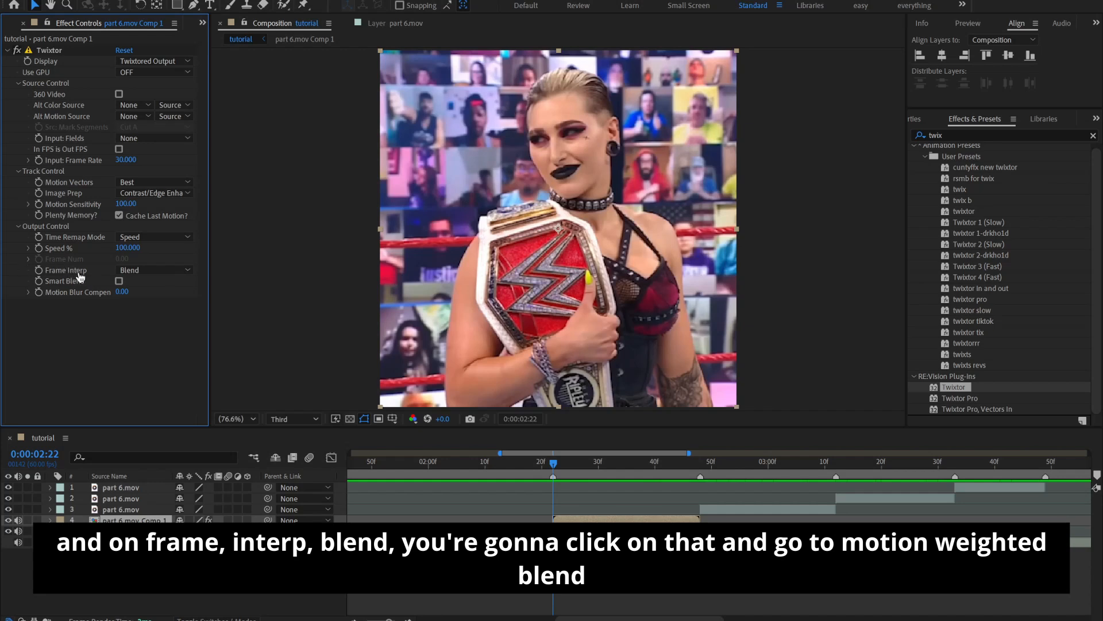
left_click(138, 271)
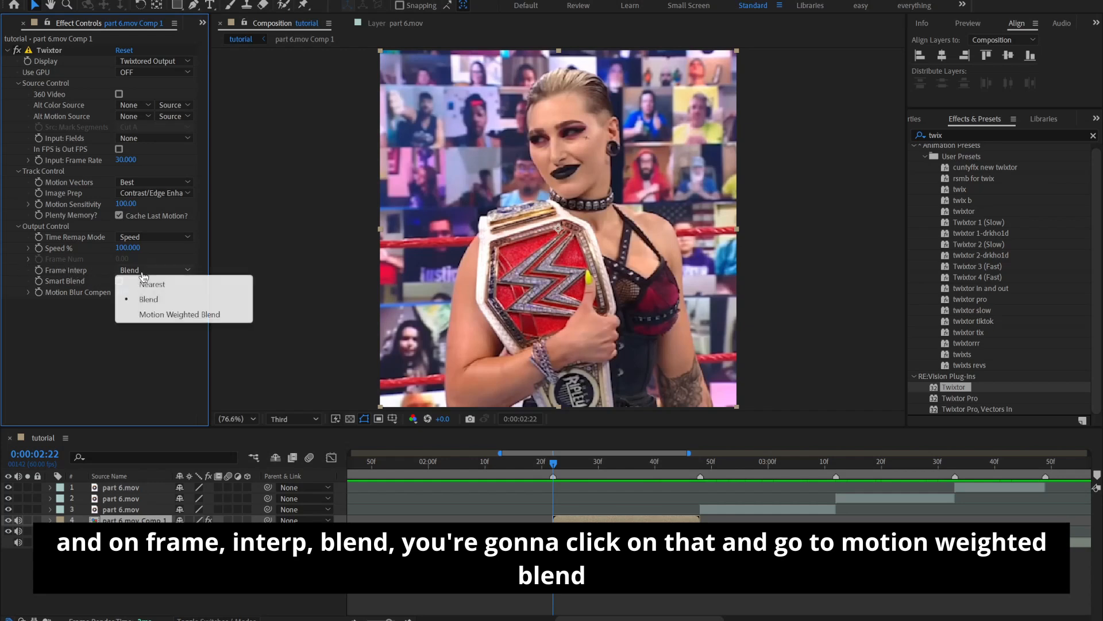
left_click(153, 315)
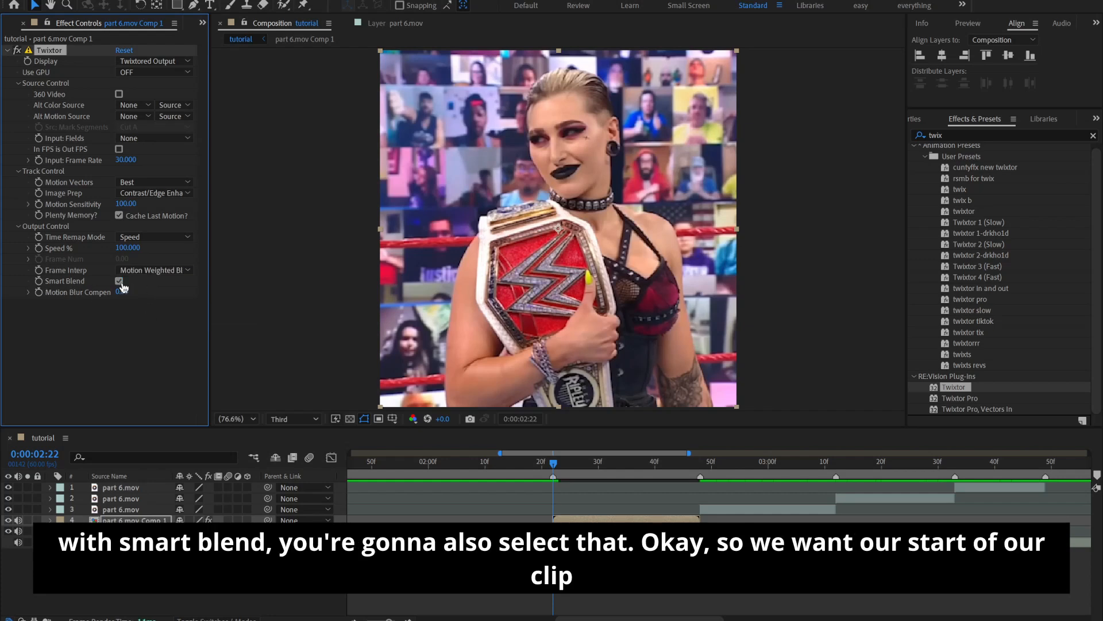
Start keyframing Twixtor's Speed % at the start of part 6.mov Comp 1 (0:00:02:22), with a value of 150
left_click(127, 247)
key("Return")
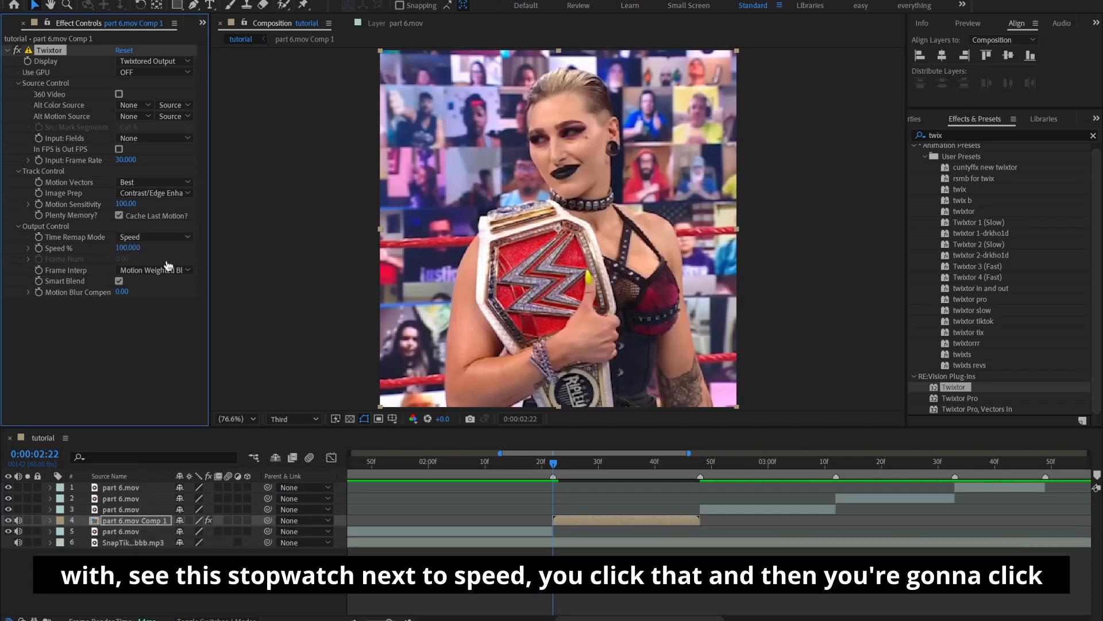
left_click(39, 248)
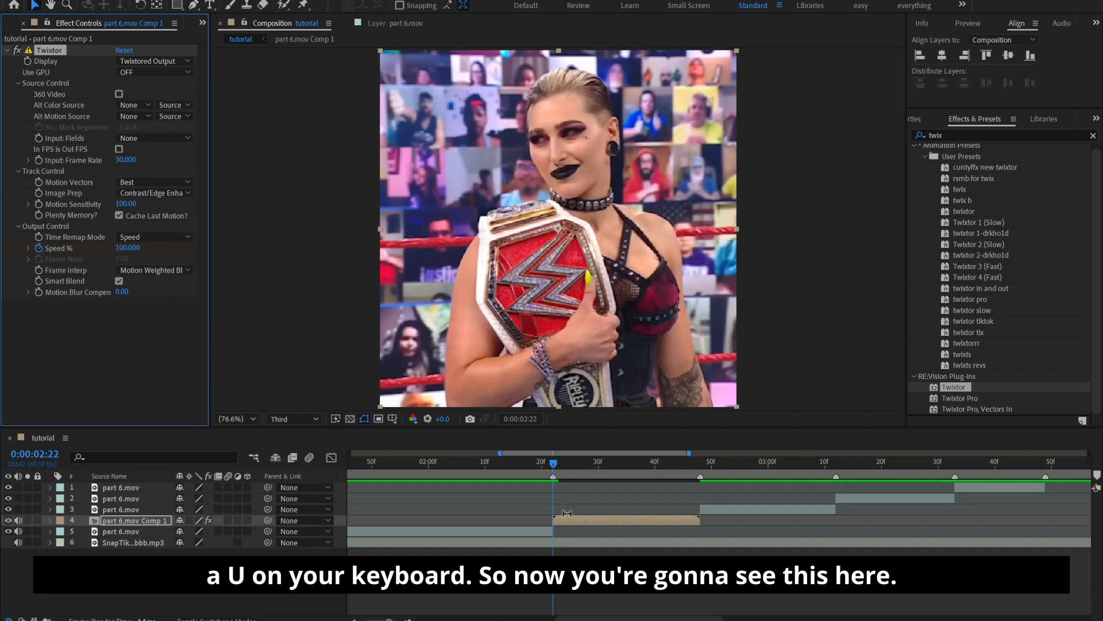
key("u")
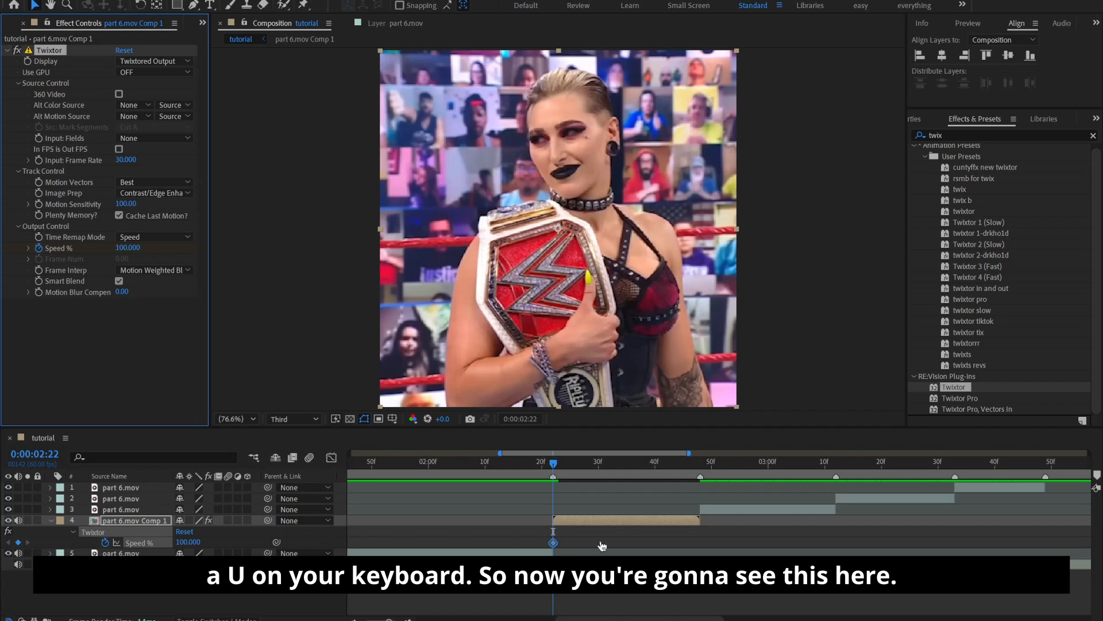
left_click(128, 247)
type("150")
key("Return")
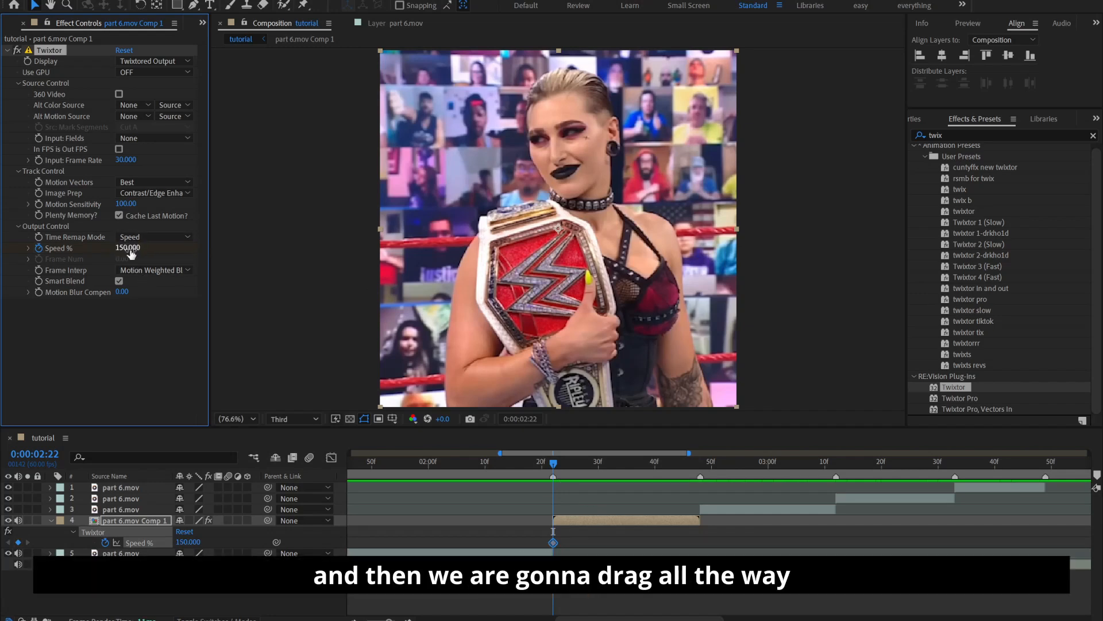
Add a Speed % keyframe of 35 in the middle of part 6.mov Comp 1, at 0:00:02:35
left_click_drag(595, 469, 627, 468)
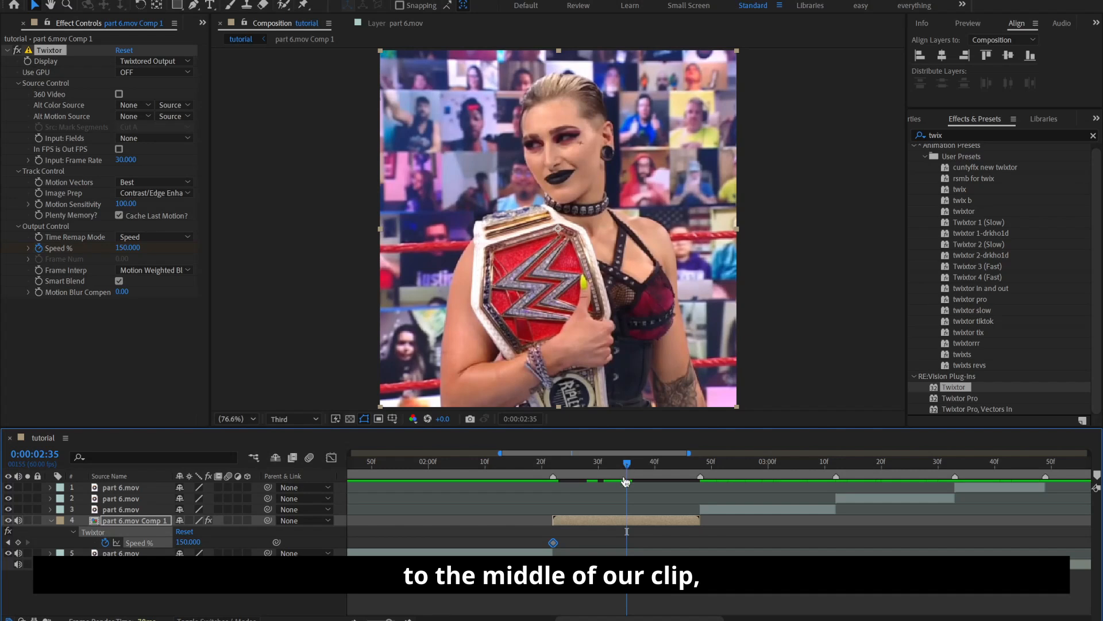
left_click(128, 248)
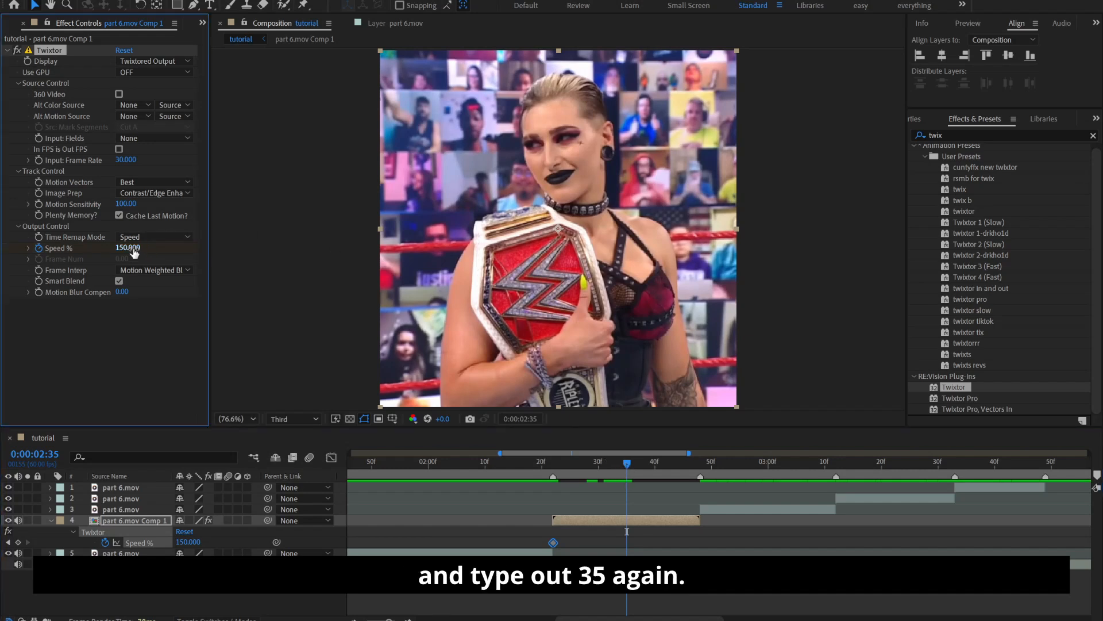
type("35")
key("Return")
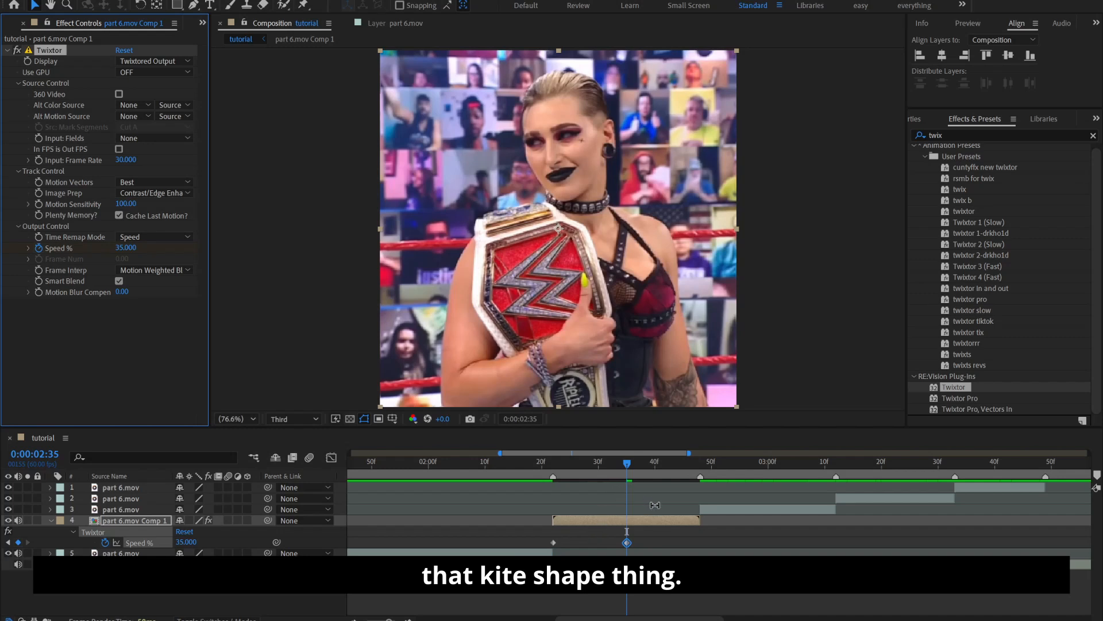
Add a Speed % keyframe of 200 at the end of part 6.mov Comp 1, at 0:00:02:47
key("o")
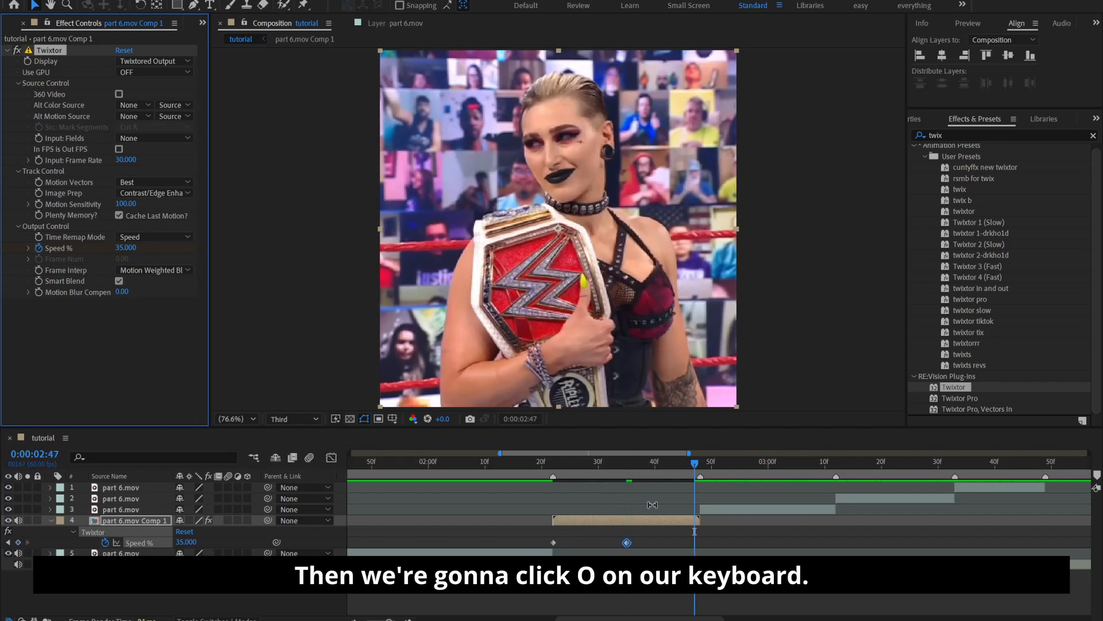
left_click(119, 249)
type("200")
key("Return")
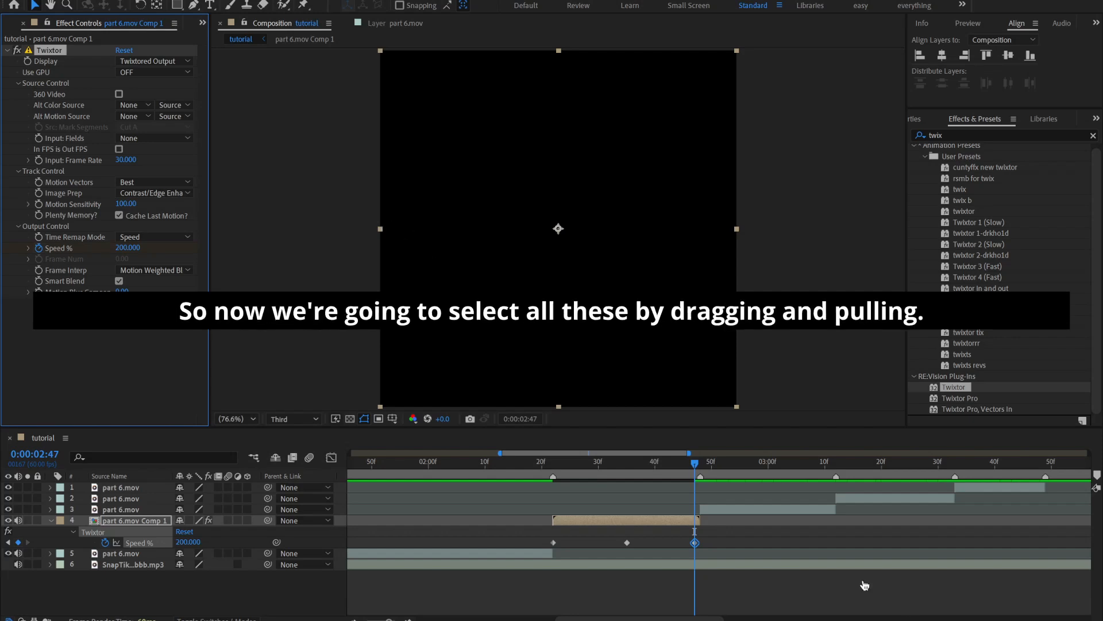
Apply Easy Ease to all three Speed % keyframes of part 6.mov Comp 1
left_click_drag(533, 539, 710, 550)
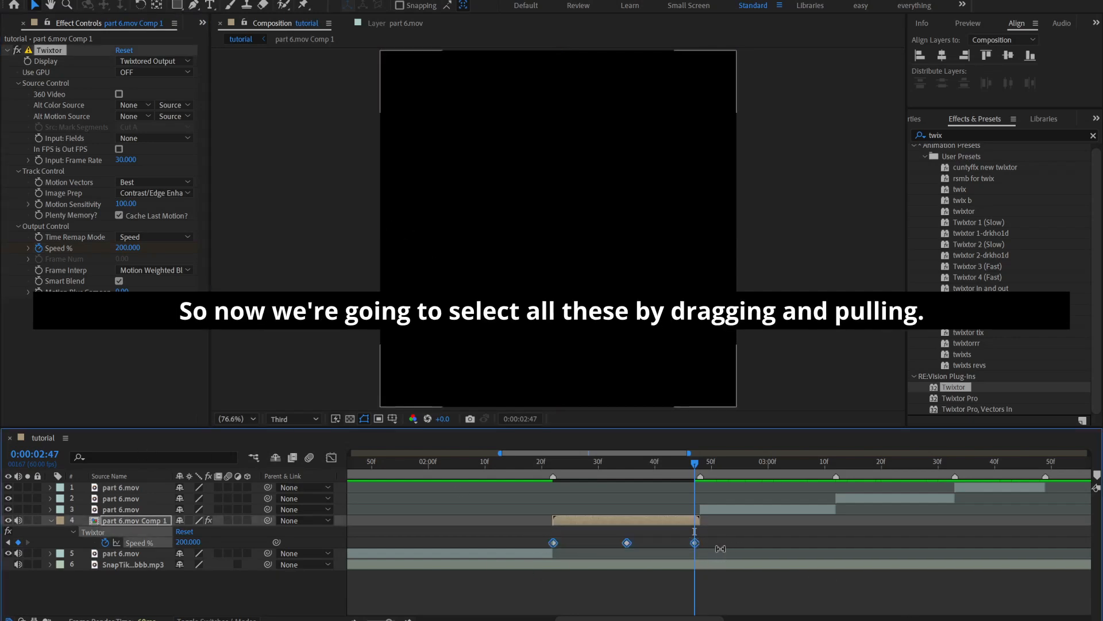
right_click(698, 543)
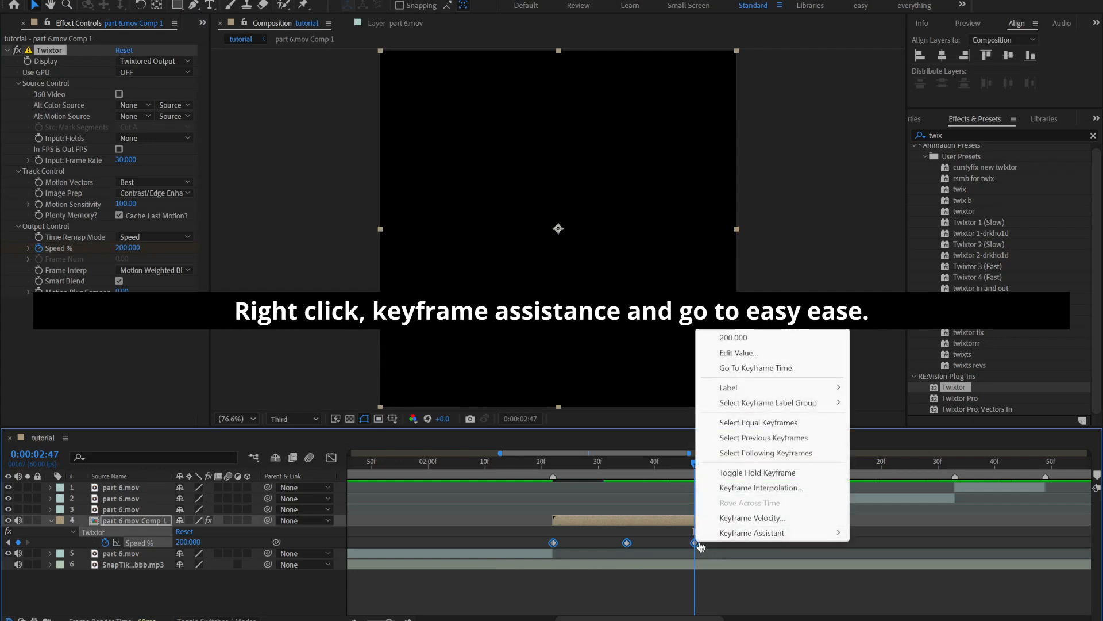
mouse_move(732, 534)
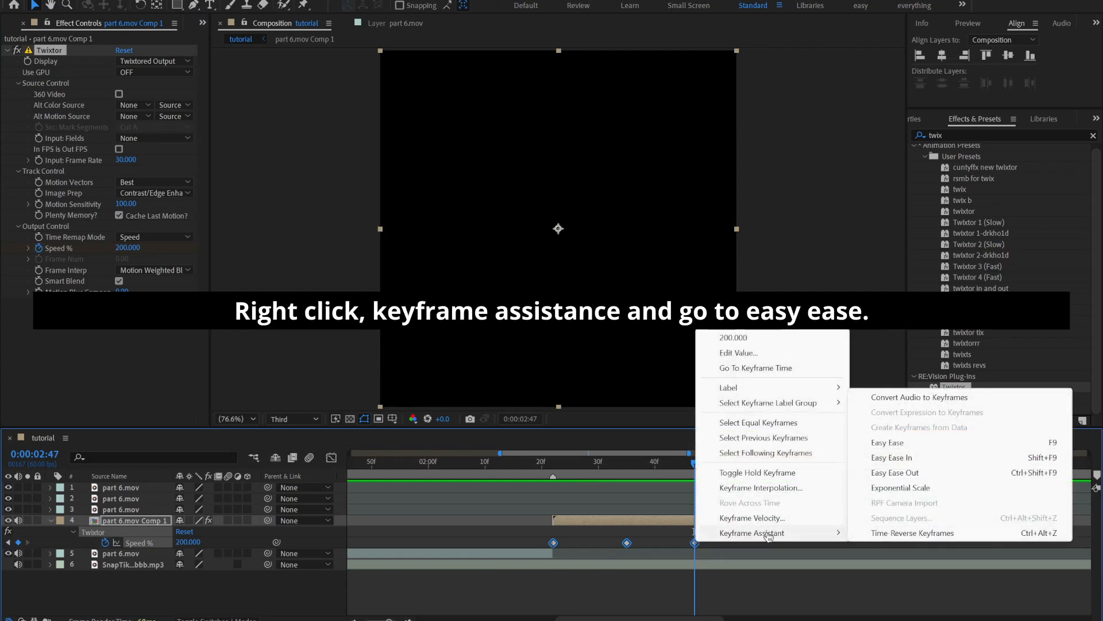
left_click(888, 443)
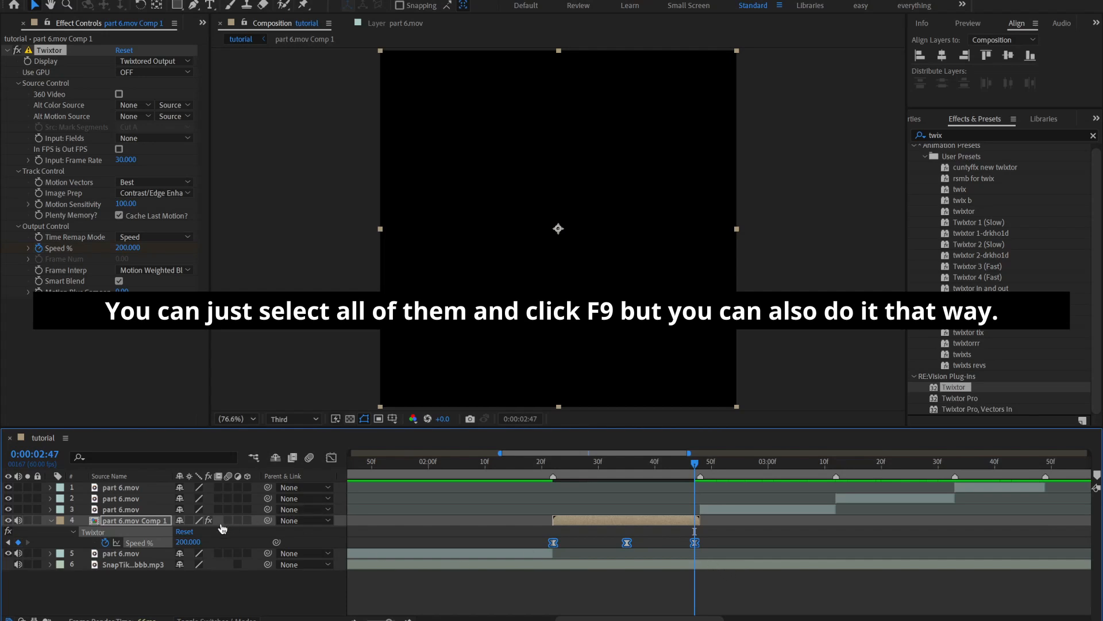
In the Graph Editor, shape the Speed % curve between the first two keyframes into a steep initial drop that levels off
left_click_drag(523, 543, 663, 560)
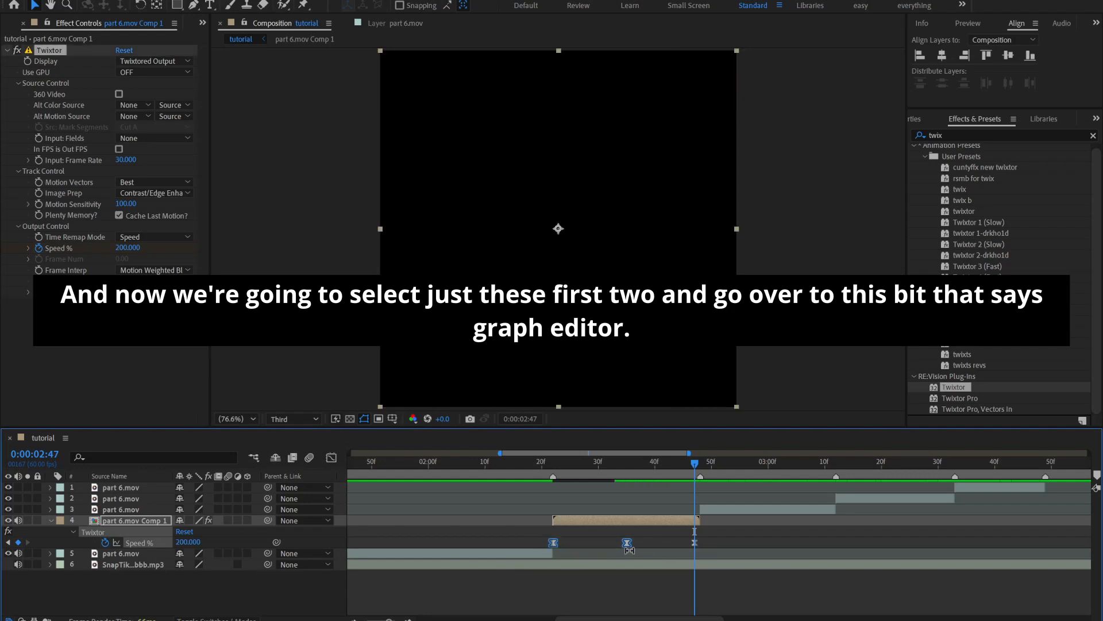
left_click(332, 457)
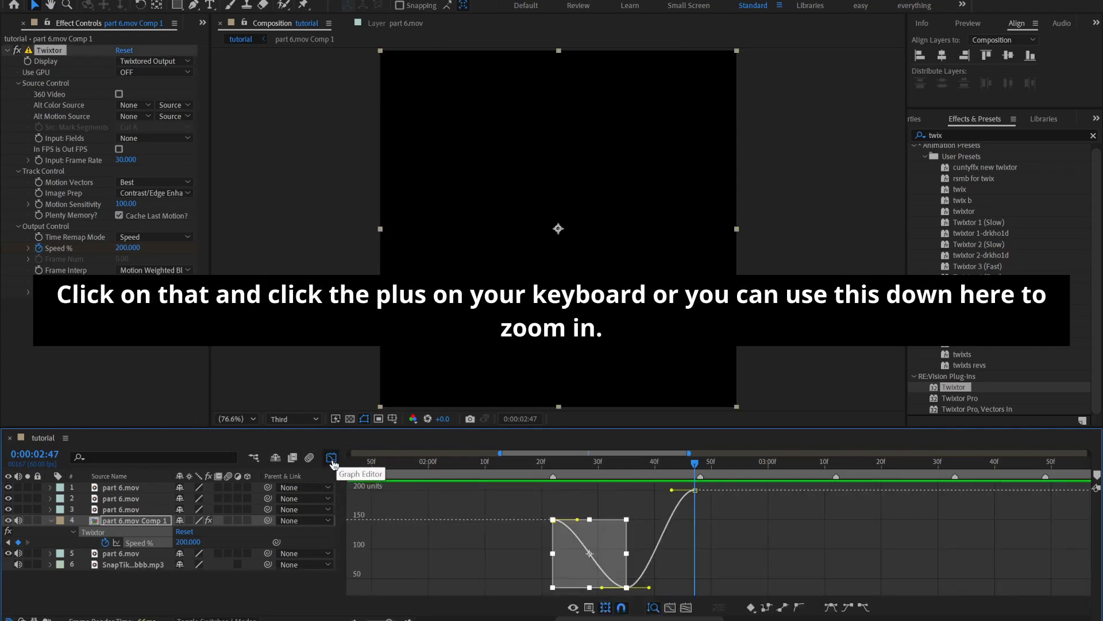
key("equal")
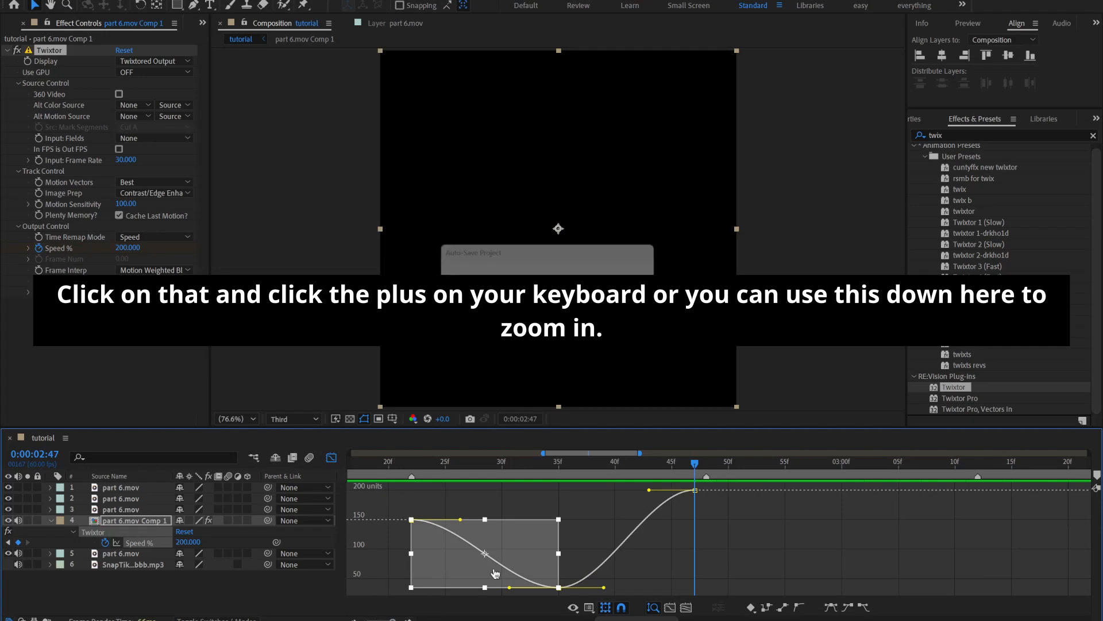
left_click_drag(461, 519, 440, 551)
left_click(661, 582)
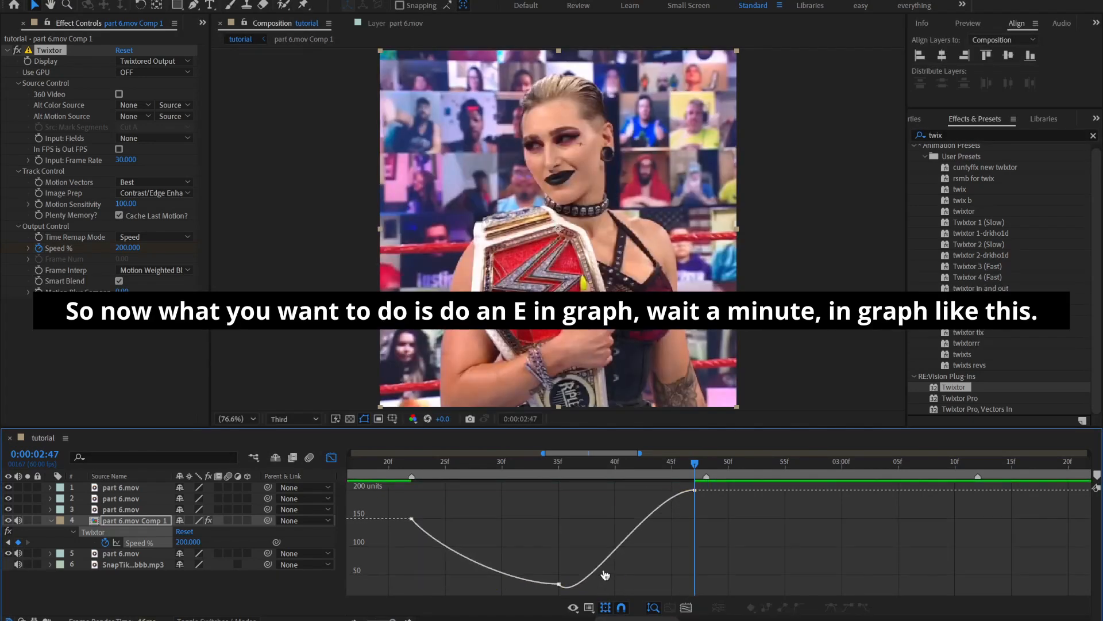
left_click(486, 569)
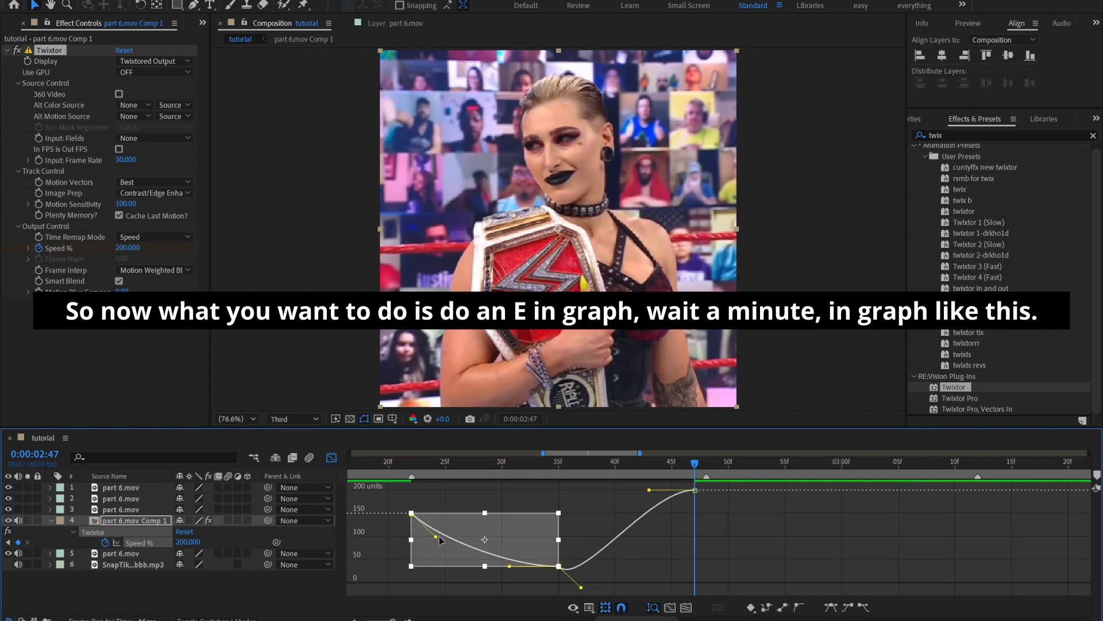
left_click_drag(436, 541, 409, 564)
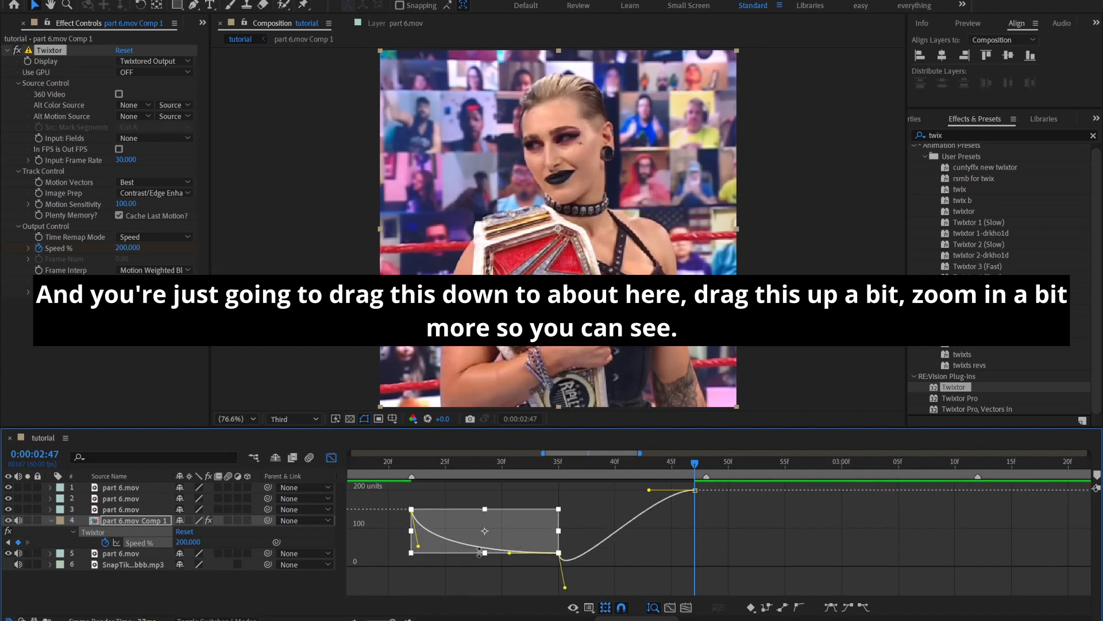
left_click_drag(509, 555, 443, 559)
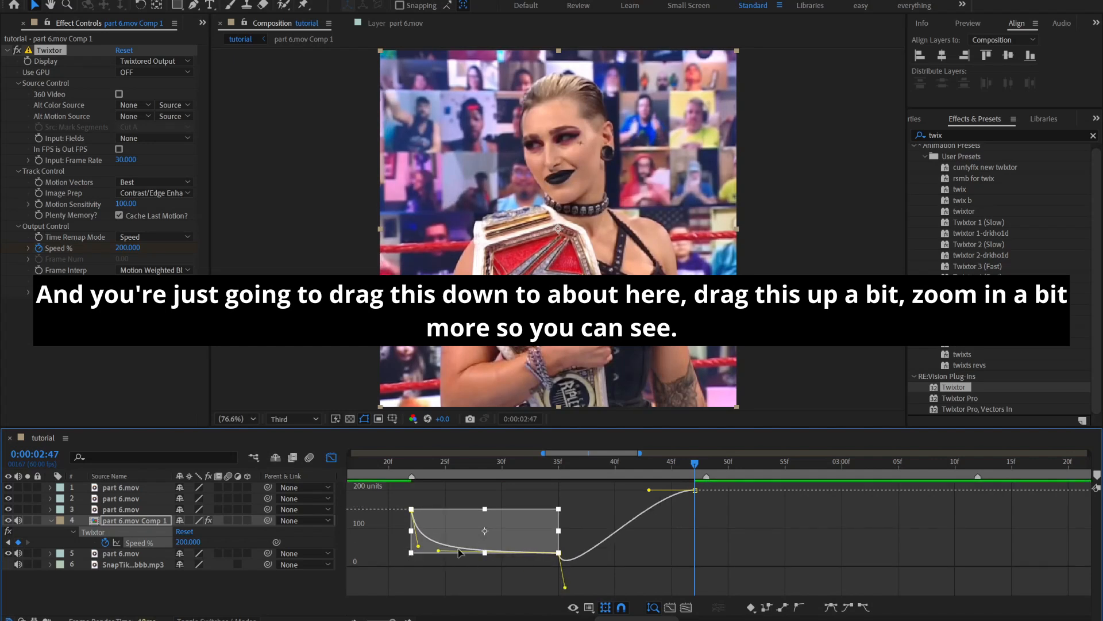
key("=")
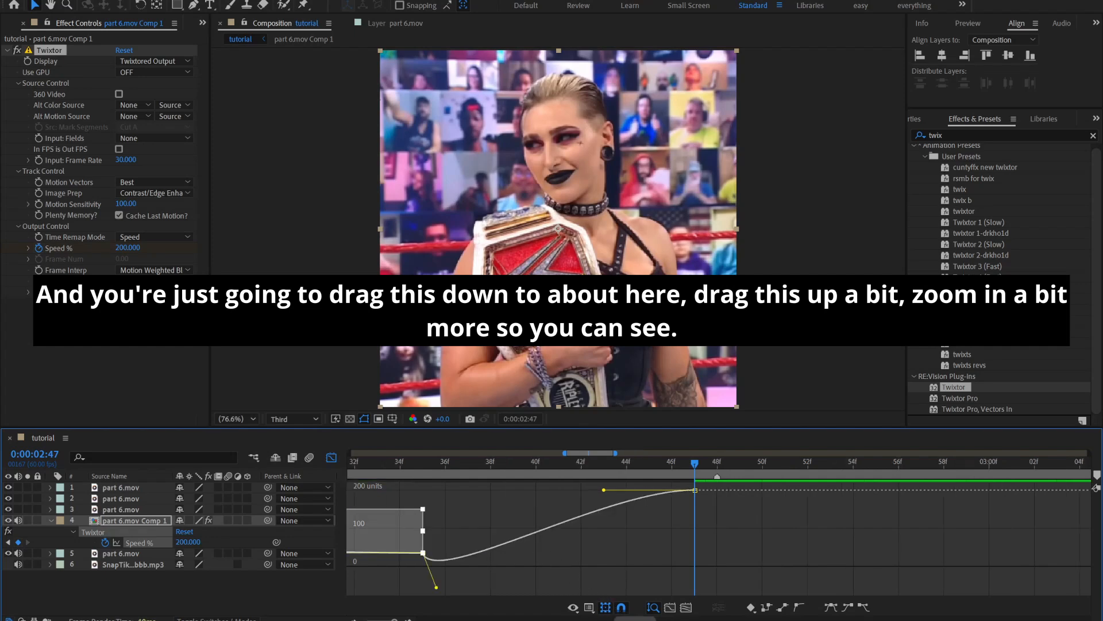
Shape the Speed % curve between the middle and last keyframes to stay low and rise steeply at the end
left_click_drag(621, 618, 597, 618)
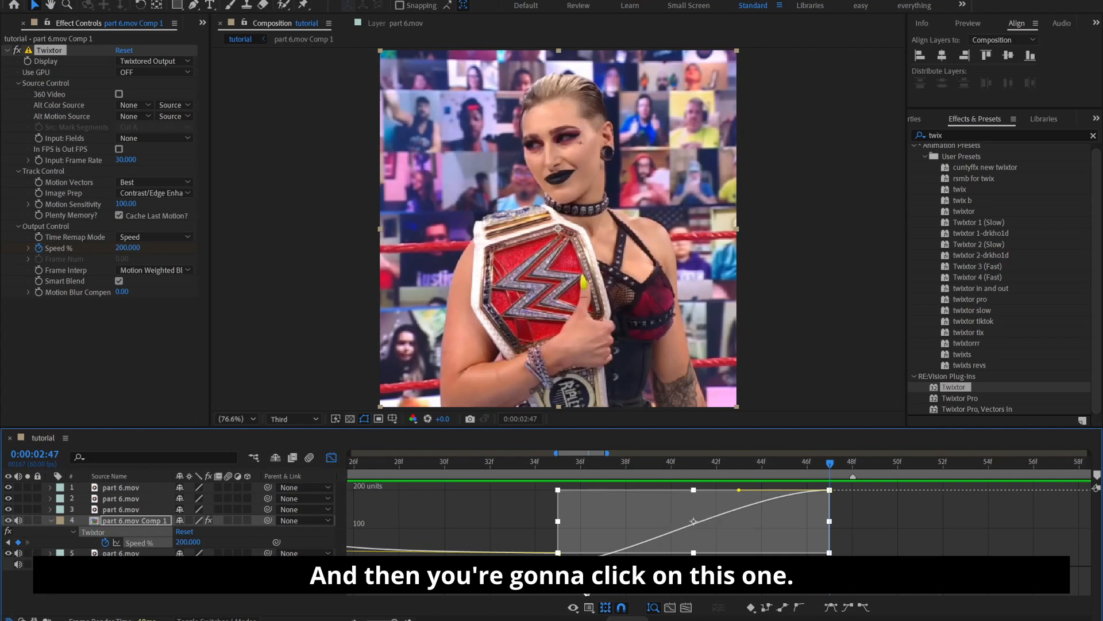
left_click_drag(558, 552, 782, 550)
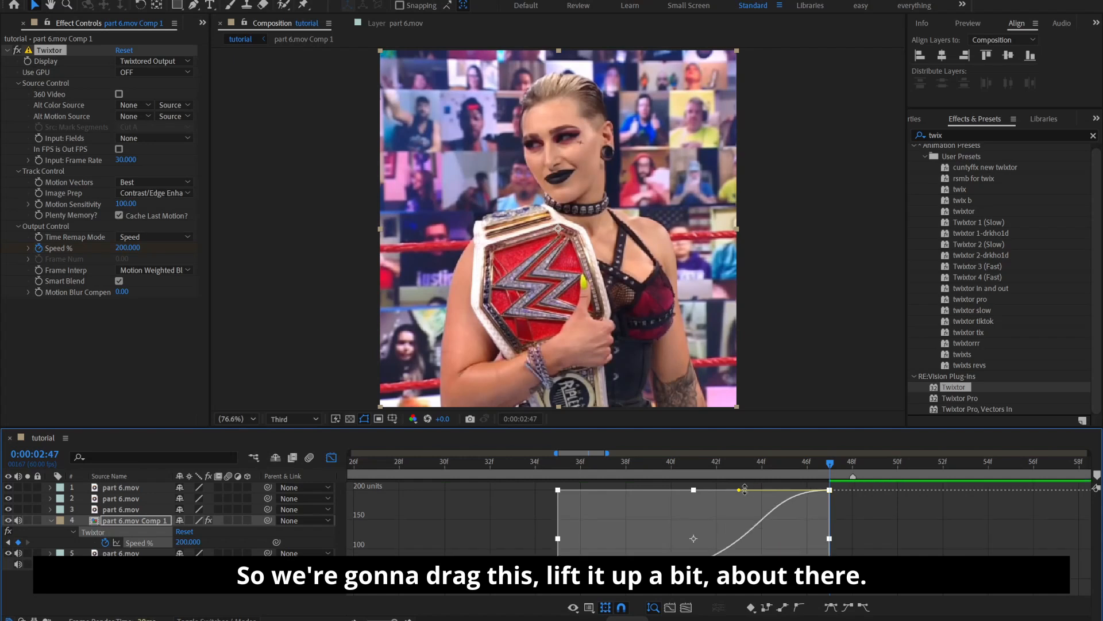
left_click_drag(739, 491, 816, 571)
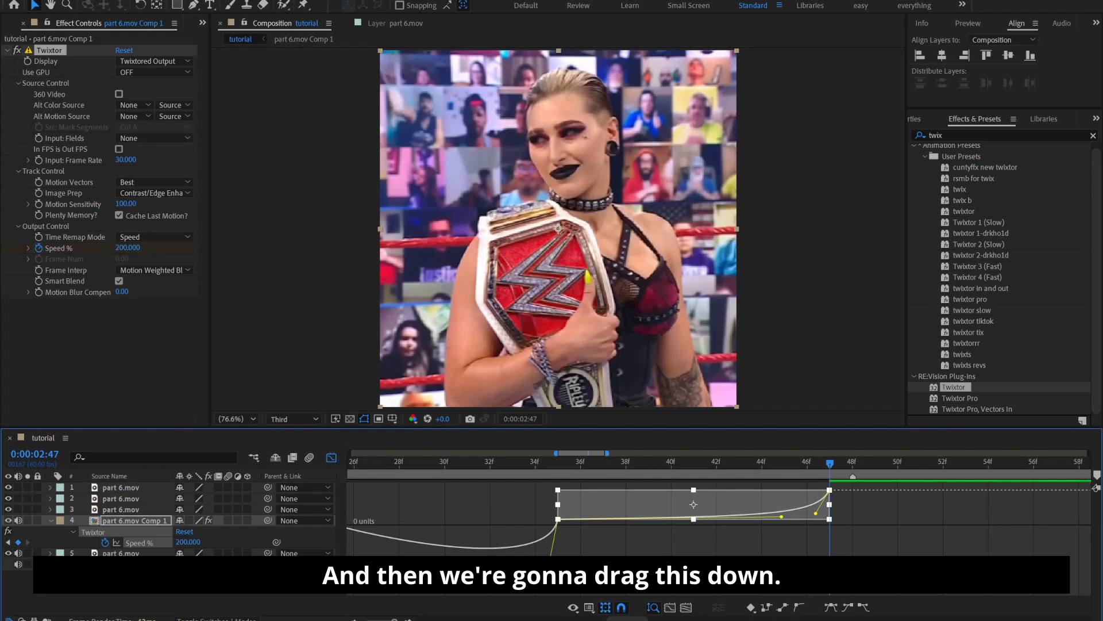
Stretch the middle keyframe's incoming handle back towards the first keyframe so the Speed % curve forms a smooth U shape
left_click(543, 537)
left_click_drag(547, 592, 351, 578)
left_click_drag(625, 619, 611, 619)
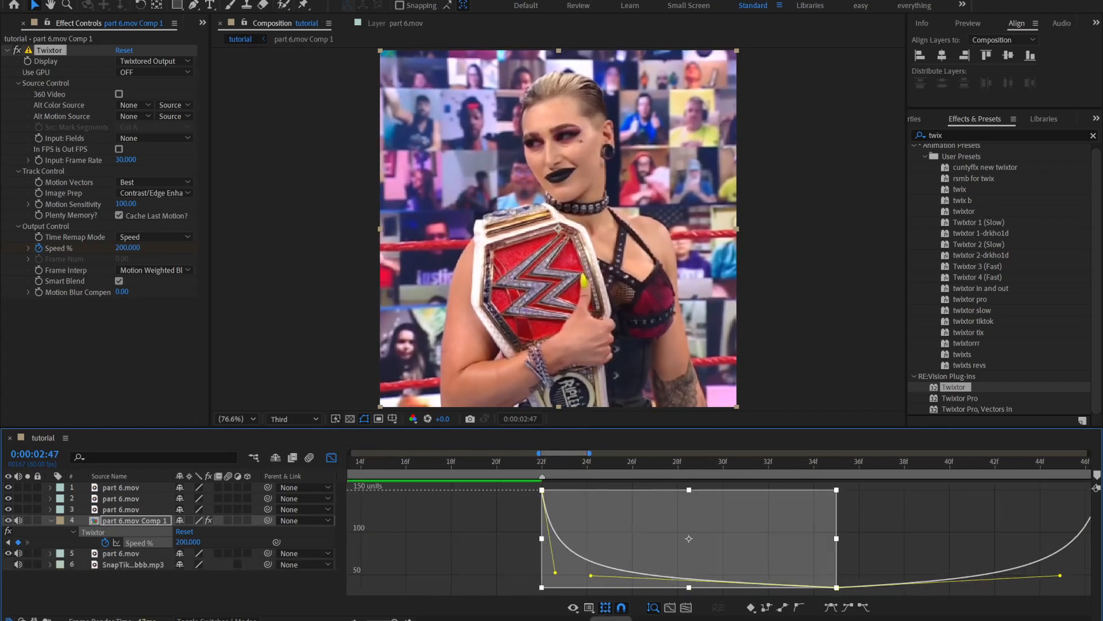
left_click(589, 608)
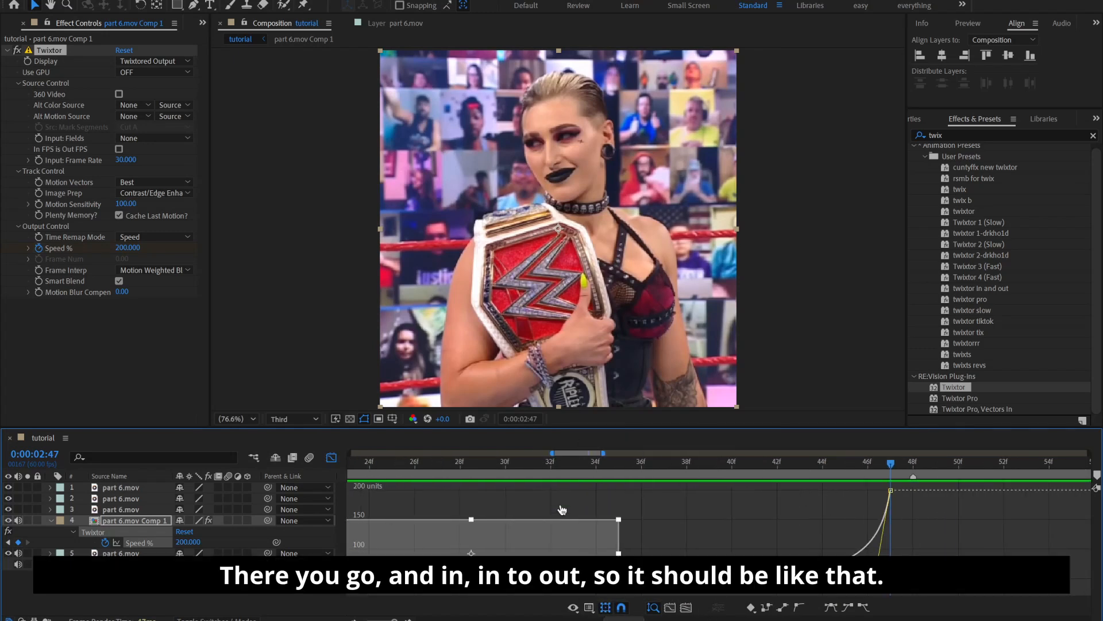
left_click(670, 607)
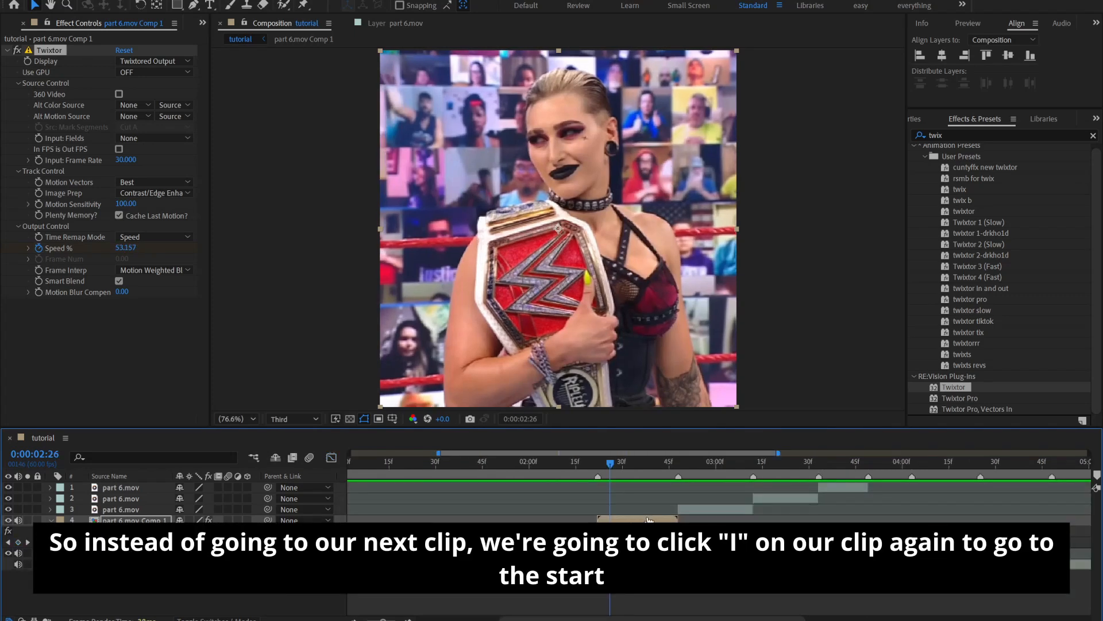
Return to the layer bar view, move the playhead to the start of part 6.mov Comp 1 and collapse its keyframes
left_click(649, 520)
key("i")
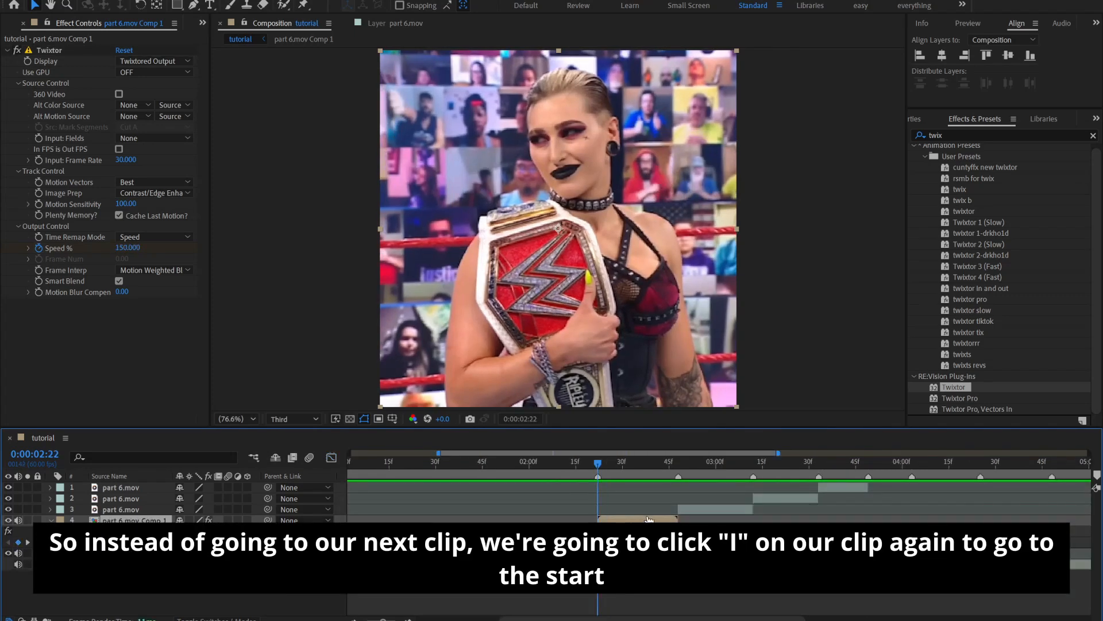
key("=")
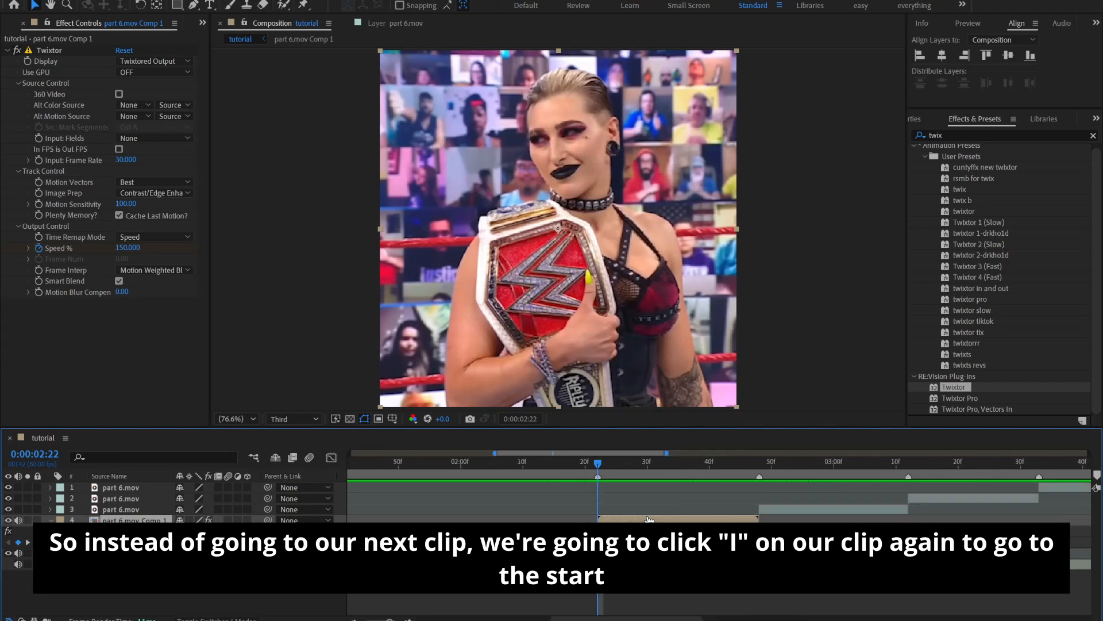
key("u")
left_click(626, 569)
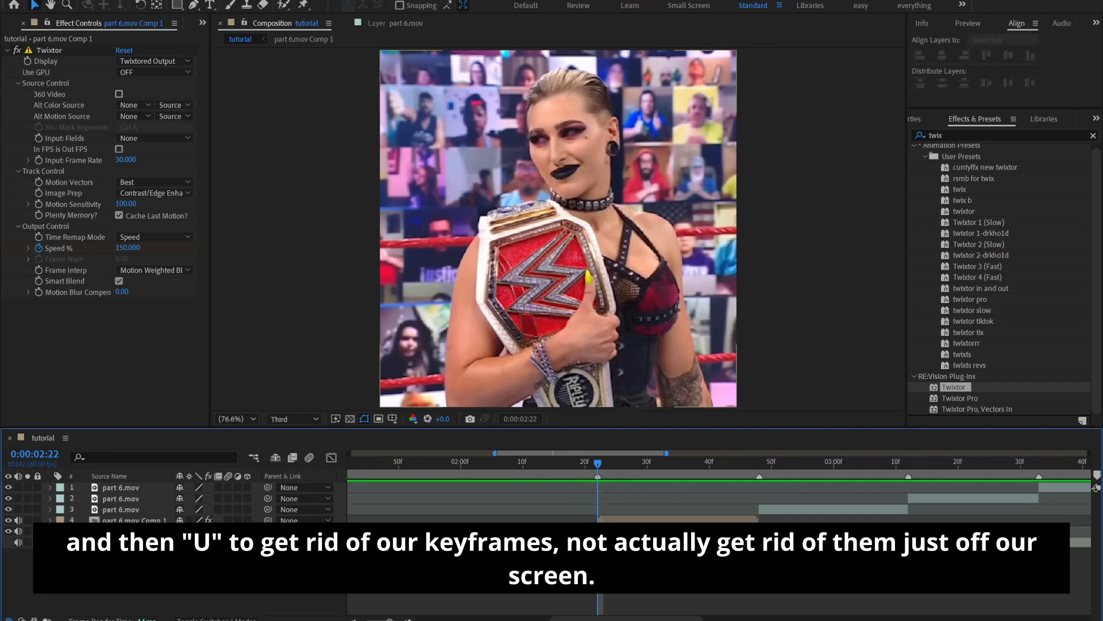
Find and apply BCC Brightness-Contrast to part 6.mov Comp 1, and enable Brightness keyframing at 0 on its first frame, 0:00:02:22
left_click(638, 524)
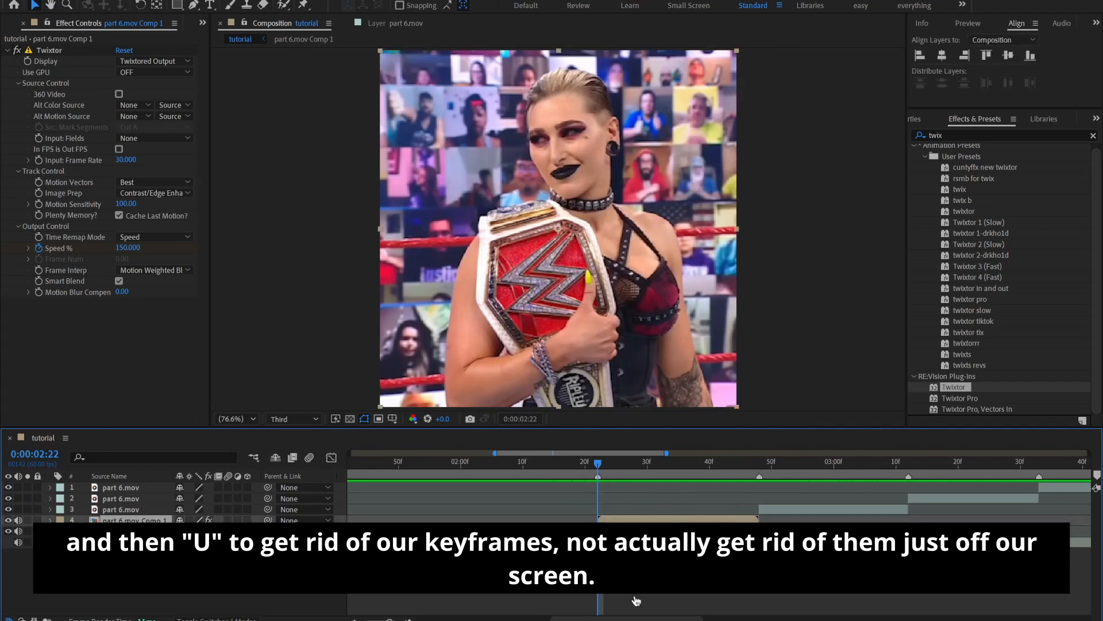
left_click(1095, 141)
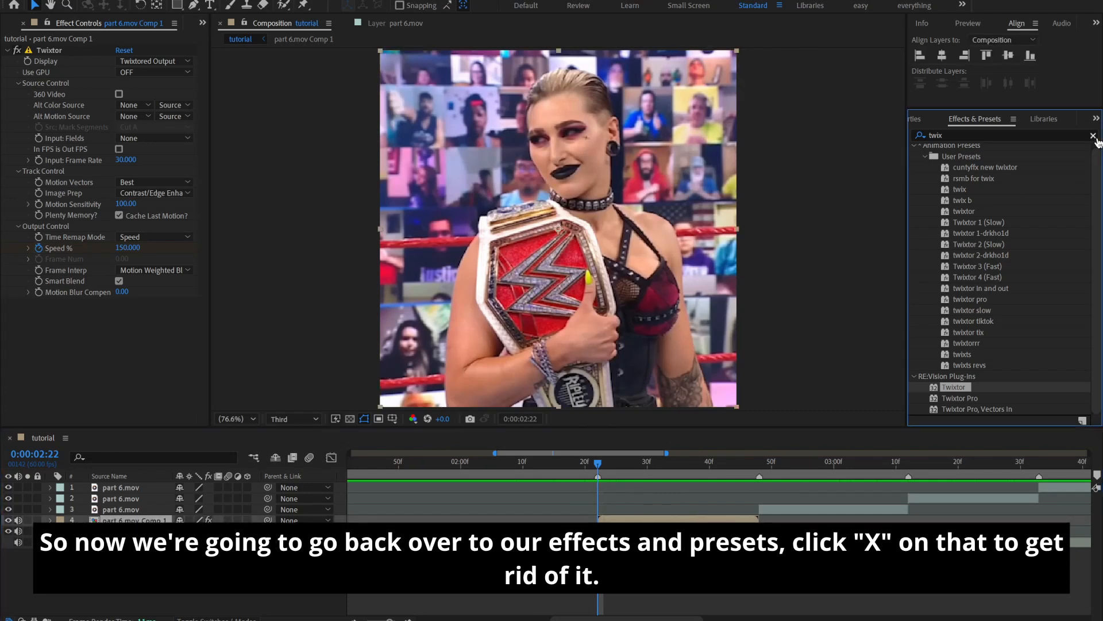
left_click(1094, 136)
left_click(1020, 134)
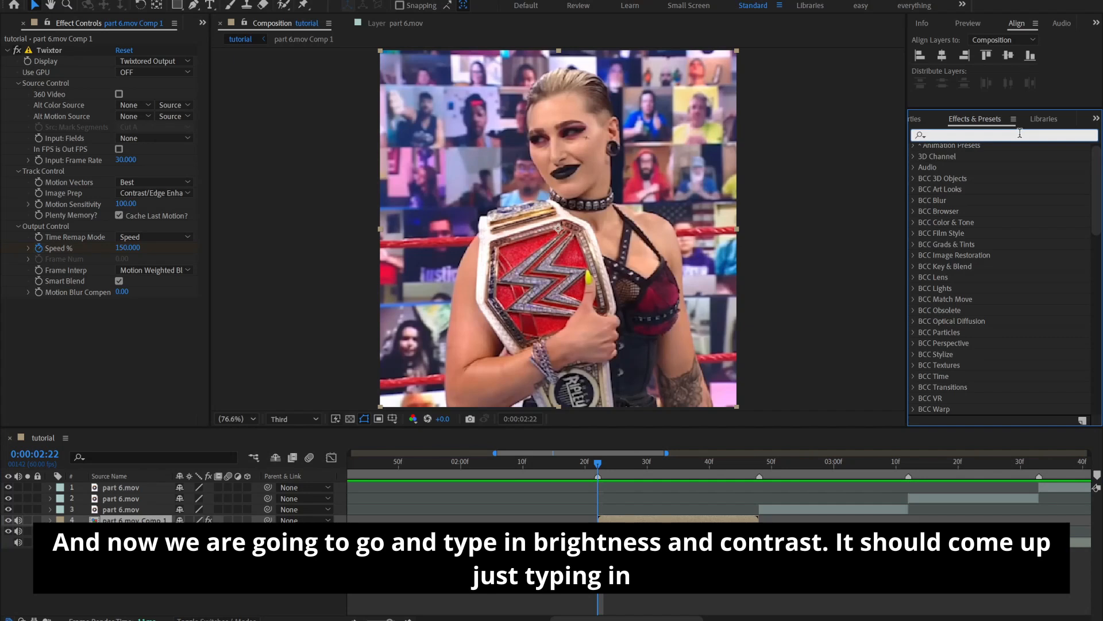
type("brightness")
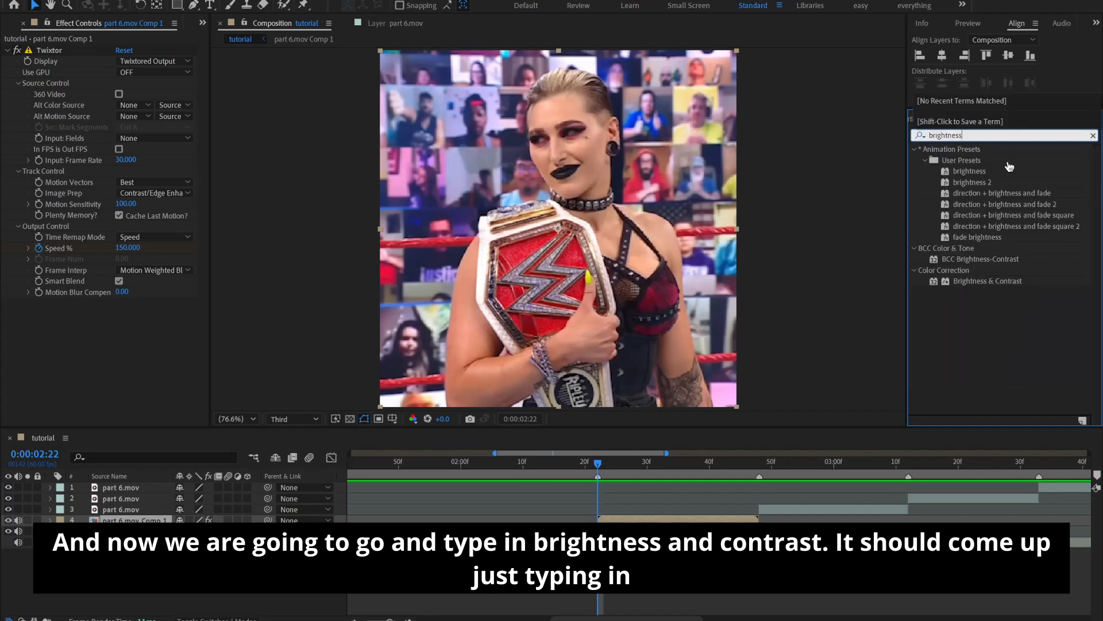
left_click_drag(954, 259, 655, 523)
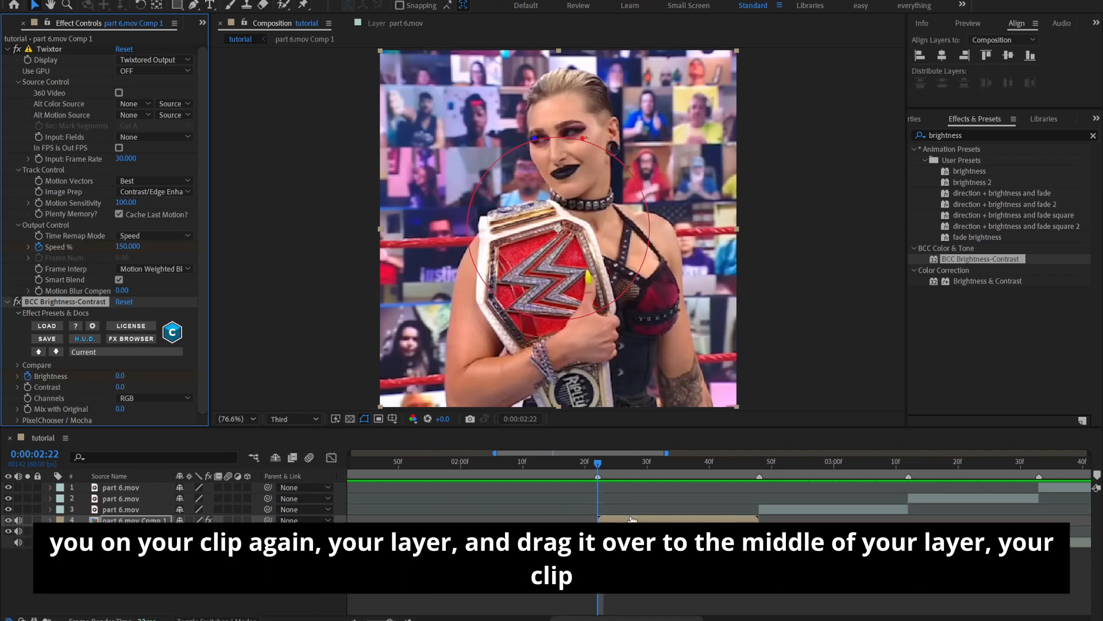
Move the playhead to the middle of the clip at 0:00:02:35 and keyframe Brightness at 10
left_click(642, 475)
left_click_drag(649, 484, 684, 519)
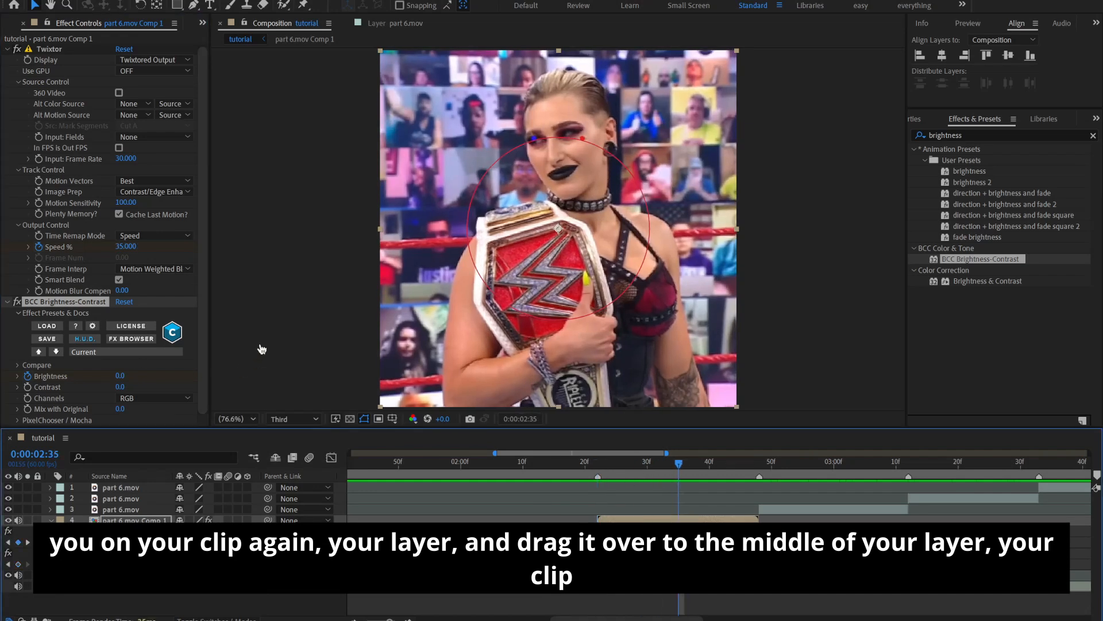
left_click(120, 377)
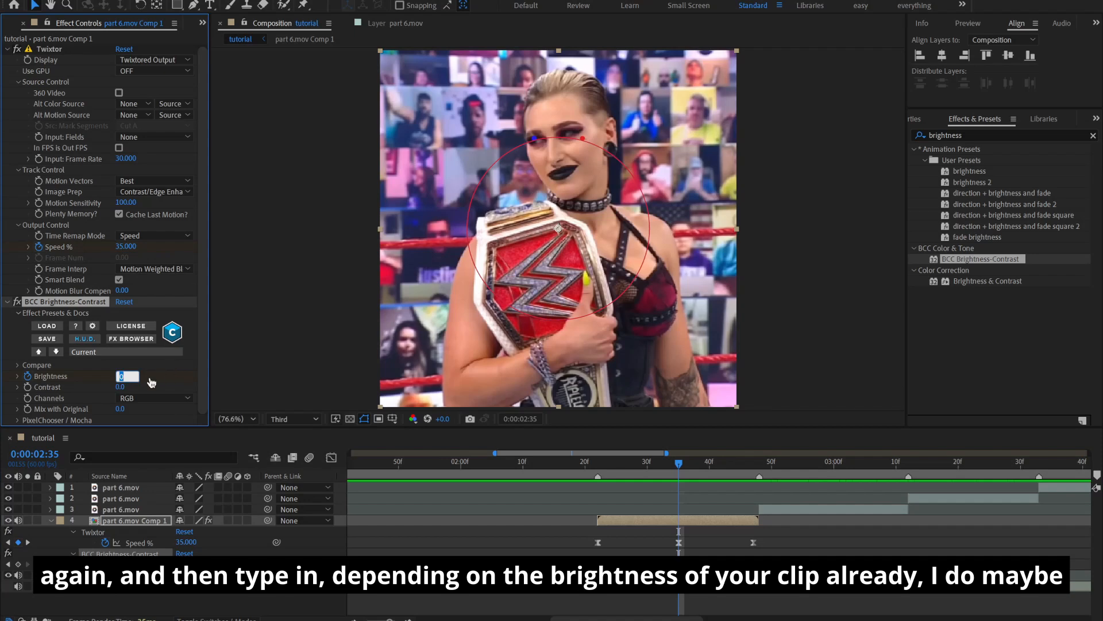
type("1")
key("Return")
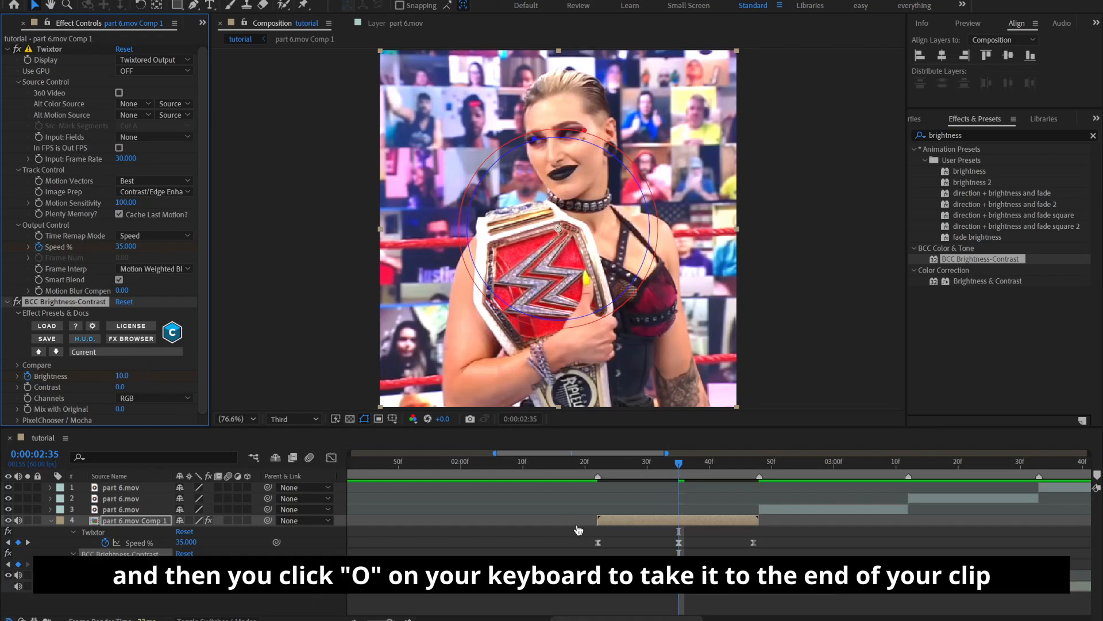
Keyframe Brightness at -35 on the last frame of part 6.mov Comp 1, at 0:00:02:47
key("o")
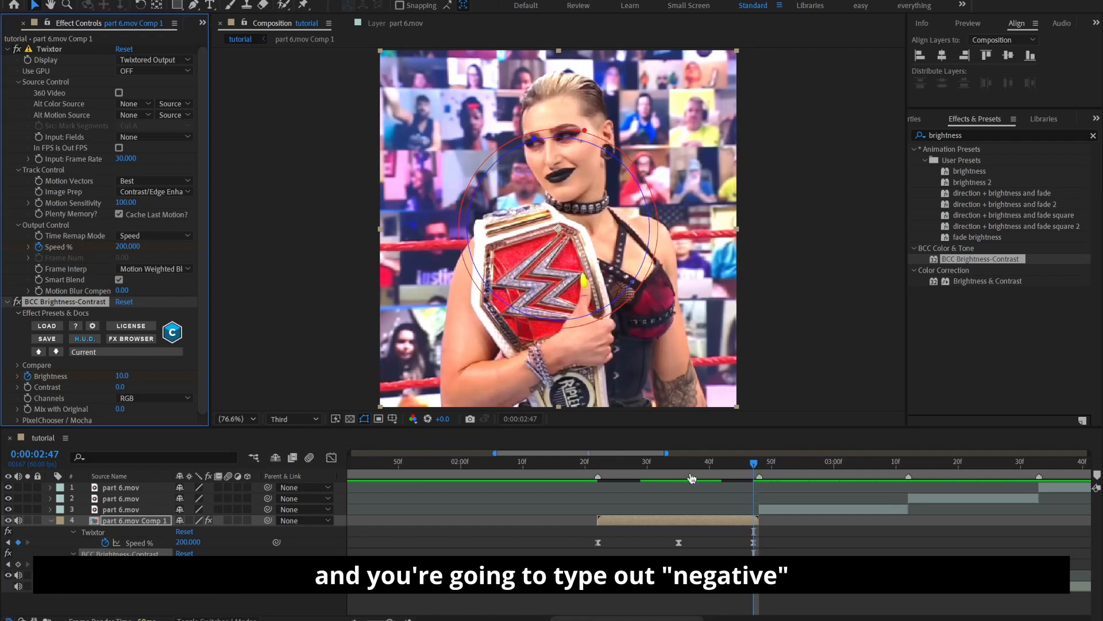
left_click(123, 377)
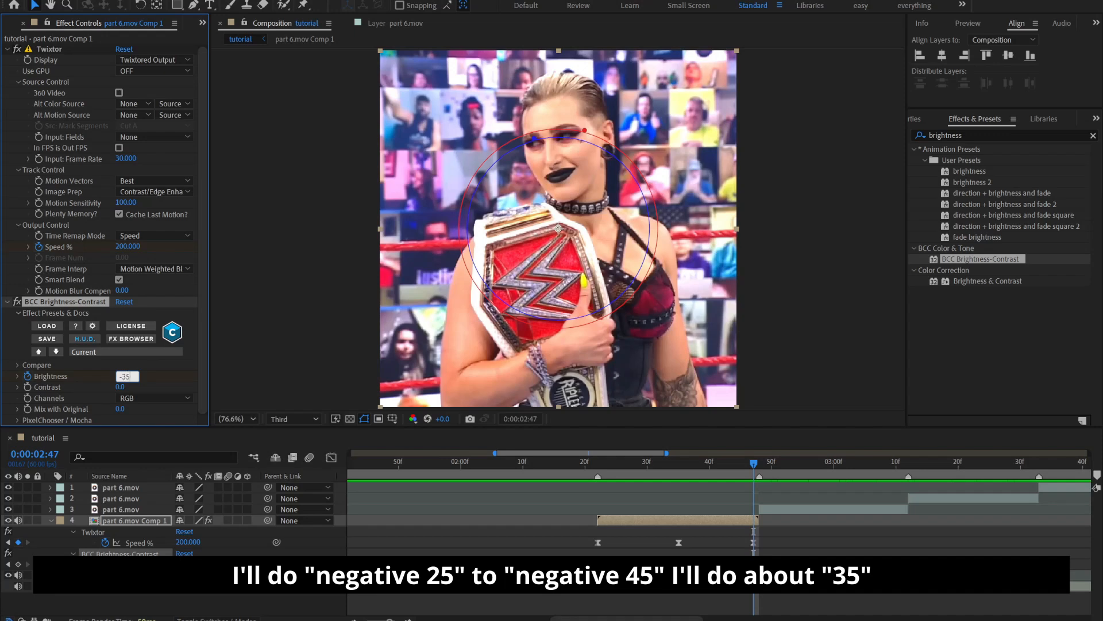
key("Return")
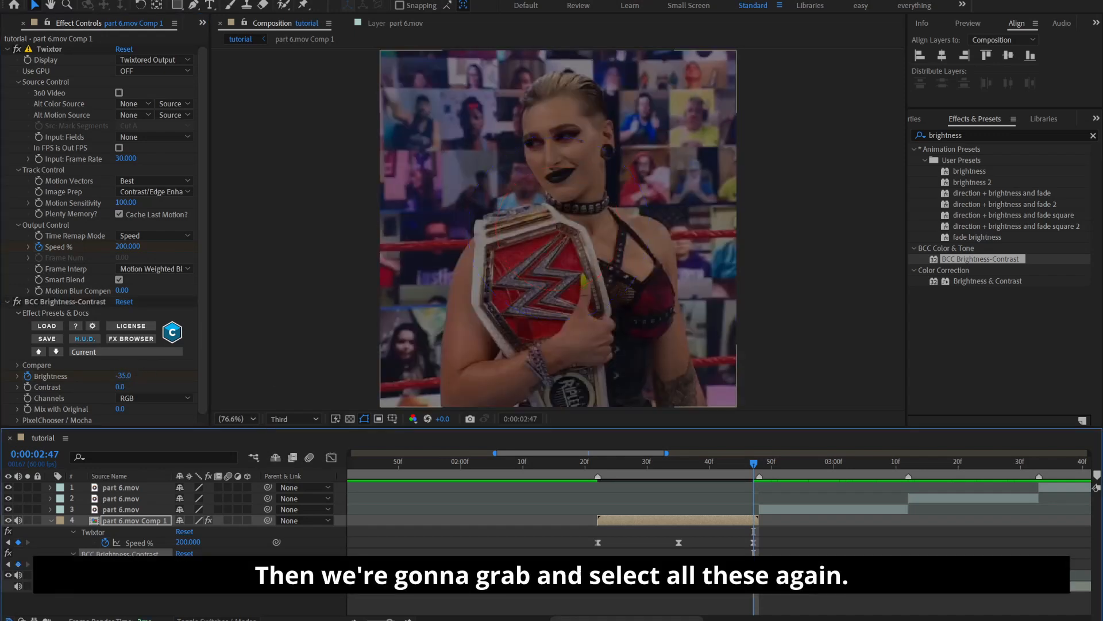
Select all the Brightness keyframes and apply Easy Ease to them
left_click_drag(769, 569, 770, 569)
right_click(753, 565)
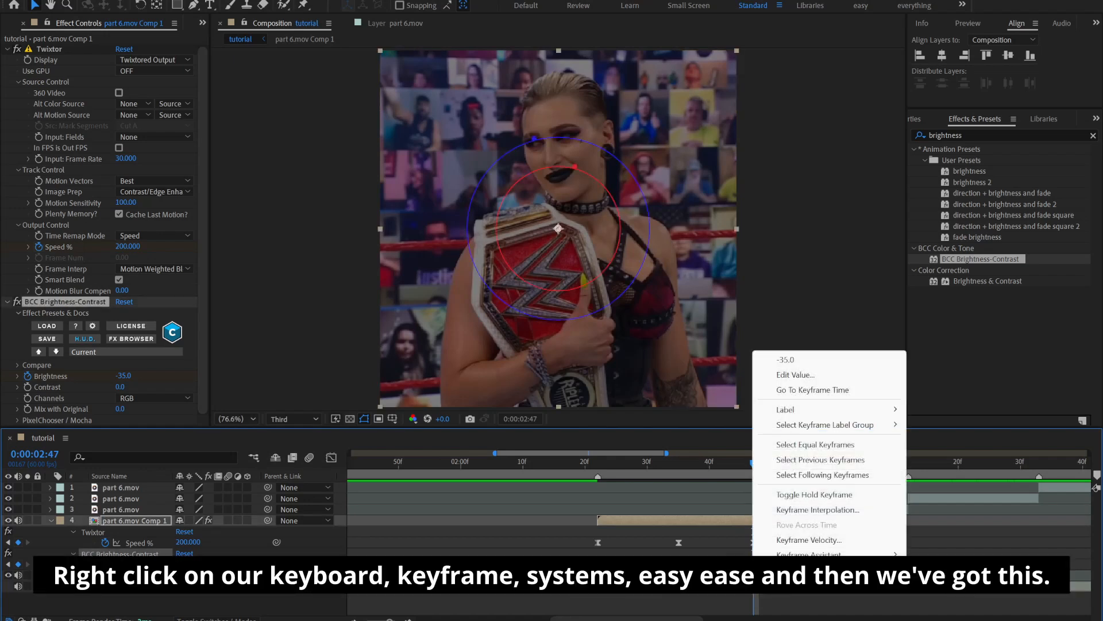
mouse_move(767, 554)
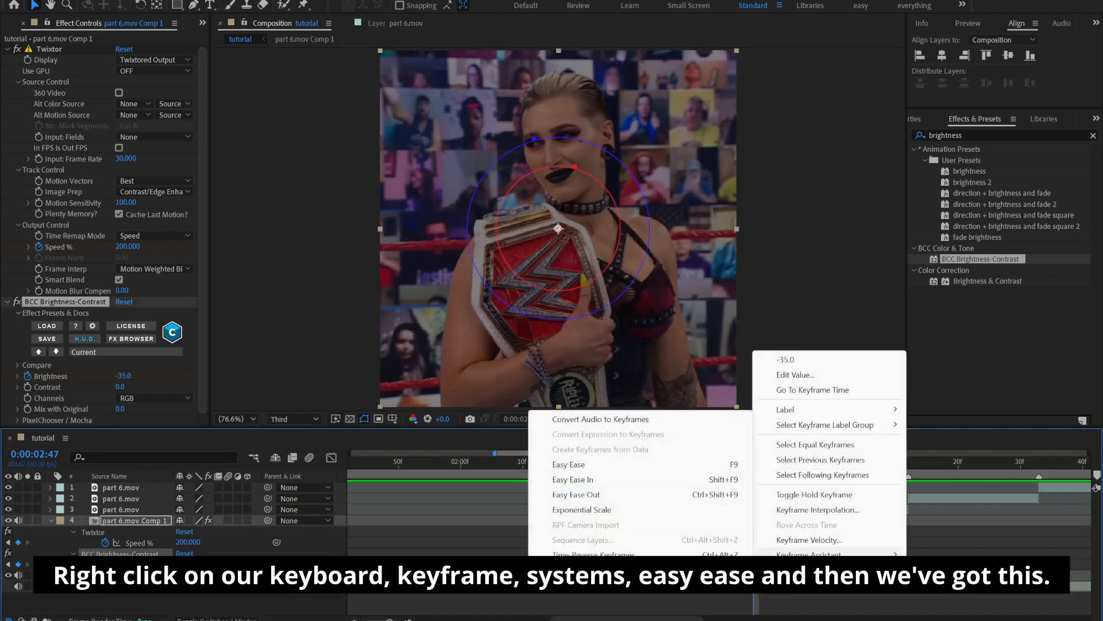
left_click(612, 465)
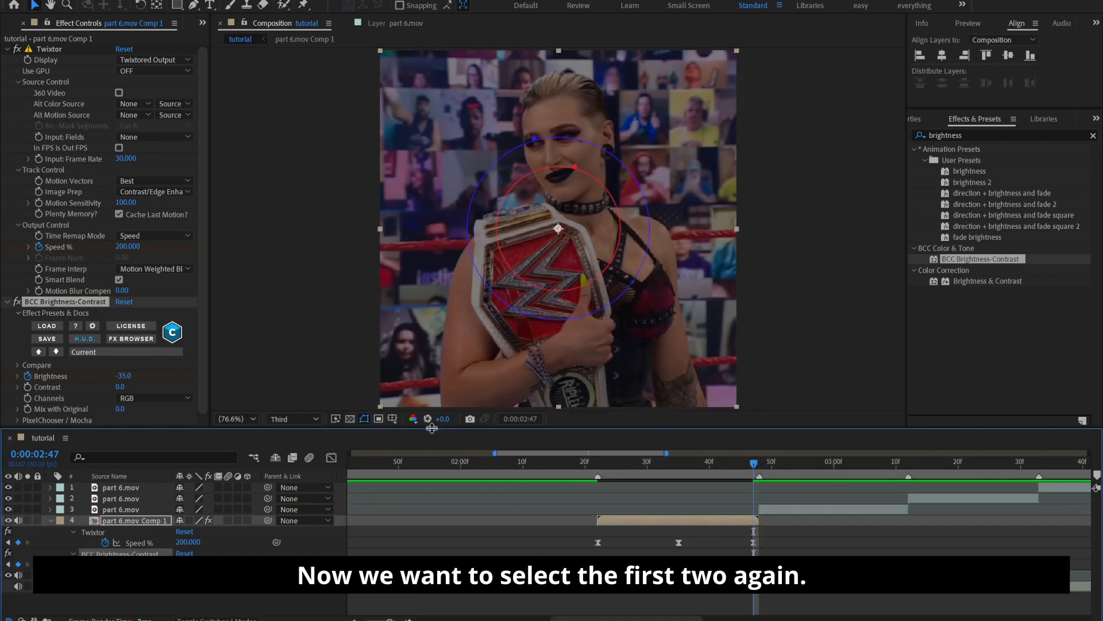
In the Graph Editor, shape the Brightness curve between the first two keyframes into a steep initial rise that levels off
left_click(332, 457)
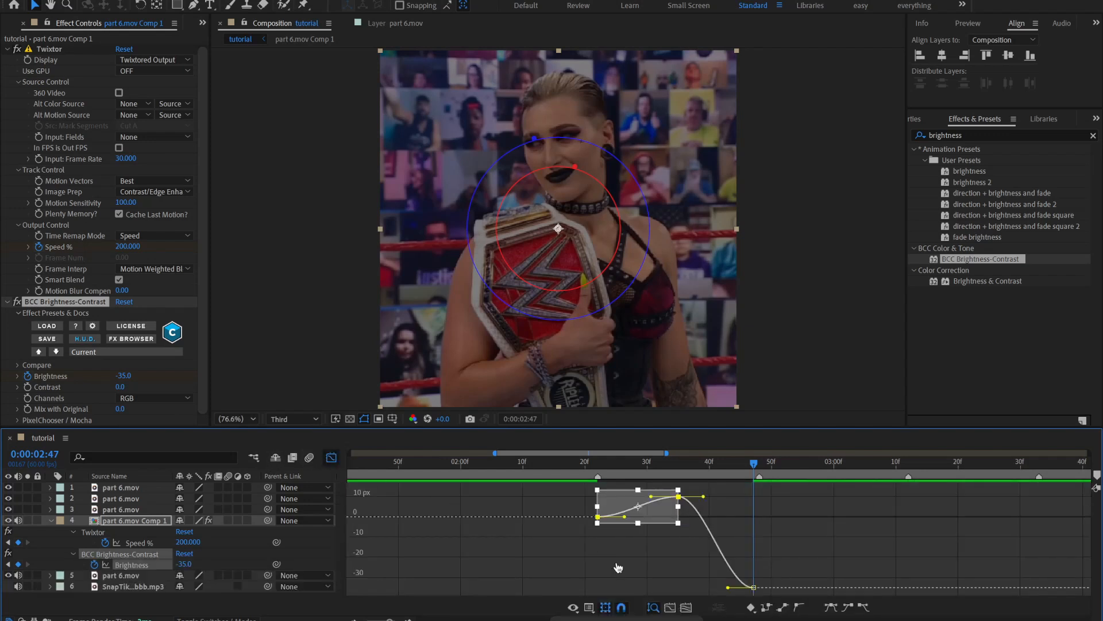
scroll(619, 568, "up", 3)
left_click(567, 534)
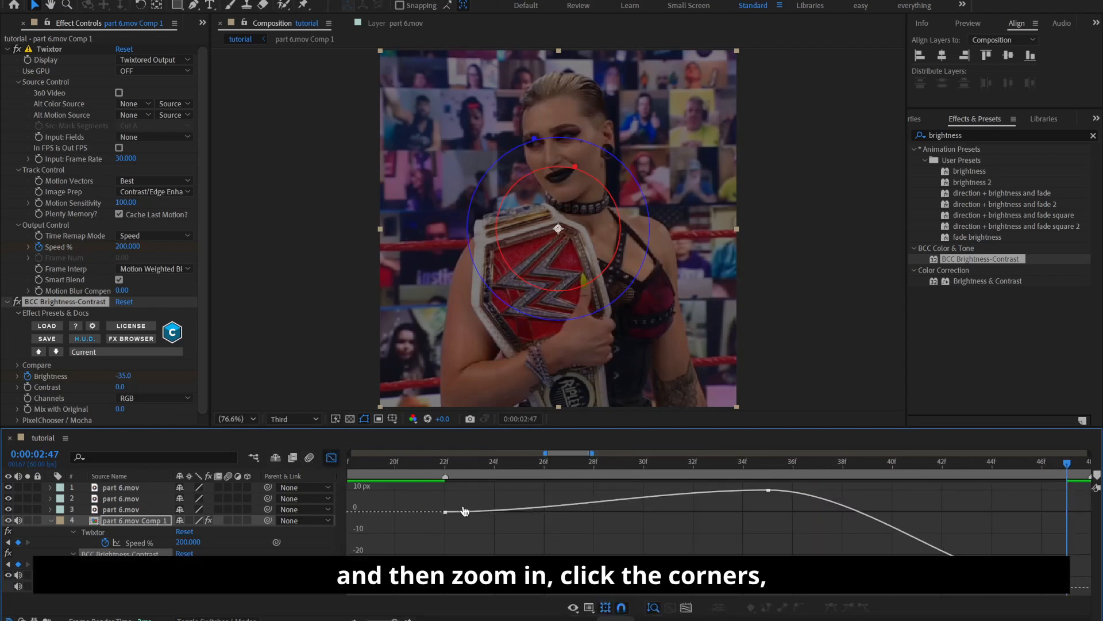
left_click(446, 511)
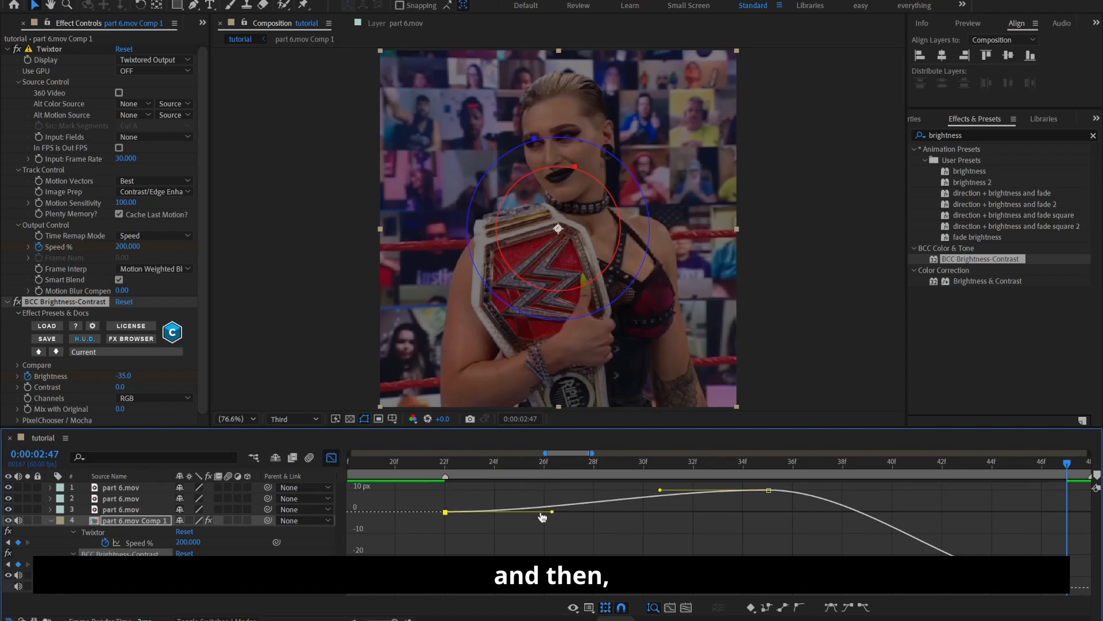
left_click_drag(552, 511, 460, 499)
key("equal")
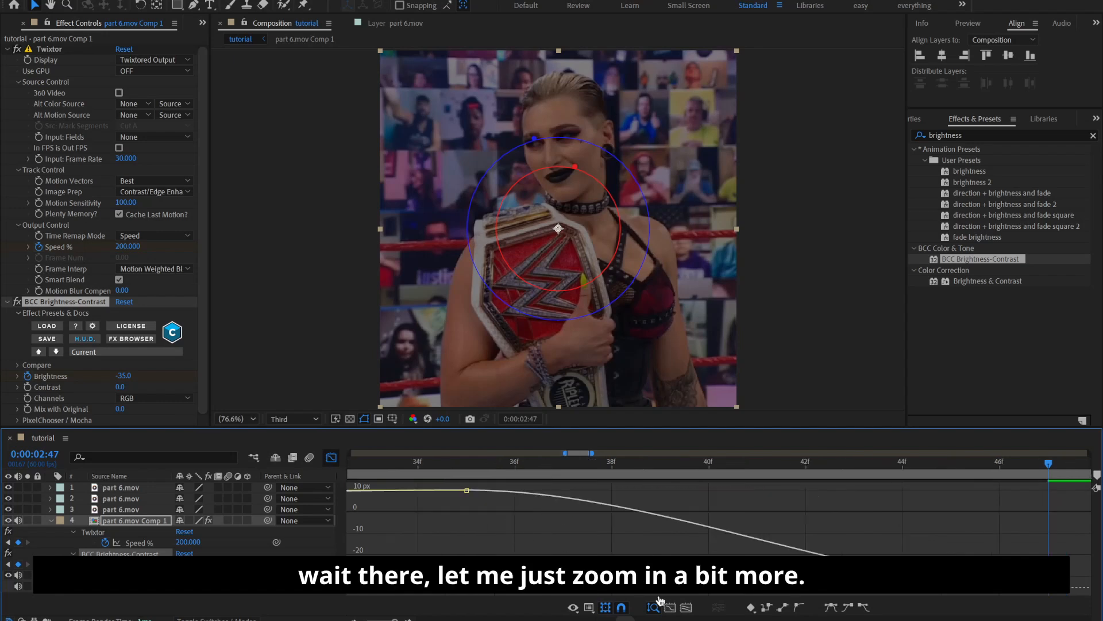
key("minus")
left_click_drag(623, 619, 609, 619)
left_click_drag(804, 494, 582, 504)
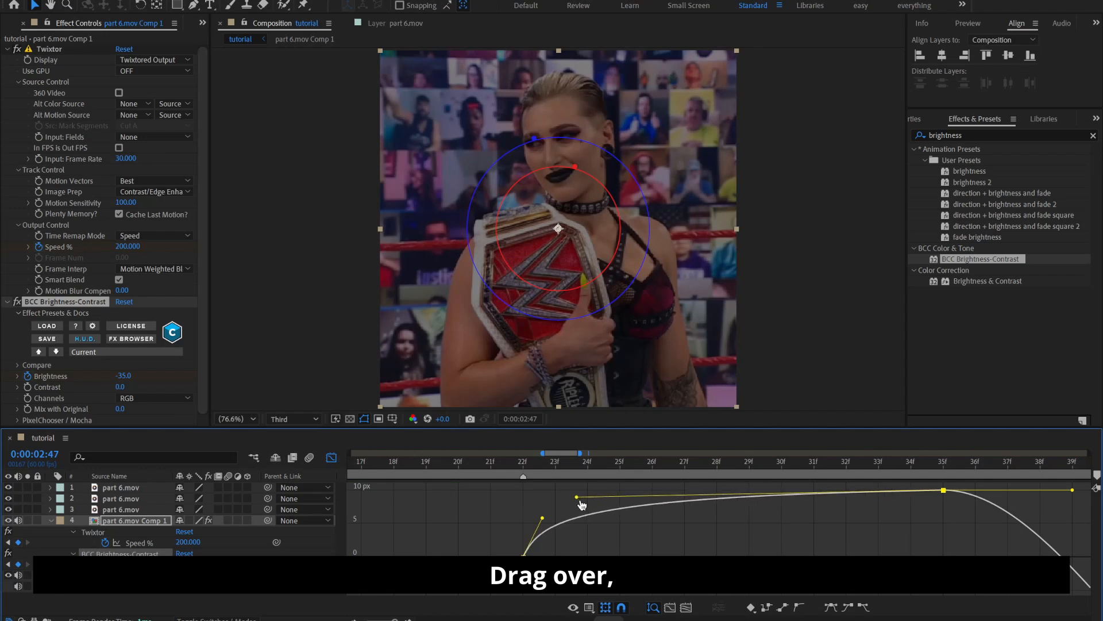
left_click(543, 520)
left_click(543, 520)
left_click_drag(540, 513, 653, 494)
Shape the Brightness curve between the middle and last keyframes to fall gently and drop steeply at the end, and return to the layer bars
mouse_move(613, 619)
left_mouse_down()
mouse_move(652, 619)
mouse_move(630, 618)
left_mouse_up()
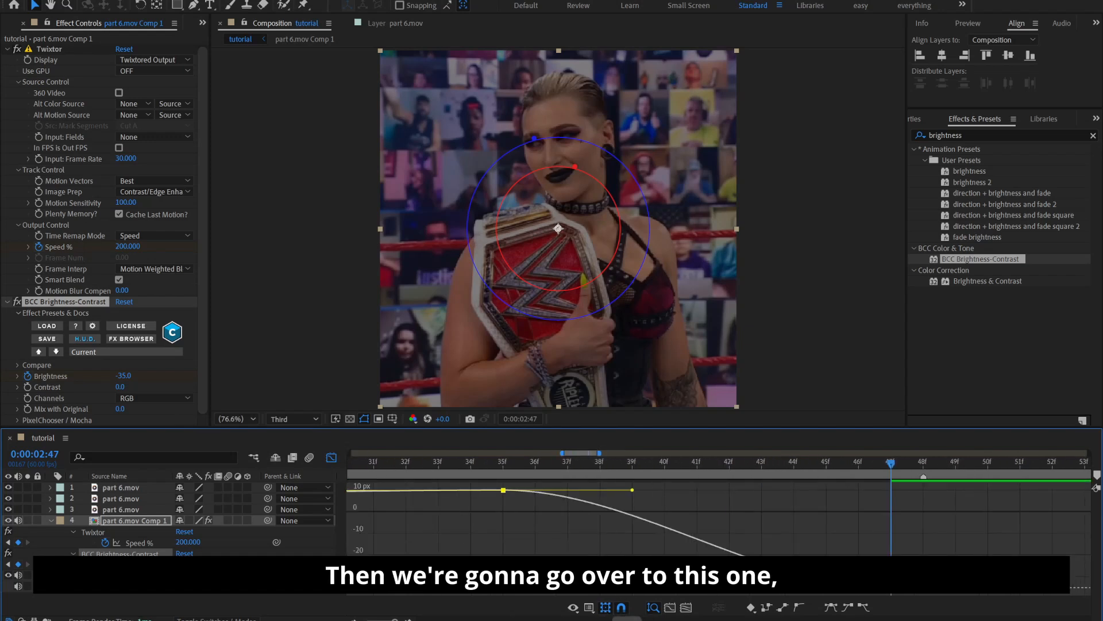
left_click_drag(632, 490, 830, 514)
left_click_drag(763, 587, 879, 545)
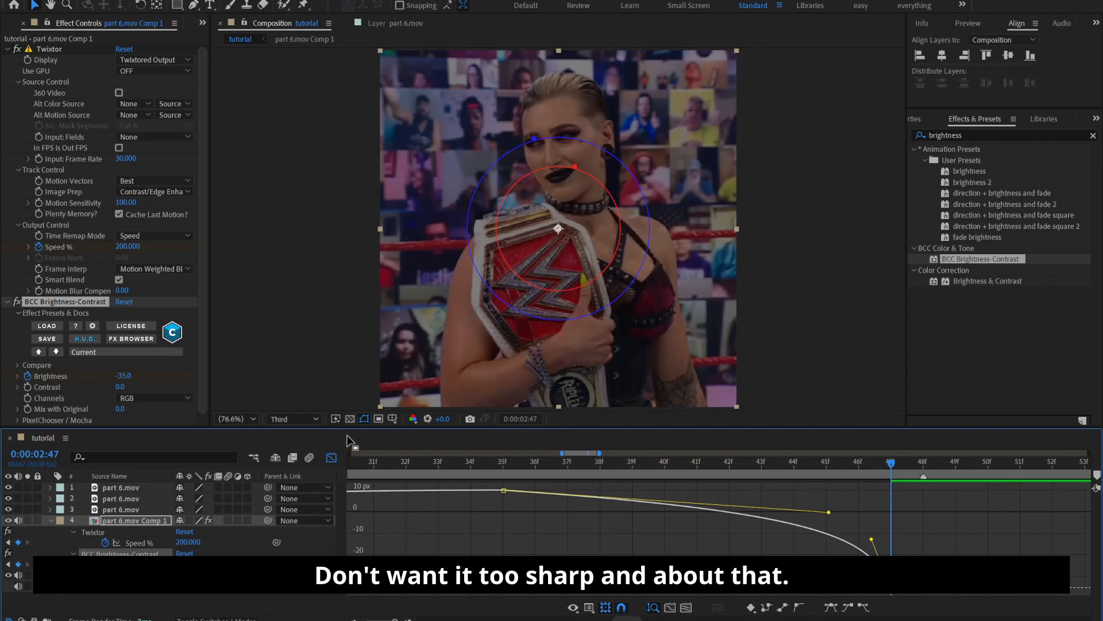
key("minus")
left_click(815, 572)
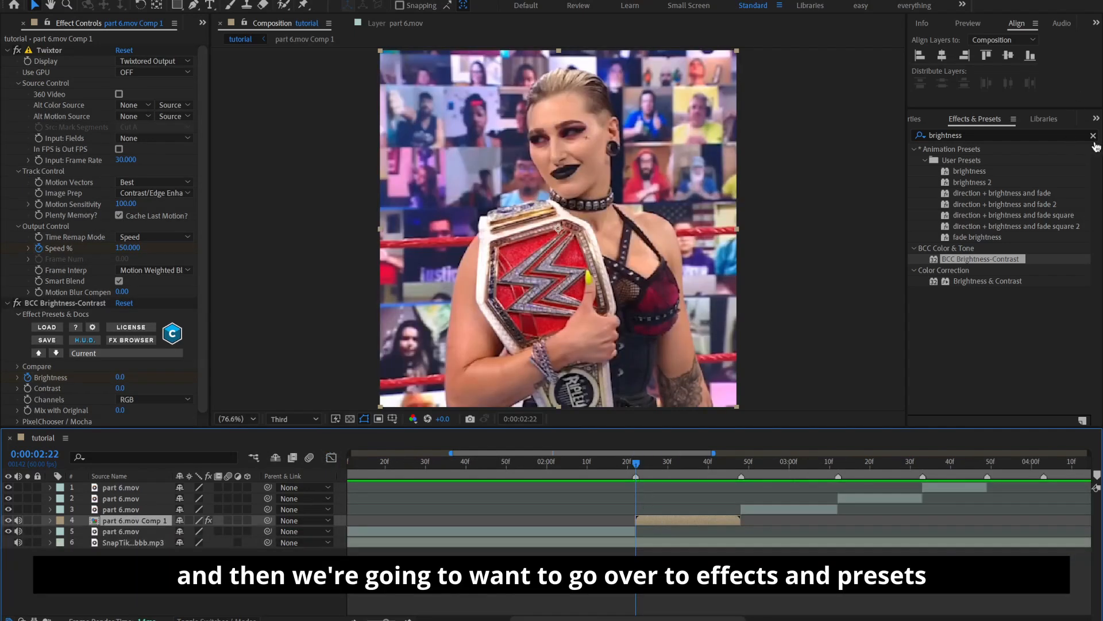
Search the effects for "direc" and apply BCC Directional Blur to part 6.mov Comp 1
left_click(1093, 136)
left_click(1076, 135)
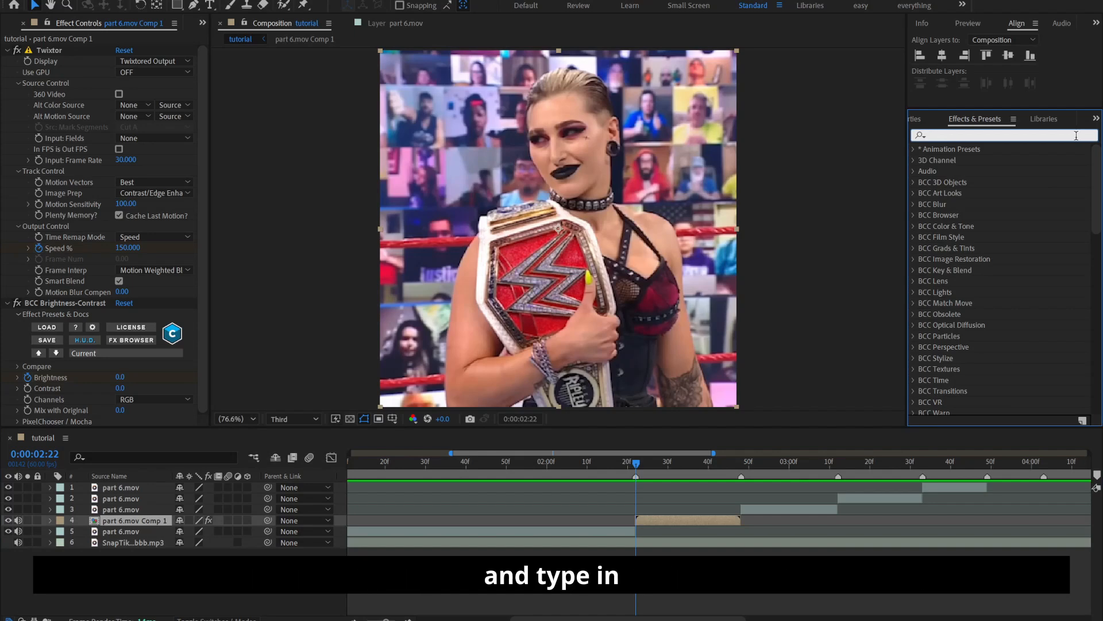
type("di")
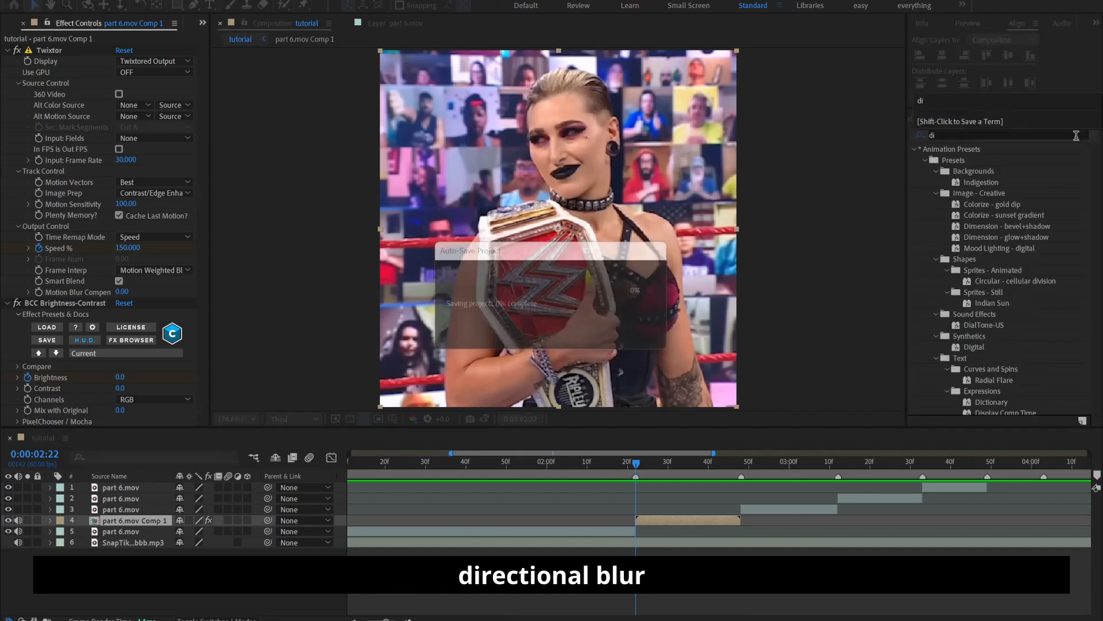
type("rec")
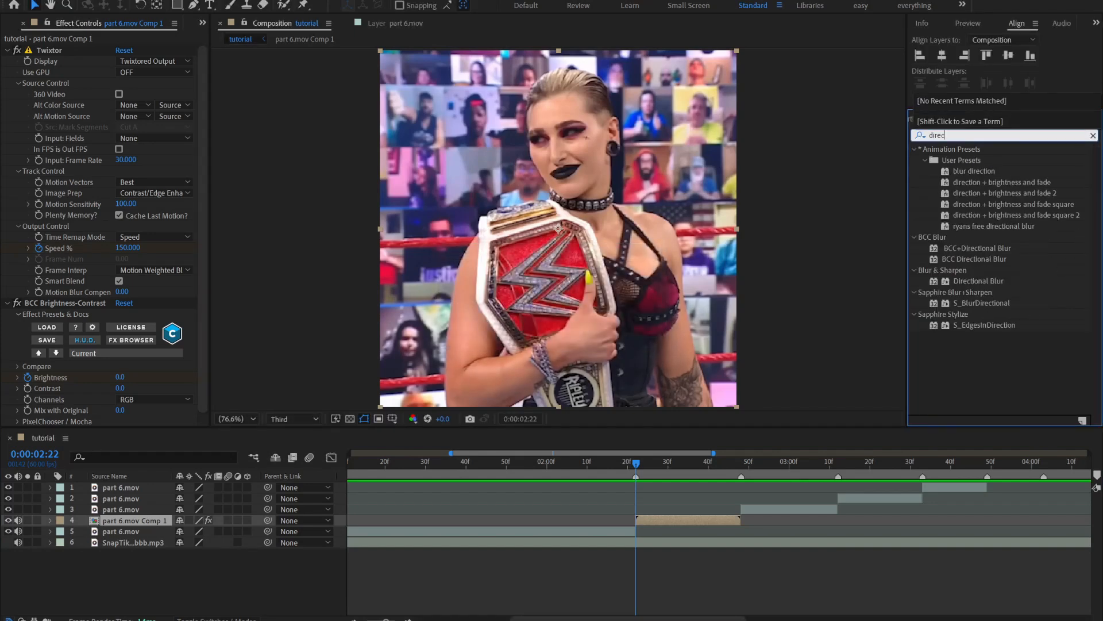
left_click_drag(977, 259, 672, 519)
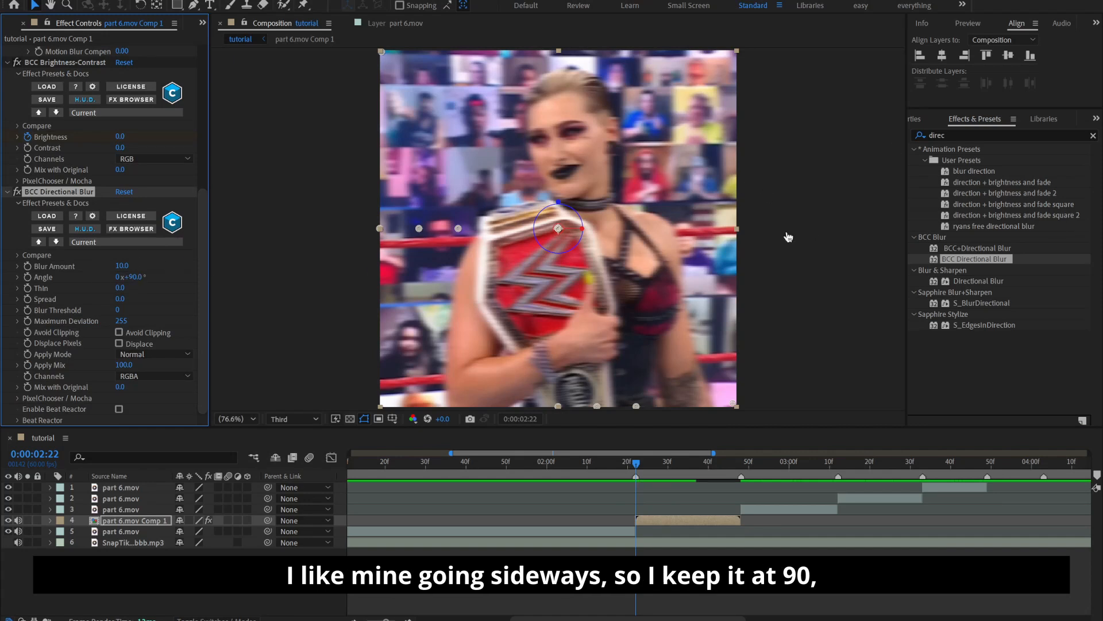
Try a vertical Directional Blur with the Angle at 0° and restore the Angle to 90°
left_click(134, 277)
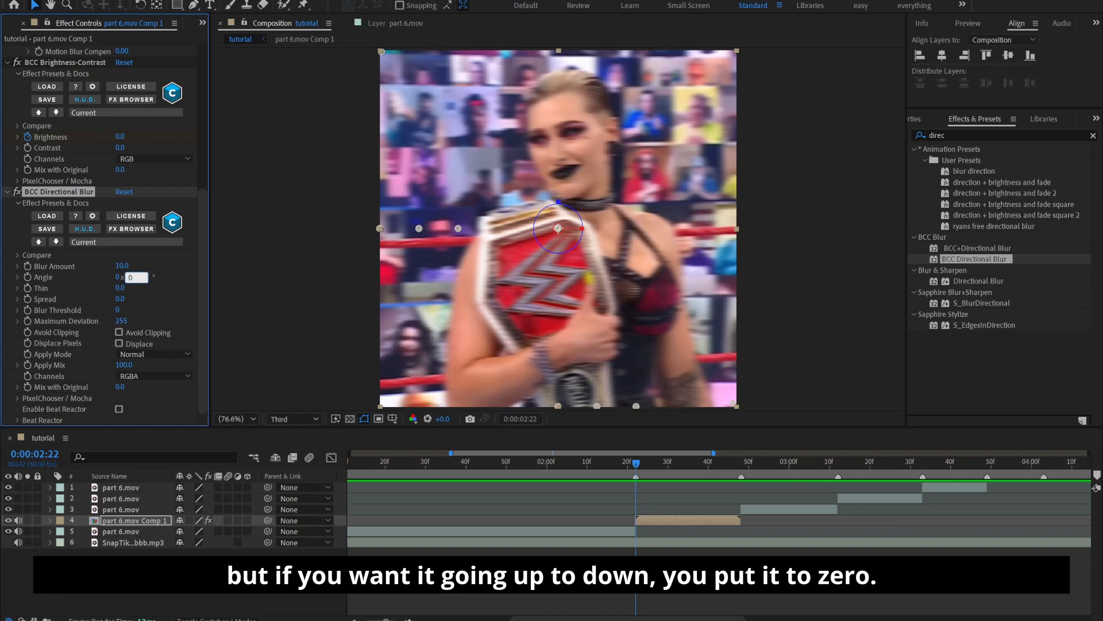
type("0")
key("Return")
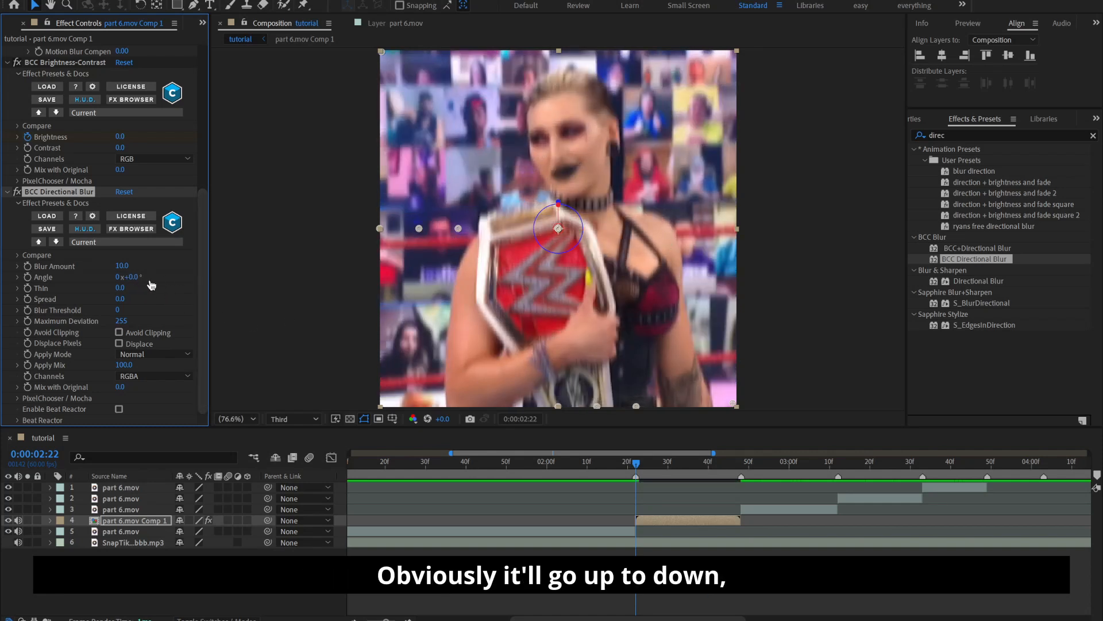
left_click(130, 277)
type("90")
key("Return")
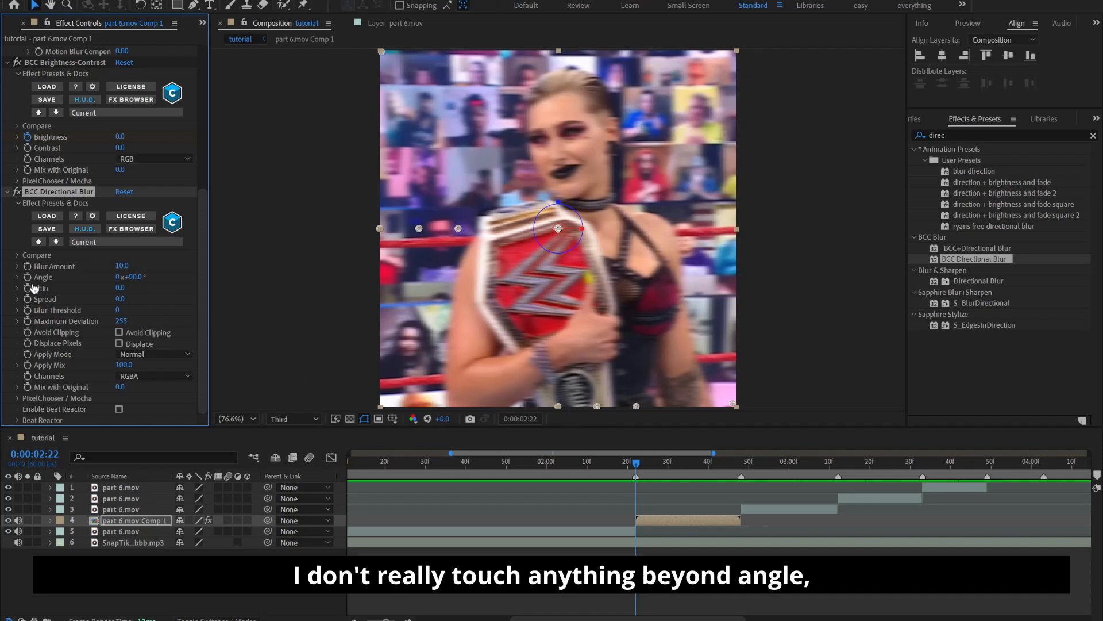
Set the Directional Blur's Blur Amount to 45, keyframe it on the clip's first frame and reveal the layer's keyframes
left_click(120, 267)
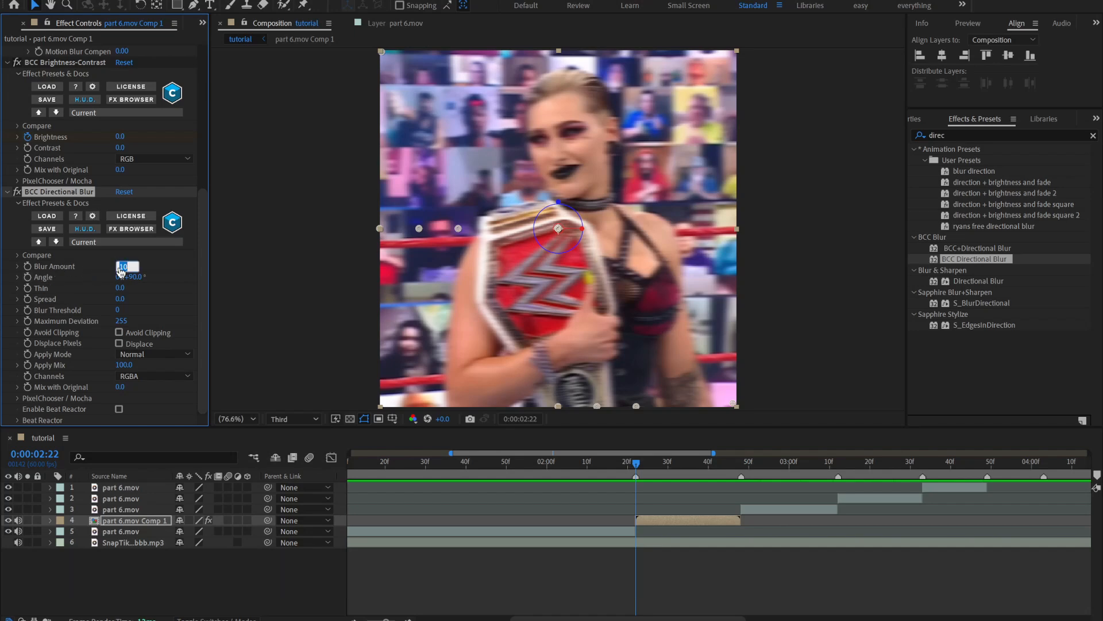
type("45")
key("Return")
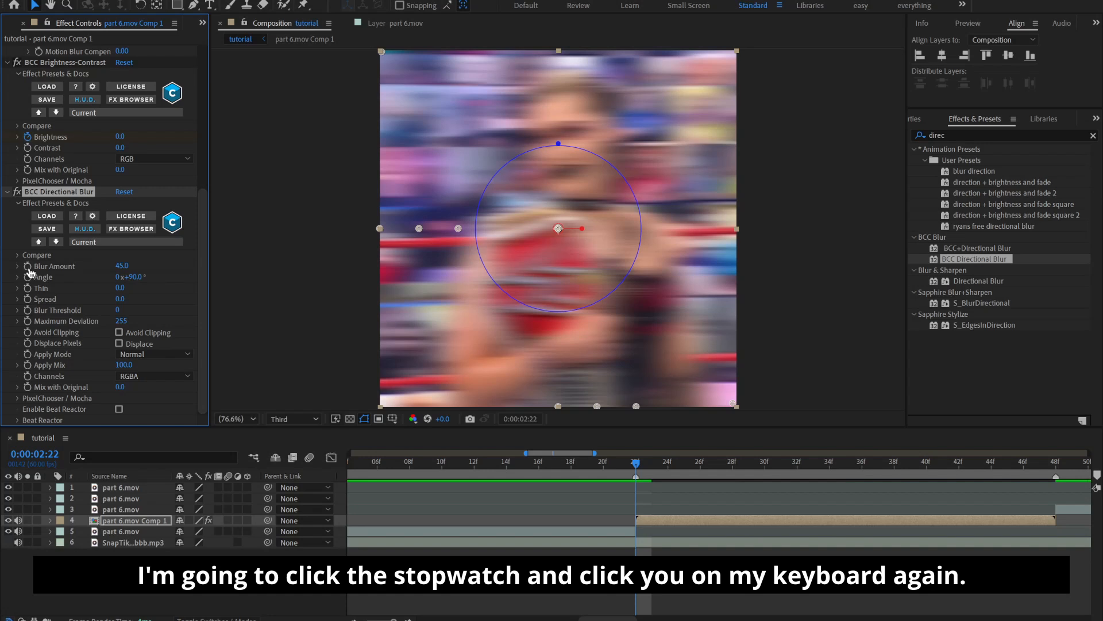
key("u")
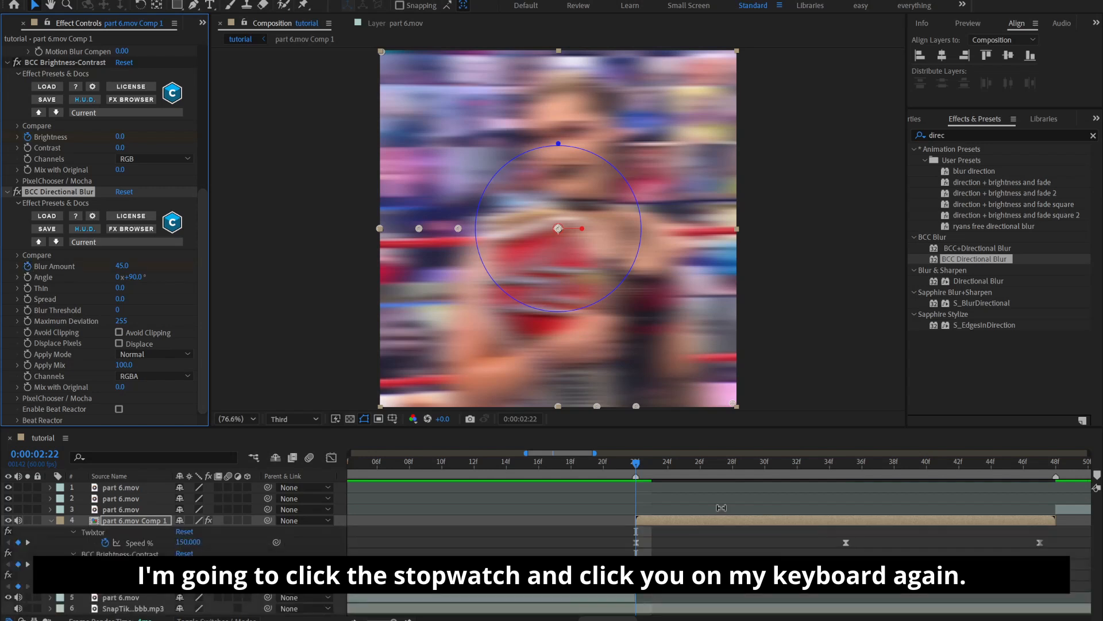
Move the playhead to 0:00:02:31 and keyframe the Directional Blur's Blur Amount at 0
left_click_drag(672, 463, 766, 561)
left_click_drag(771, 464, 778, 486)
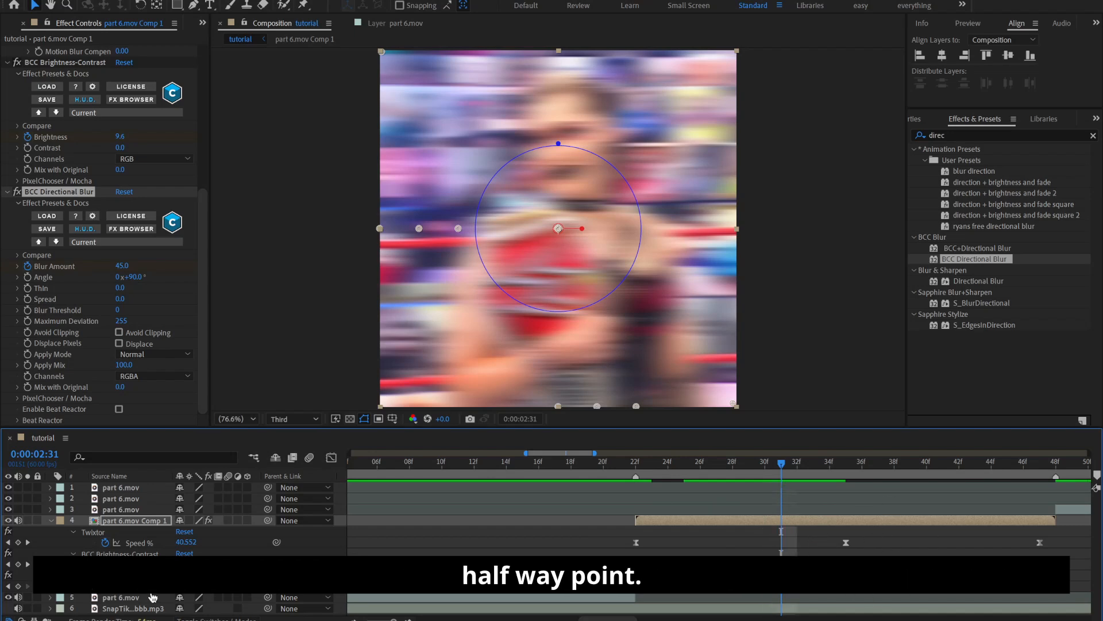
type("0")
key("Return")
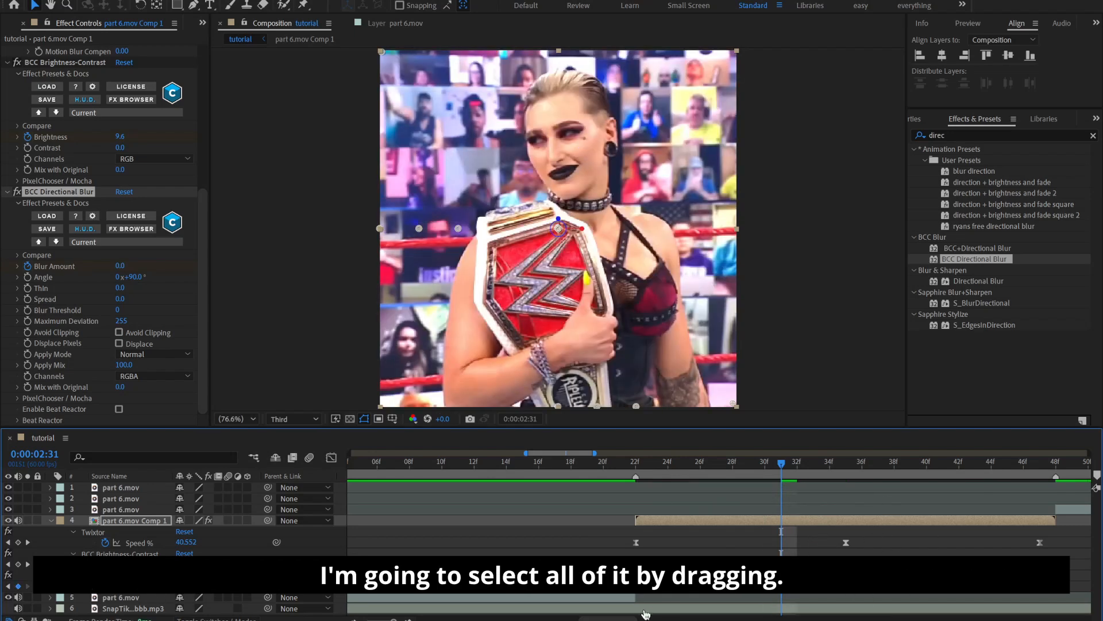
Select both Blur Amount keyframes of the Directional Blur on part 6.mov Comp 1 and apply Easy Ease to them
left_click_drag(627, 591, 664, 589)
left_click_drag(793, 592, 792, 592)
right_click(785, 592)
mouse_move(816, 580)
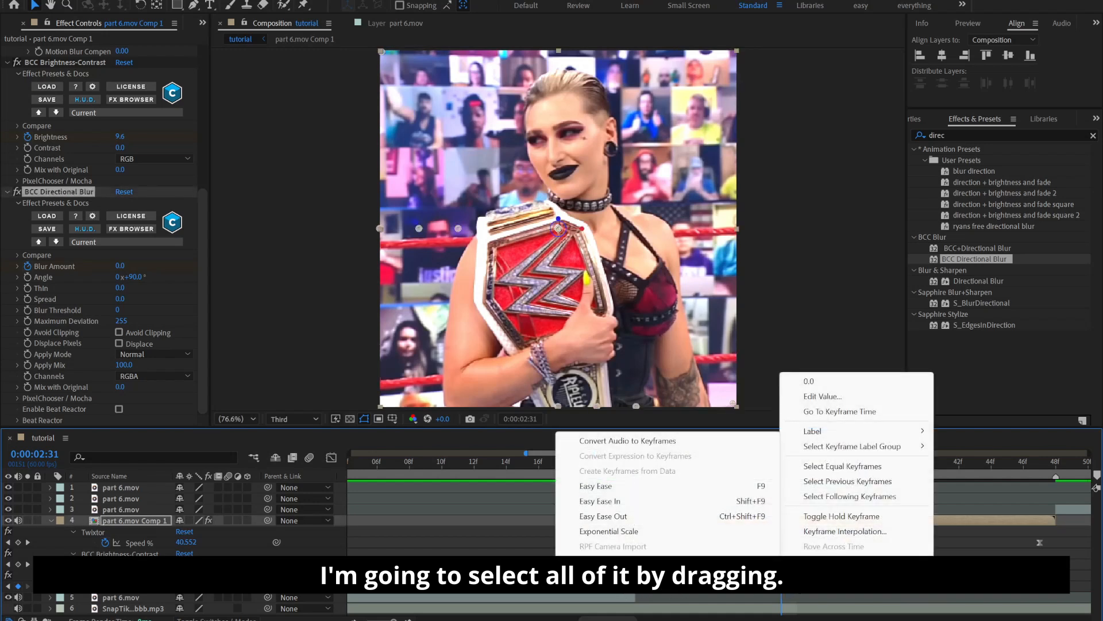
left_click(640, 488)
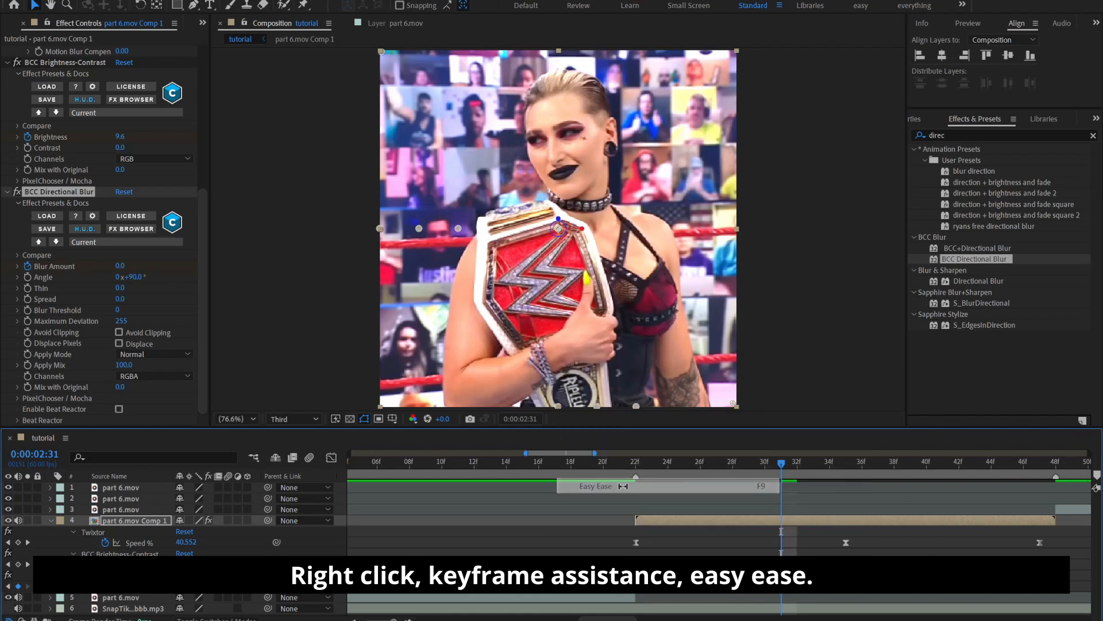
Reshape the Blur Amount curve in the graph editor so it falls sharply at first and levels out gradually, and preview it
left_click(331, 459)
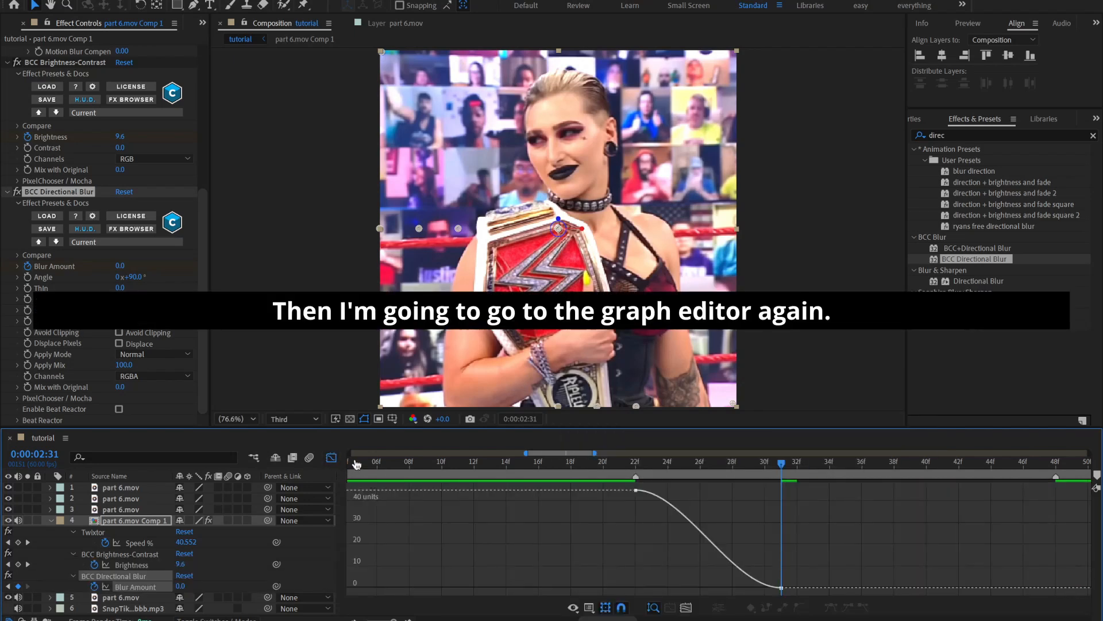
key("equal")
left_click(521, 497)
left_click_drag(521, 498, 509, 568)
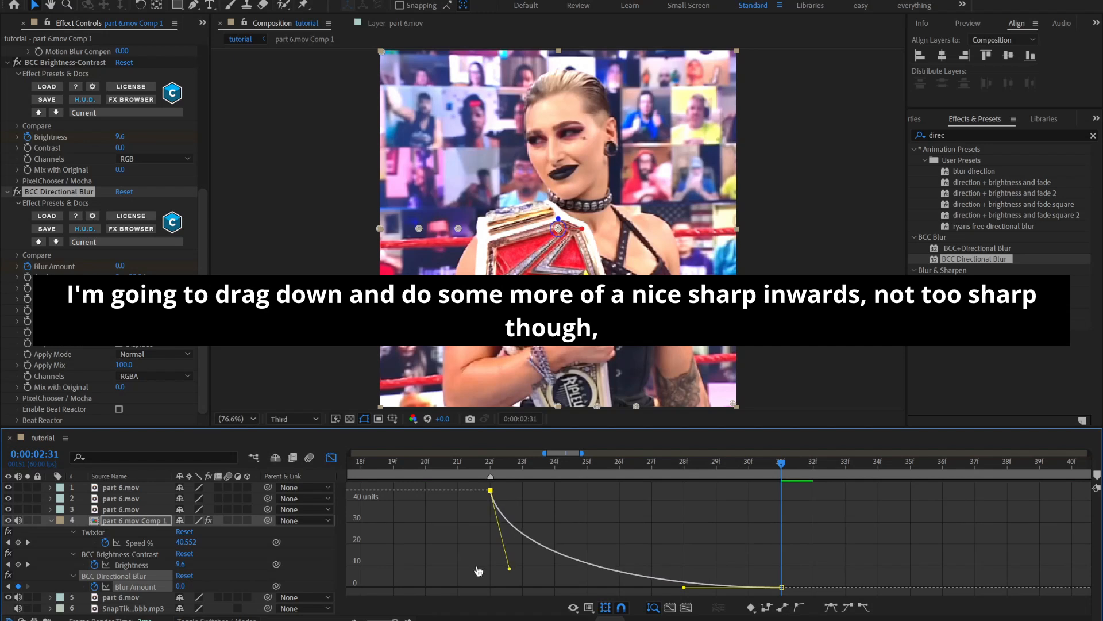
left_click_drag(683, 588, 539, 592)
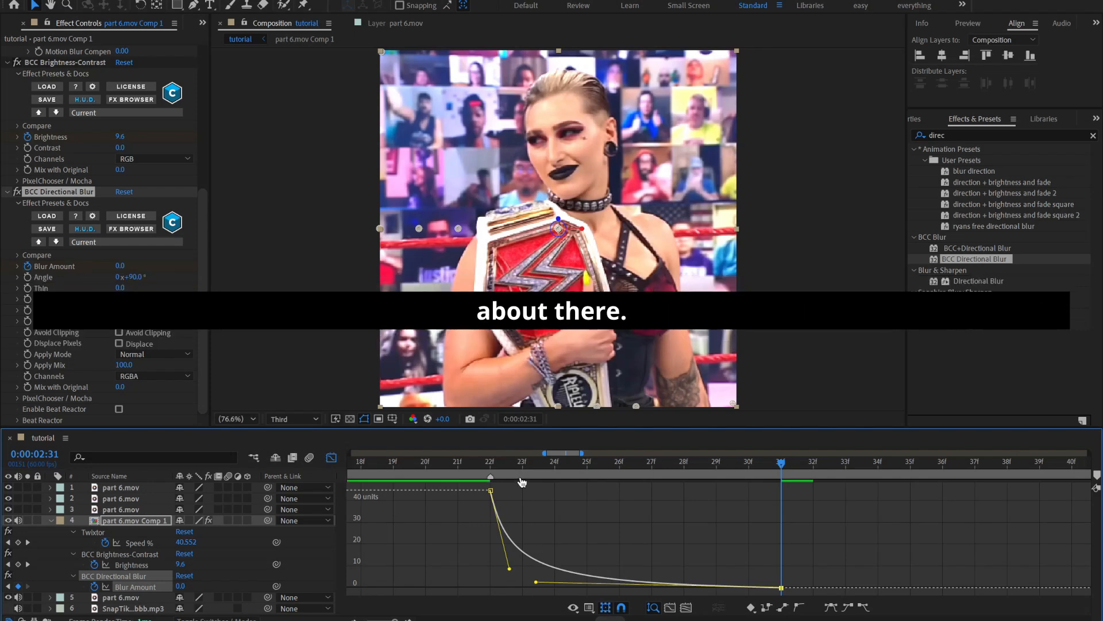
key("space")
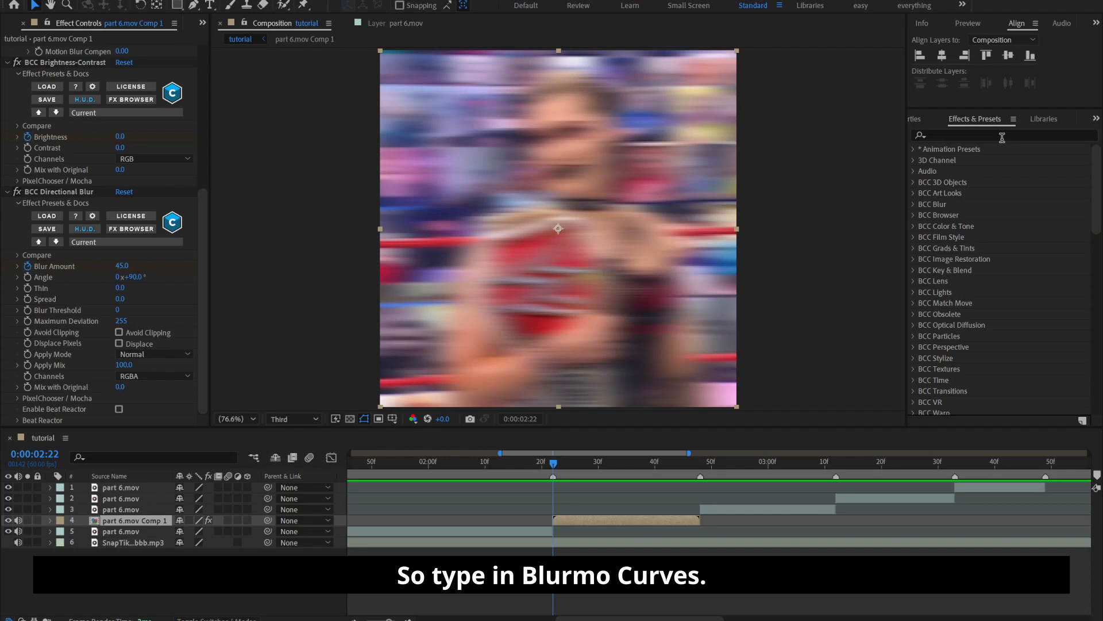
Search the effects for "blurmo" and apply S_BlurMoCurves to part 6.mov Comp 1
left_click(1002, 138)
type("blurmo")
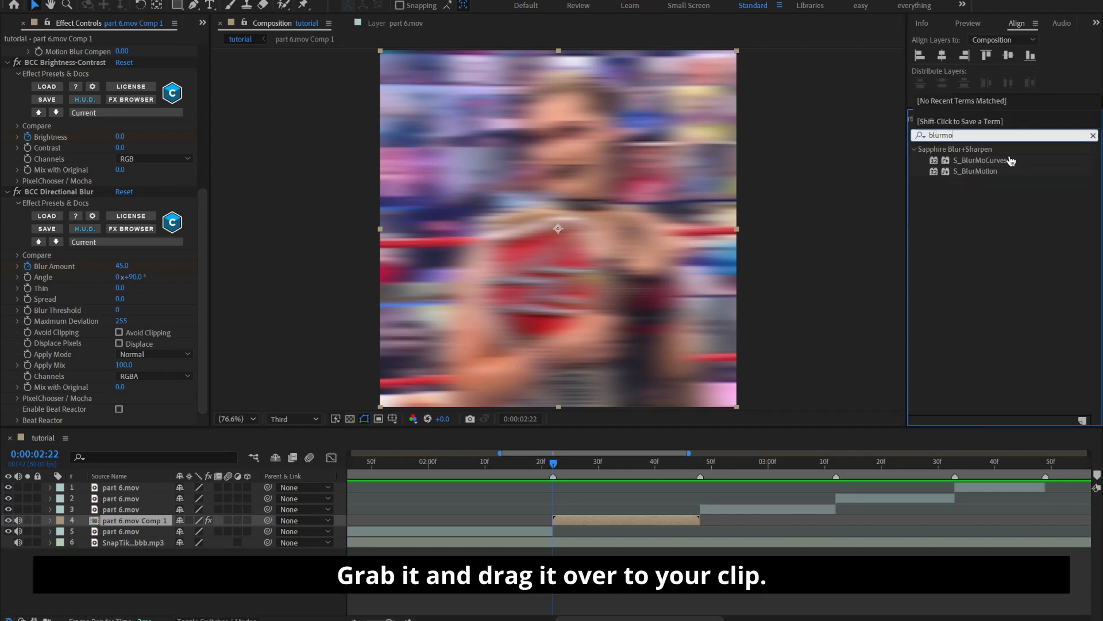
left_click_drag(1011, 161, 630, 515)
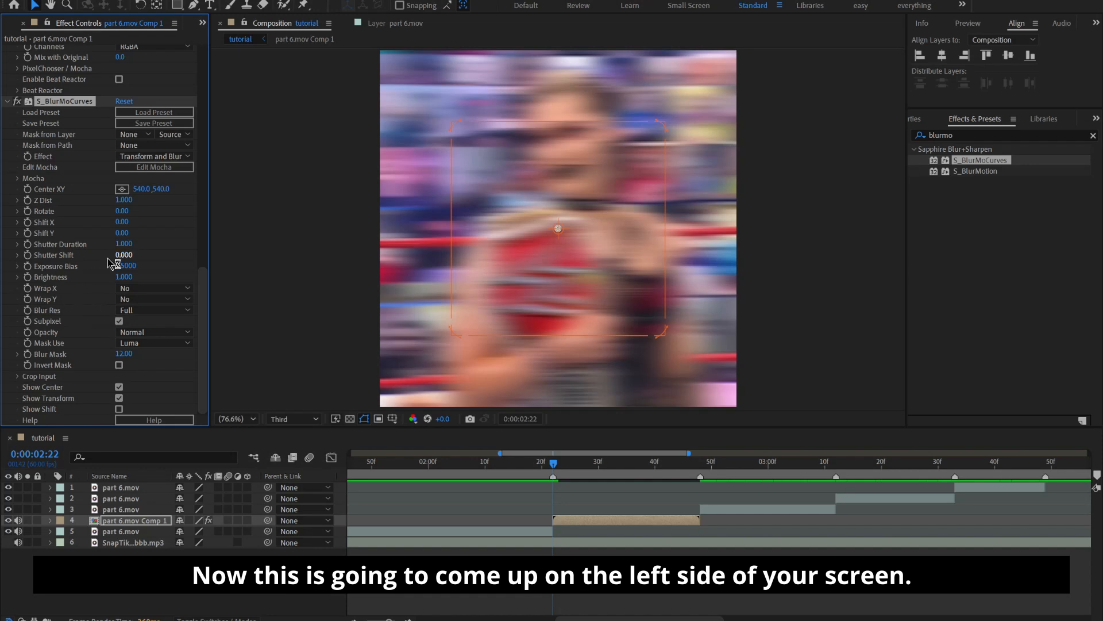
Keyframe S_BlurMoCurves' Z Dist at its default on the clip's first frame and reveal the layer's keyframes
left_click(162, 252)
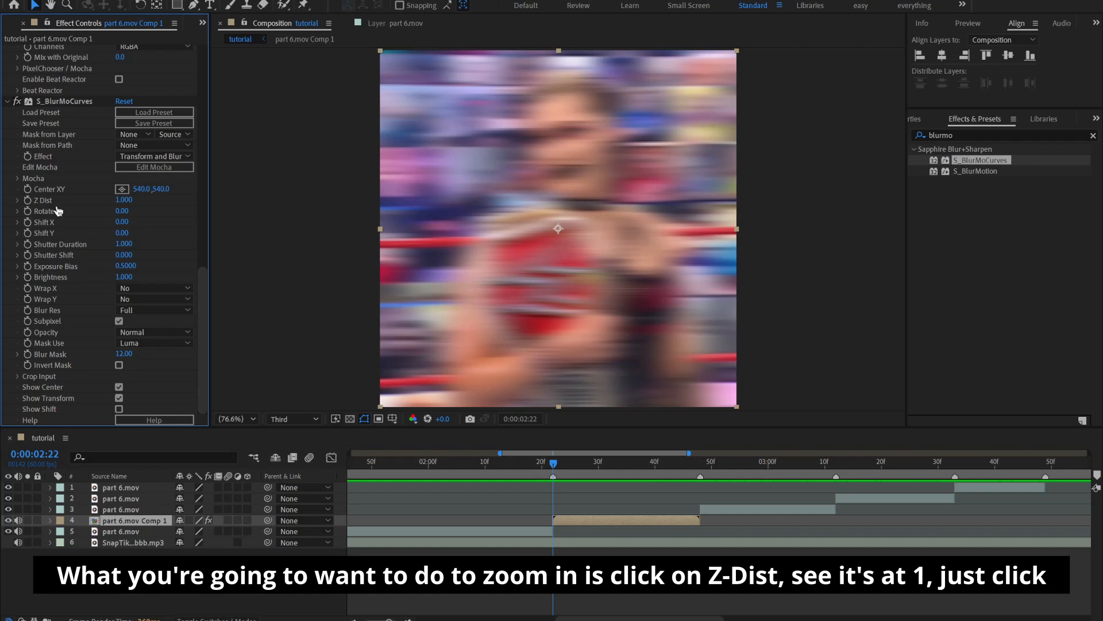
left_click(27, 200)
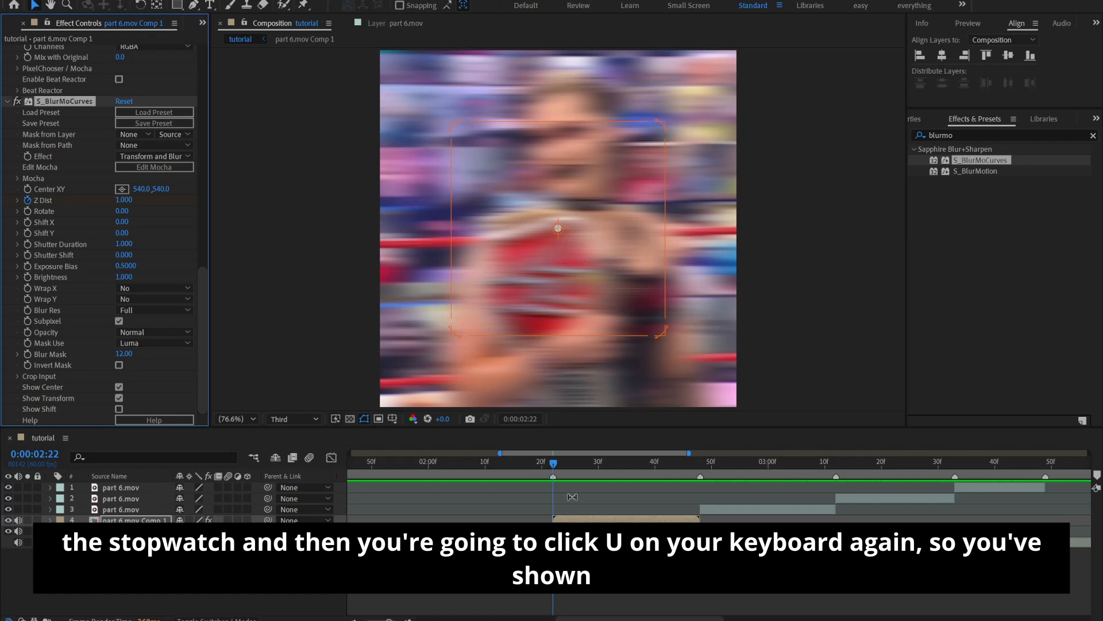
key("u")
scroll(575, 516, "down", 1)
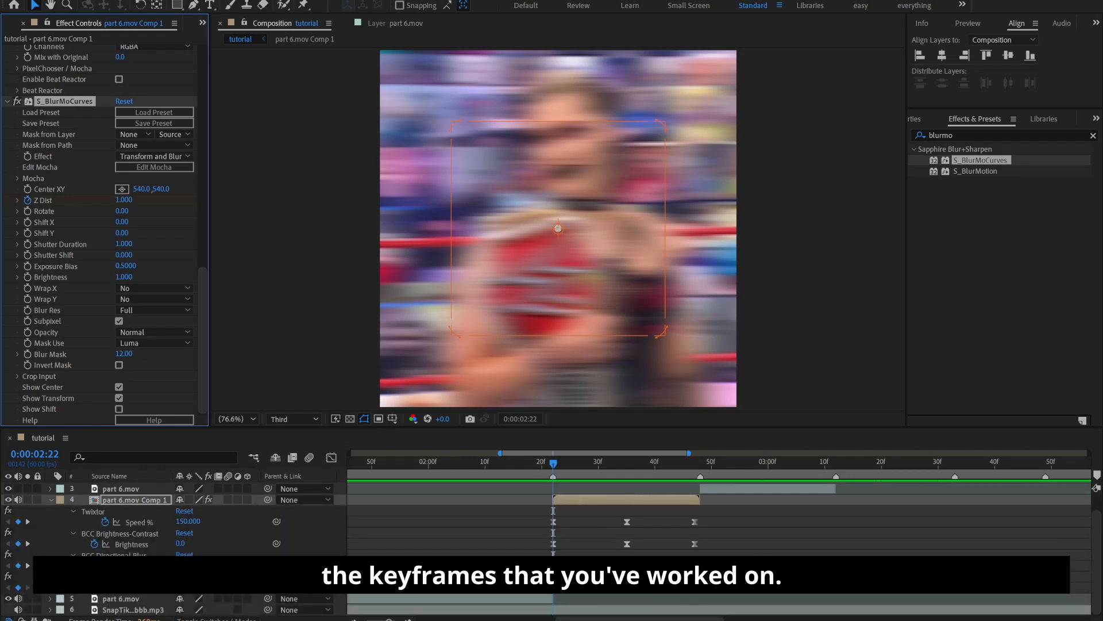
Keyframe the Z Dist on the clip's last frame, trying 0.75 and settling on 0.85
key("o")
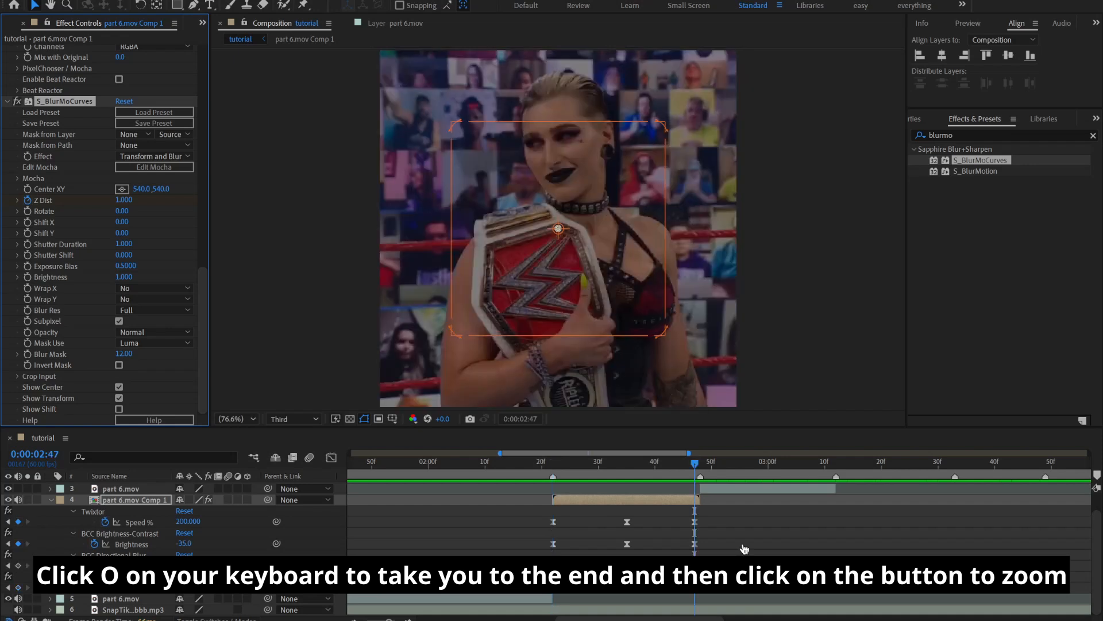
left_click(123, 200)
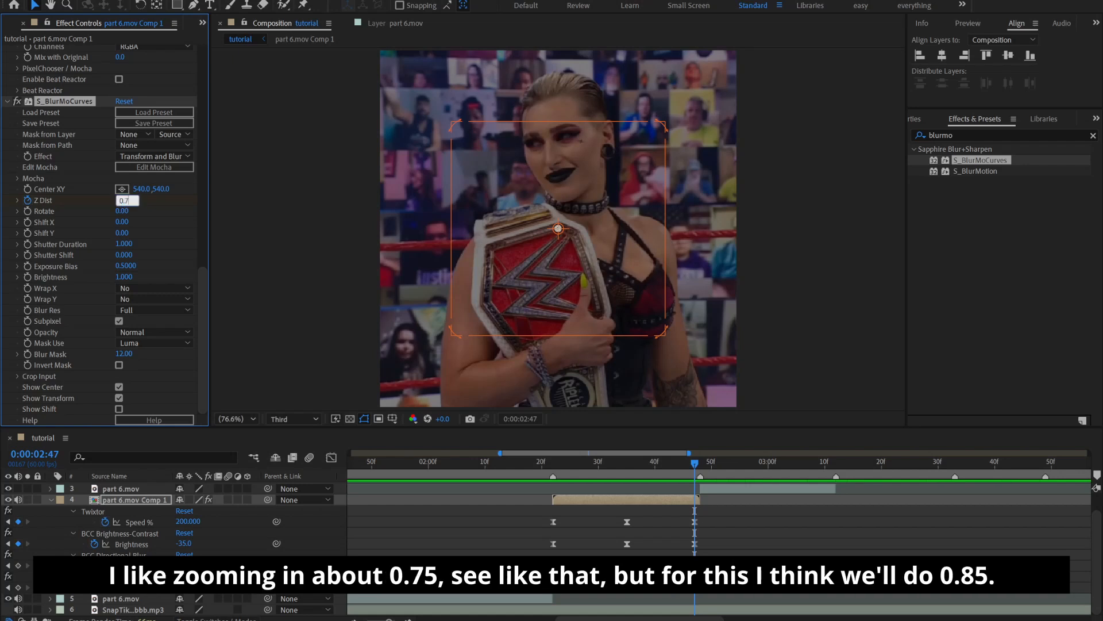
key("Return")
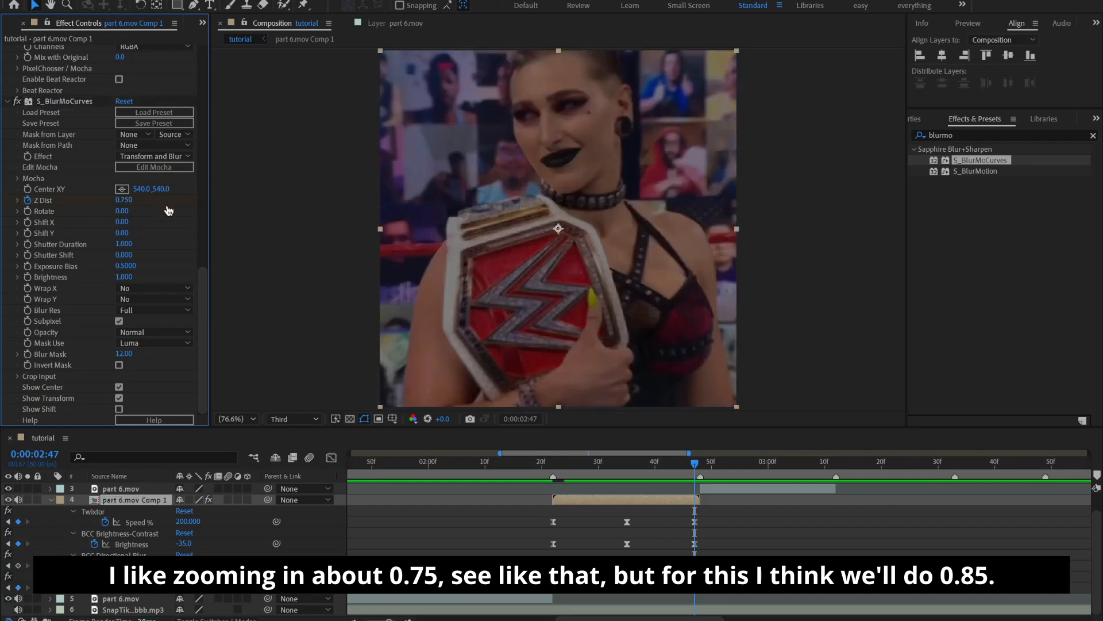
left_click(125, 201)
type("0.")
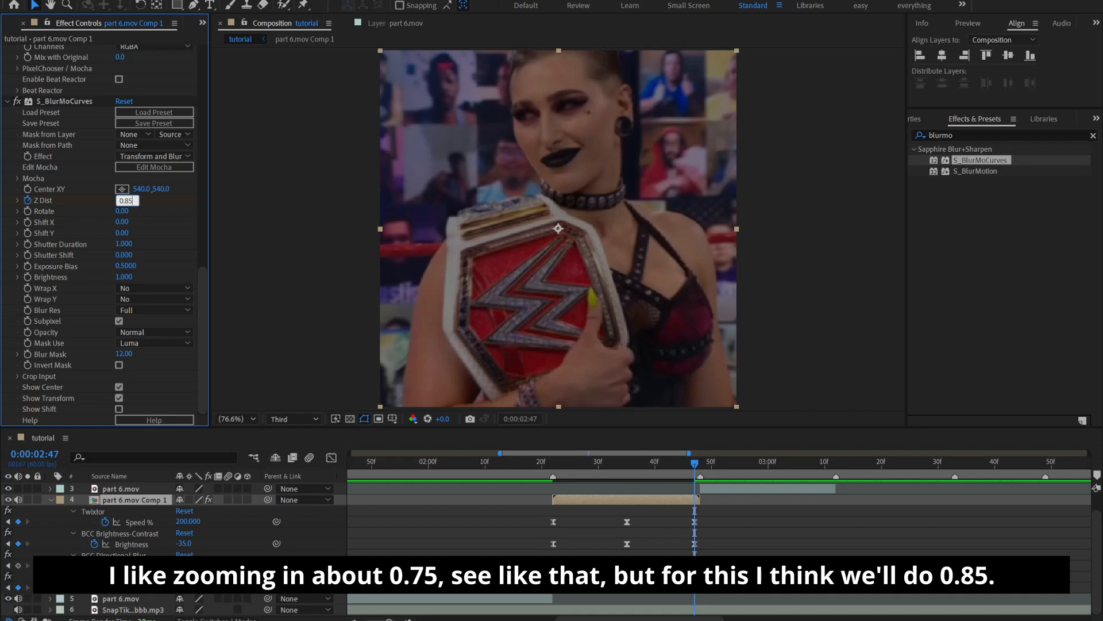
key("Return")
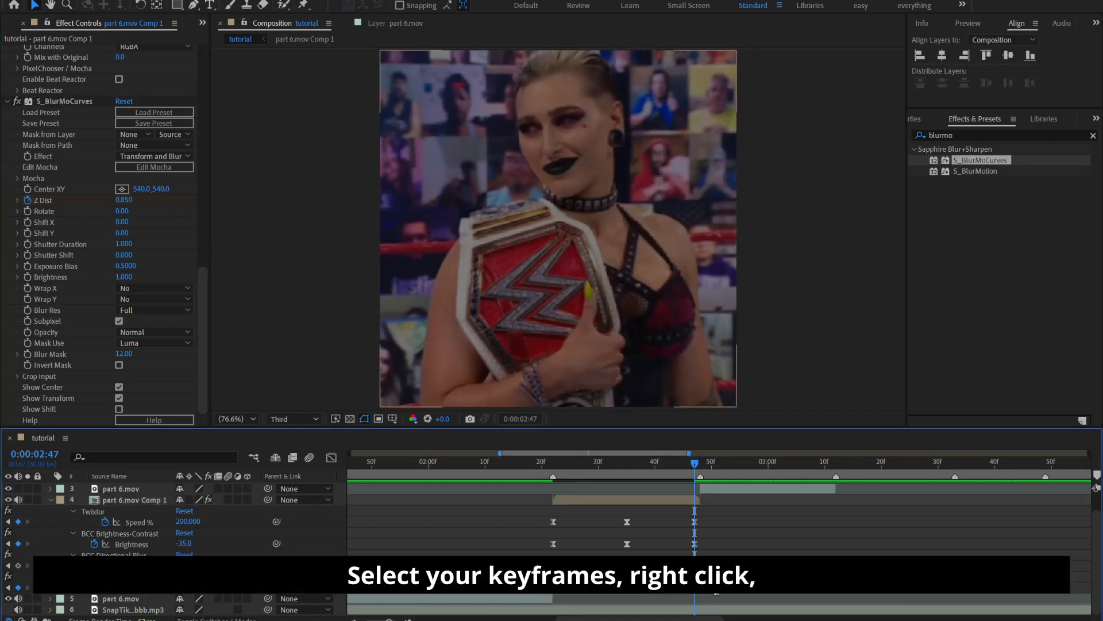
Select the Z Dist keyframes and apply Easy Ease to them
left_click_drag(718, 592, 714, 595)
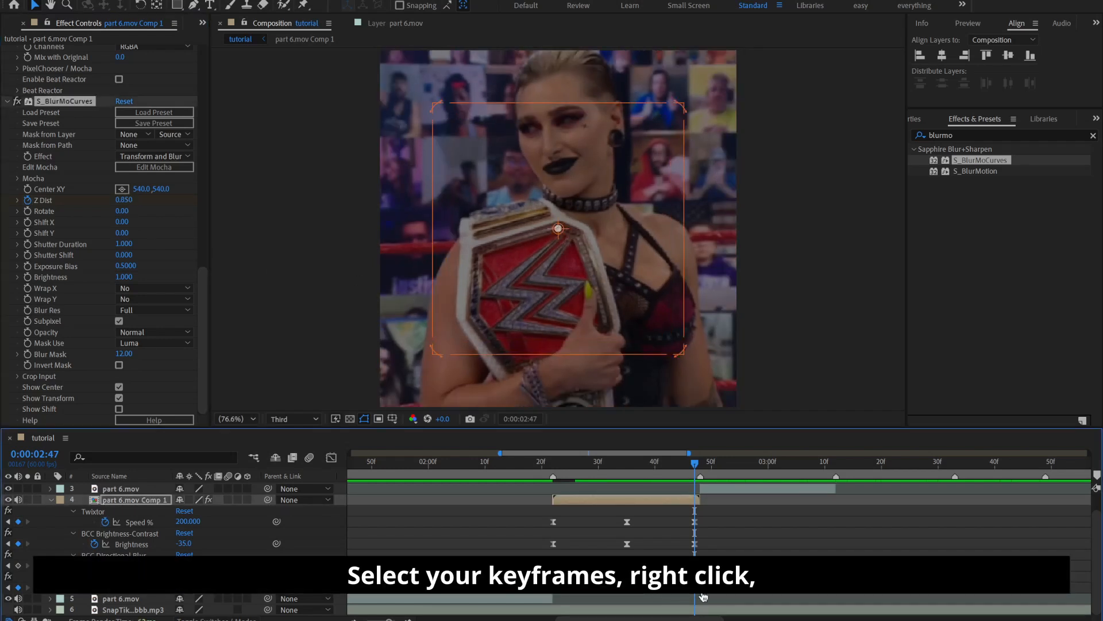
right_click(697, 596)
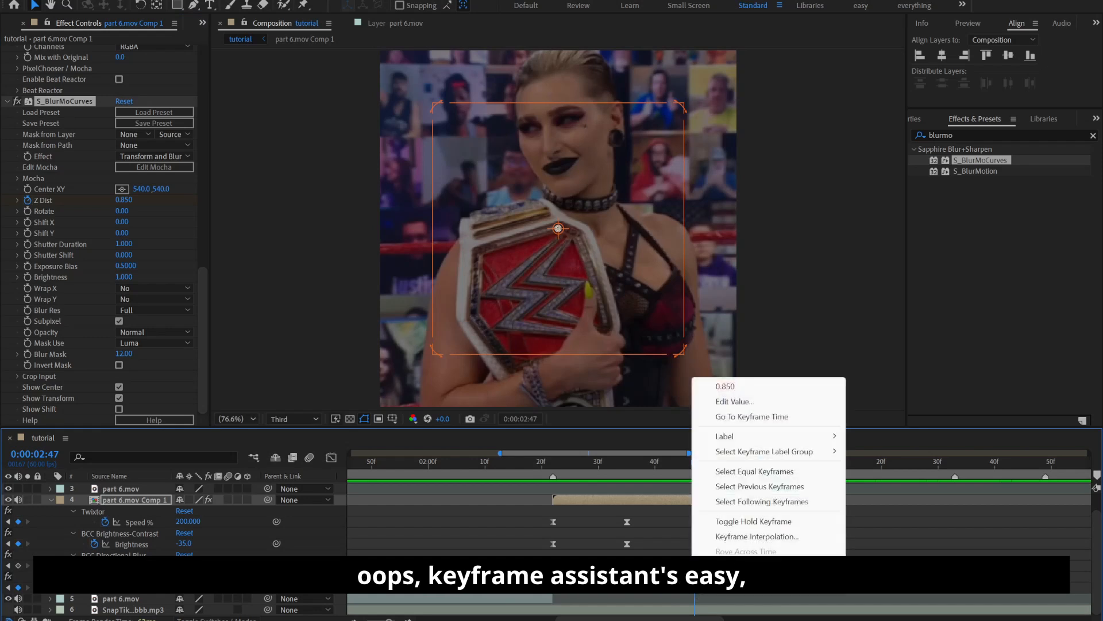
mouse_move(764, 581)
left_click(916, 497)
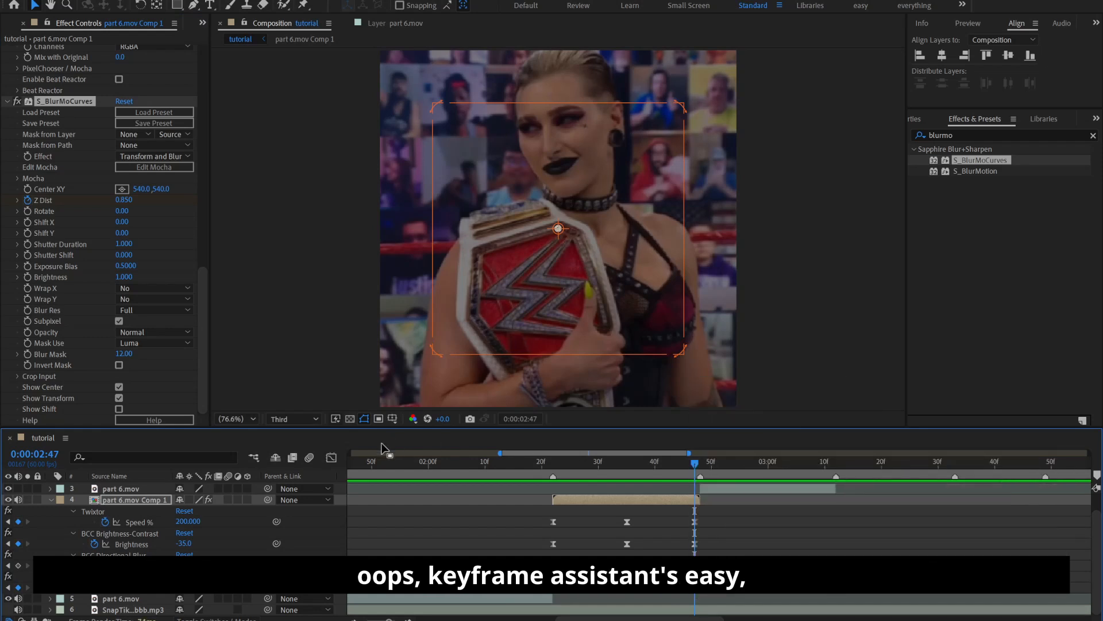
Reshape the Z Dist curve in the graph editor with a moderately steep start and gradual finish, and collapse the layer's keyframes
left_click(332, 457)
key("=")
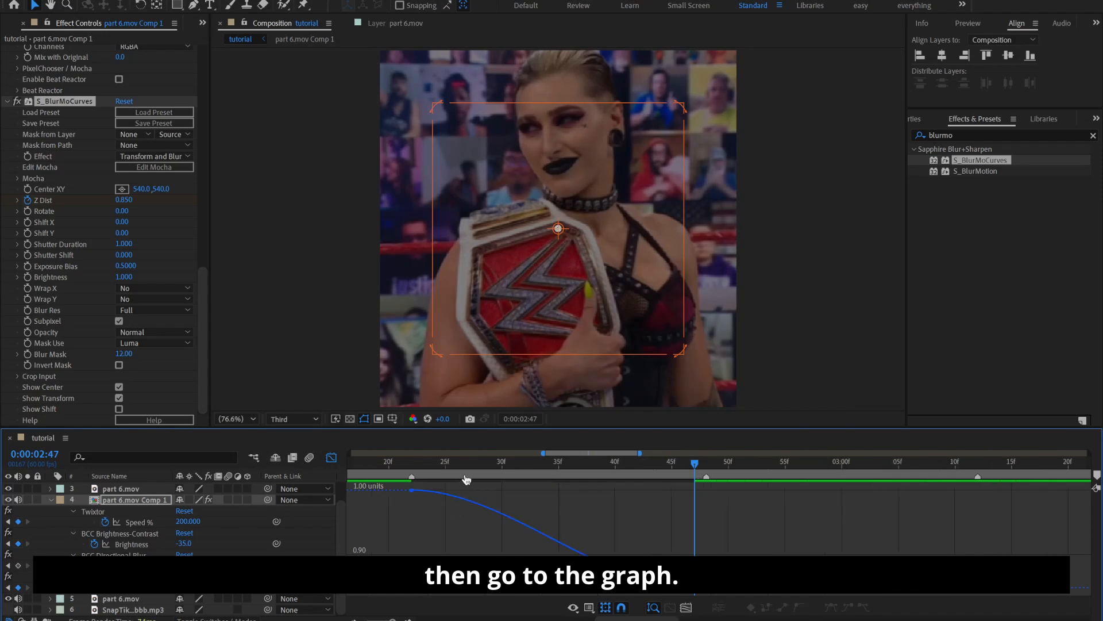
left_click(411, 489)
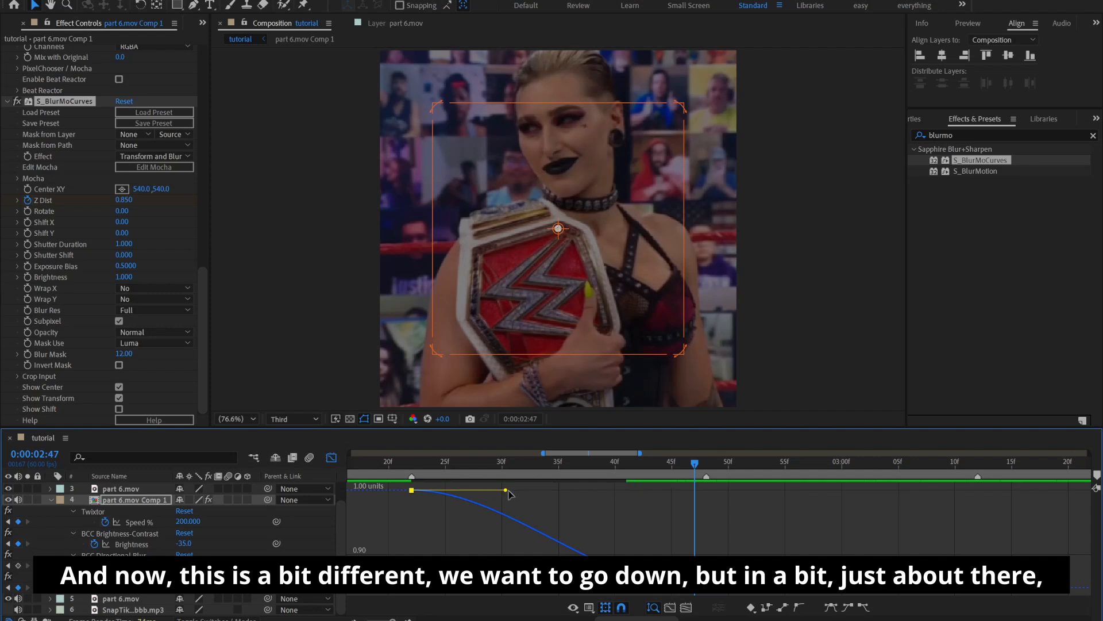
left_click_drag(506, 490, 438, 552)
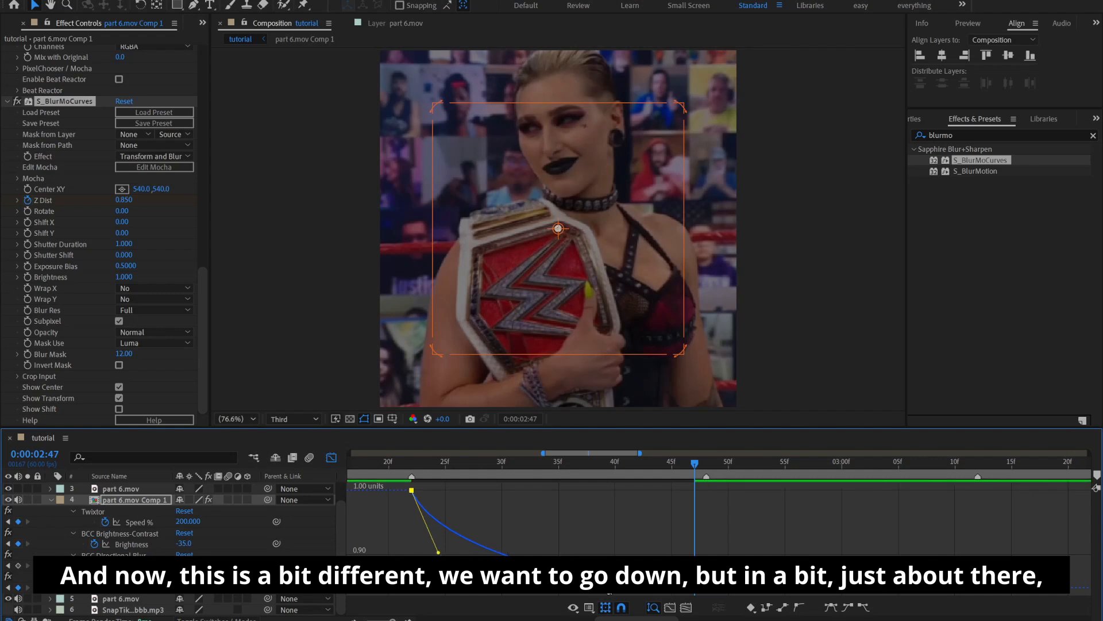
mouse_move(670, 551)
left_mouse_down()
mouse_move(665, 529)
mouse_move(673, 535)
left_mouse_up()
key("minus")
key("minus")
left_click(331, 457)
left_click_drag(617, 479, 568, 484)
key("u")
left_click(642, 578)
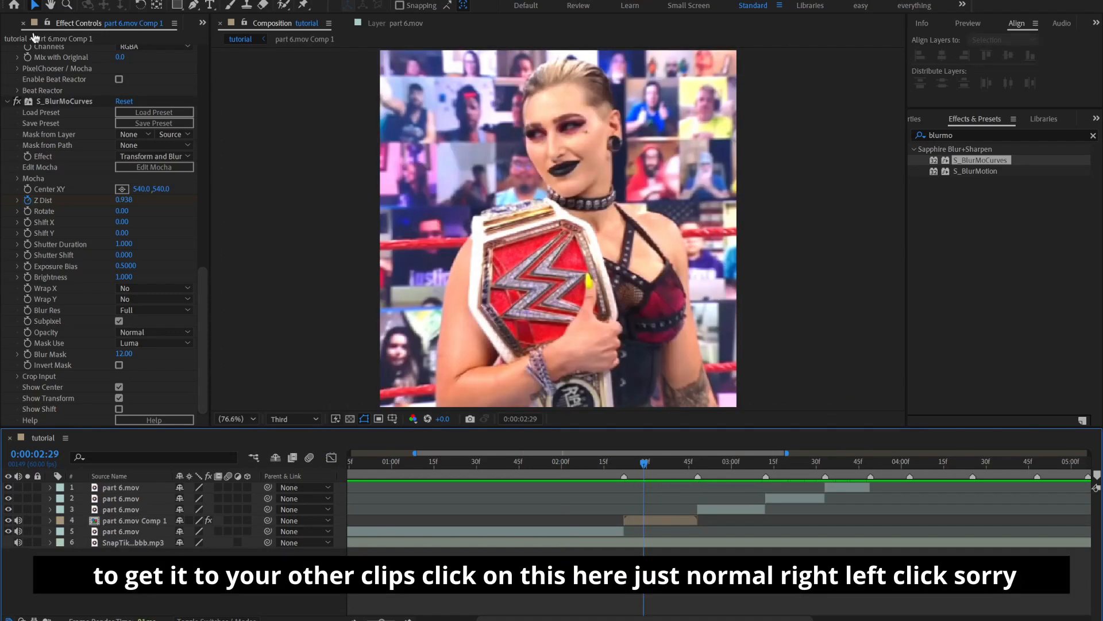
Select every effect on part 6.mov Comp 1, from Twixtor through S_BlurMoCurves, and copy them
left_click(71, 103)
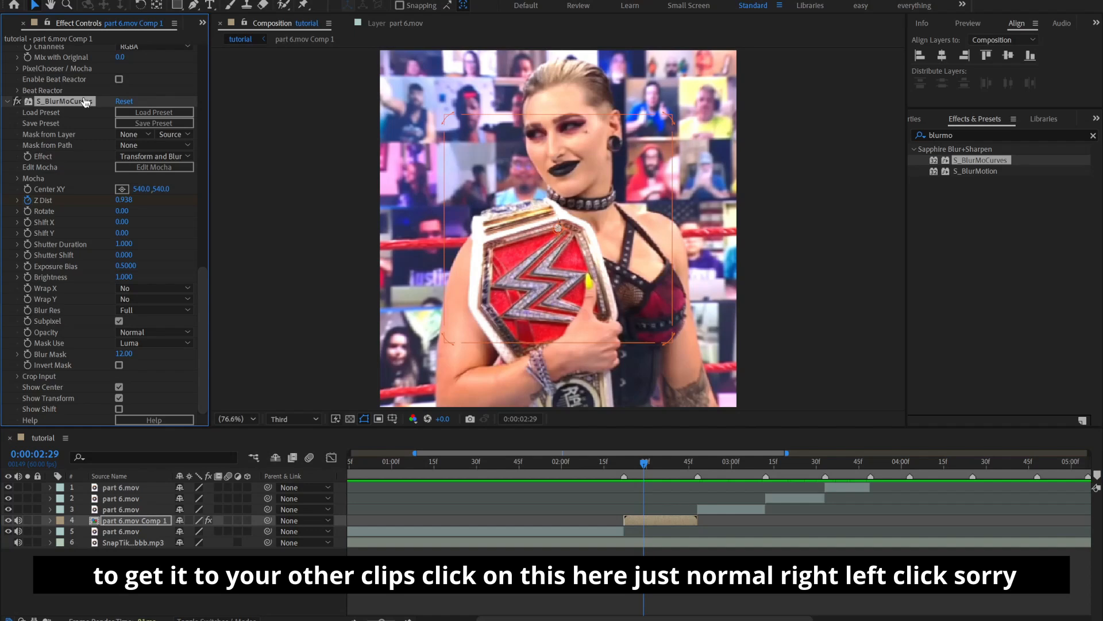
scroll(115, 130, "up", 10)
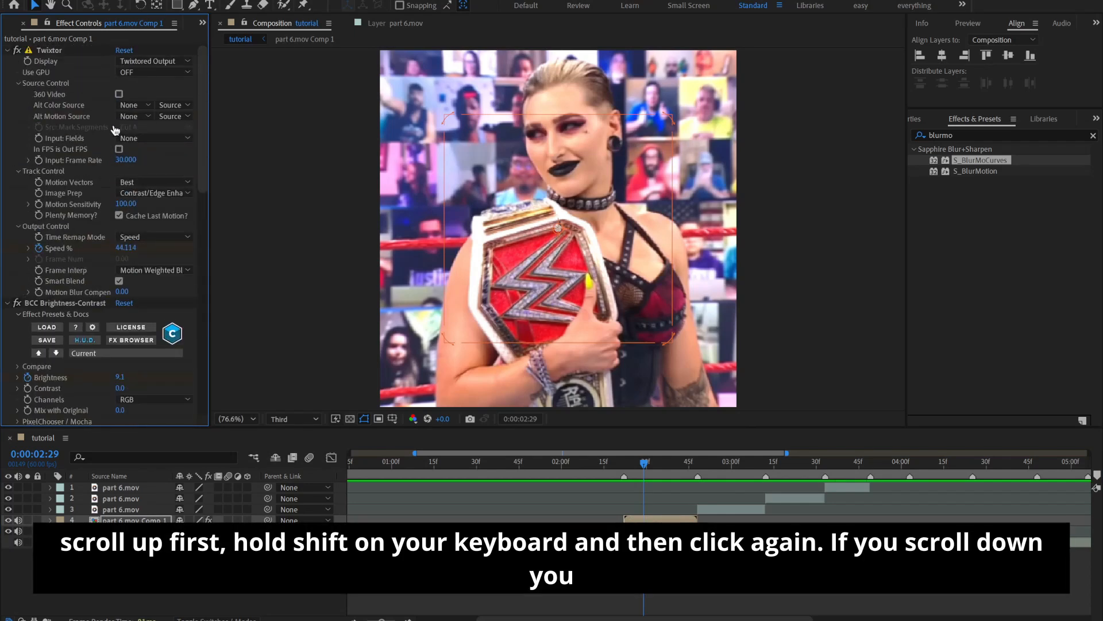
left_click(63, 50, "shift")
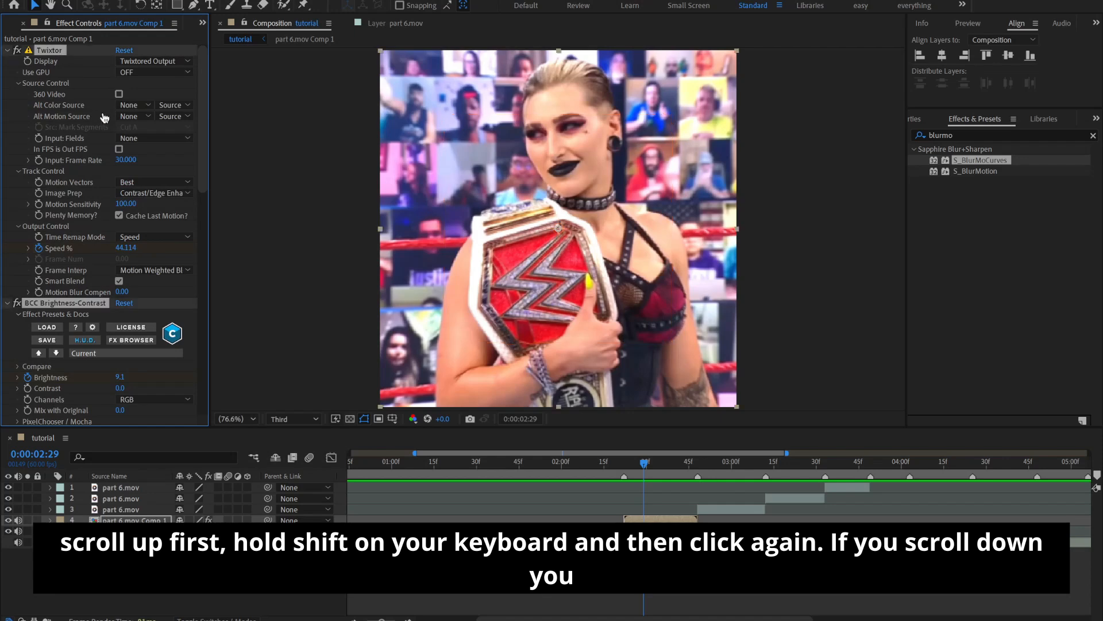
scroll(115, 144, "down", 5)
scroll(115, 145, "up", 5)
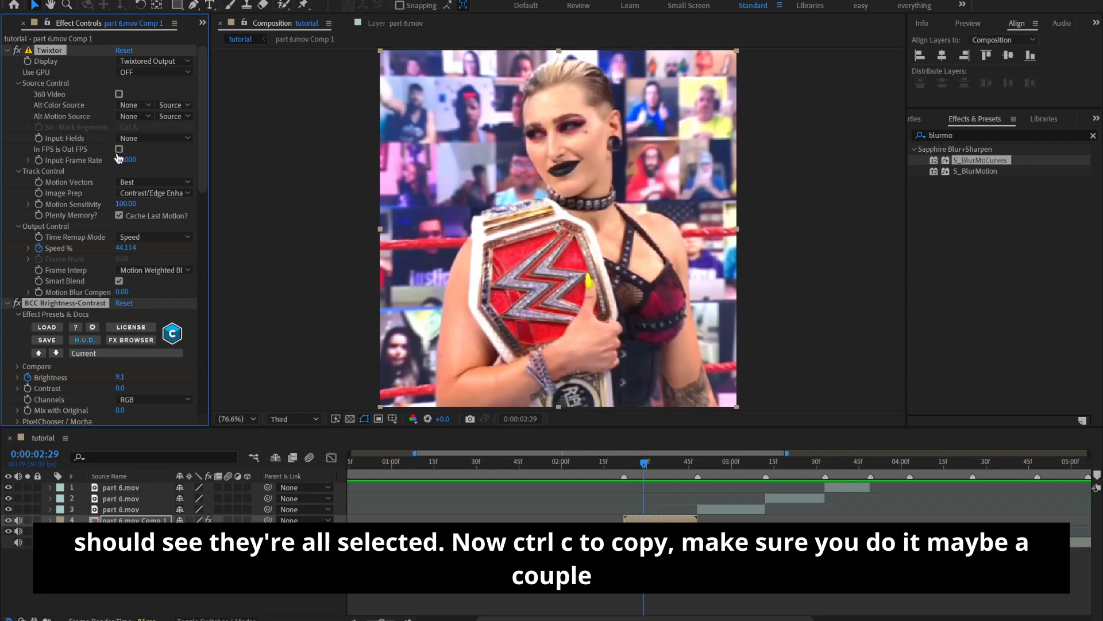
Pre-compose the next clip as part 6.mov Comp 2, moving all attributes and adjusting the duration to the layer's time span
left_click(728, 510)
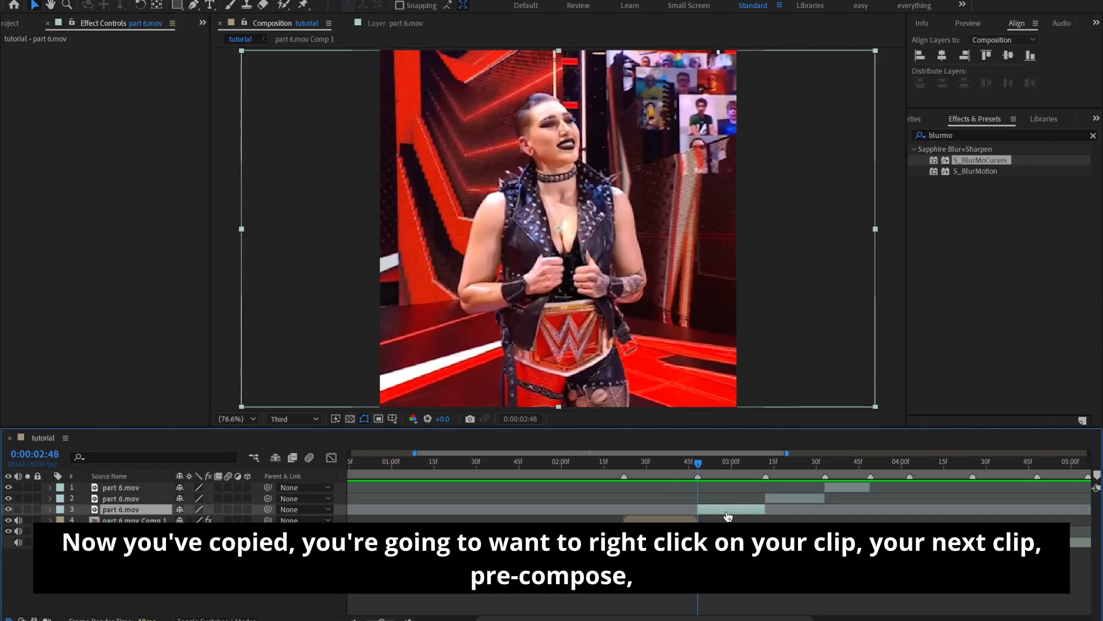
right_click(727, 516)
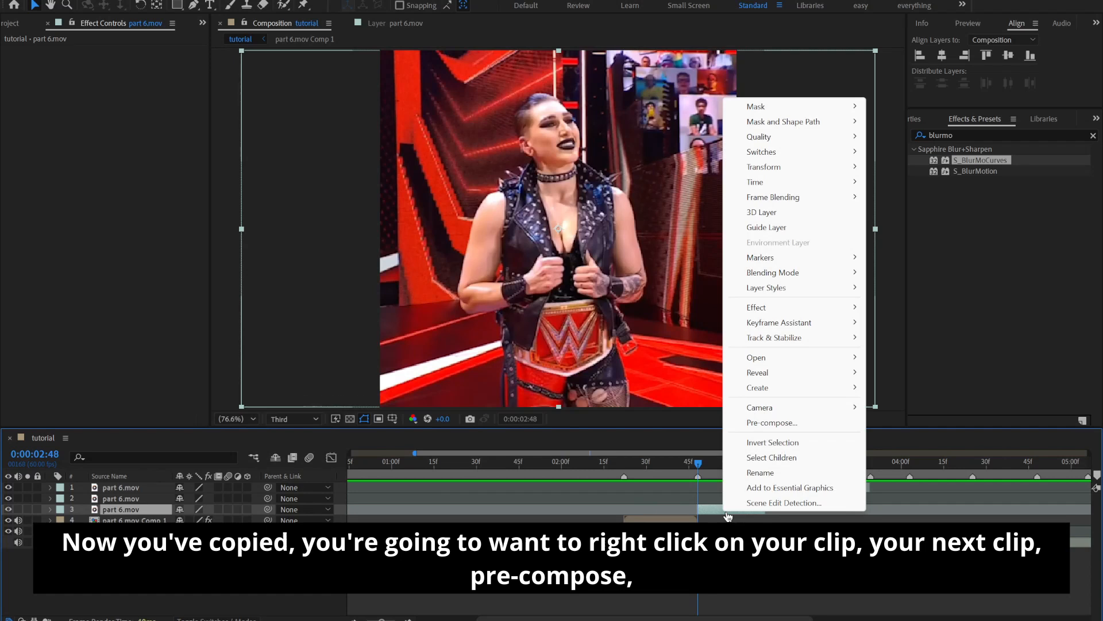
left_click(748, 424)
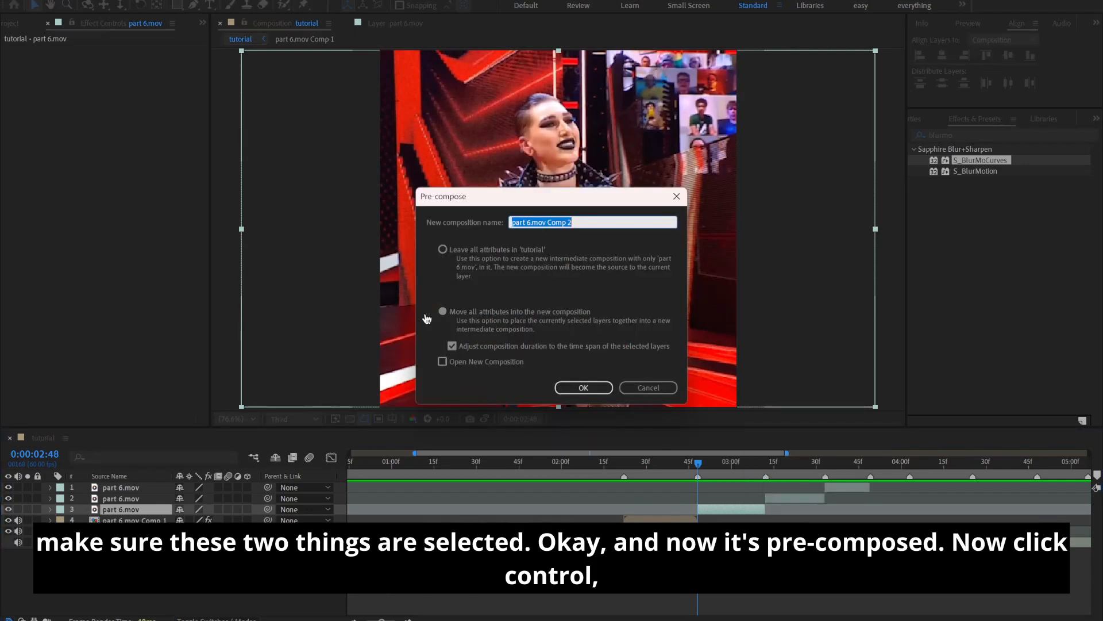
left_click(592, 388)
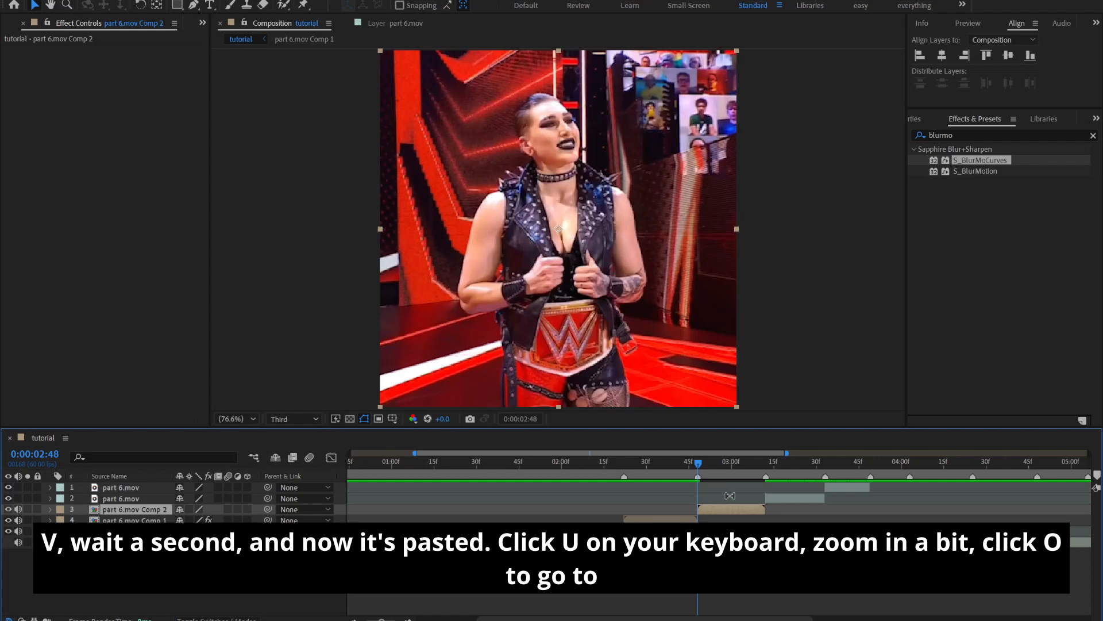
Paste the copied effects onto part 6.mov Comp 2 at its first frame and reveal their keyframes
key("ctrl+v")
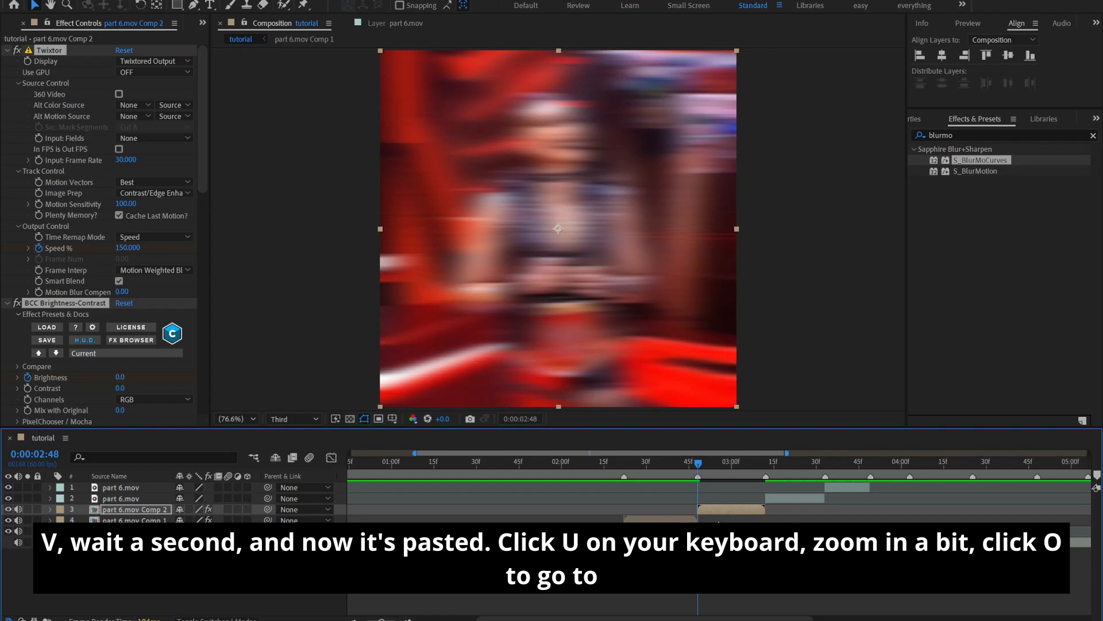
key("u")
key("equal")
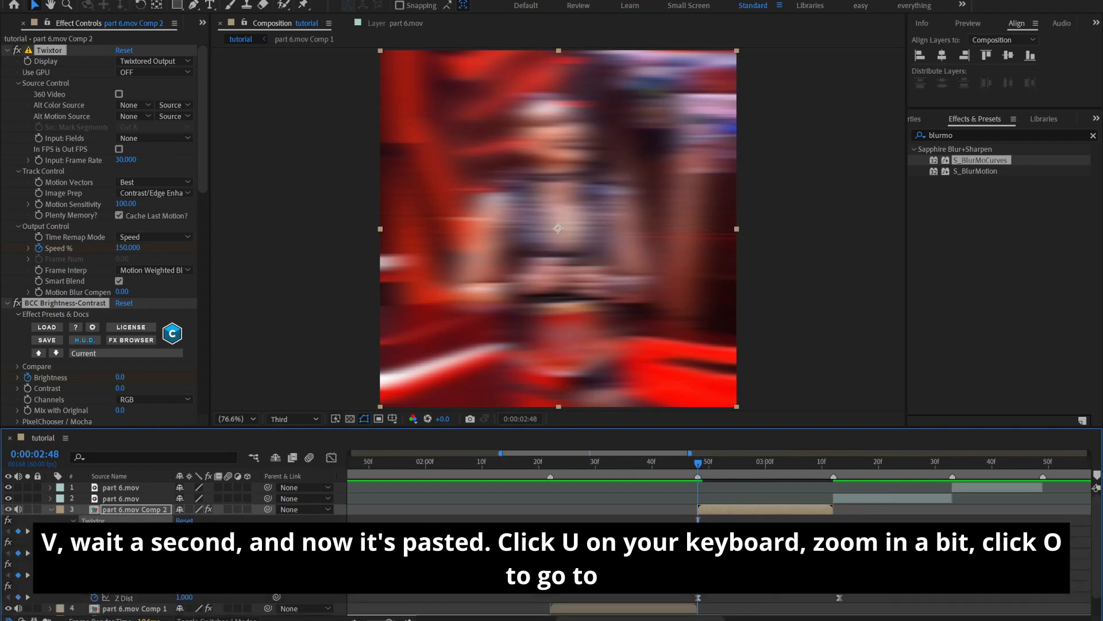
Scale all pasted keyframes on part 6.mov Comp 2 proportionally so the last ones land on the clip's final frame at 0:00:03:11
key("o")
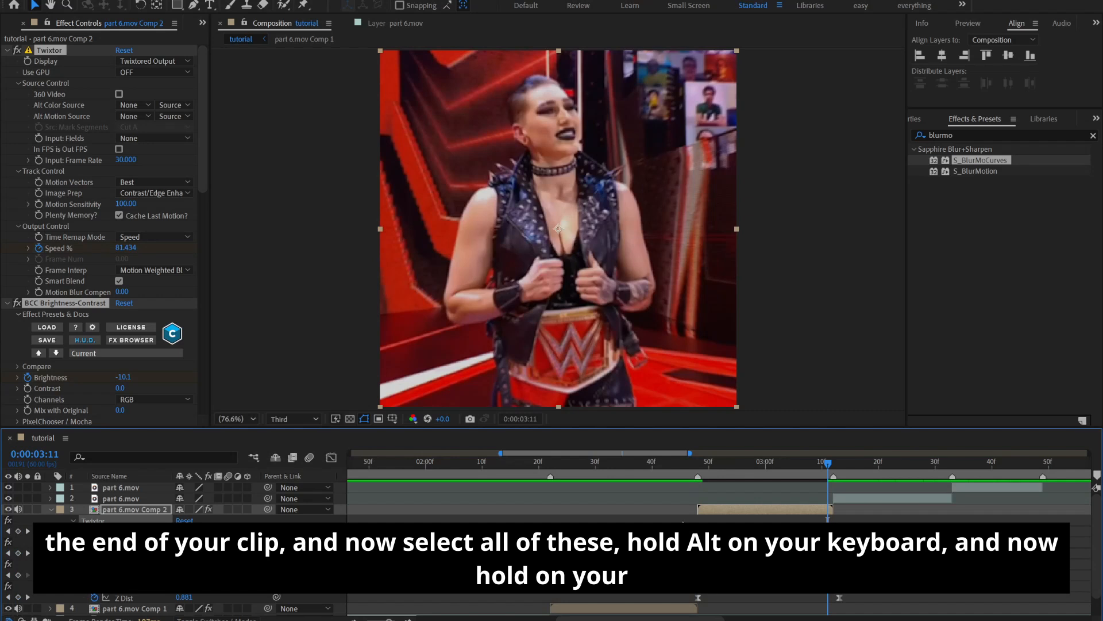
left_click_drag(680, 521, 876, 596)
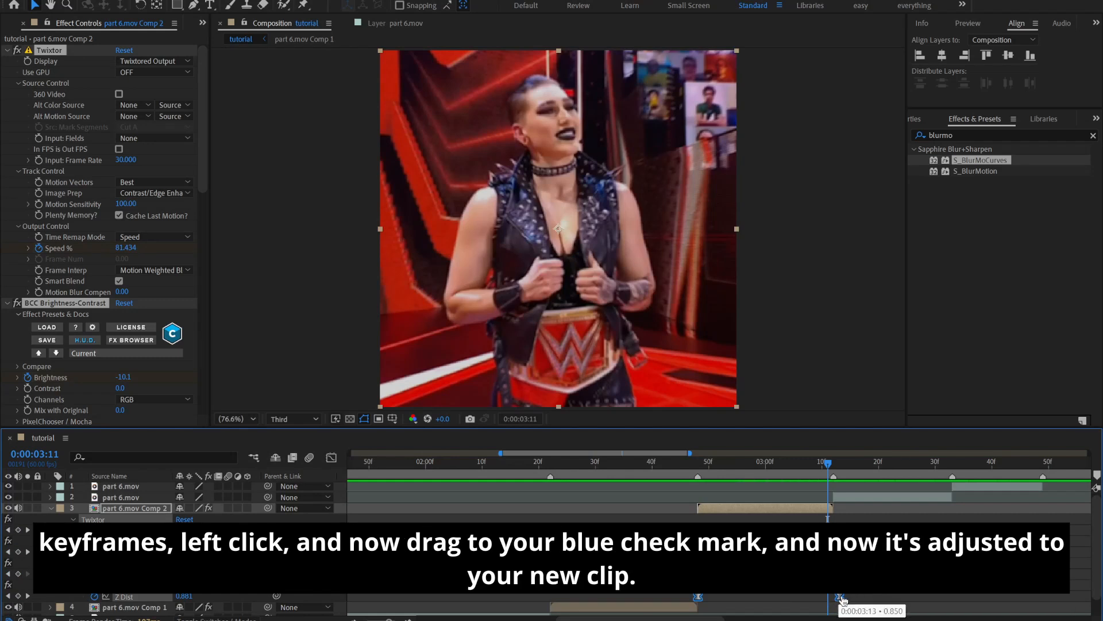
left_click_drag(842, 600, 830, 601)
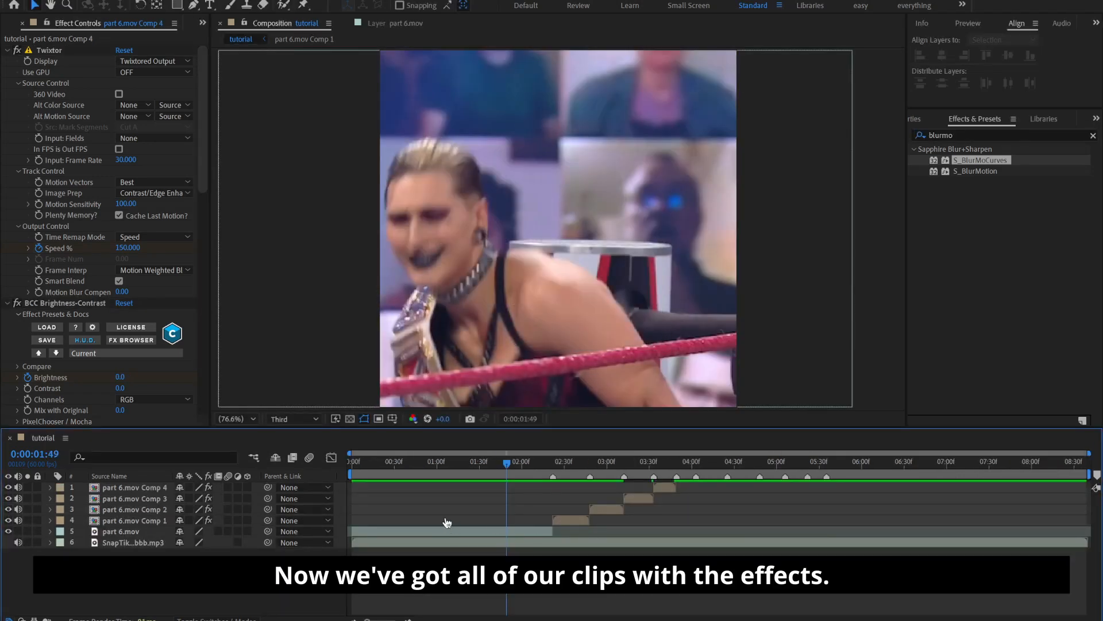
Time-reverse the Z Dist keyframes on part 6.mov Comp 3 so its BlurMoCurves zoom runs outward
left_click_drag(528, 464, 491, 494)
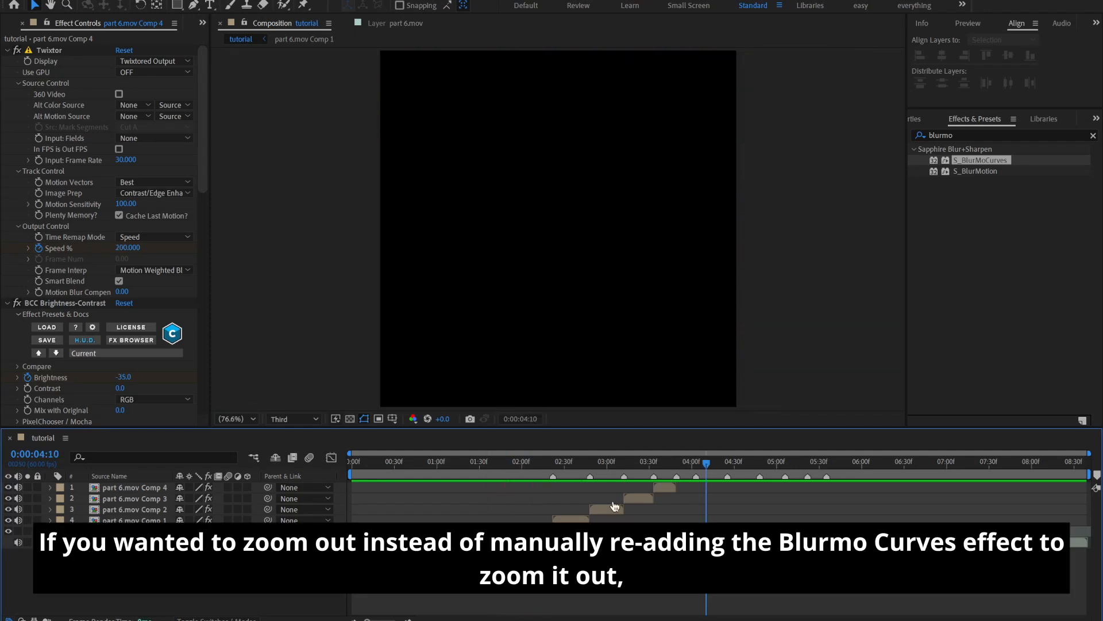
key("=")
key("=")
key("-")
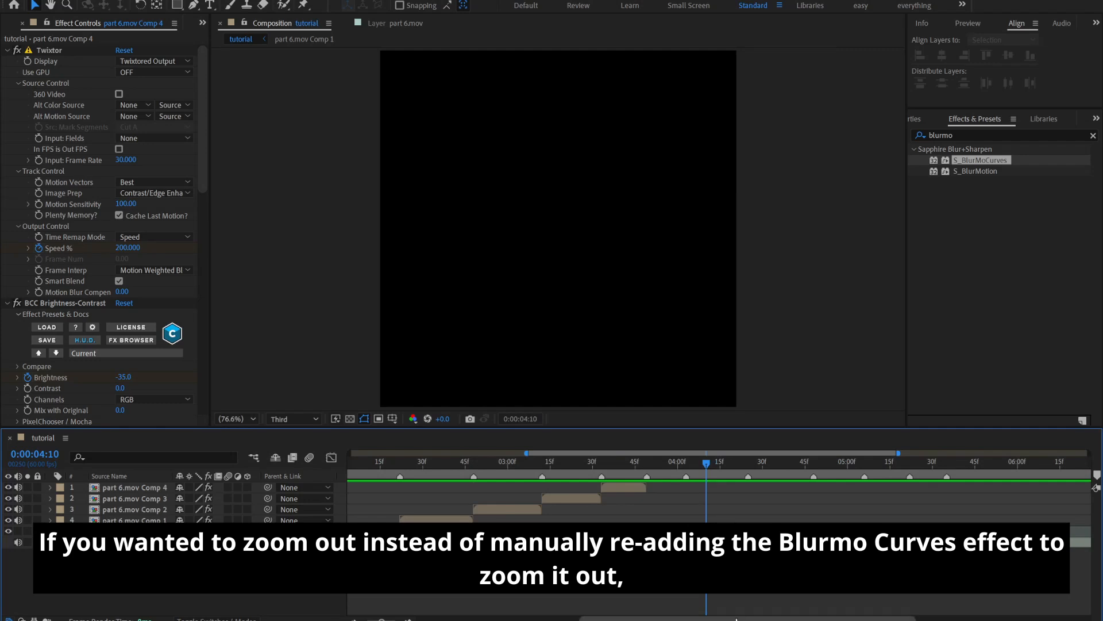
left_click_drag(732, 619, 730, 619)
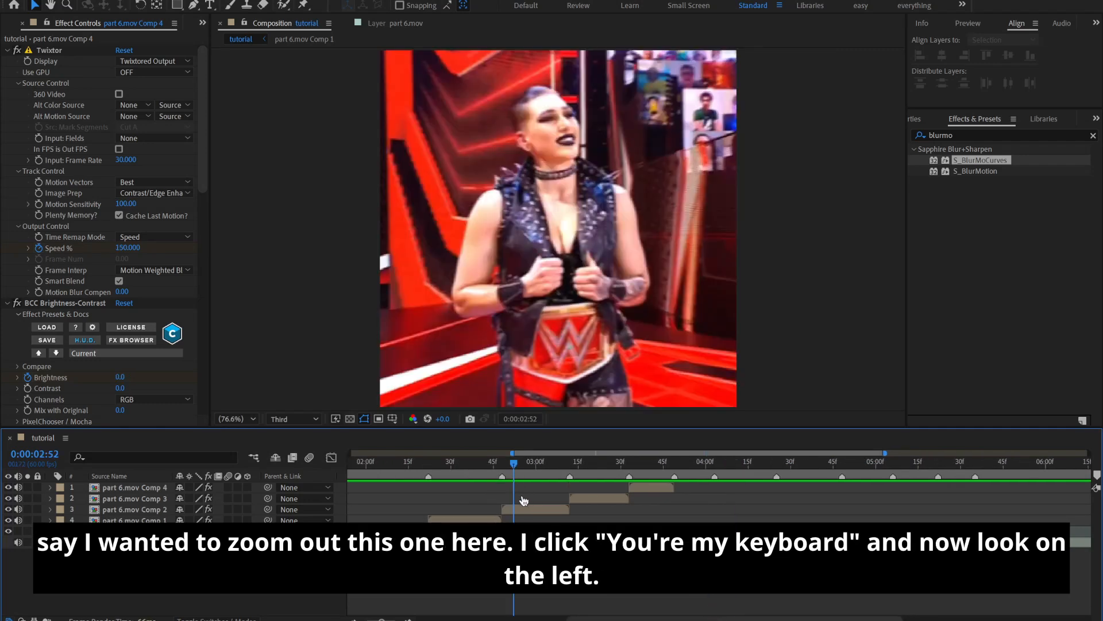
left_click_drag(555, 477, 613, 518)
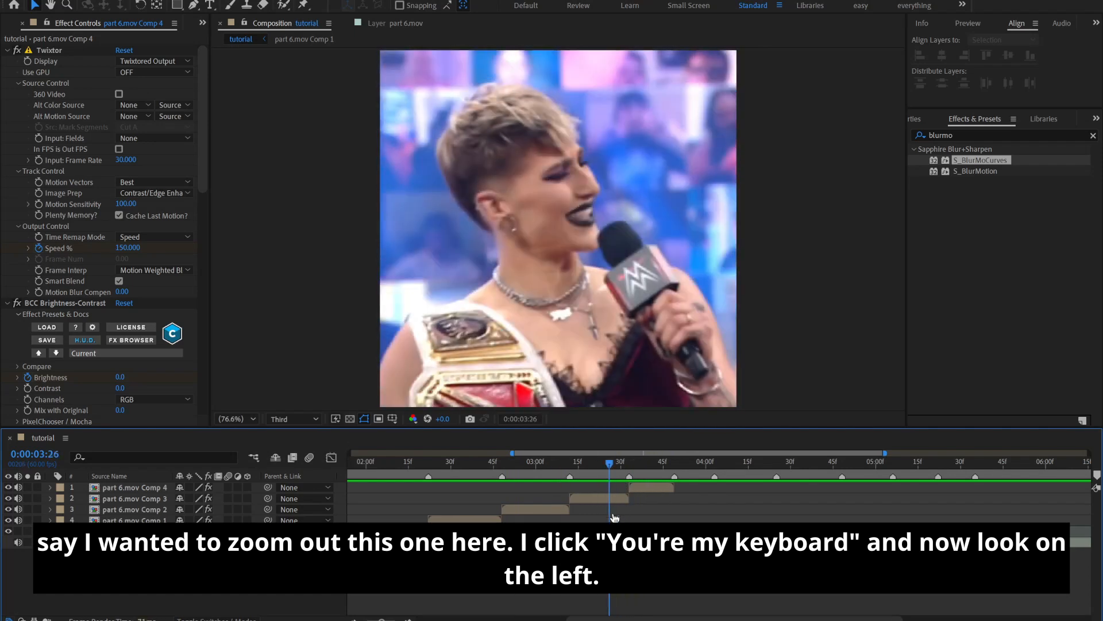
left_click(613, 502)
key("u")
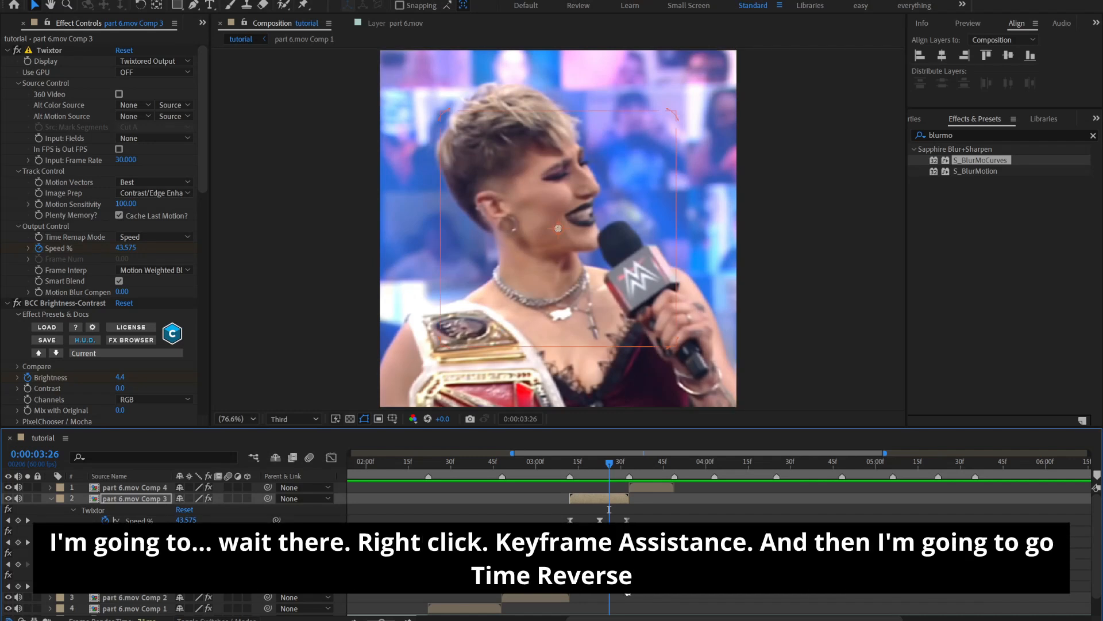
right_click(626, 591)
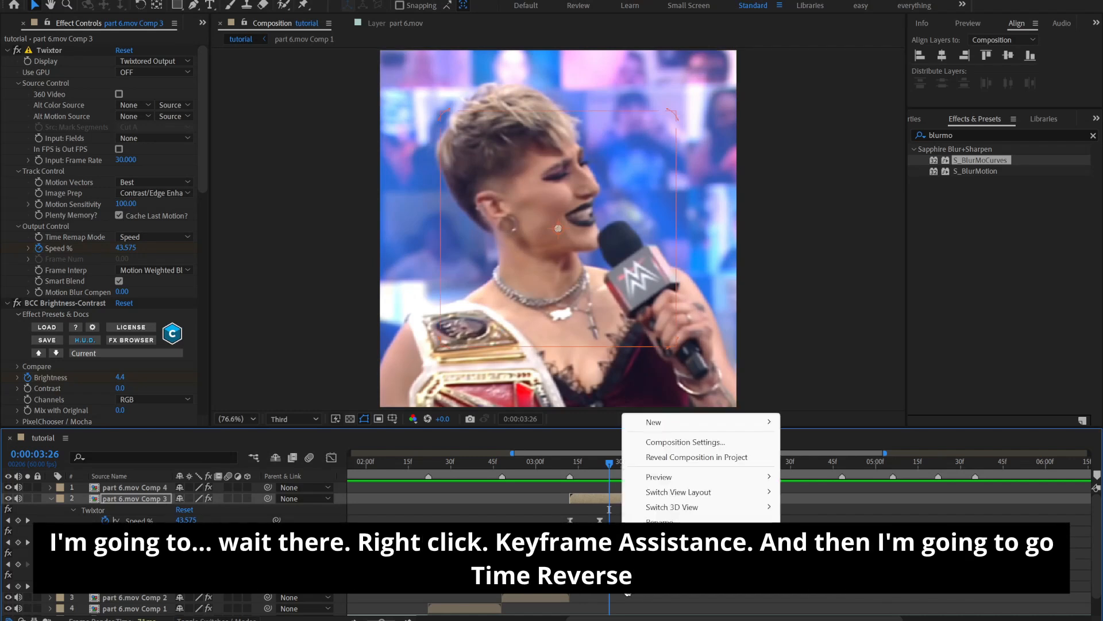
right_click(569, 595)
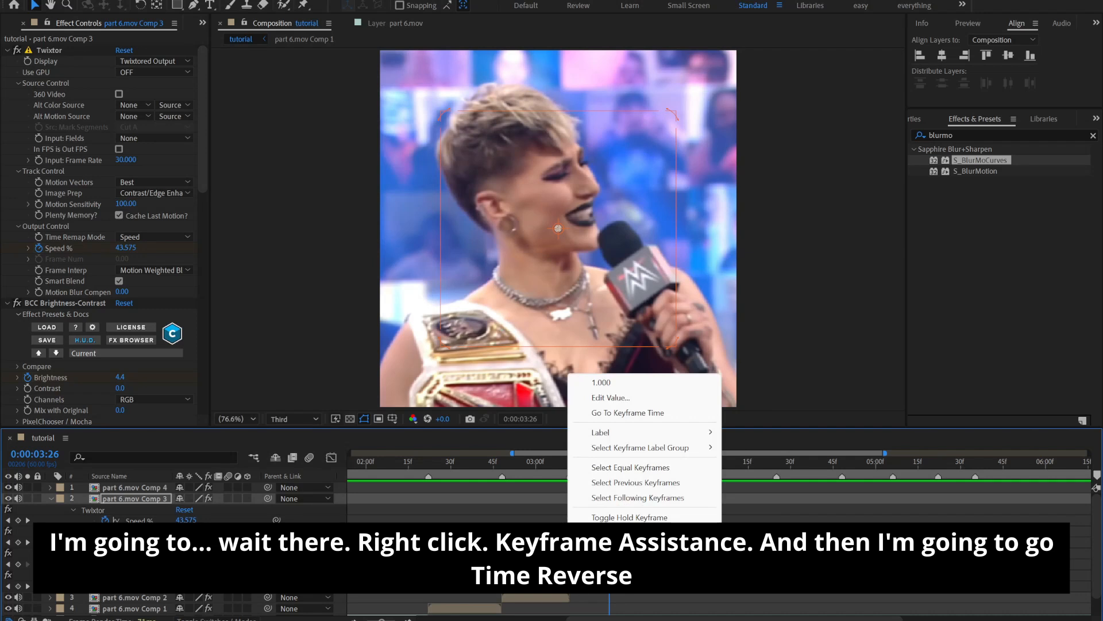
mouse_move(620, 581)
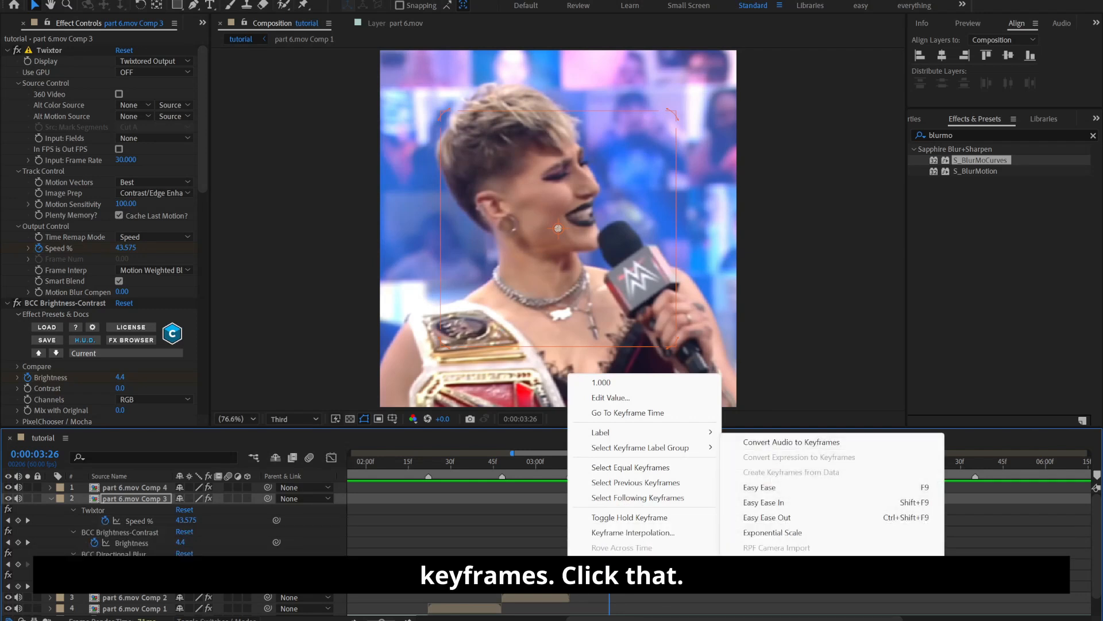
left_click(780, 577)
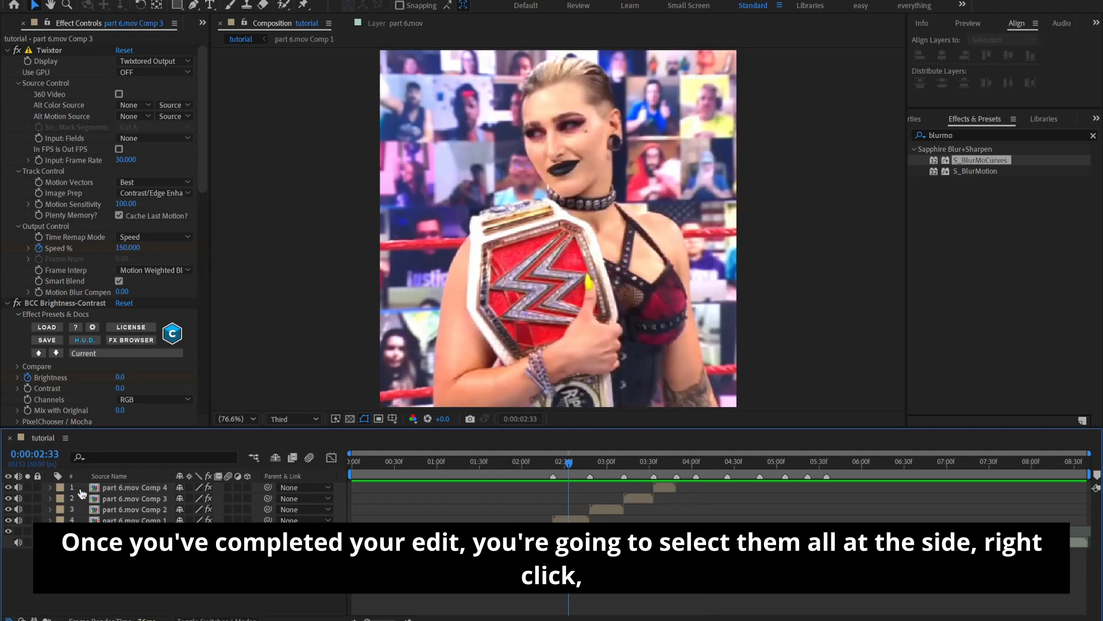
Pre-compose part 6.mov Comp 1 through Comp 4 together as Pre-comp 1, moving all attributes and adjusting the duration to the layers' time span
left_click_drag(82, 492, 81, 522)
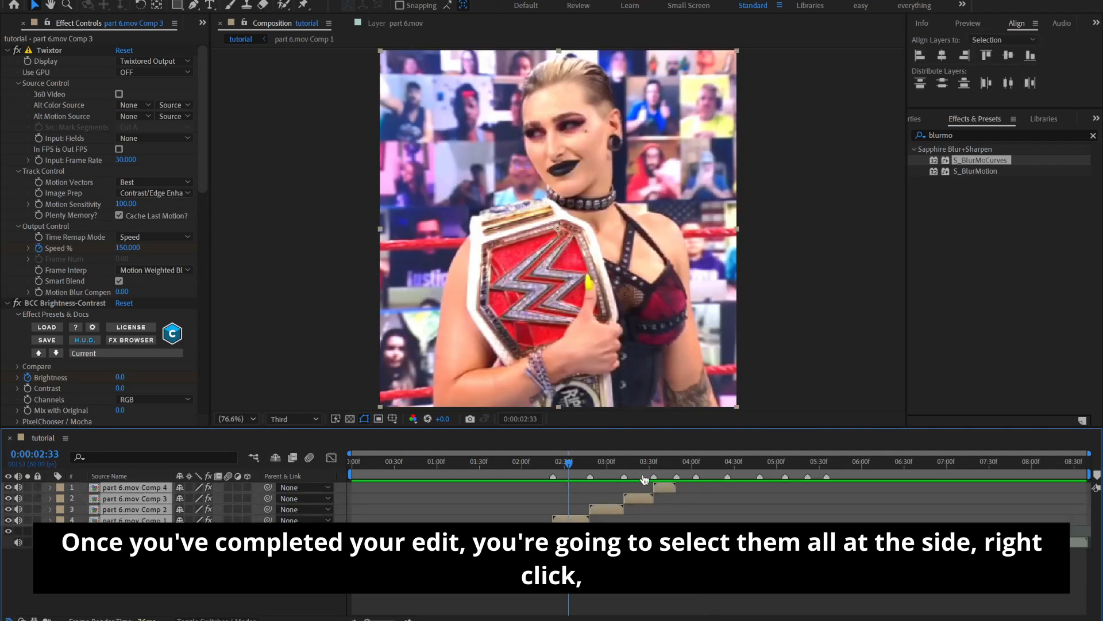
right_click(575, 506)
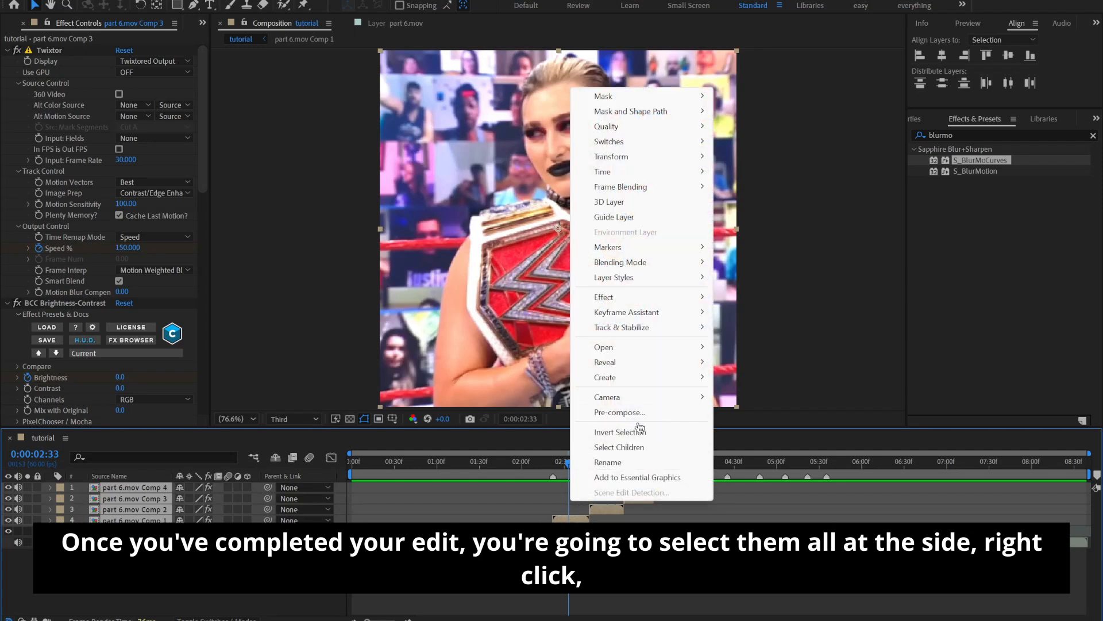
left_click(623, 412)
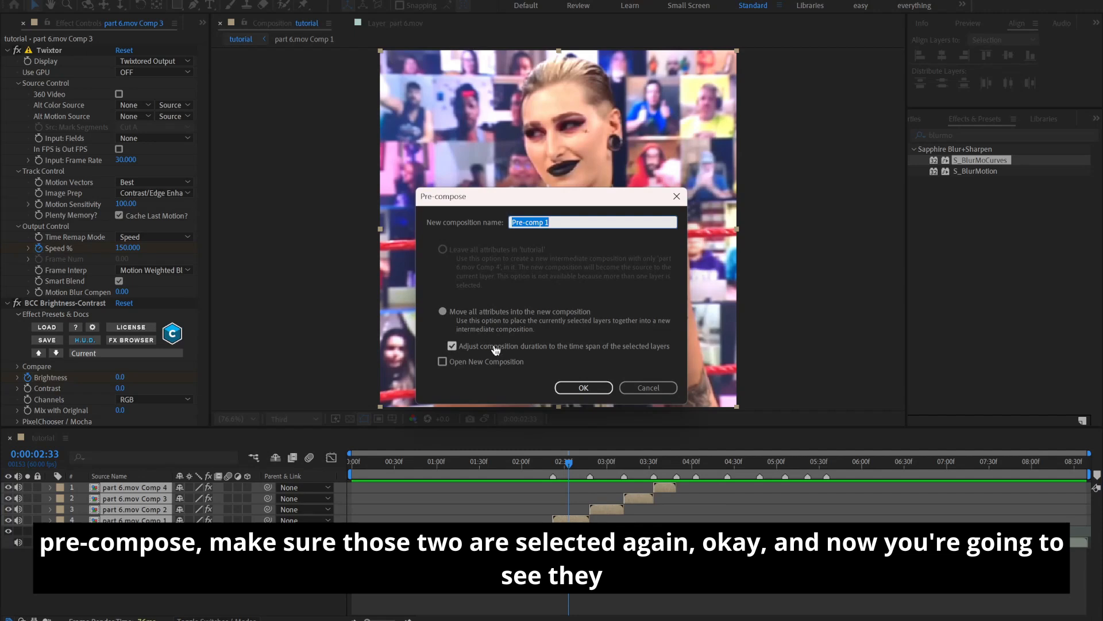
left_click(583, 388)
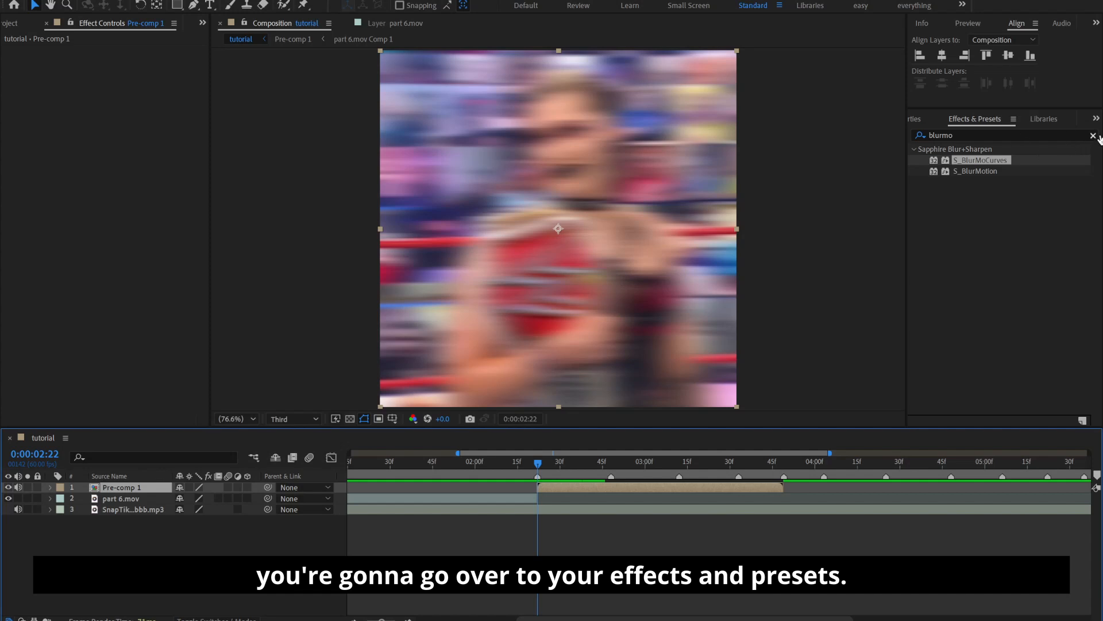
Find the S_Shake effect and apply it to the Pre-comp 1 layer
left_click(1093, 136)
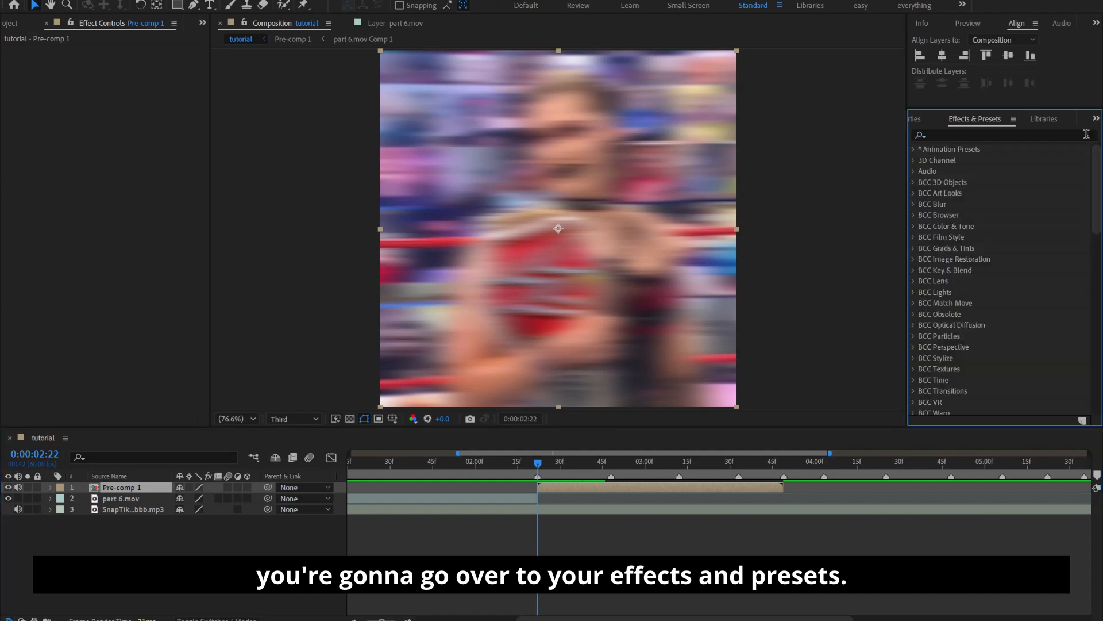
left_click(1080, 134)
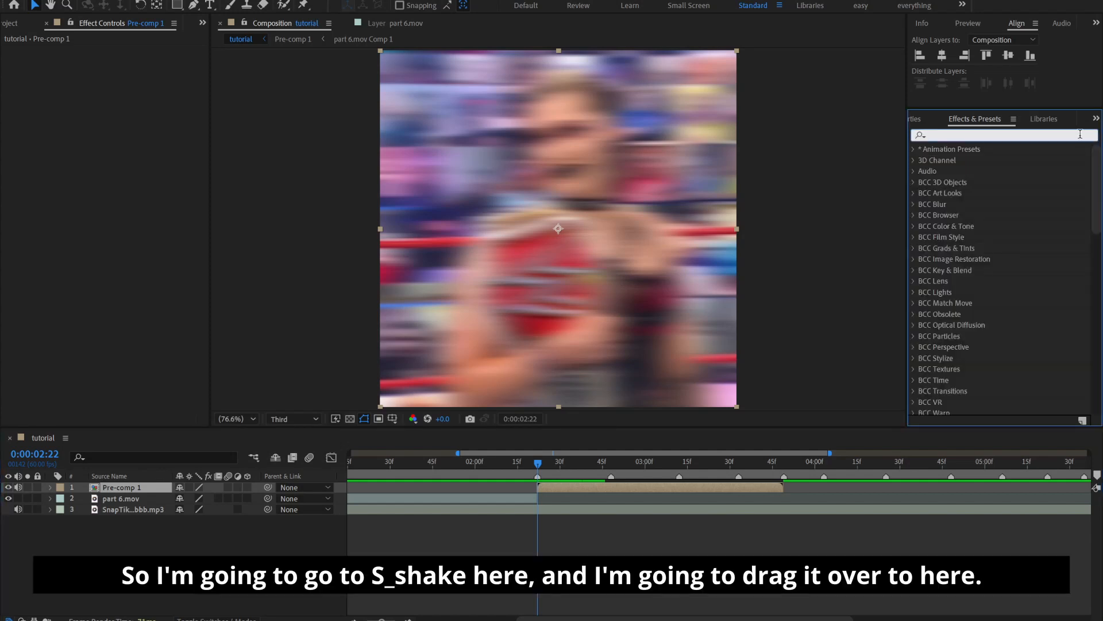
type("s_sha")
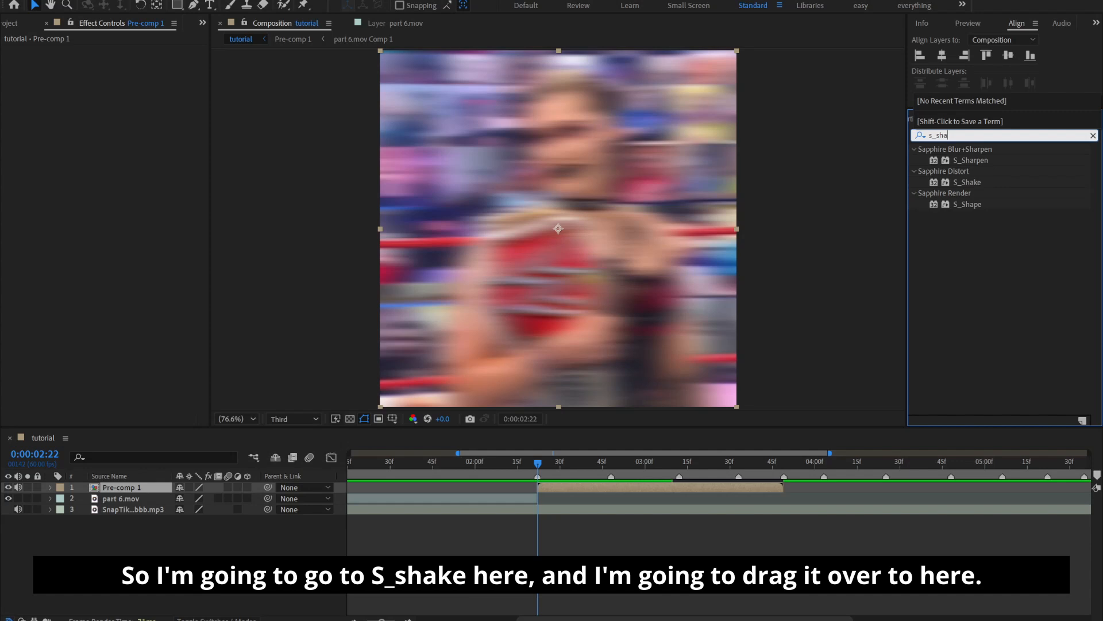
left_click_drag(975, 183, 559, 489)
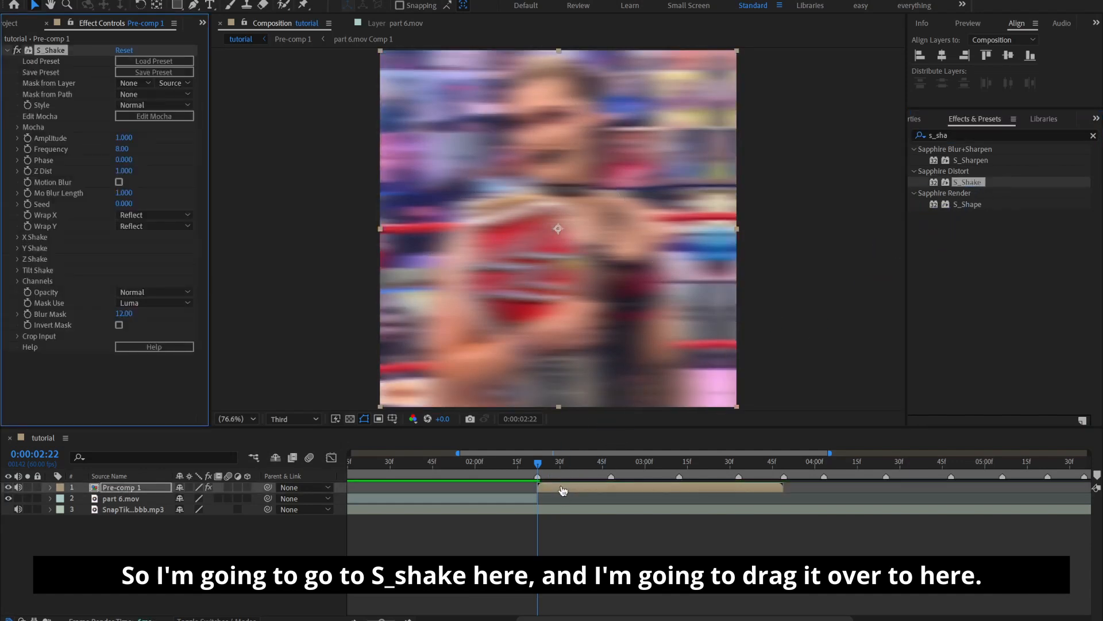
Set the S_Shake amplitude to 0.1, frequency to 3.7, phase to 0.7 and seed to 0.09
left_click(129, 141)
type("0.1")
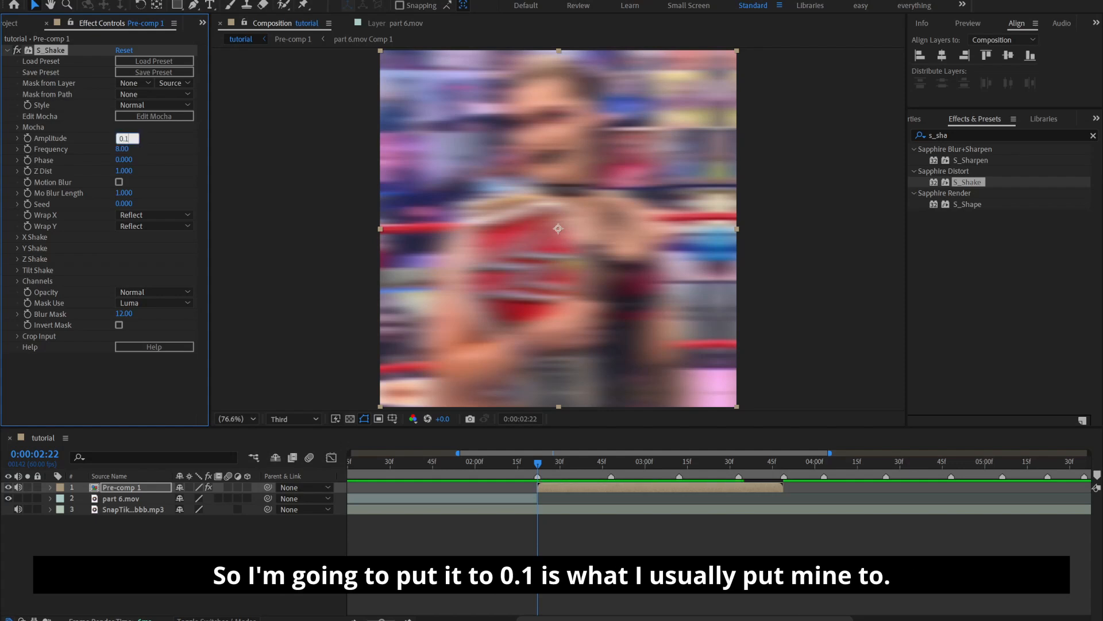
key("Return")
left_click(125, 151)
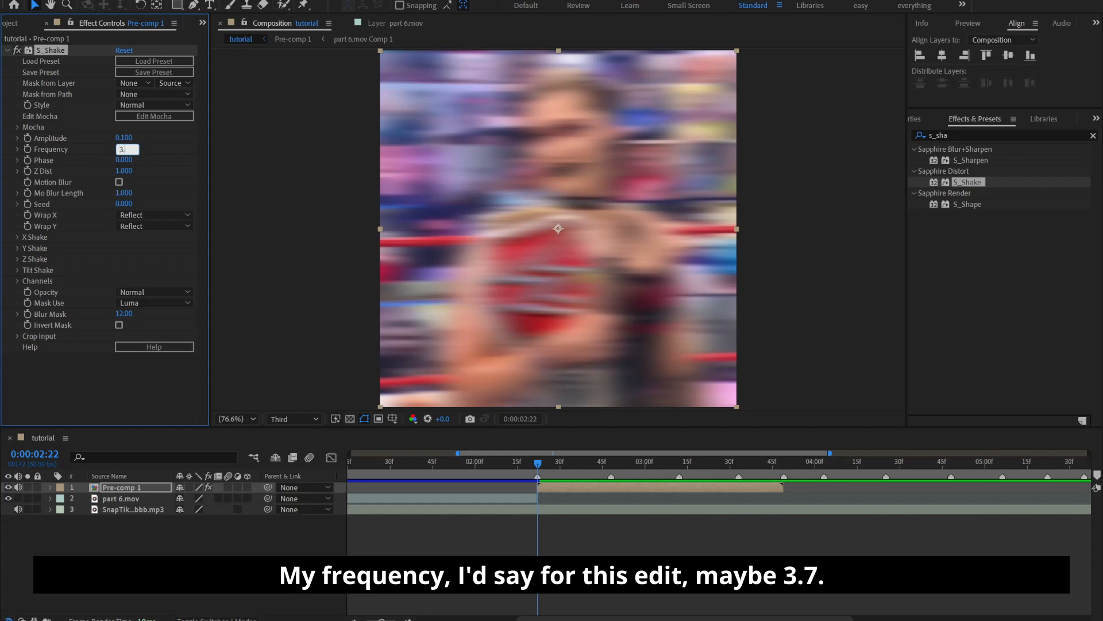
key("Return")
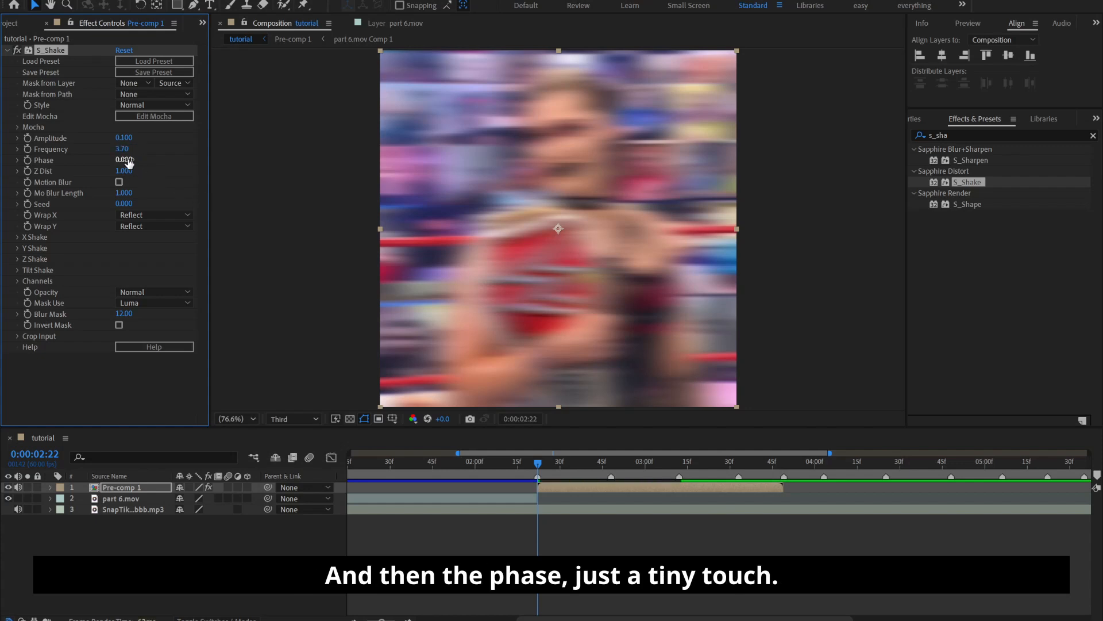
left_click_drag(134, 164, 145, 171)
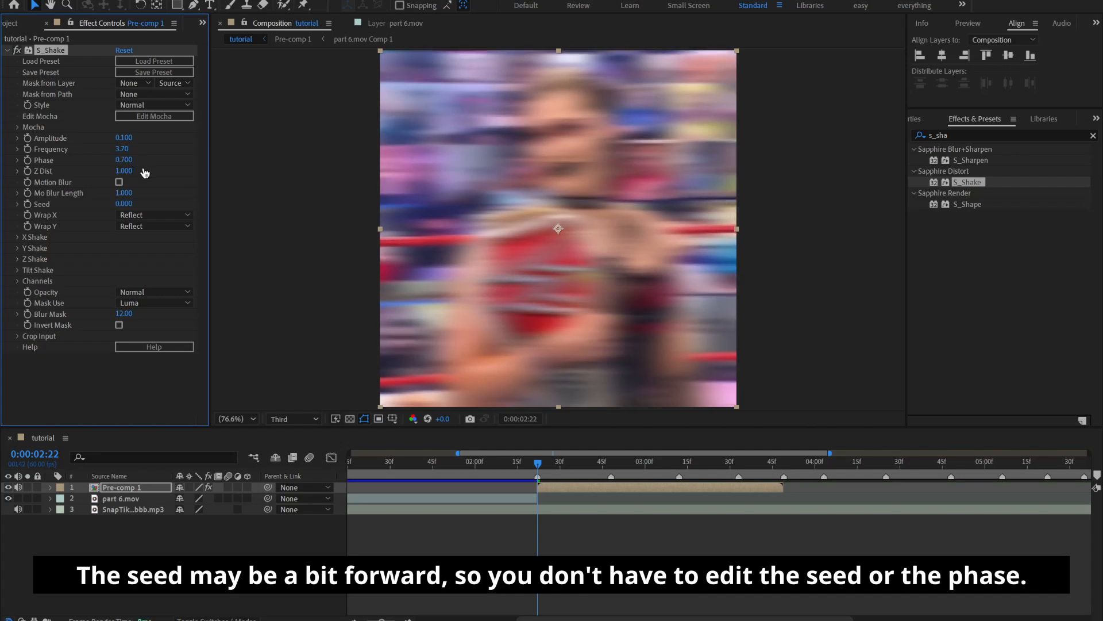
left_click_drag(131, 205, 135, 206)
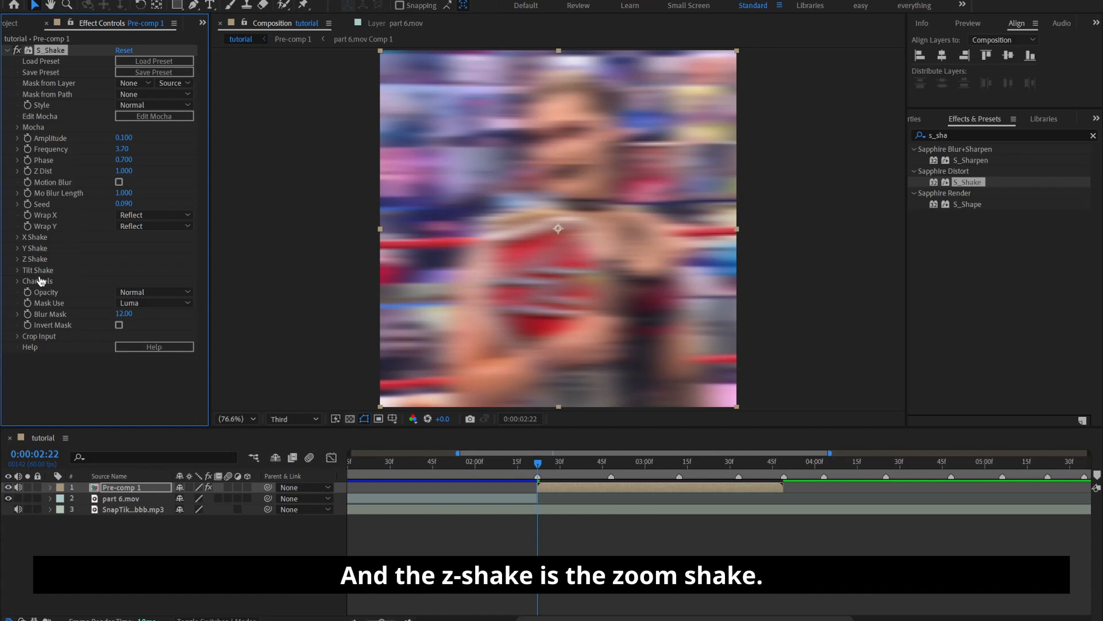
Set the S_Shake Z Rand Amp to 20 and the Tilt Shake random amplitude to 7, collapsing both groups
left_click(18, 259)
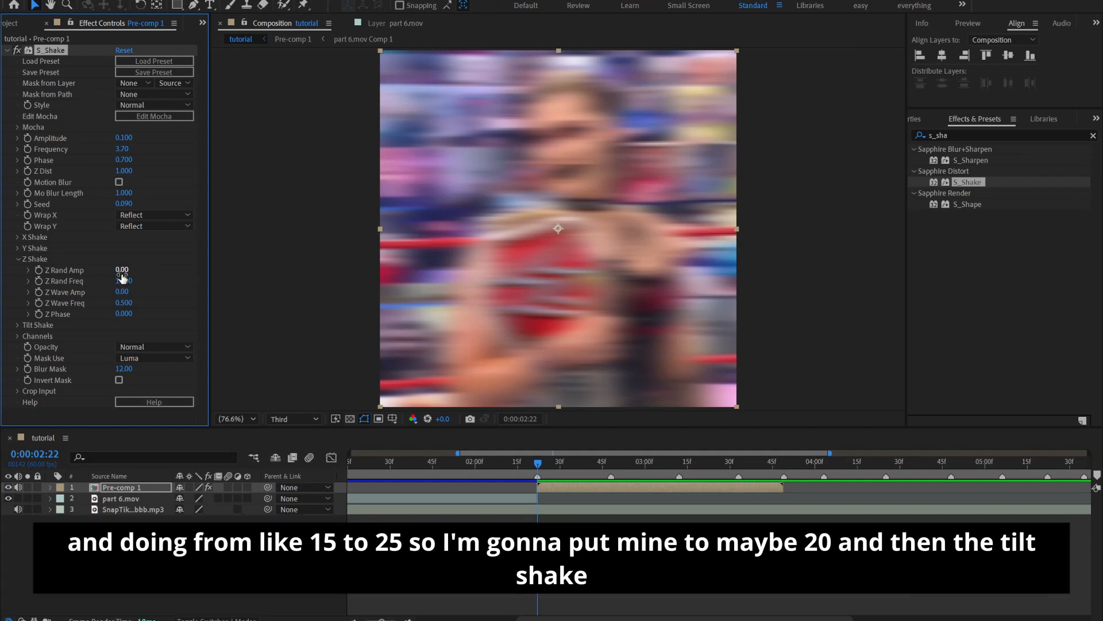
left_click(122, 270)
type("20")
key("Return")
left_click(18, 259)
left_click(18, 270)
left_click(121, 282)
type("7")
key("Return")
left_click(18, 270)
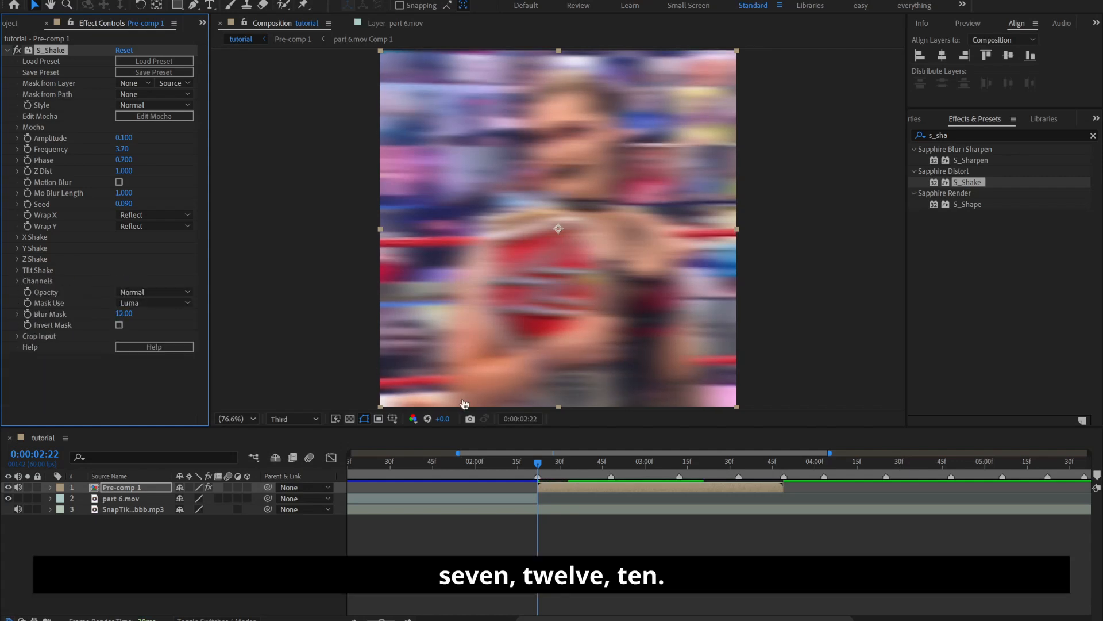
Find the S_Flicker effect and apply it to the Pre-comp 1 layer
left_click_drag(520, 463, 510, 480)
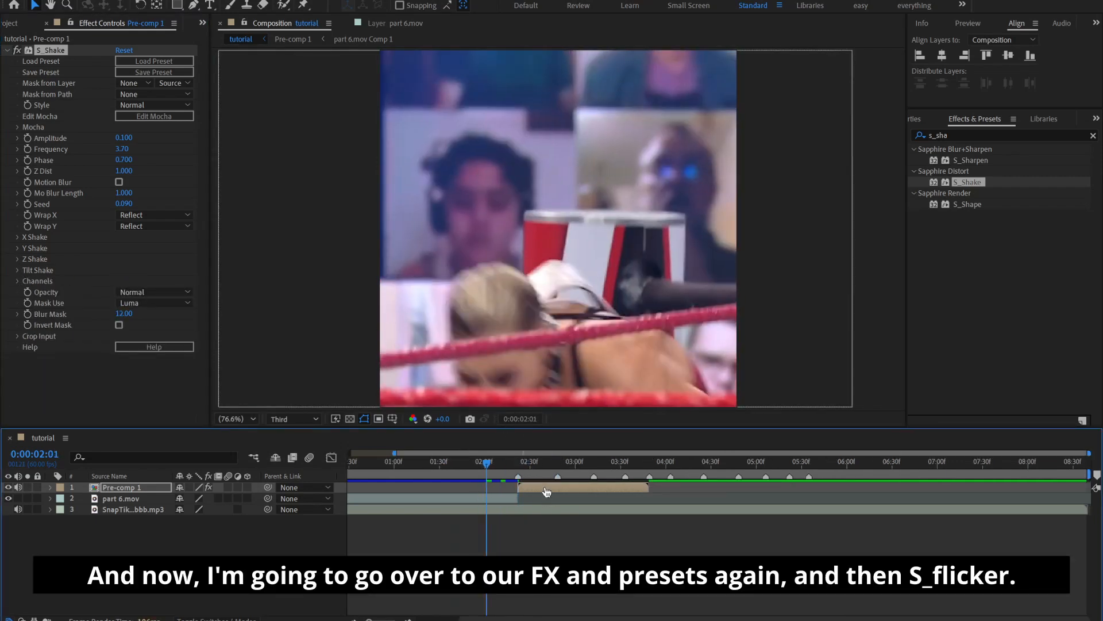
left_click(546, 488)
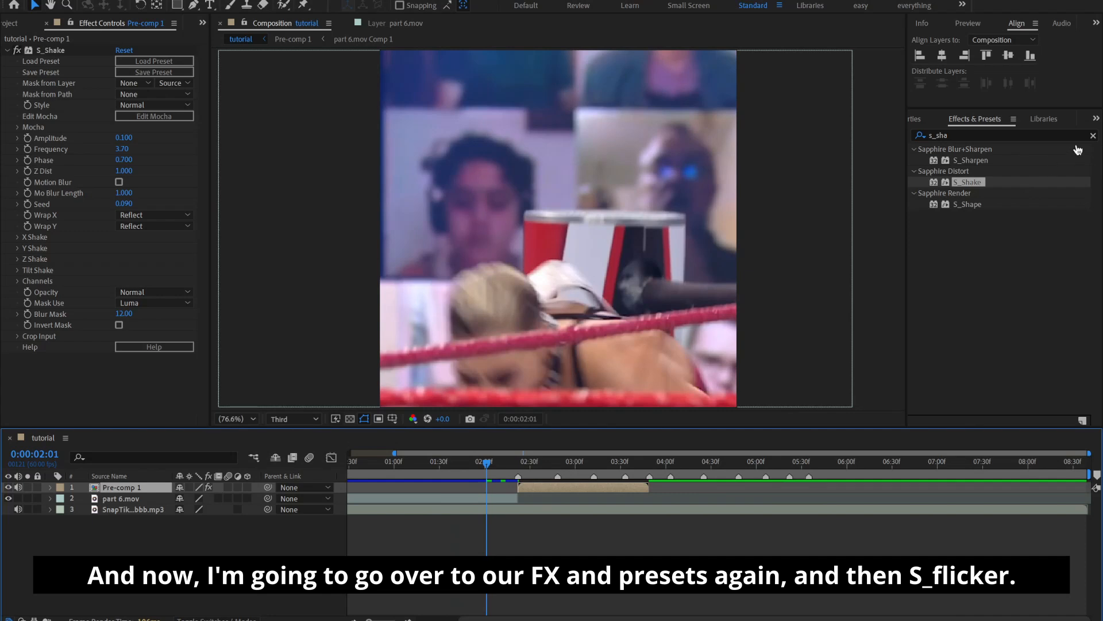
left_click(1090, 135)
left_click(1053, 137)
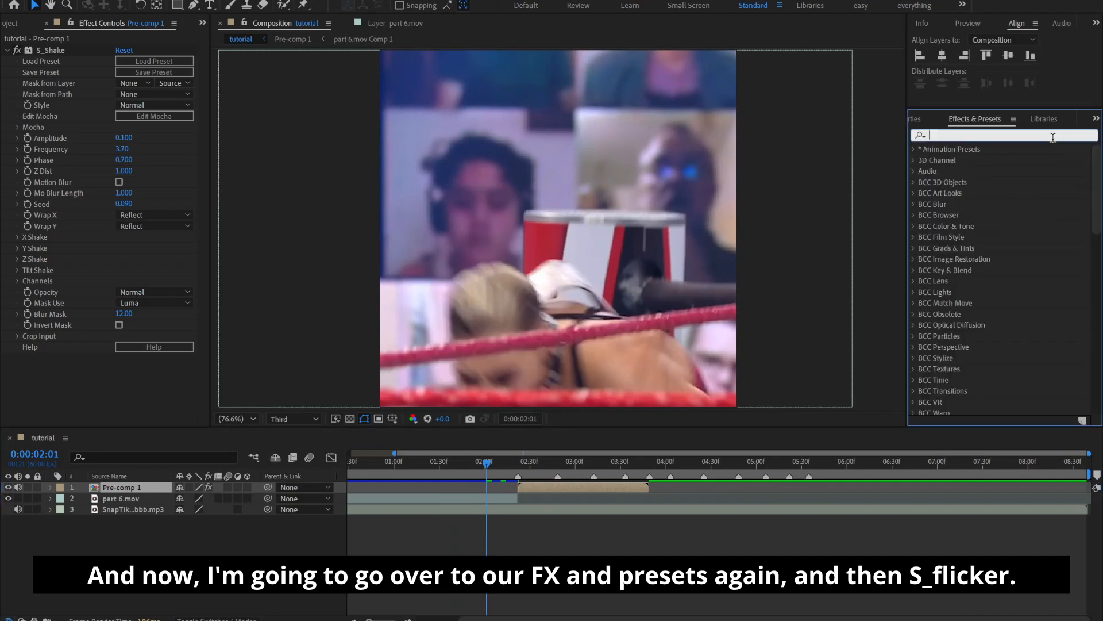
type("s_")
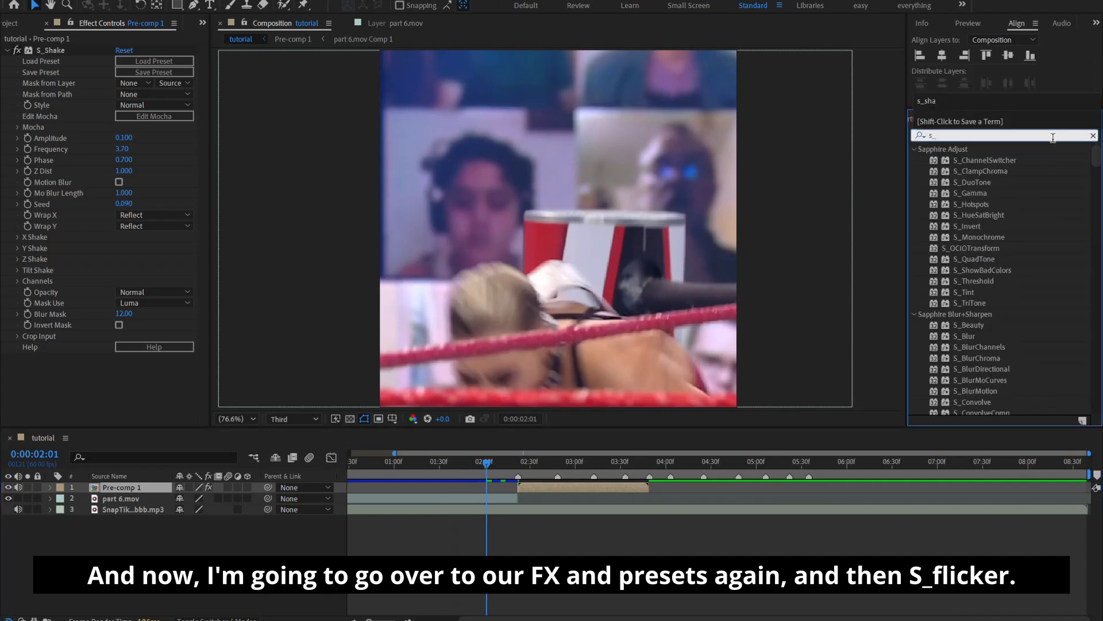
type("flick")
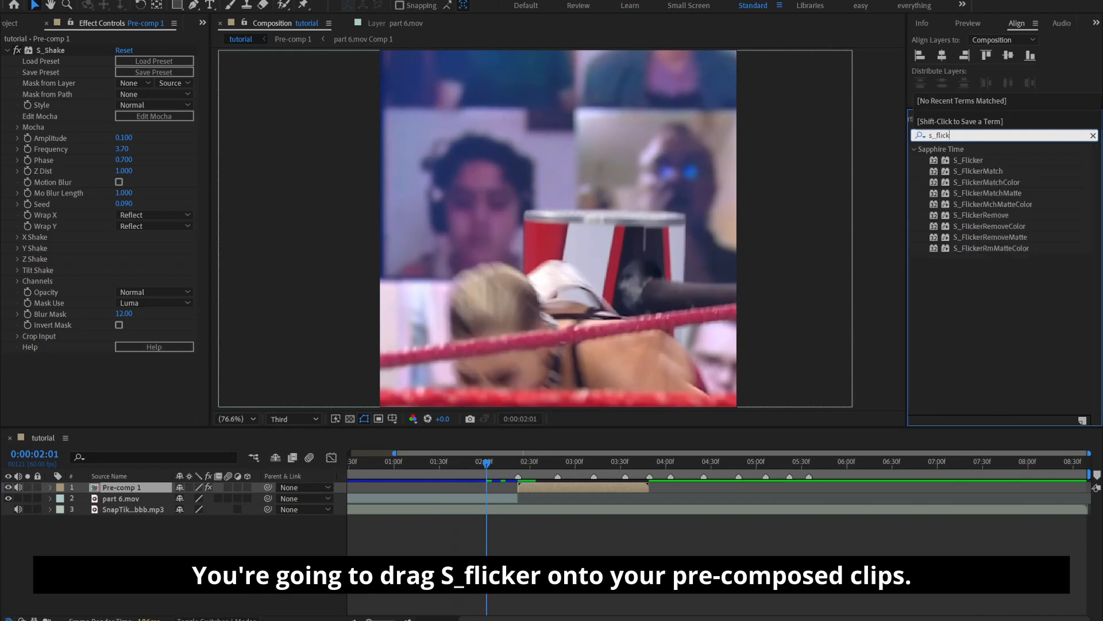
left_click_drag(977, 162, 539, 487)
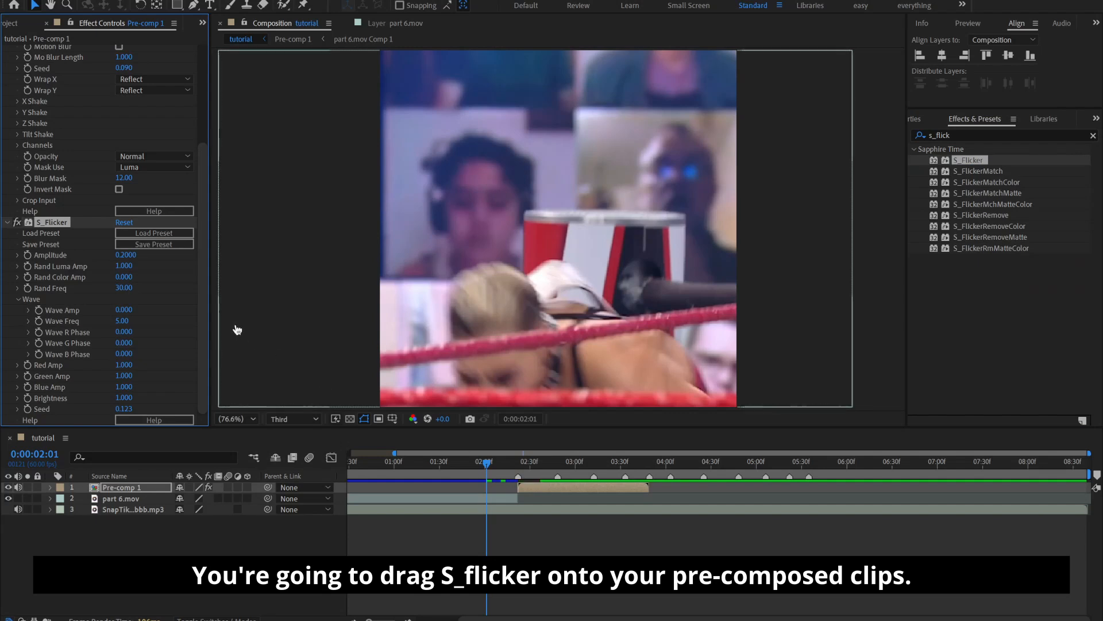
Set the S_Flicker amplitude to 0.15 and Rand Luma Amp to 1.5
left_click(125, 255)
type("0.15")
key("Return")
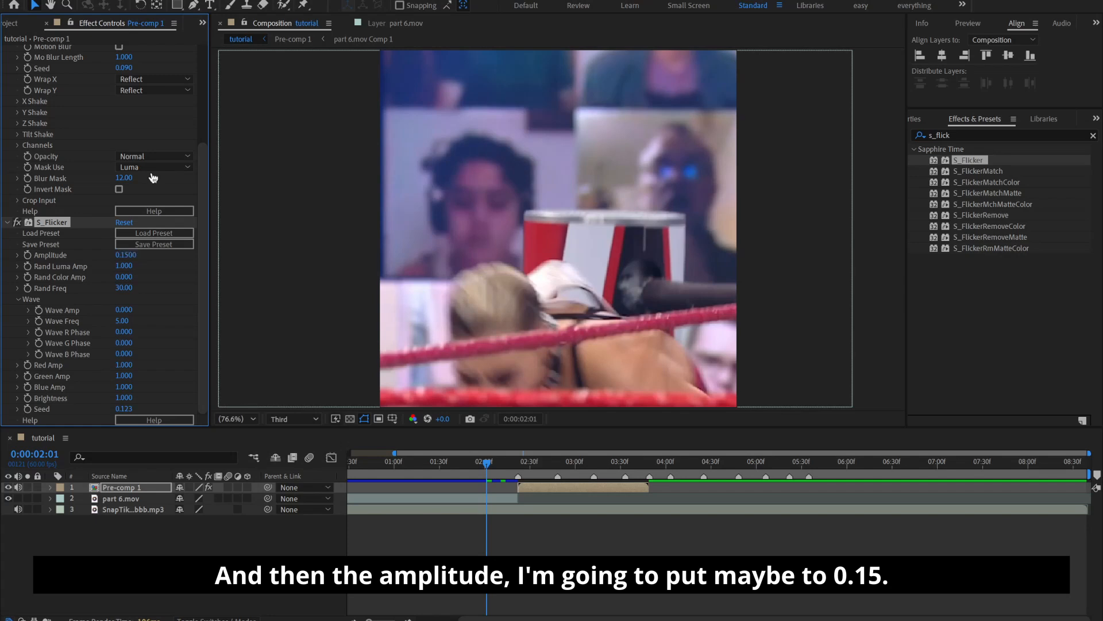
left_click(122, 266)
type("1.5")
key("Return")
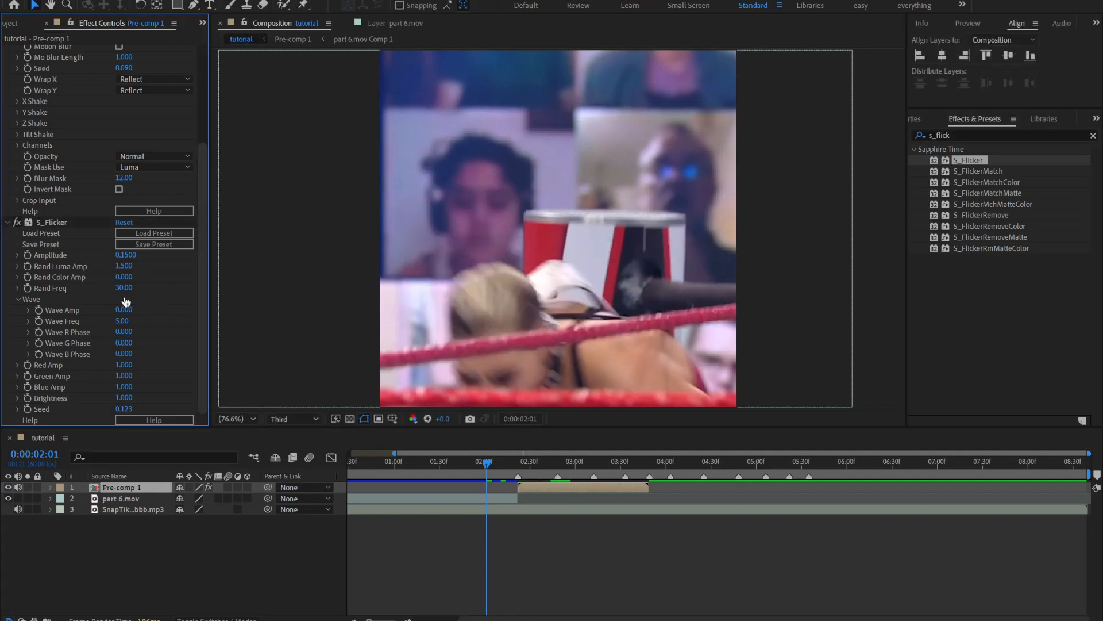
Set the S_Flicker Rand Freq to 45 and play back the edit to check the effects
left_click(124, 287)
type("45")
key("Return")
left_click(710, 535)
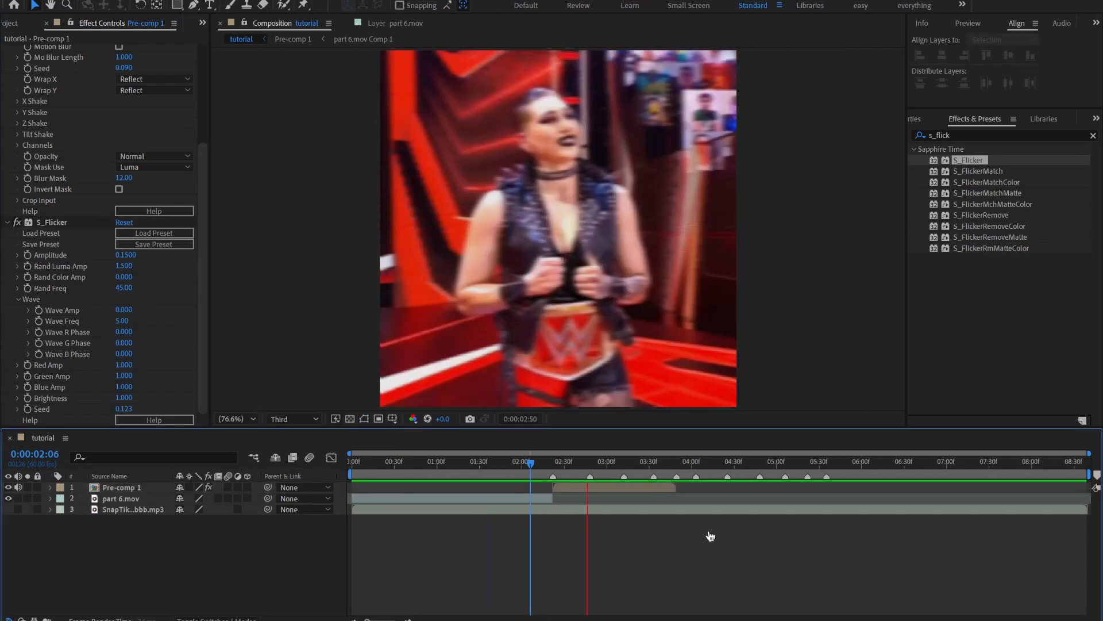
key("space")
left_click(533, 462)
key("space")
key("space")
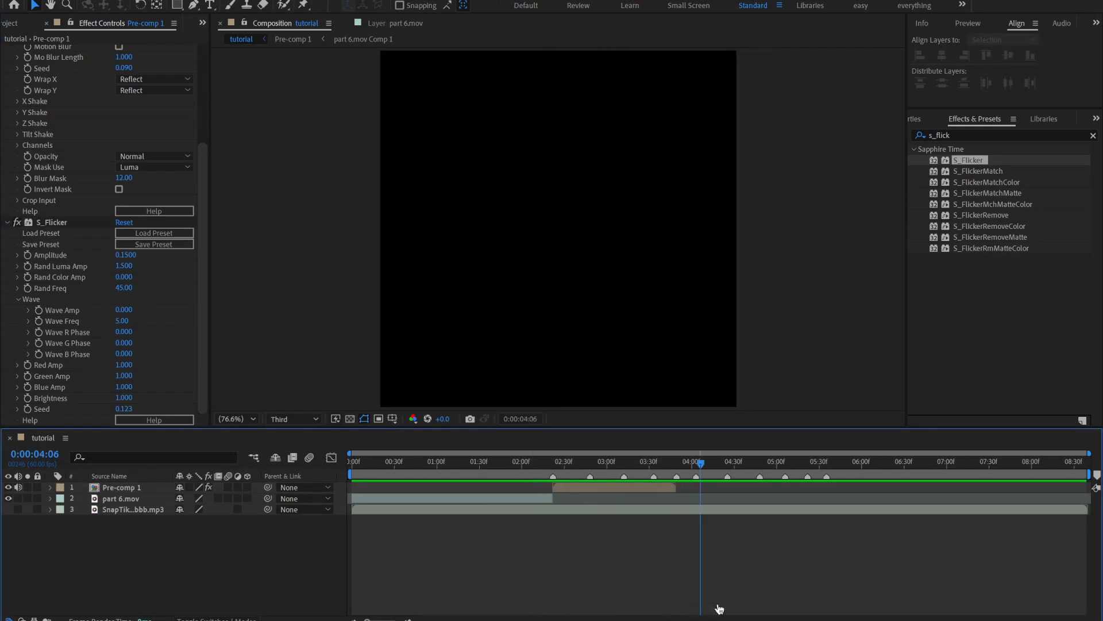
Add an adjustment layer with the current time at the start of Pre-comp 1, 0:00:02:22
left_click(554, 463)
right_click(555, 483)
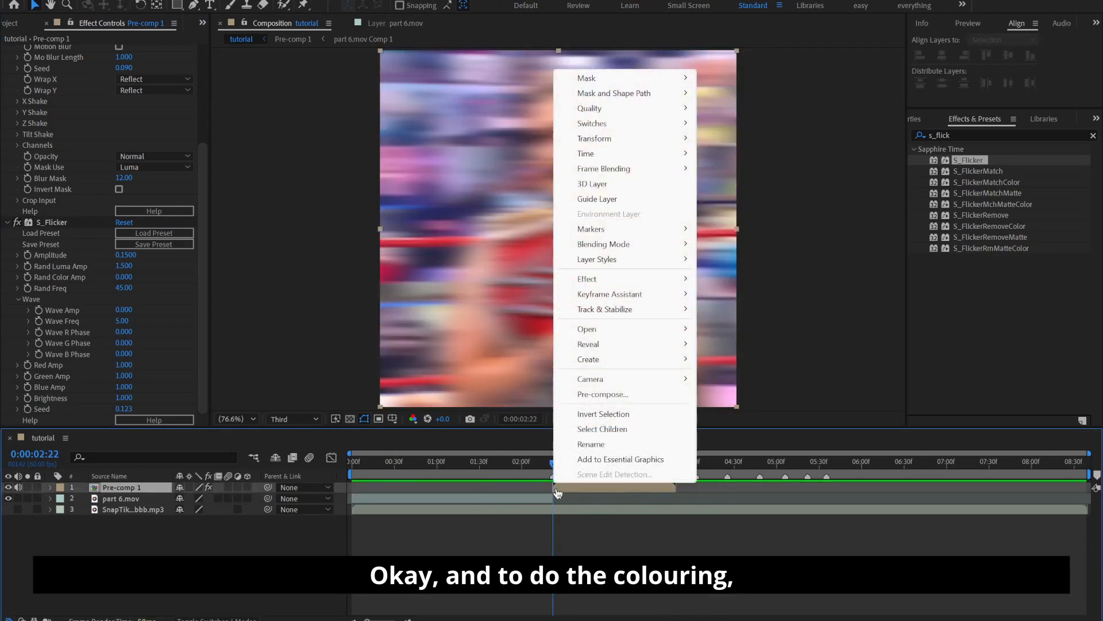
left_click(555, 510)
right_click(554, 475)
left_click(588, 518)
left_click(588, 540)
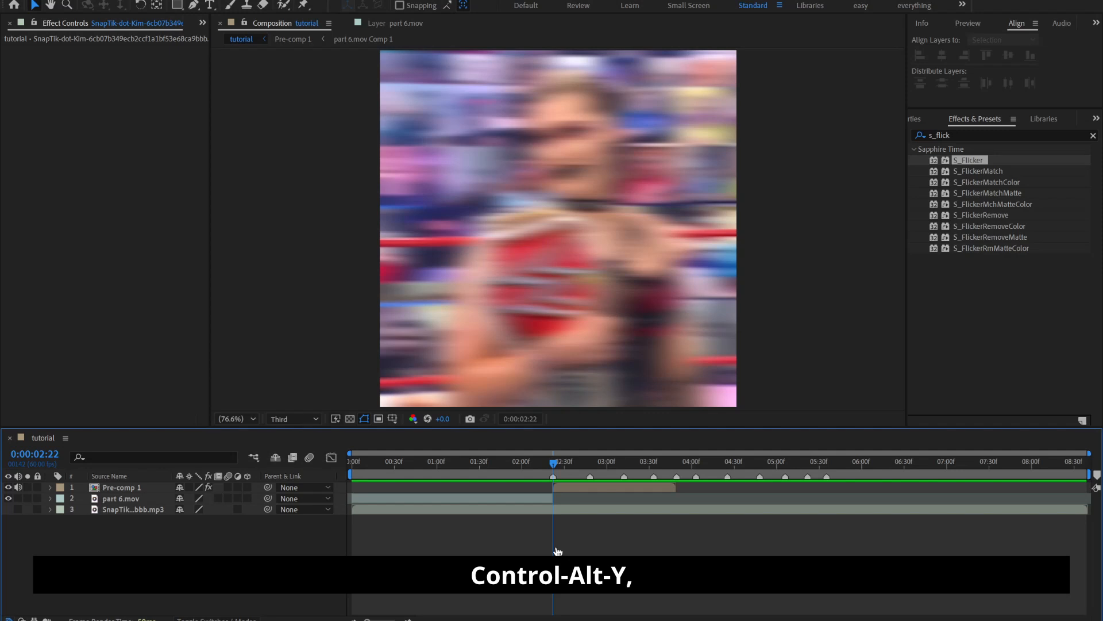
key("ctrl+alt+y")
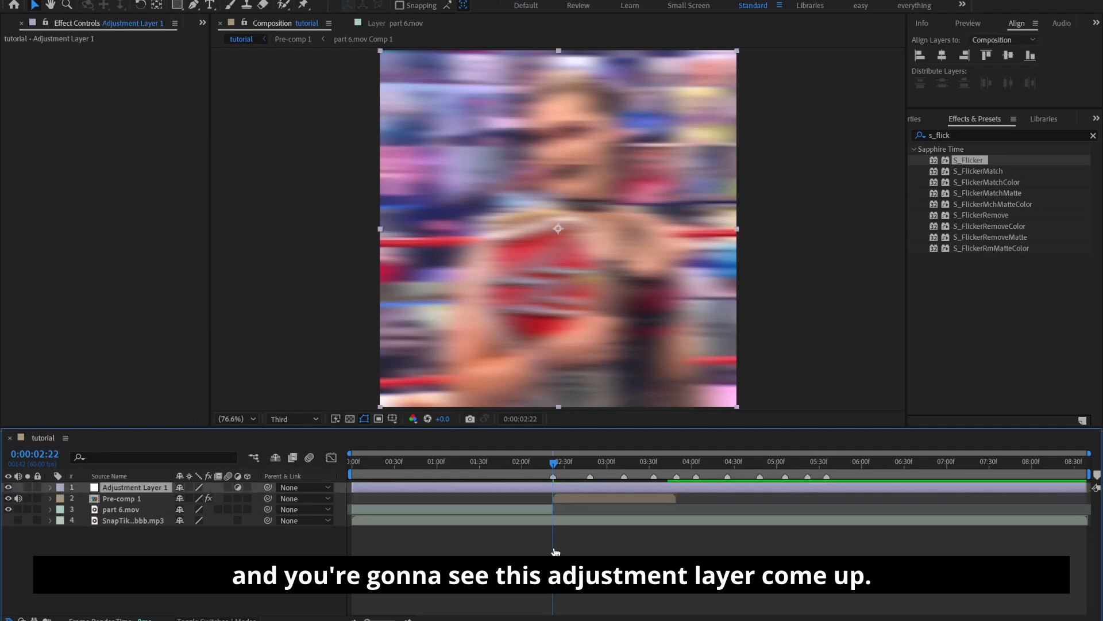
Split the adjustment layer at both ends of Pre-comp 1 and delete the parts outside that range
key("ctrl+shift+d")
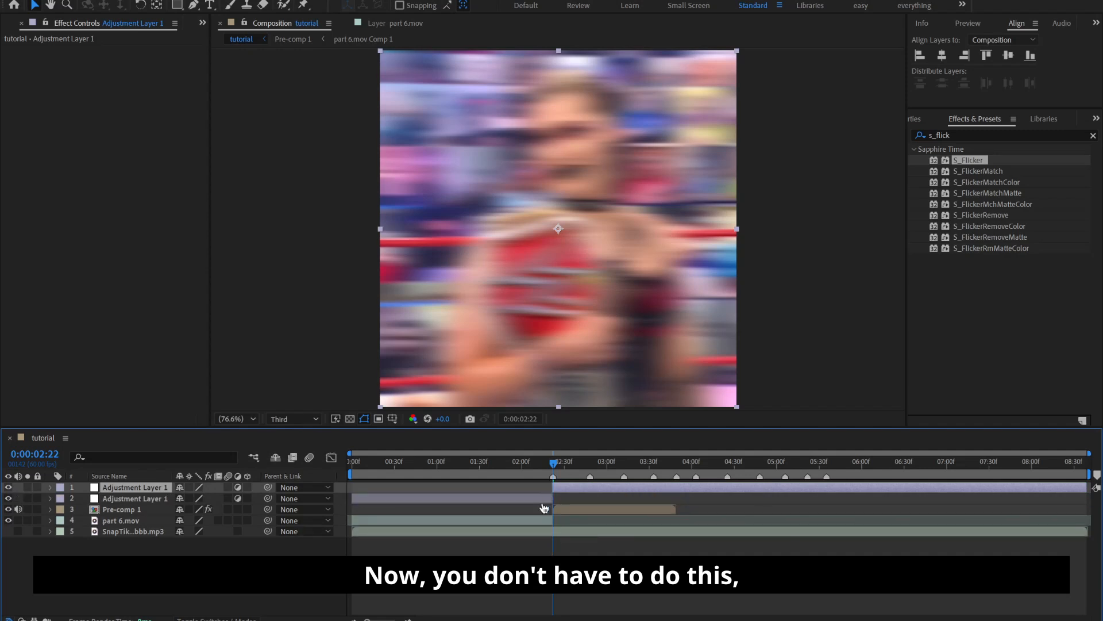
left_click(543, 500)
key("Delete")
right_click(678, 477)
left_click(701, 518)
left_click(689, 491)
key("ctrl+shift+d")
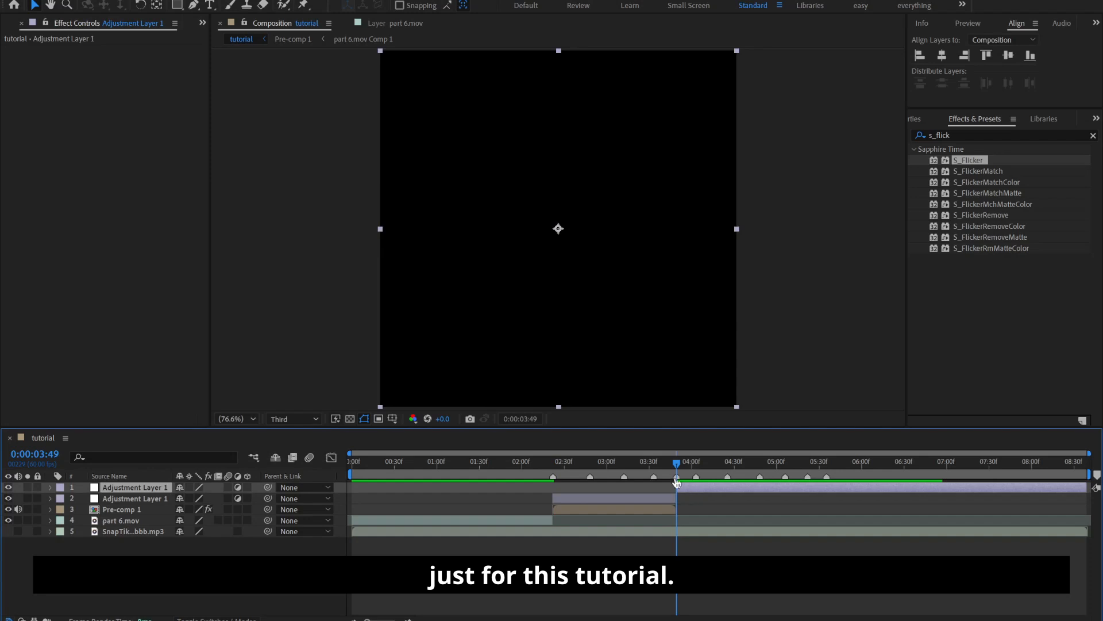
key("Delete")
Apply the Sharpen effect to the adjustment layer and set its Sharpen Amount to 25
left_click_drag(613, 464, 569, 479)
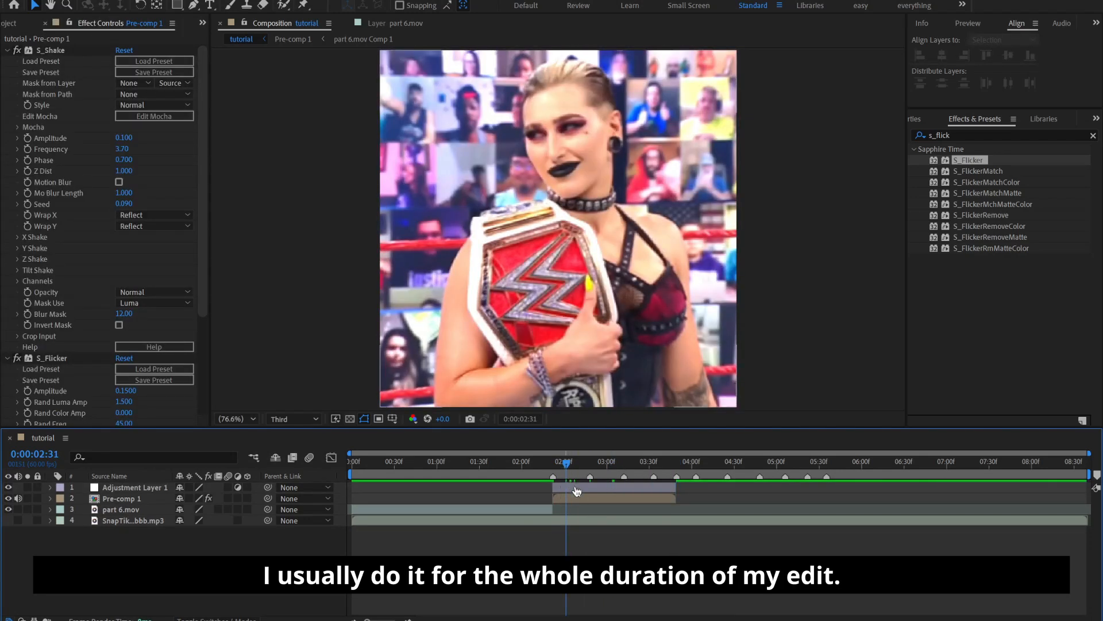
left_click(1093, 136)
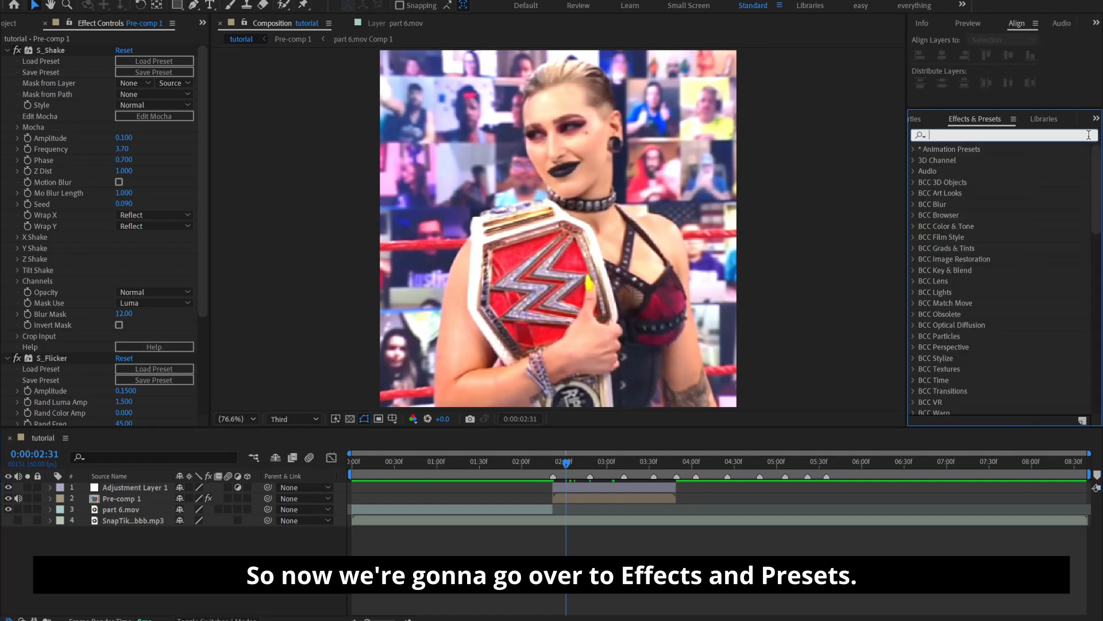
left_click(1087, 135)
type("sharp")
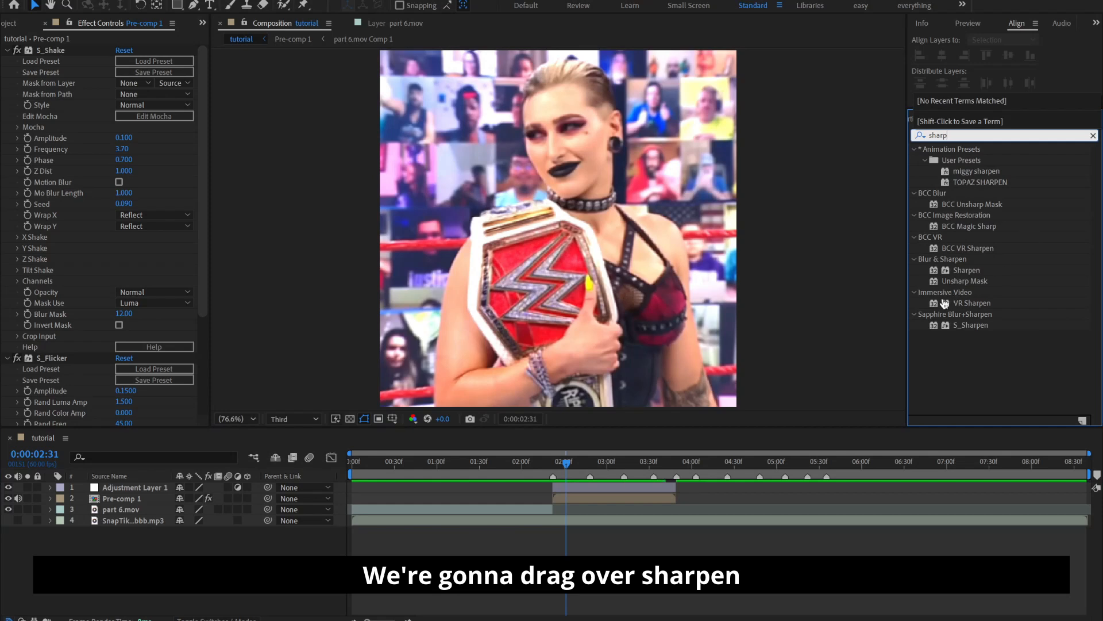
left_click(961, 272)
left_click_drag(961, 275, 571, 491)
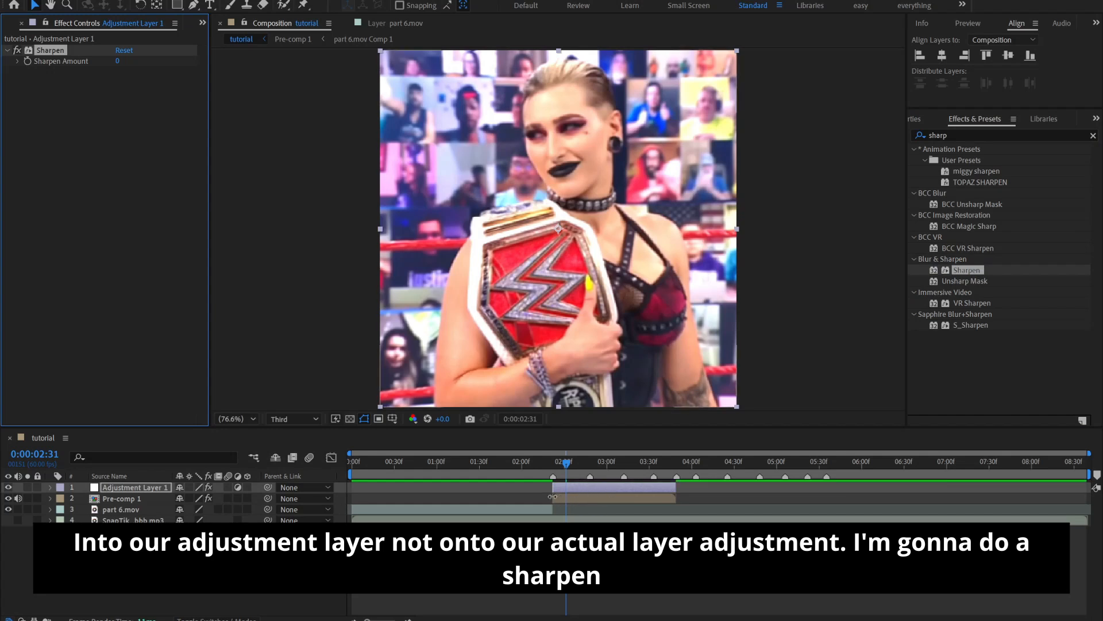
left_click(118, 61)
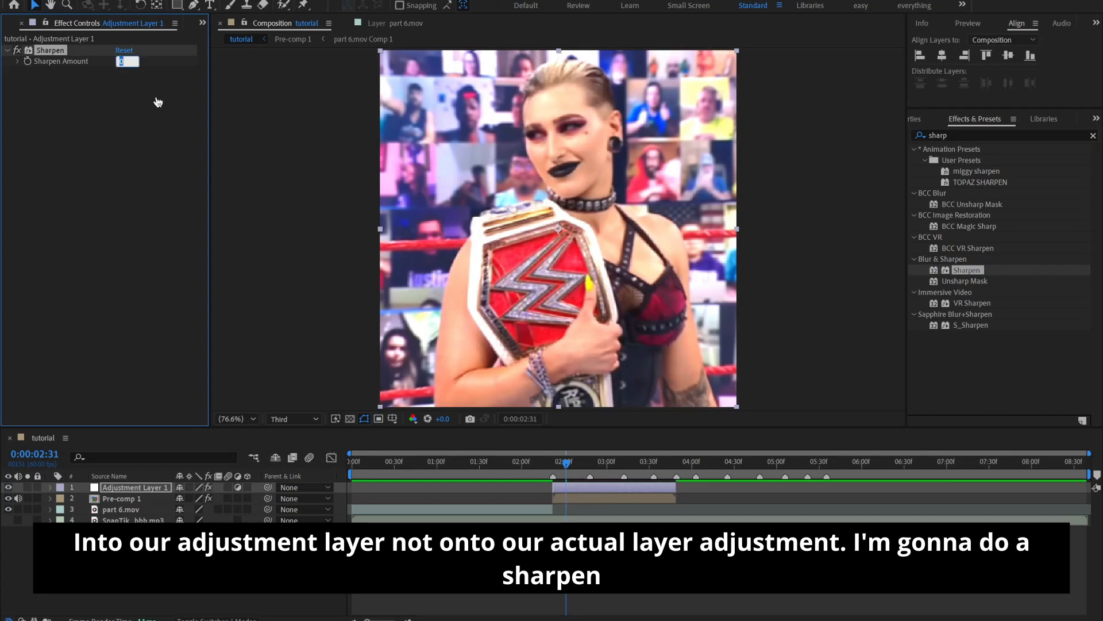
type("25")
key("Return")
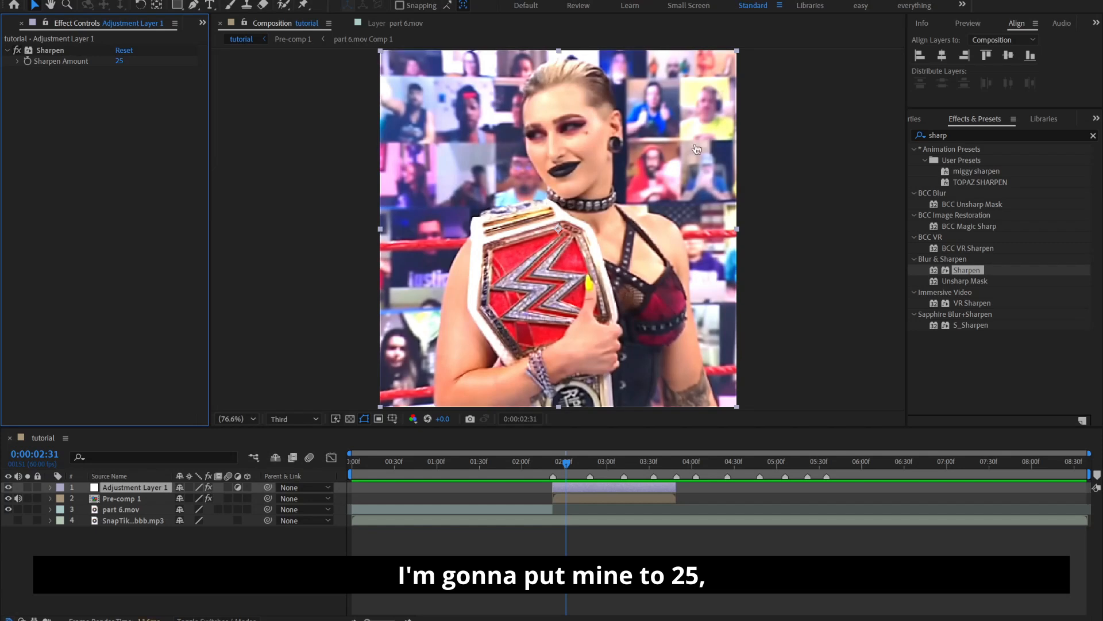
Apply BCC Unsharp Mask to the adjustment layer with Radius 15, Amount 10 and Threshold 5
left_click_drag(971, 205, 604, 489)
left_click(121, 146)
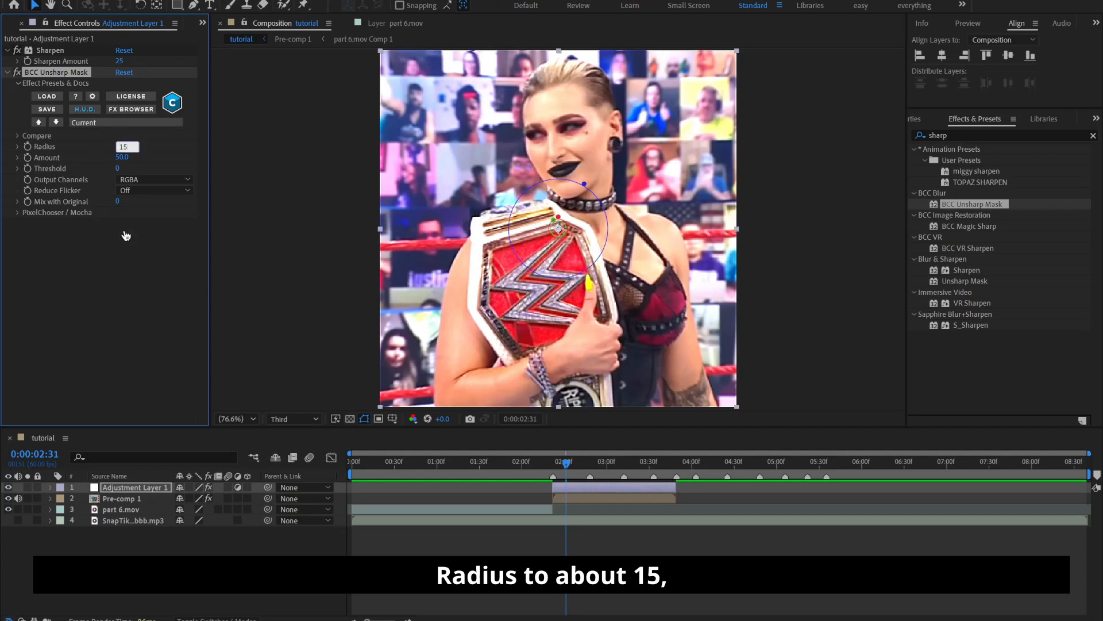
key("Return")
left_click(120, 157)
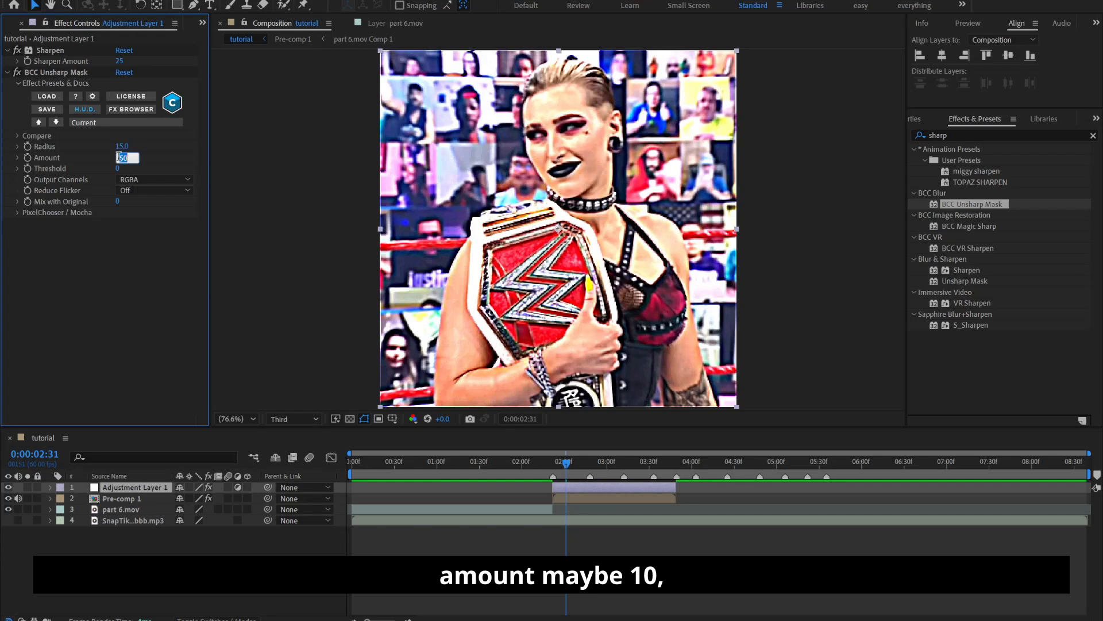
type("10")
key("Return")
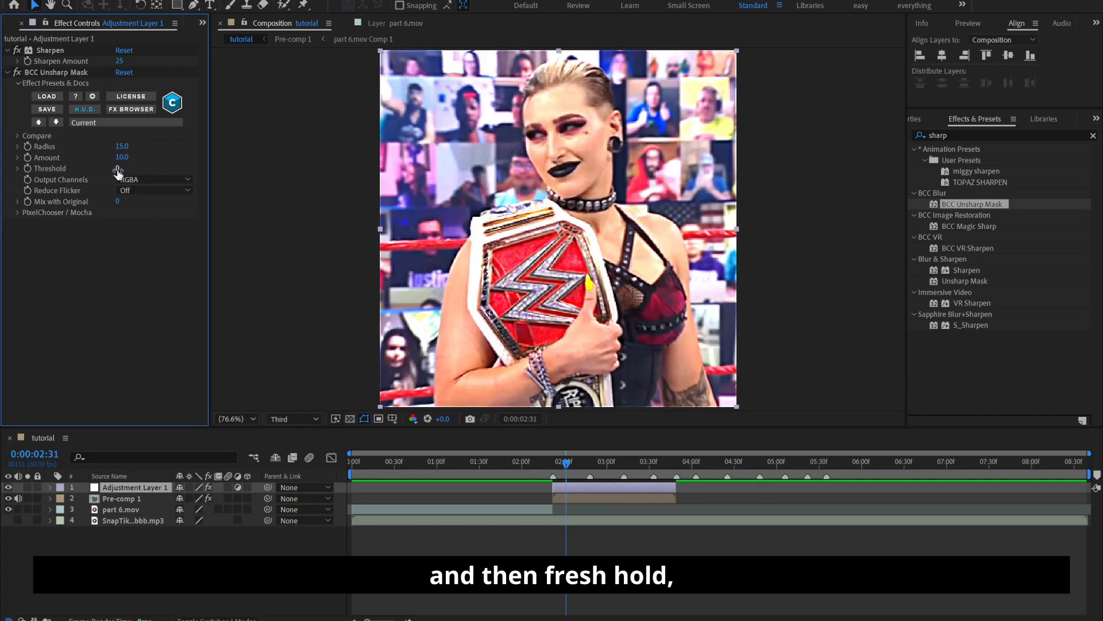
left_click(117, 169)
type("5")
key("Return")
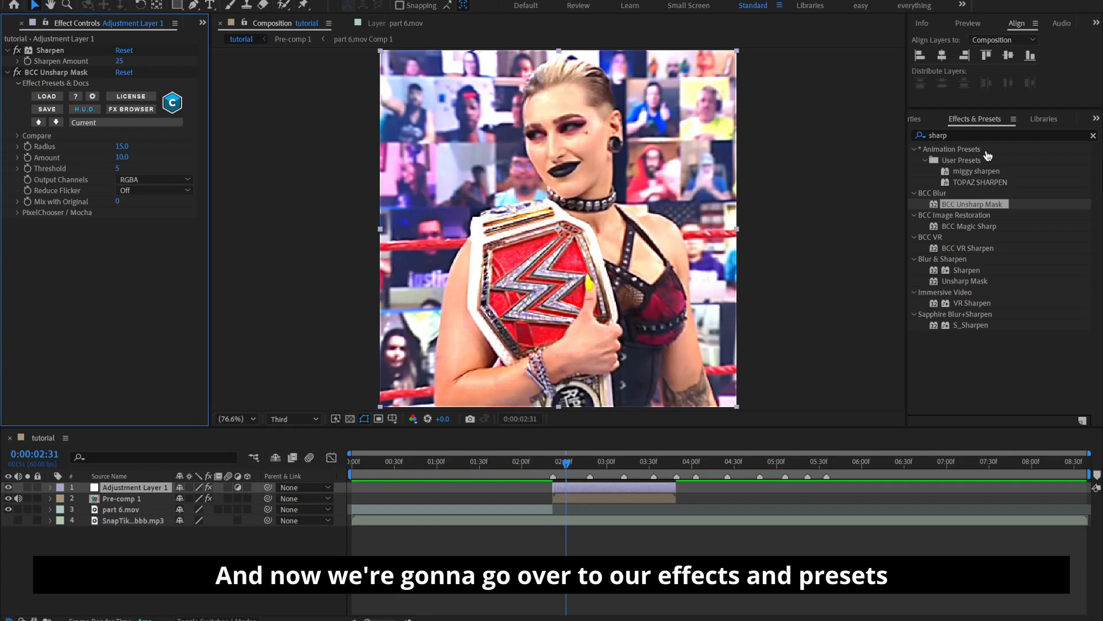
Try out the Magic Bullet Looks effect and its look editor on the adjustment layer, and remove the effect
left_click(1091, 135)
left_click(1082, 135)
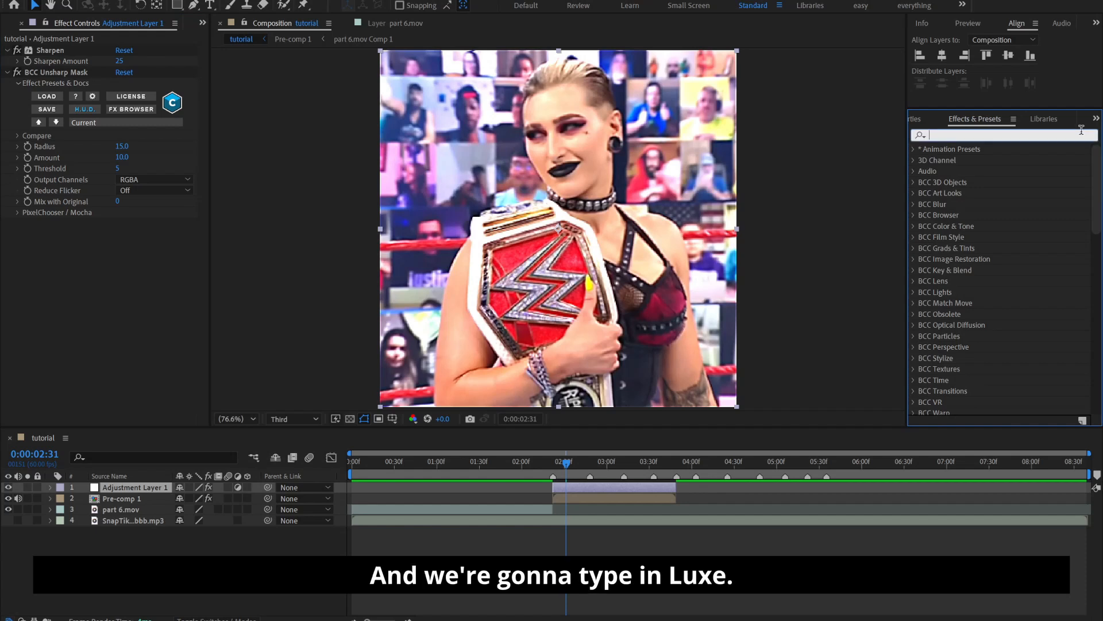
type("m")
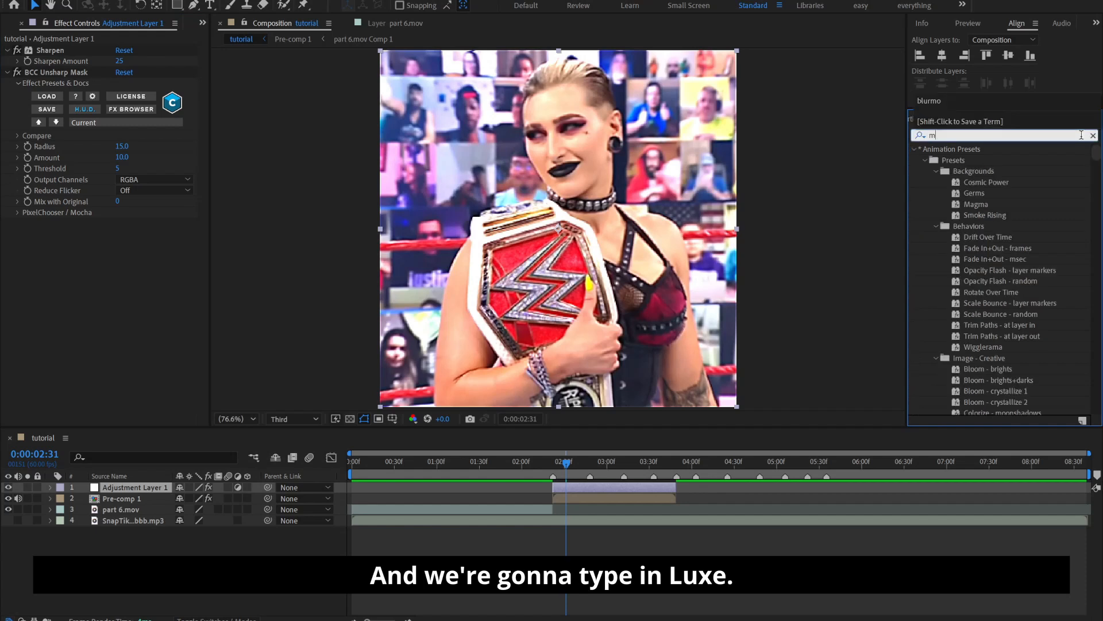
key("BackSpace")
type("looks")
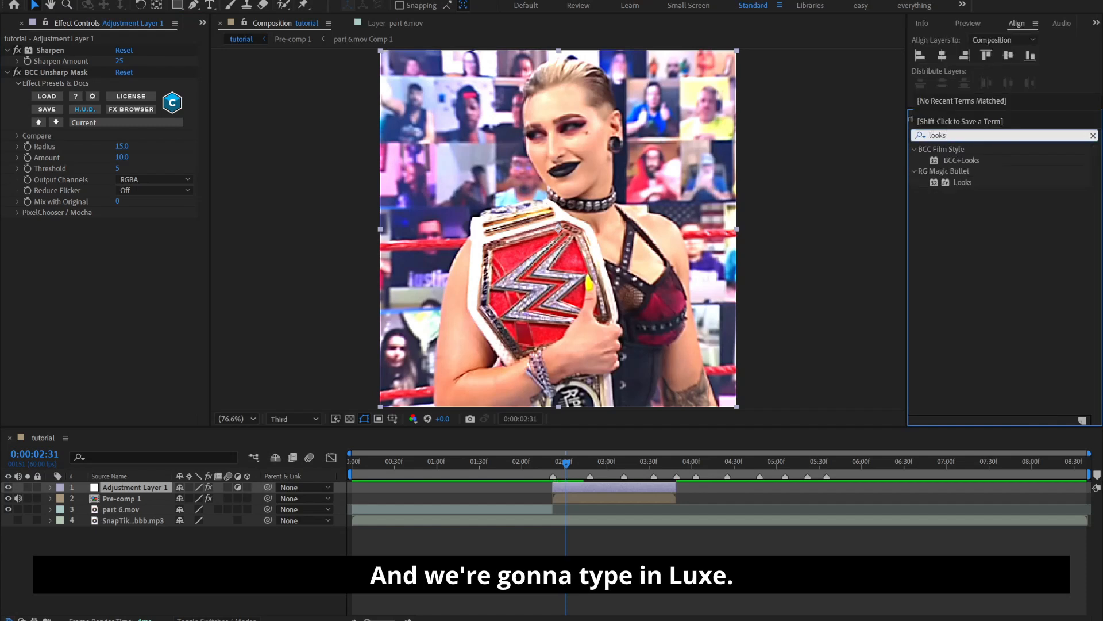
left_click_drag(962, 183, 619, 484)
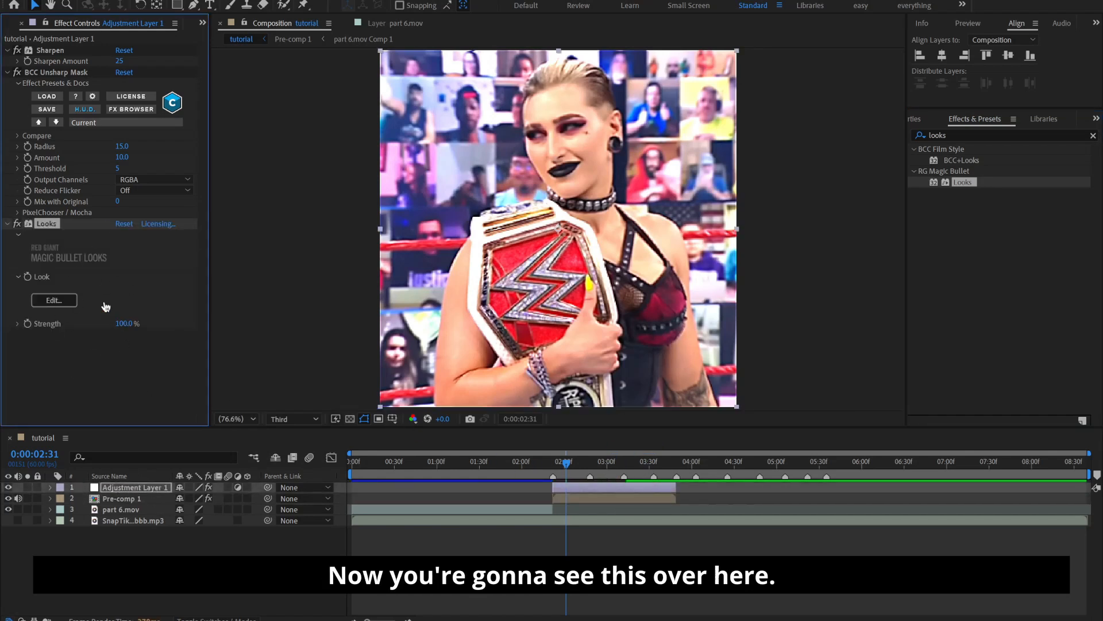
left_click(51, 302)
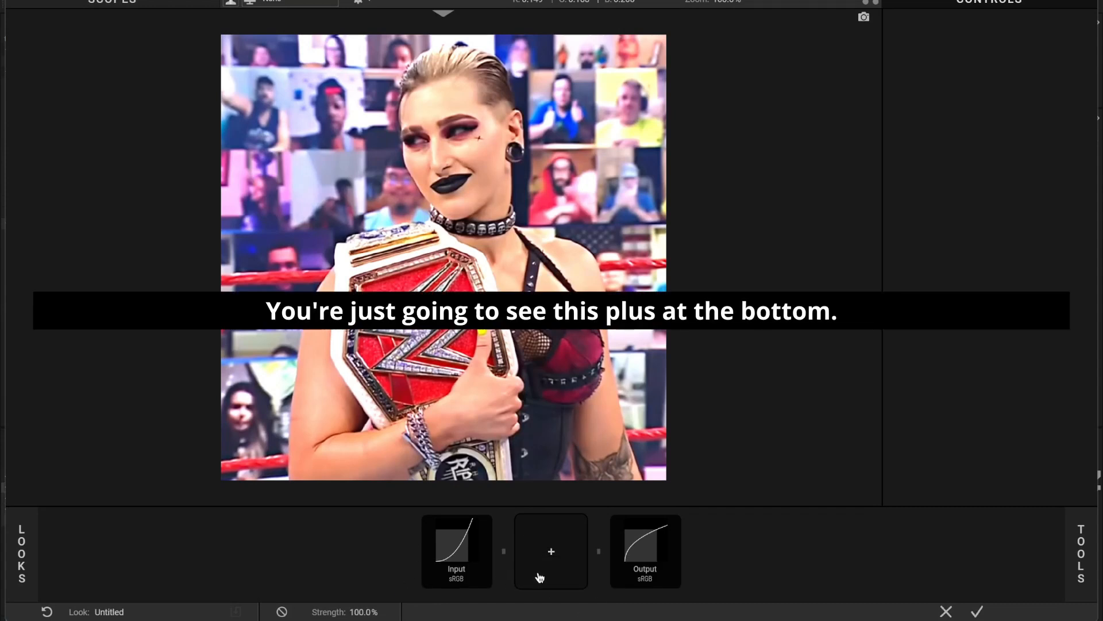
left_click(539, 577)
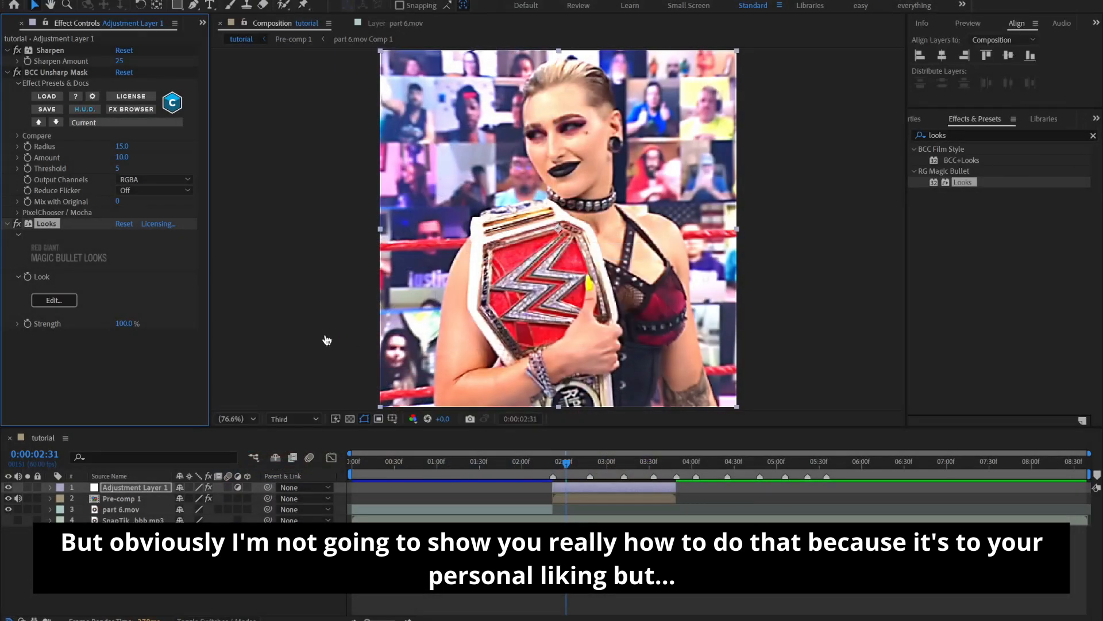
key("Delete")
left_click(458, 496)
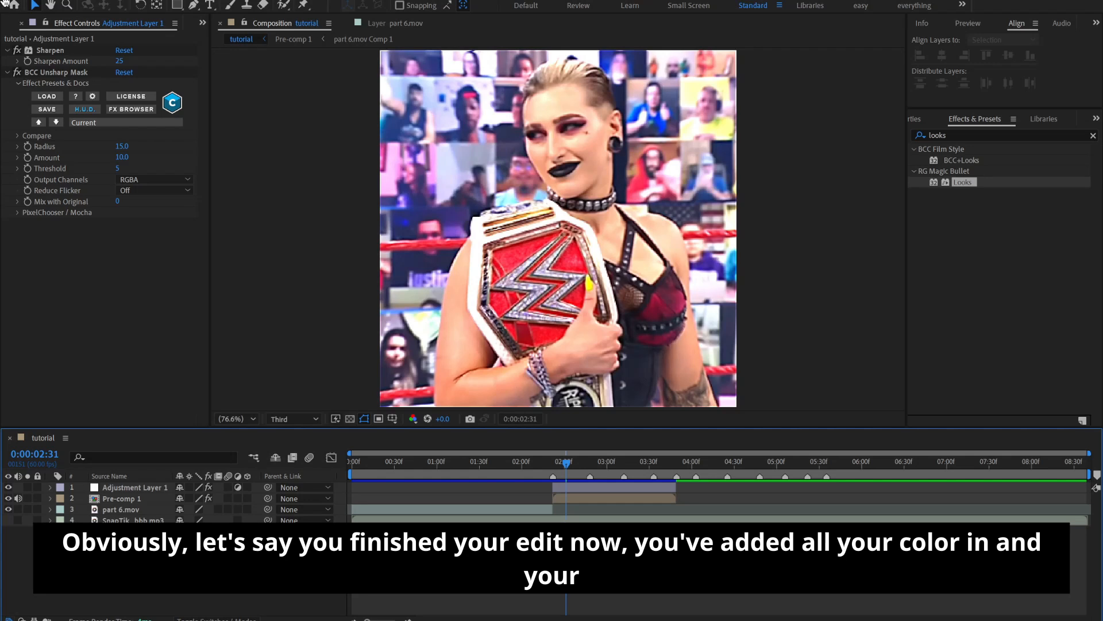
Add the watermark text "iurghfgoihj" and center it horizontally and vertically in the composition
left_click(210, 6)
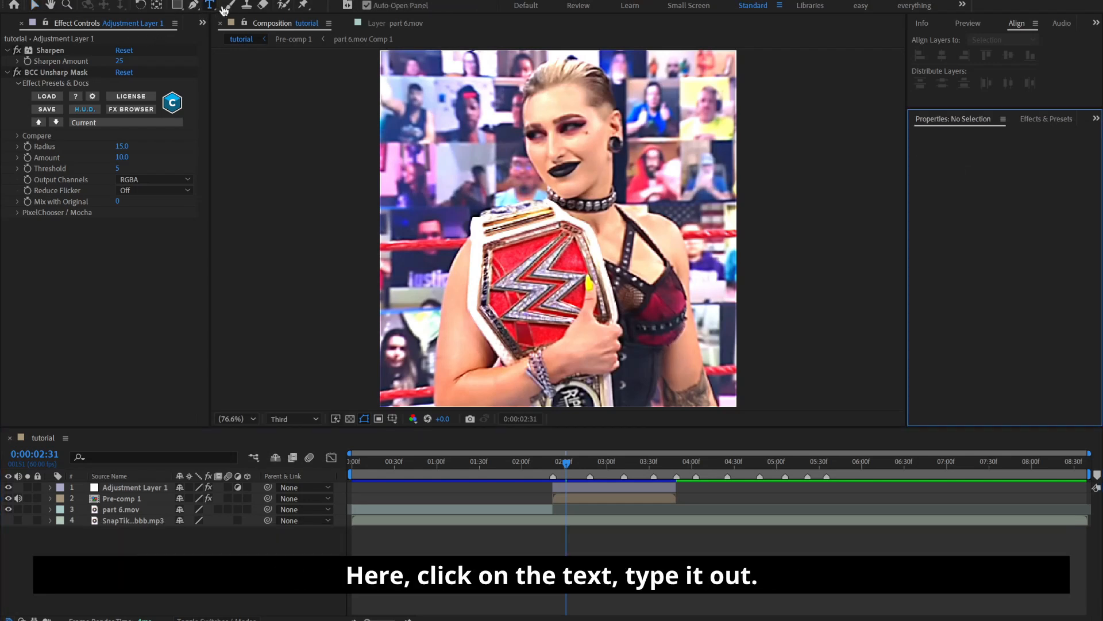
left_click(563, 297)
type("iurghfgoihj")
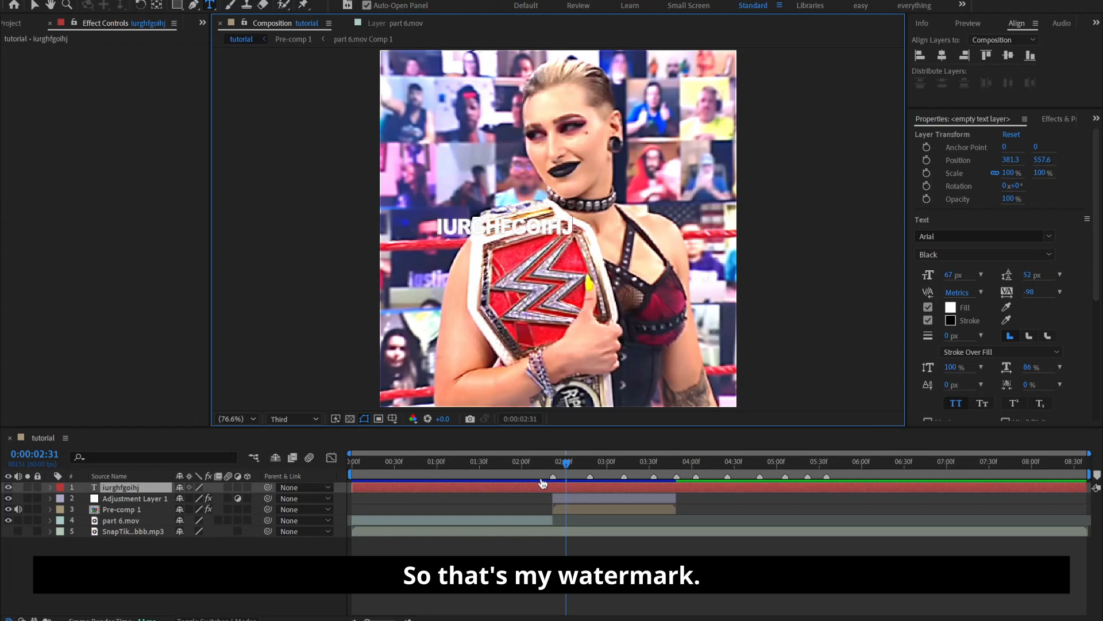
left_click(565, 491)
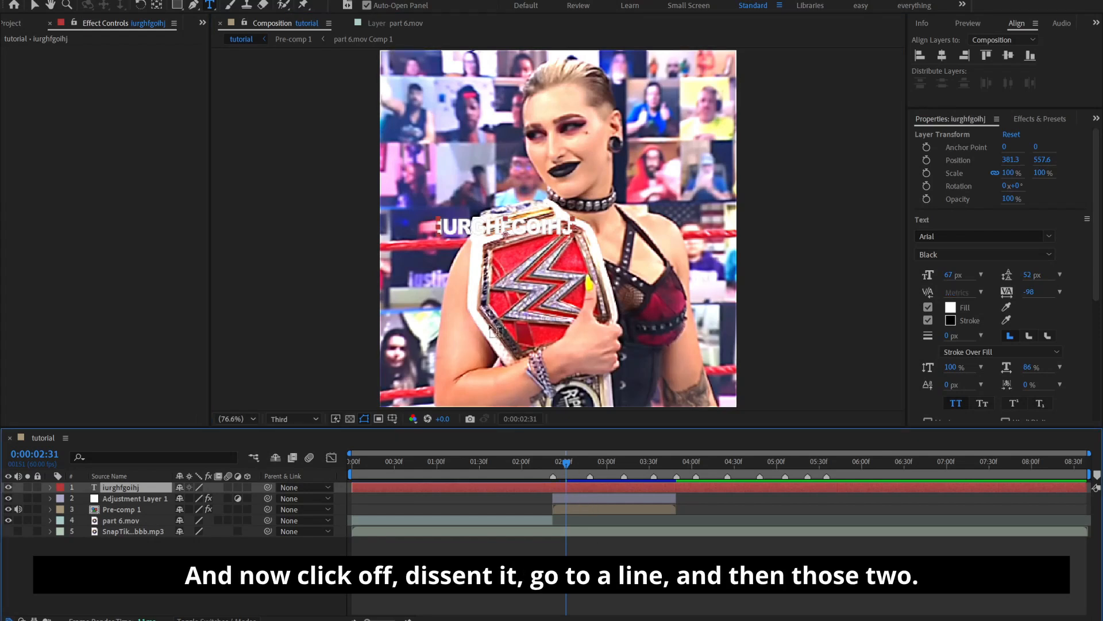
left_click(1007, 55)
left_click(942, 55)
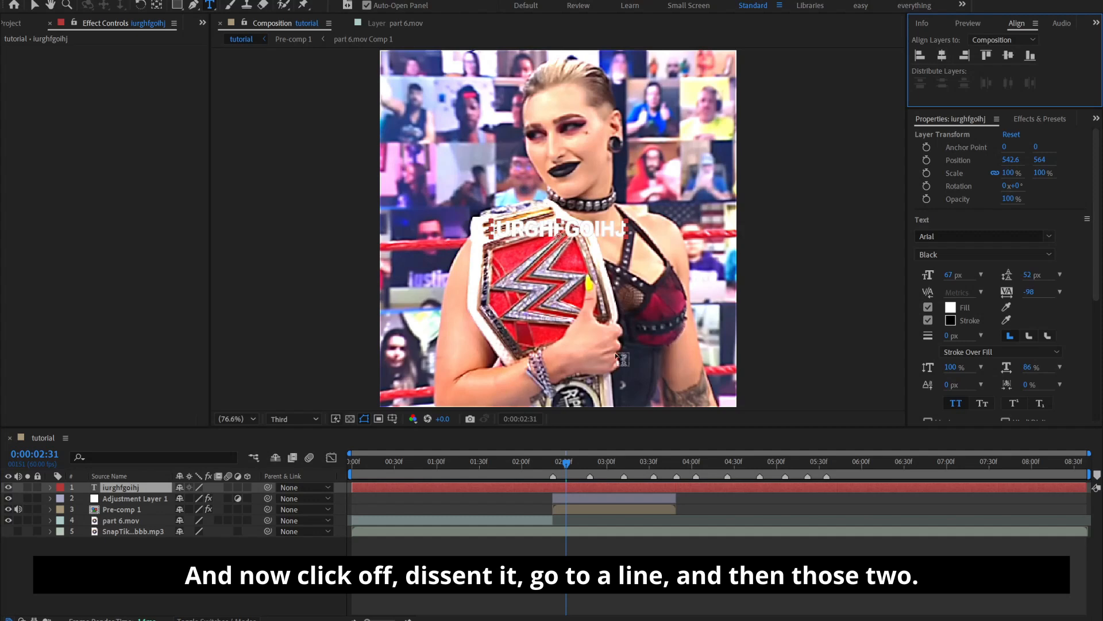
Set the watermark text layer's blending mode to Difference and check it at another frame of the clip
right_click(565, 488)
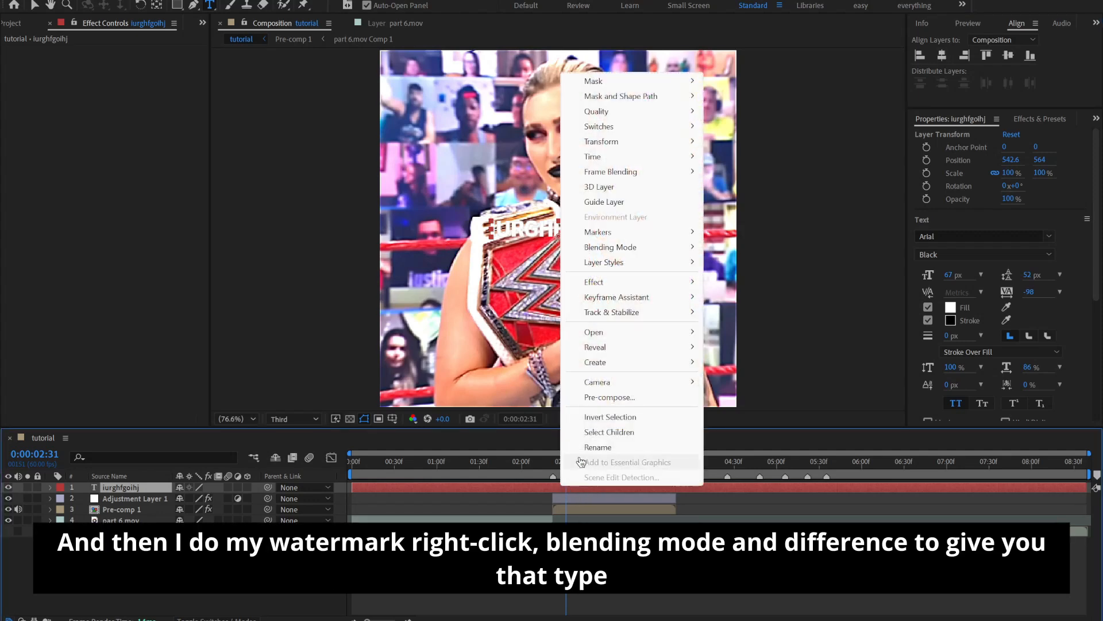
mouse_move(602, 252)
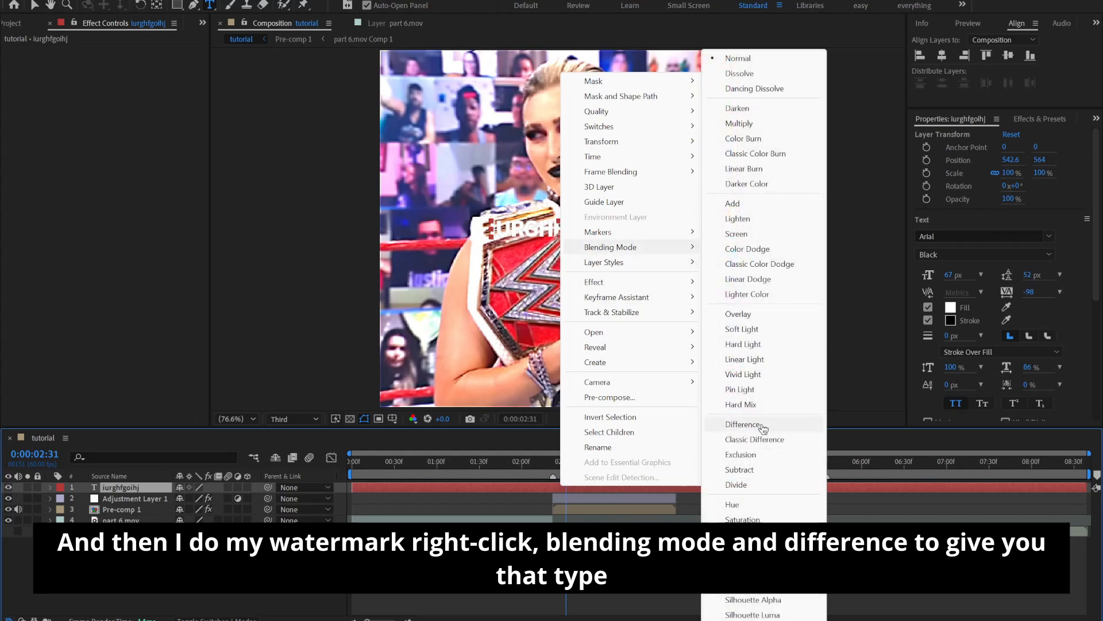
left_click(742, 424)
left_click_drag(570, 483, 618, 486)
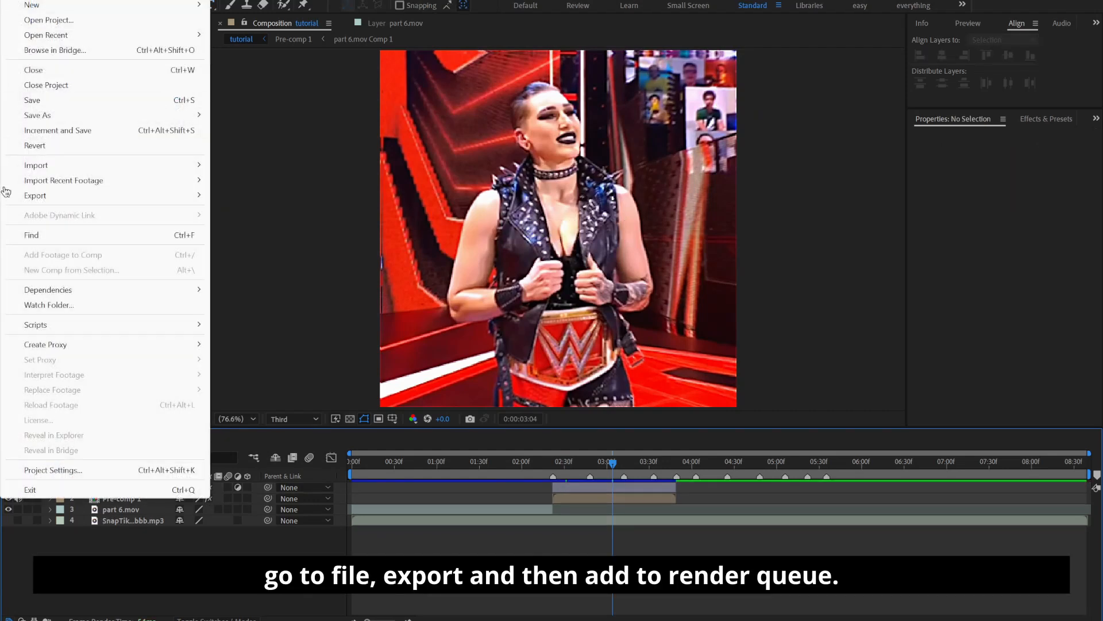
Add the tutorial composition to the render queue and set its output file to tutorial.mov in the projects folder
mouse_move(23, 196)
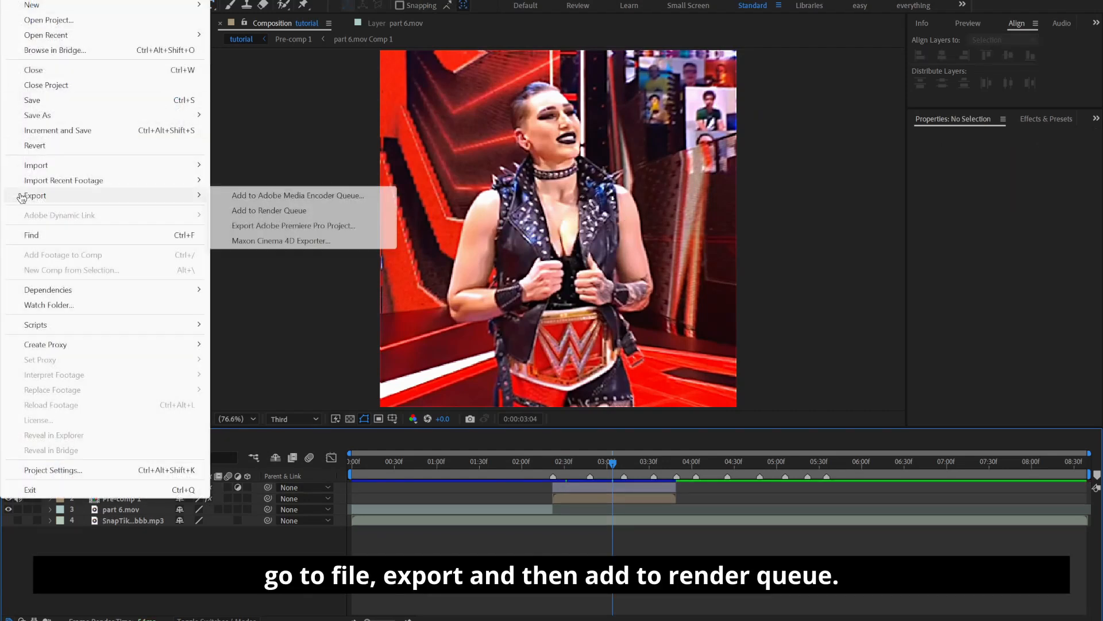
left_click(282, 212)
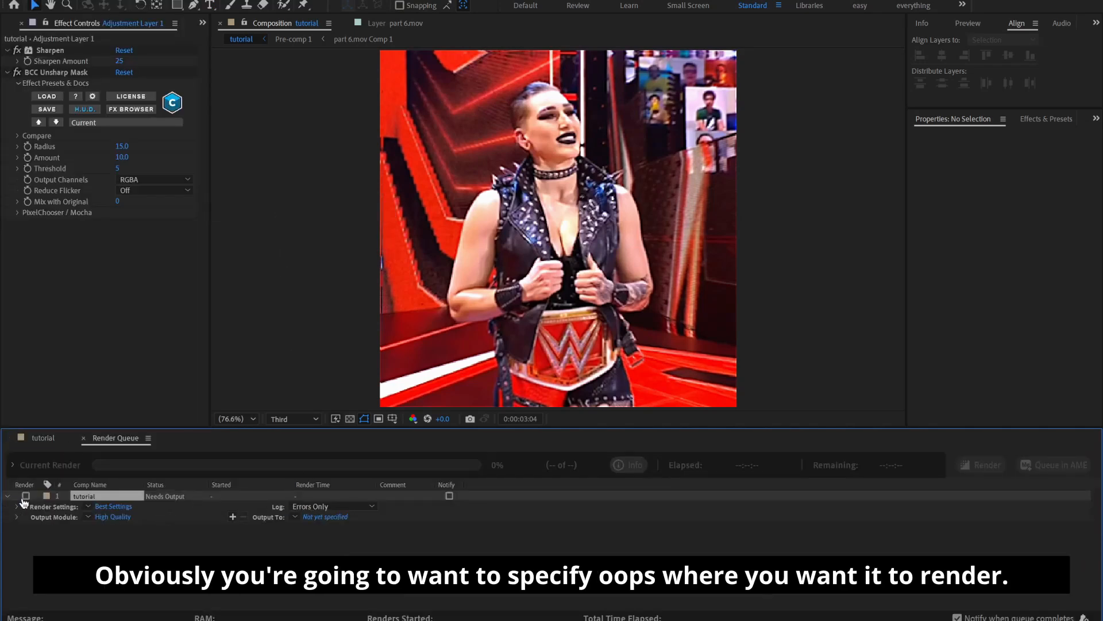
left_click(26, 495)
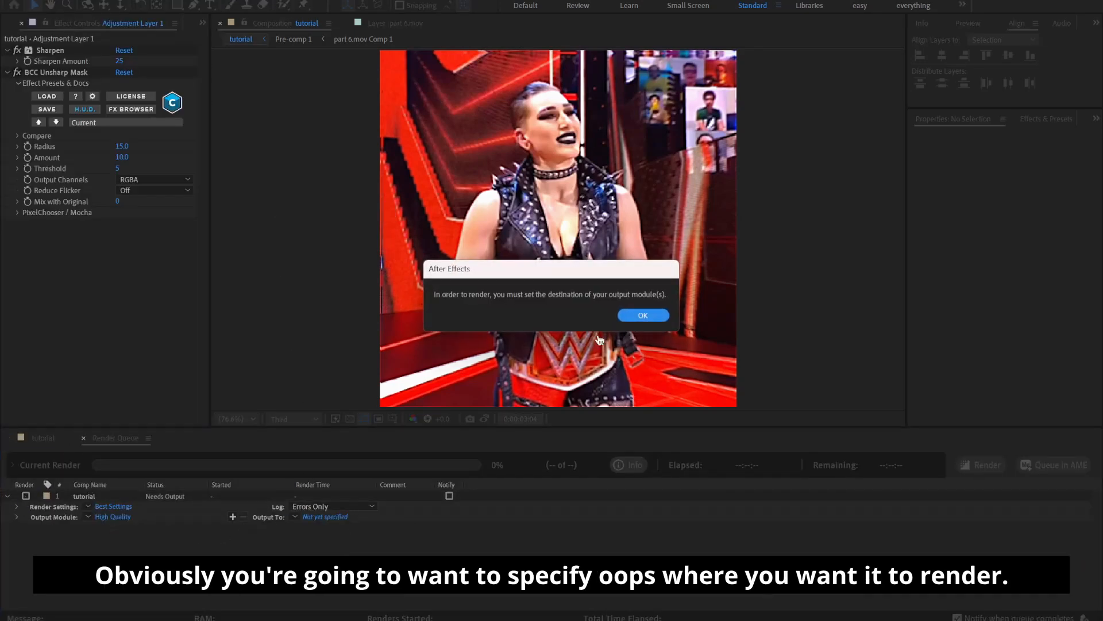
left_click(643, 316)
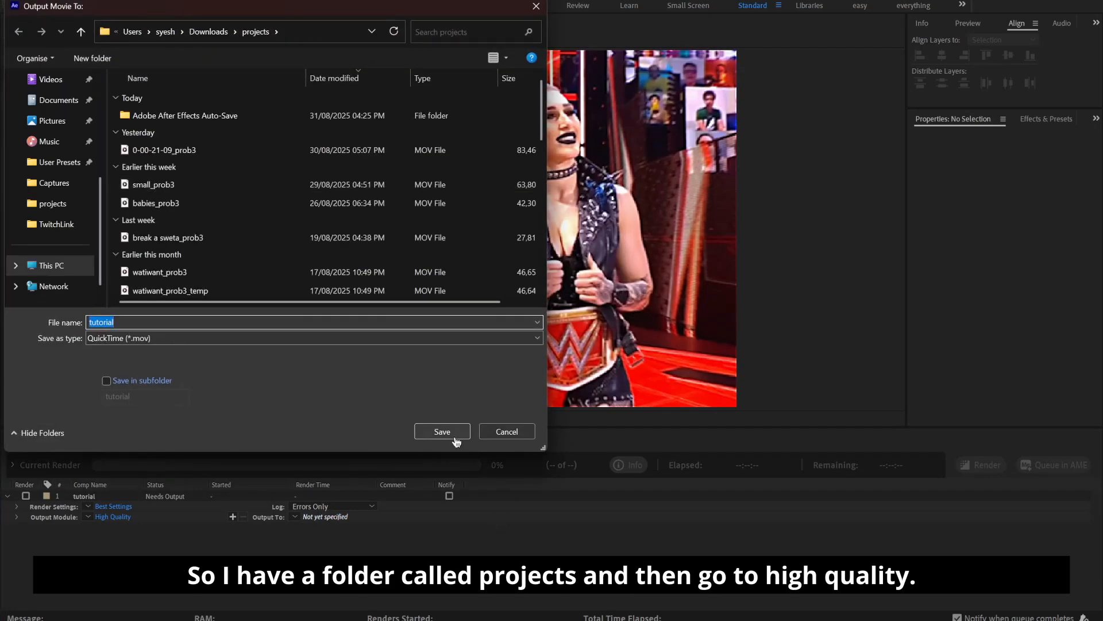
left_click(442, 432)
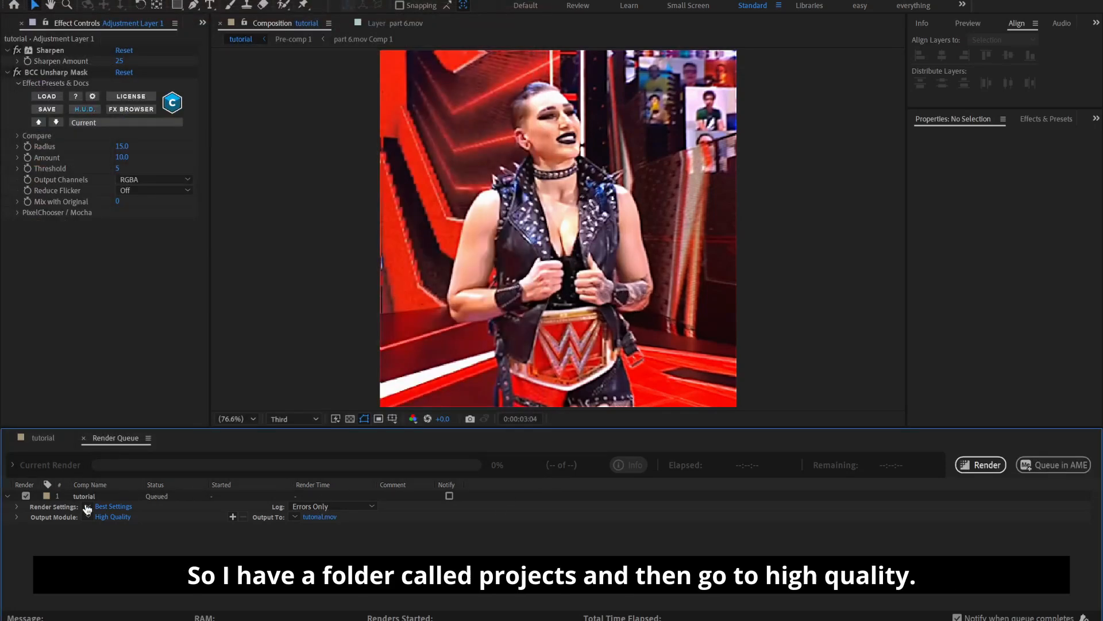
Open the queued item's output module settings and review the available formats and the QuickTime video codecs, including Apple ProRes 4444
left_click(127, 517)
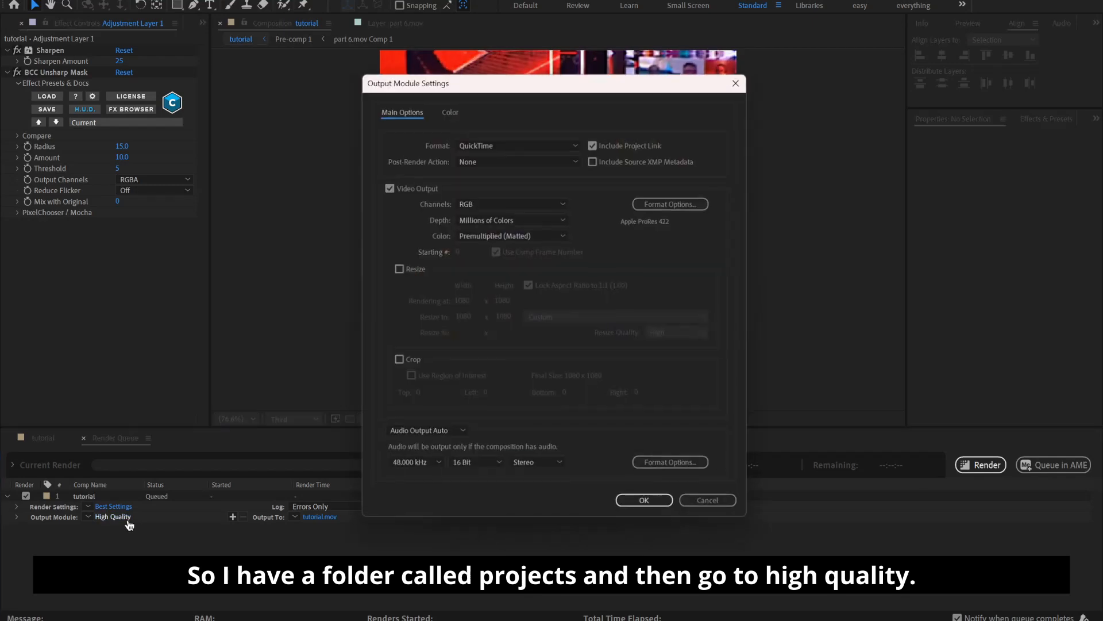
left_click(476, 144)
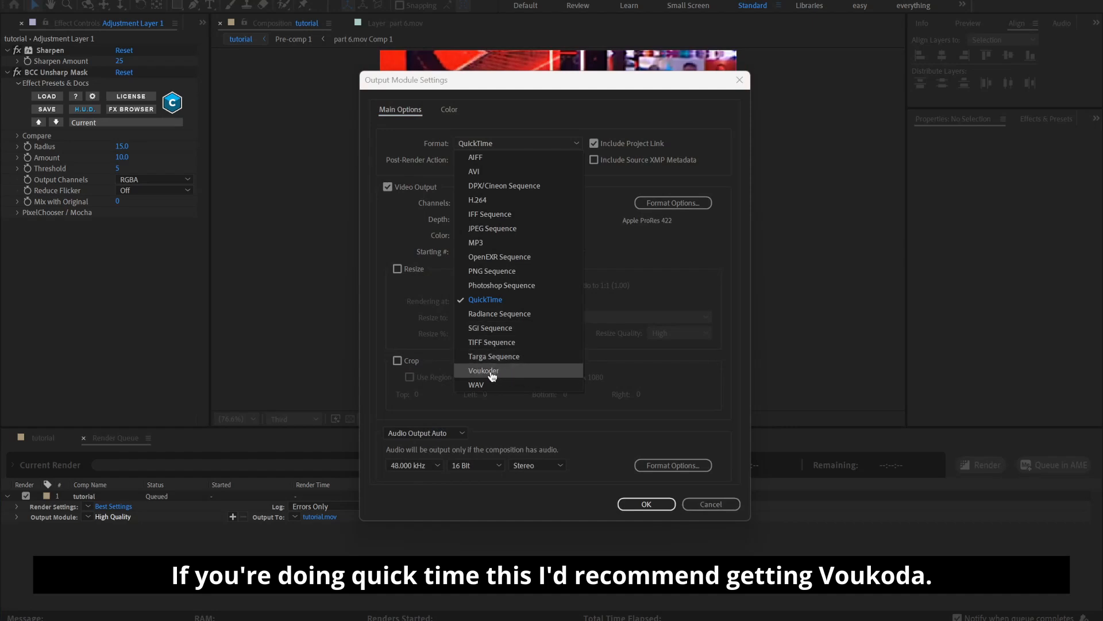
left_click(636, 280)
left_click(673, 202)
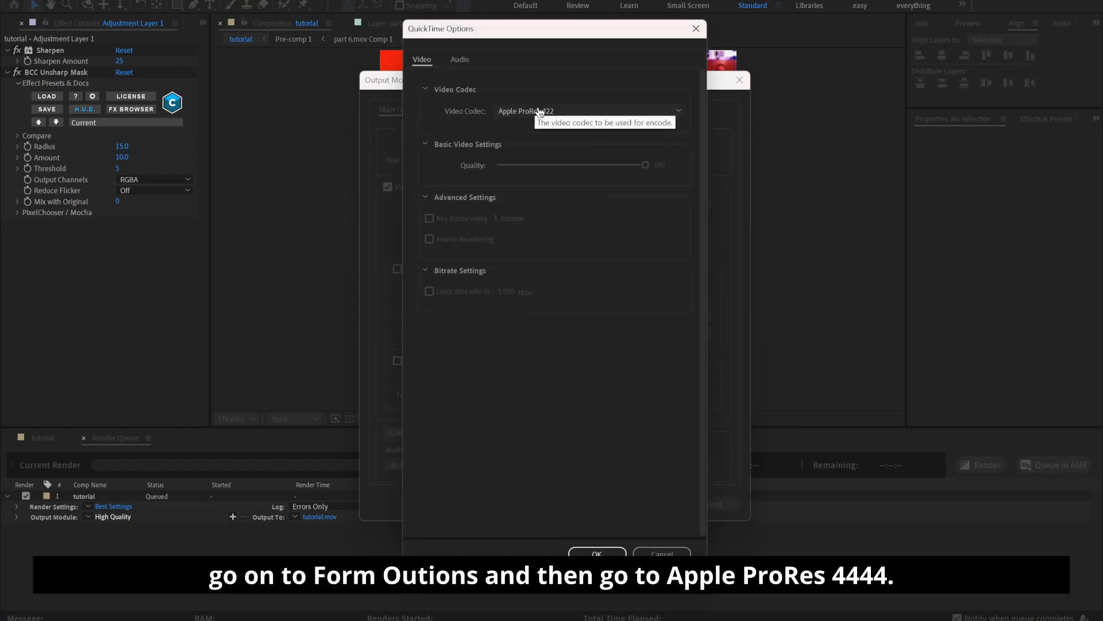
left_click(696, 29)
left_click(672, 203)
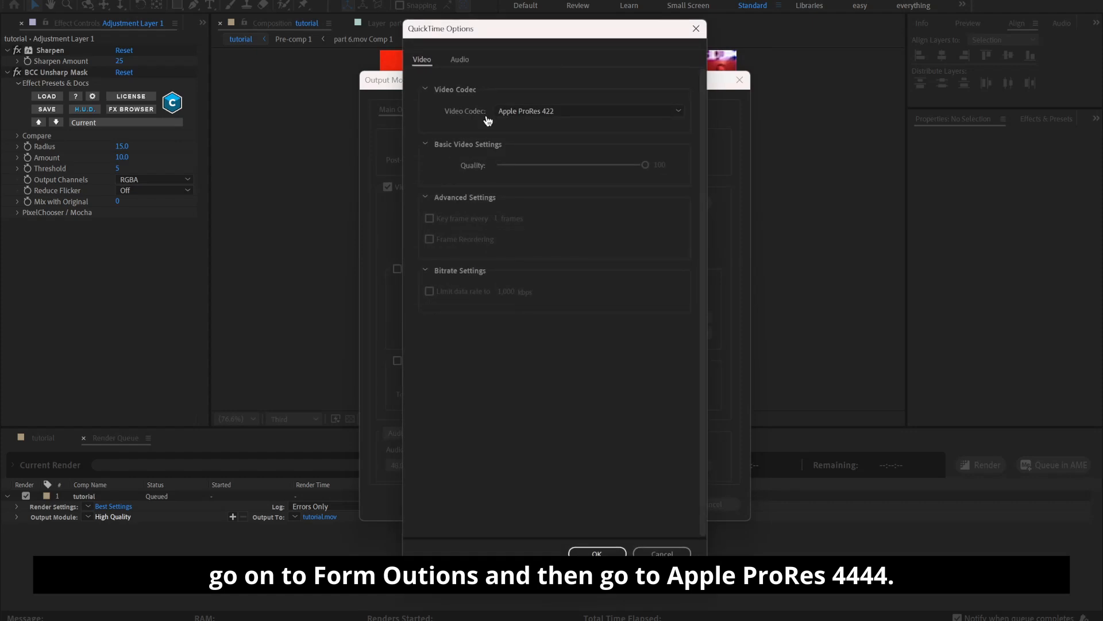
left_click(514, 112)
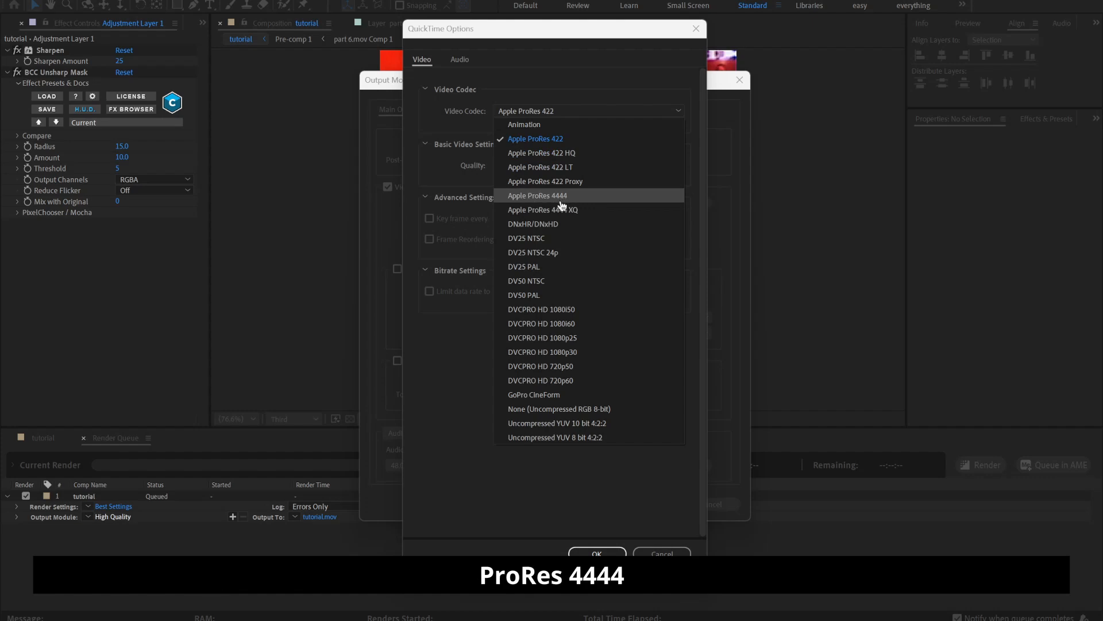
left_click(663, 552)
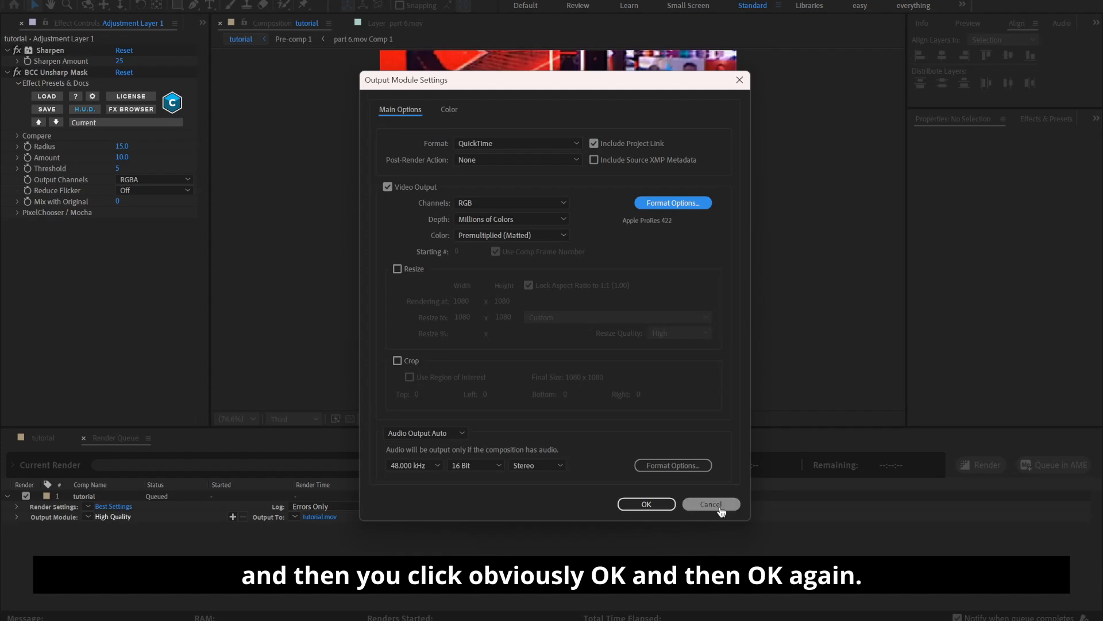
Set the output module format to Voukoder with the "4:2:0 Lossless, 8bit projects" preset, and return to the tutorial composition's timeline
left_click(505, 143)
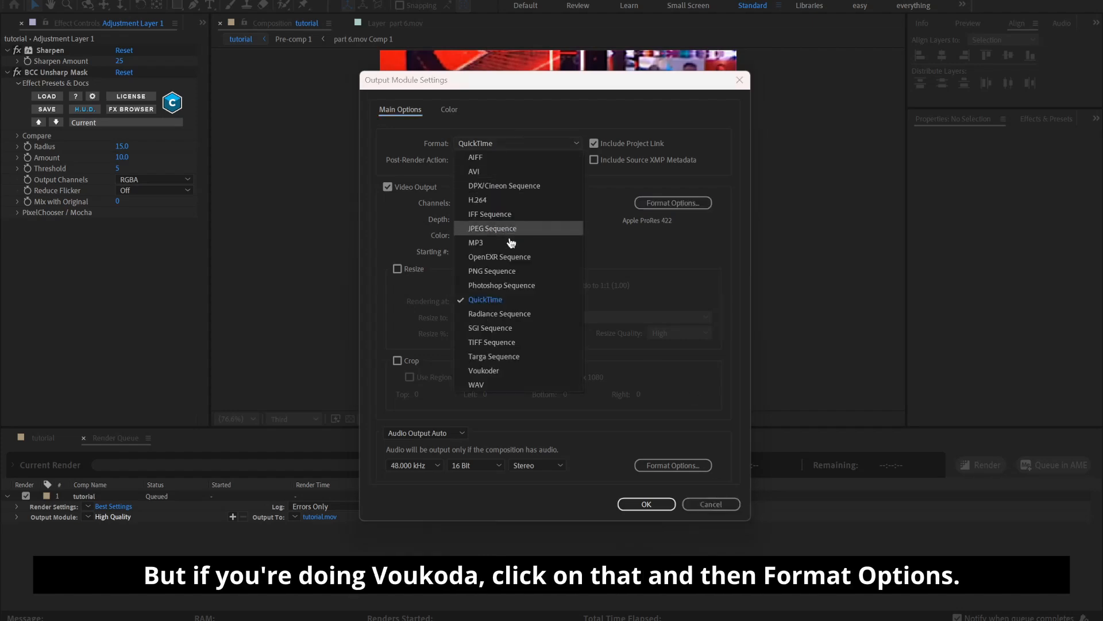
left_click(495, 370)
left_click(693, 202)
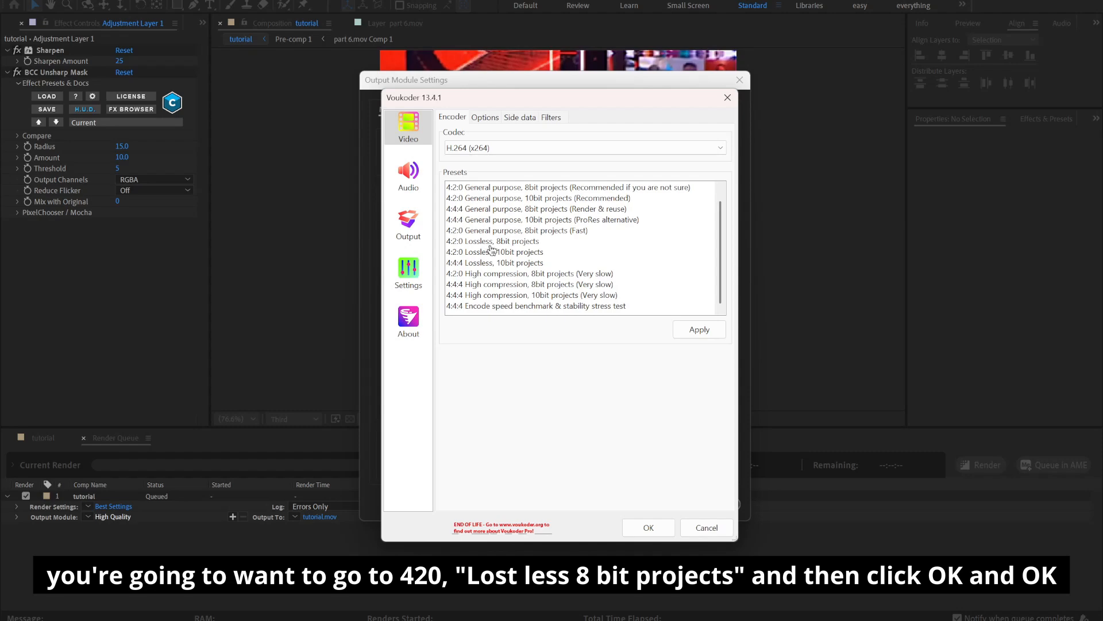
left_click(526, 251)
left_click(526, 243)
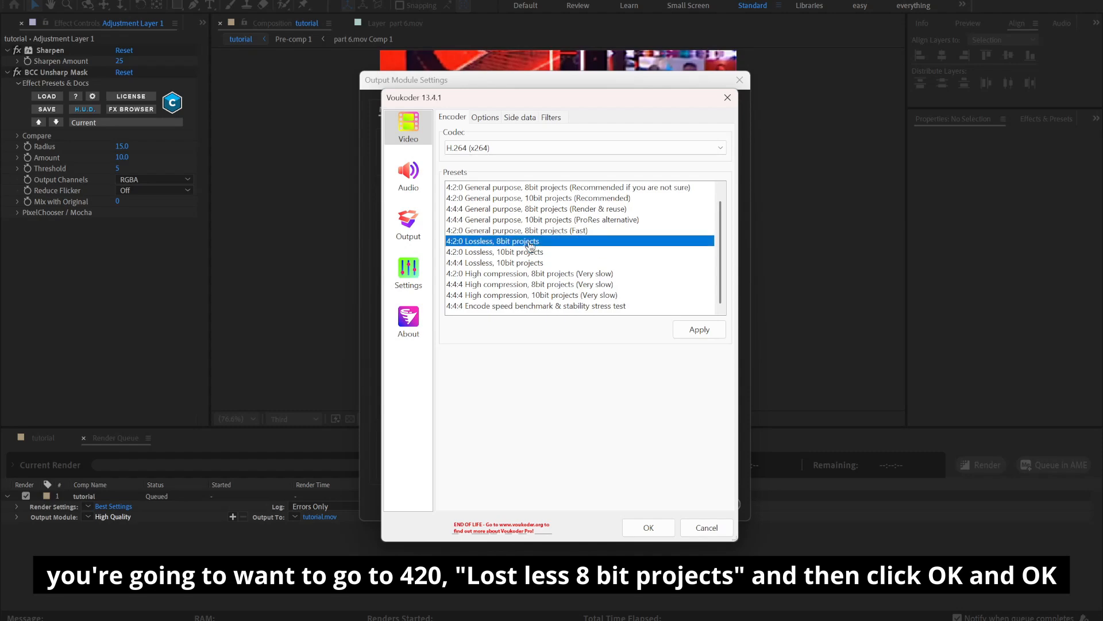
left_click(644, 532)
left_click(646, 504)
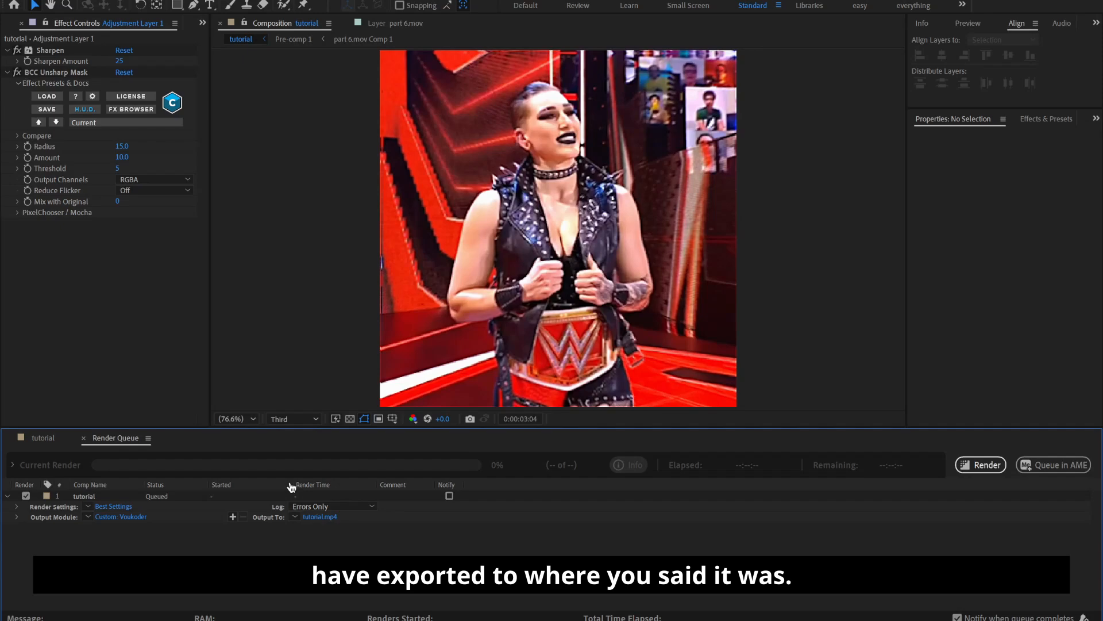
left_click(65, 440)
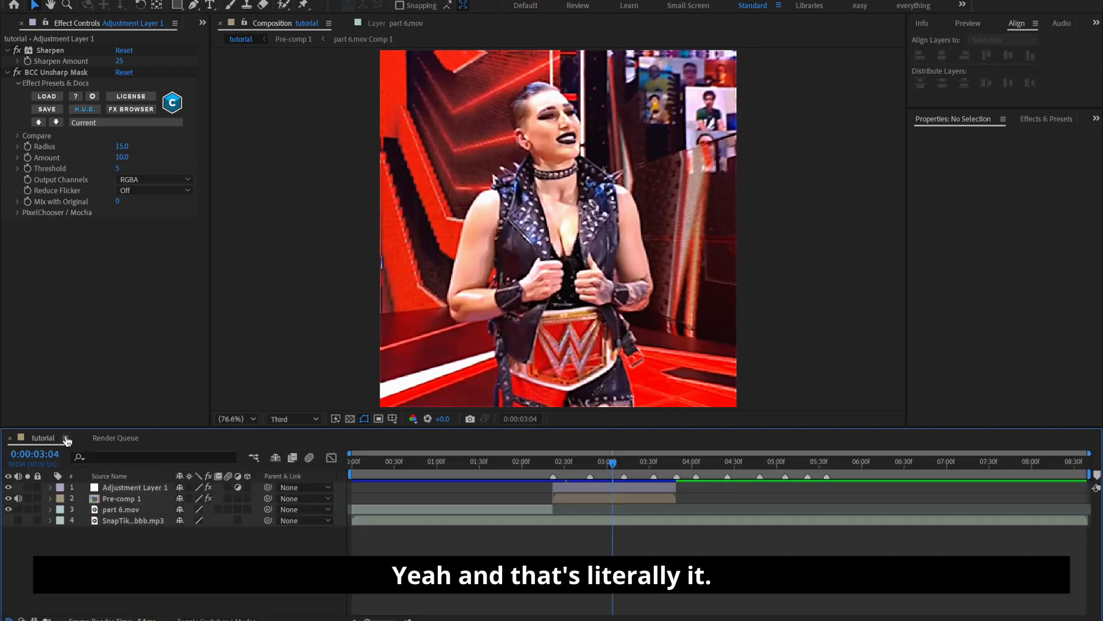